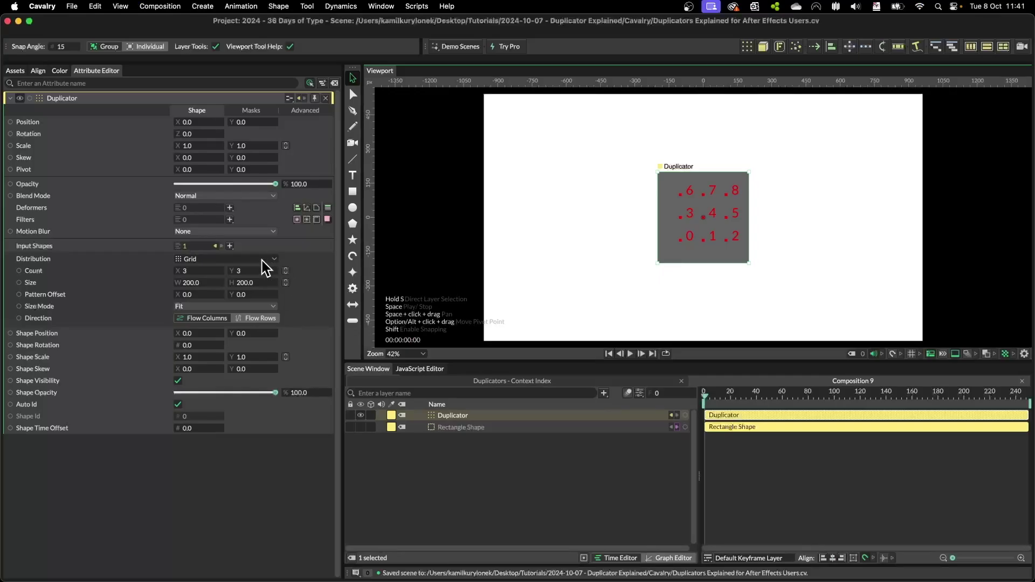
Step: Keep Grid distribution and link the Duplicator's Count and Size values
left_click(262, 268)
left_click(157, 563)
left_click(286, 271)
left_click(285, 282)
Step: Raise the Duplicator's grid size from 200 to 305 to spread the squares apart
left_click(458, 428)
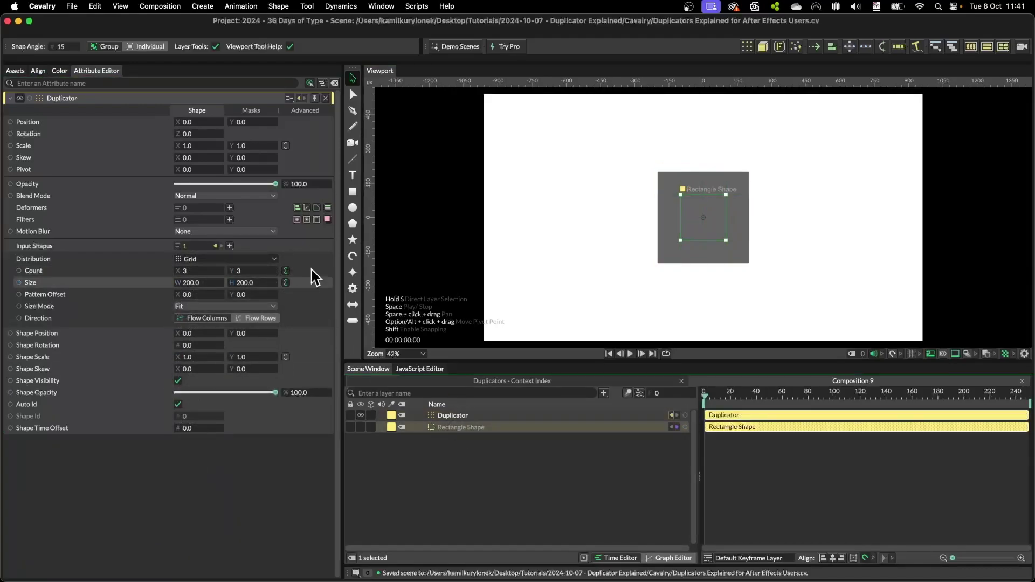
left_click(250, 259)
key("super+z")
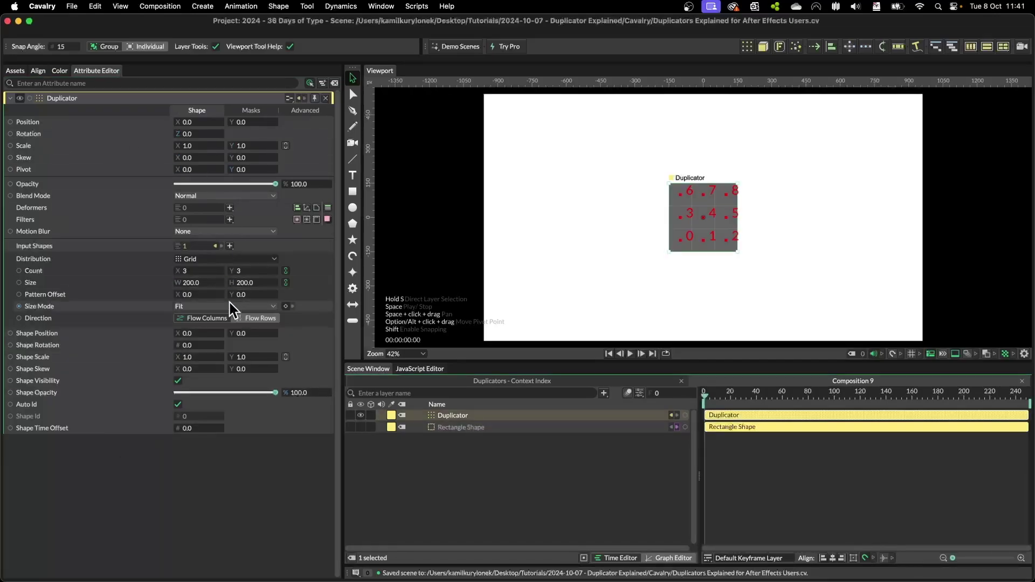
left_click_drag(255, 289, 310, 286)
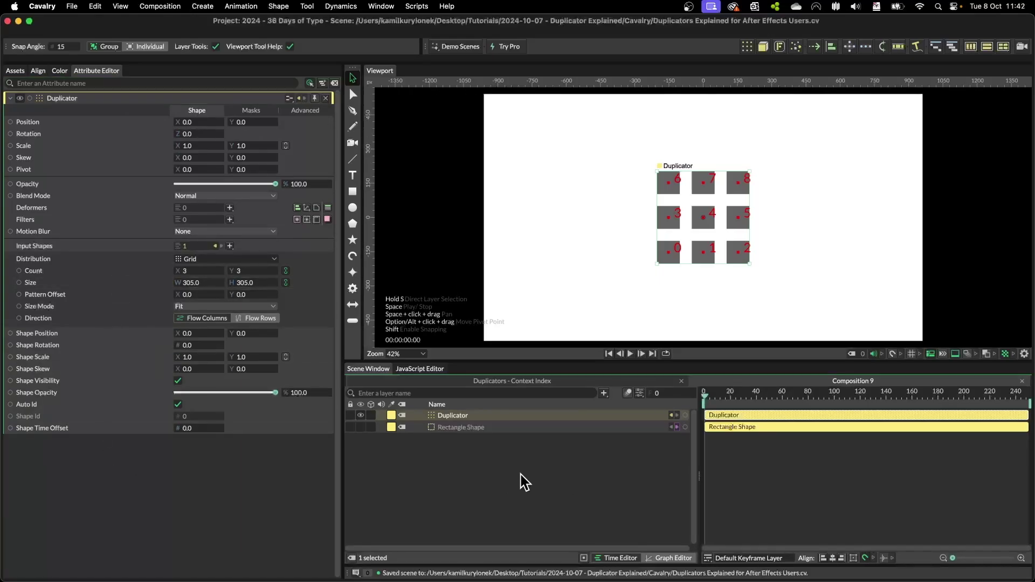
left_click(15, 71)
left_click(21, 131)
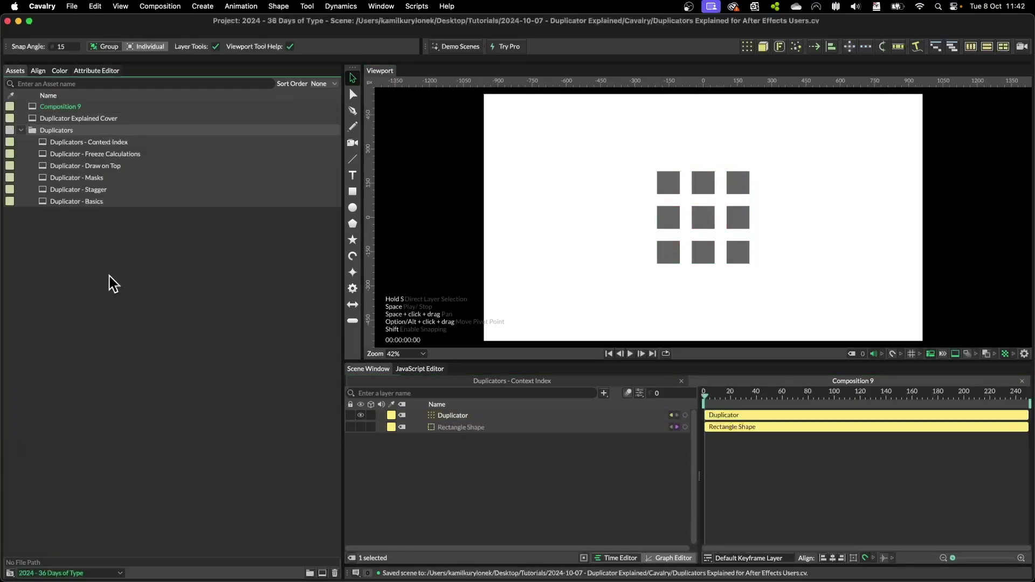
double_click(95, 117)
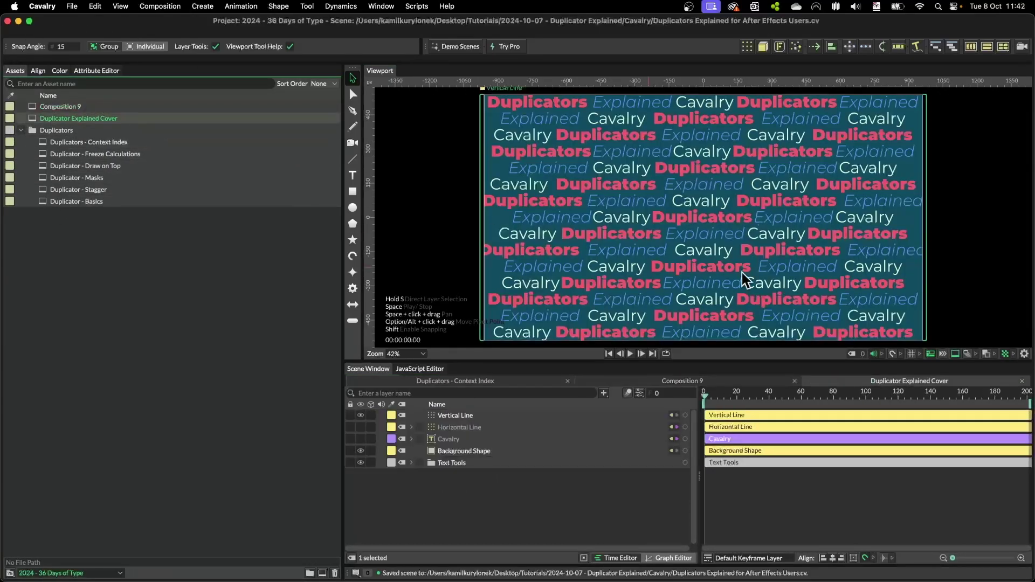
key("ctrl+shift+Tab")
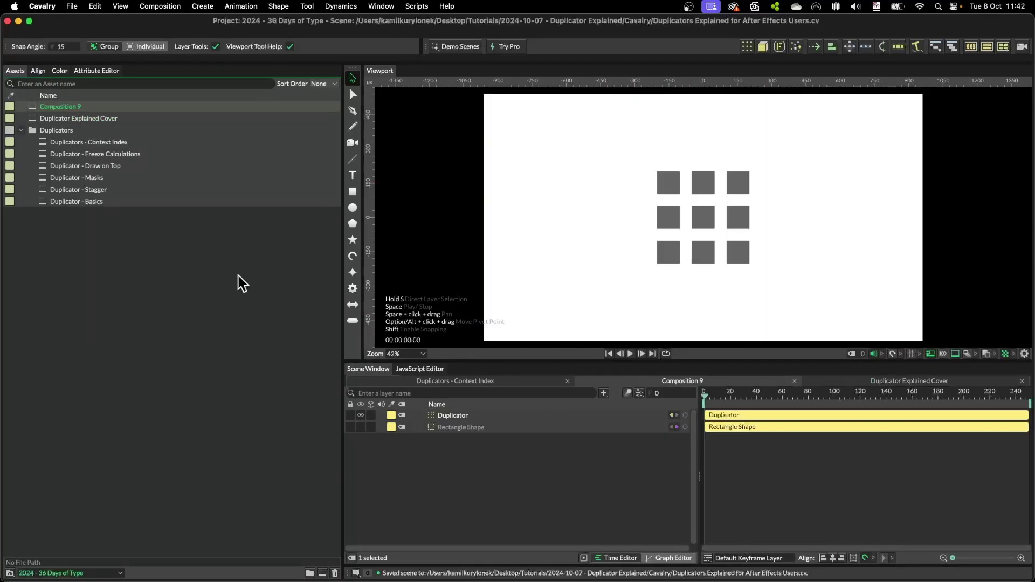
left_click(466, 428)
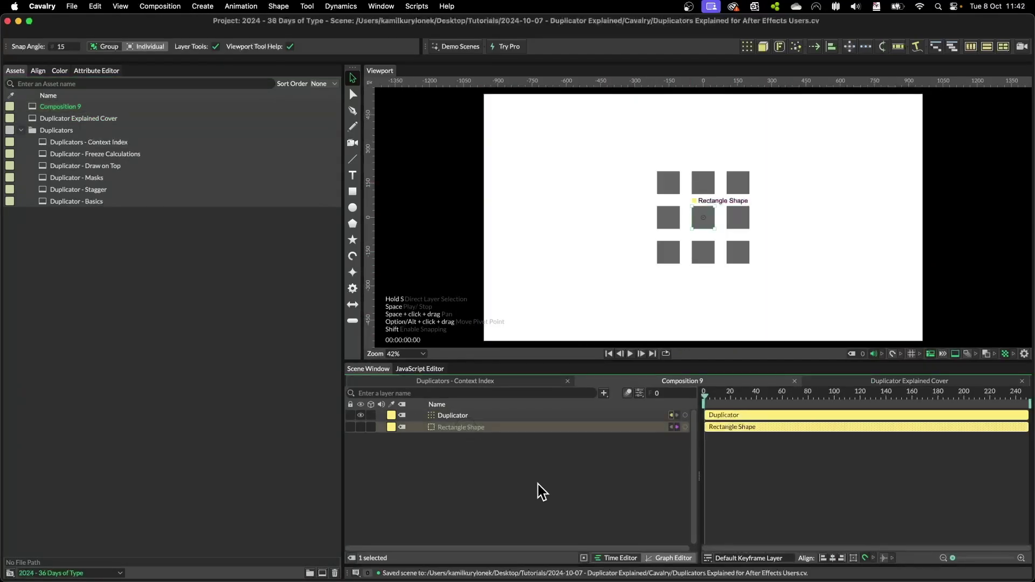
left_click(452, 416)
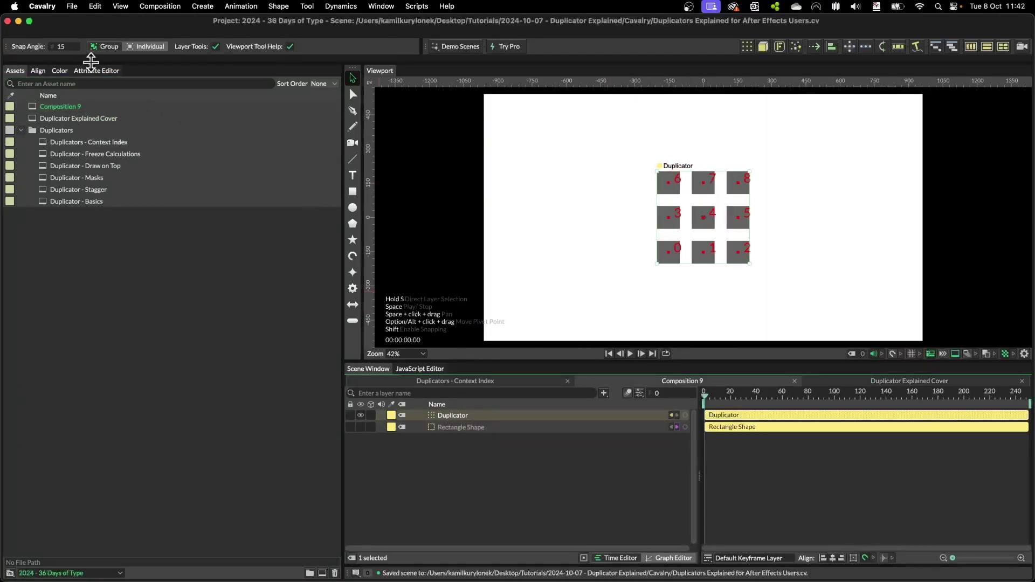
left_click(96, 70)
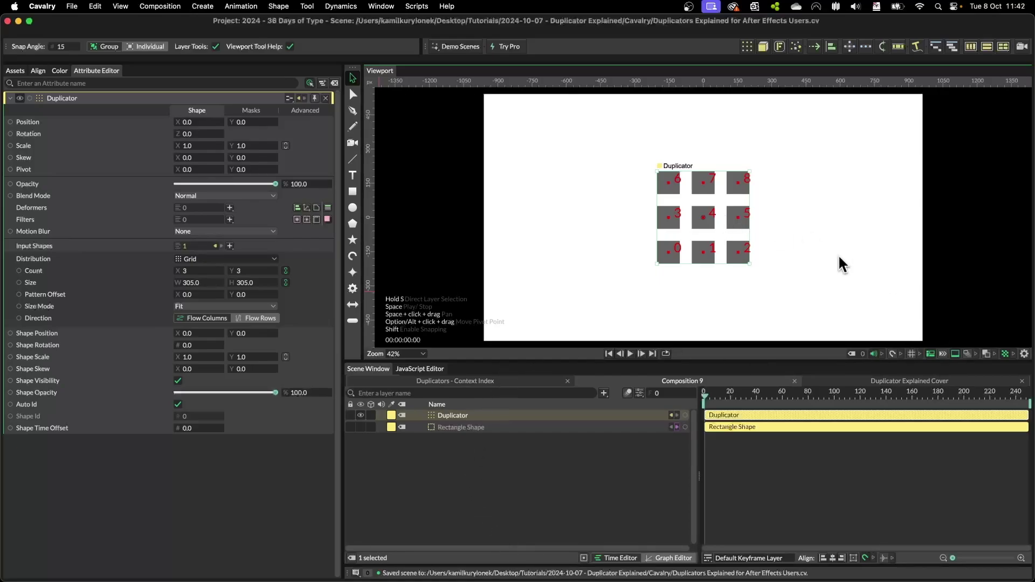
Step: Shift the Duplicator grid right to Position X 37
left_click(1024, 354)
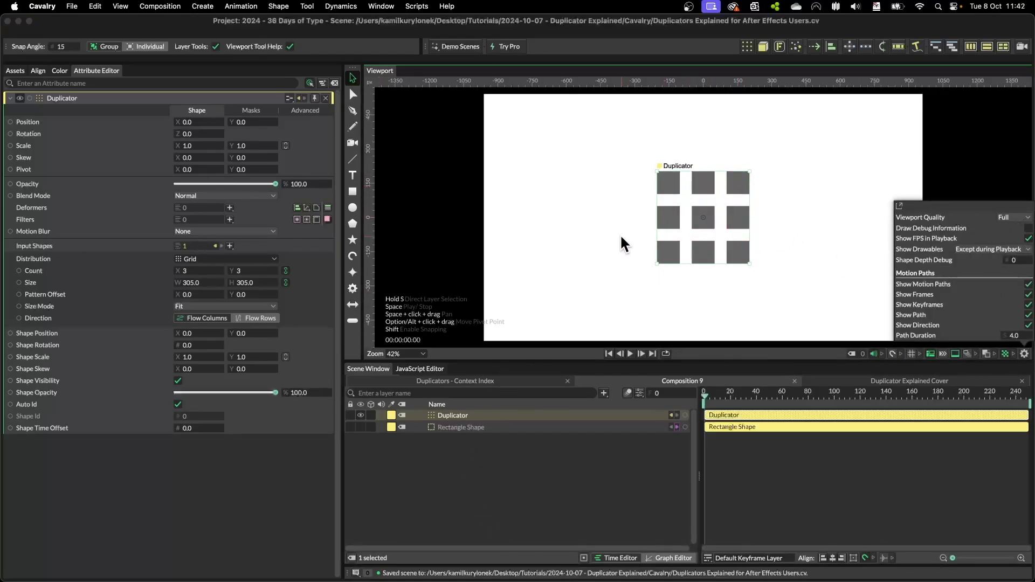
left_click(597, 239)
left_click(453, 414)
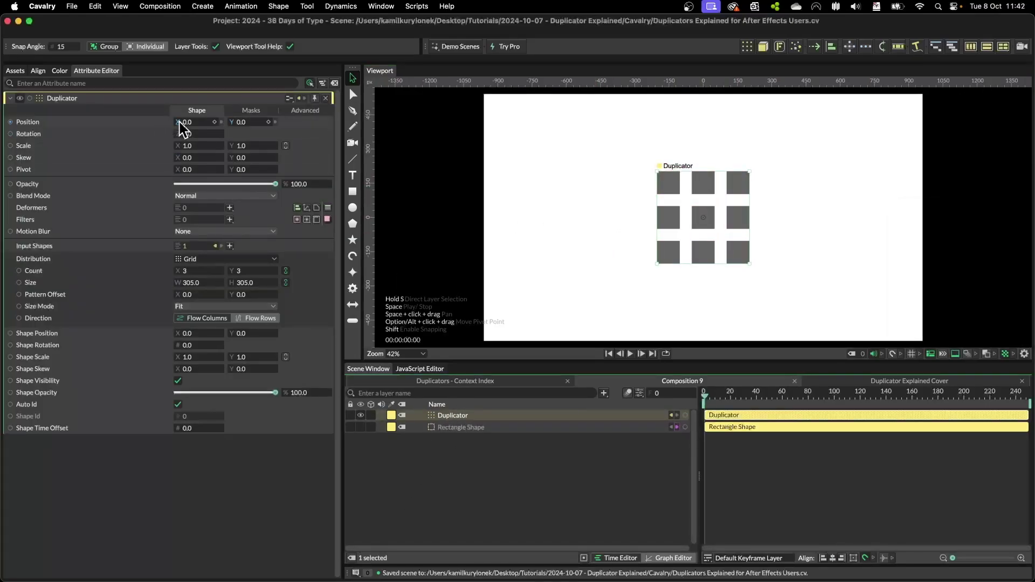
left_click_drag(185, 127, 330, 127)
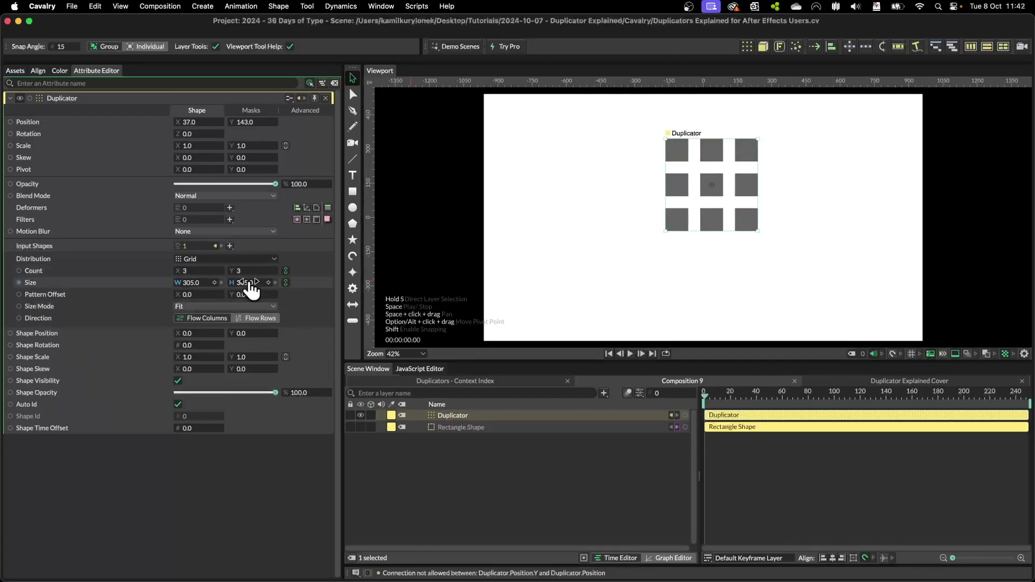
Step: Enlarge the grid size to 389 and revert a trial 5×4 count to 3×3
left_click_drag(247, 286, 322, 302)
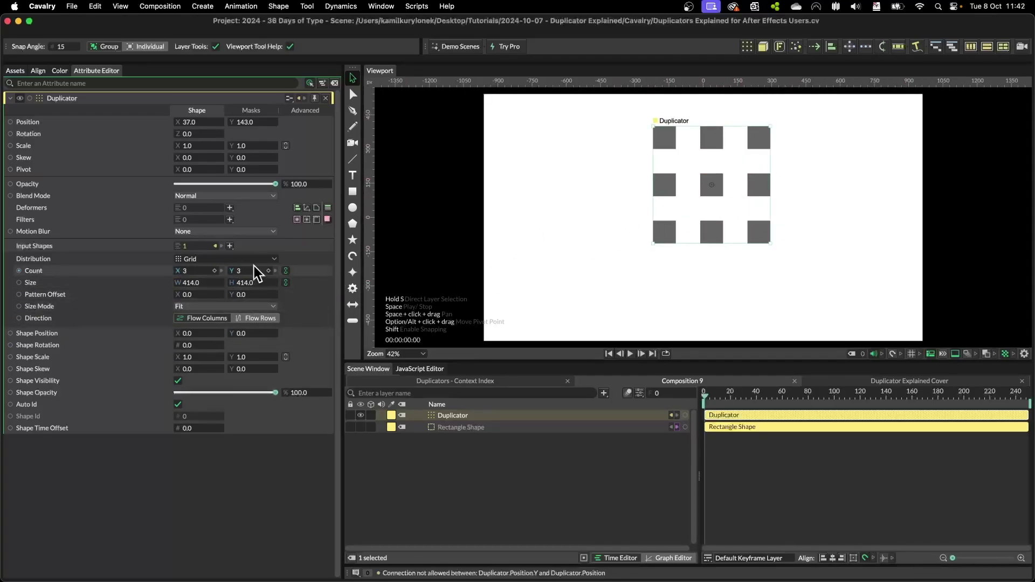
left_click_drag(260, 273, 229, 287)
key("ctrl+z")
key("ctrl+z")
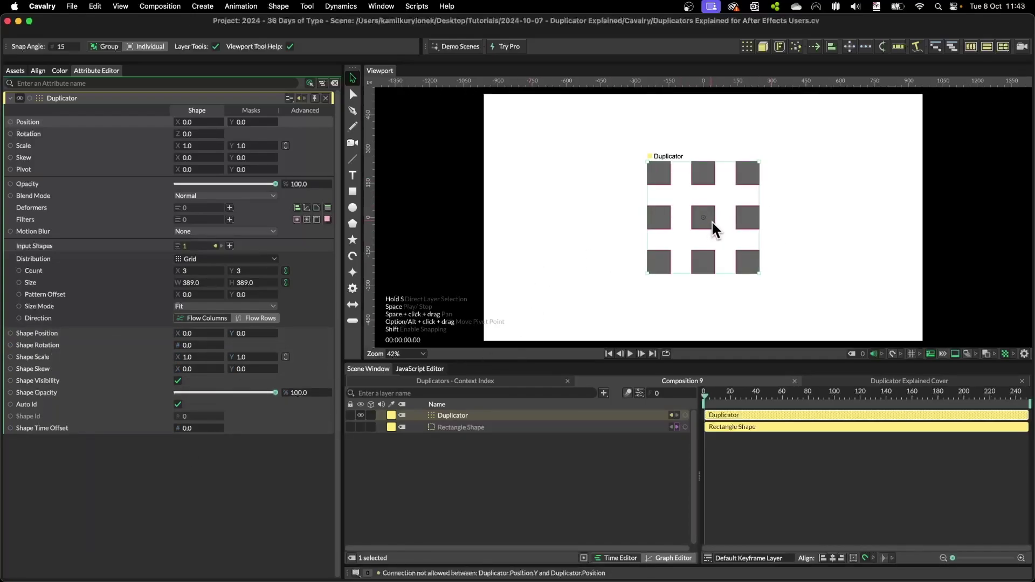
right_click(48, 339)
mouse_move(94, 415)
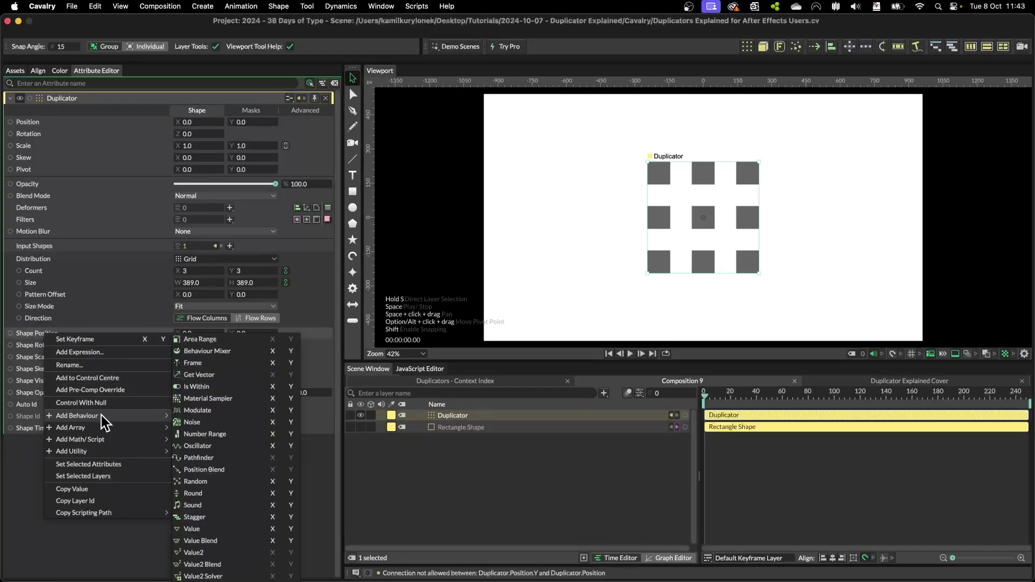
left_click(193, 422)
left_click(468, 415)
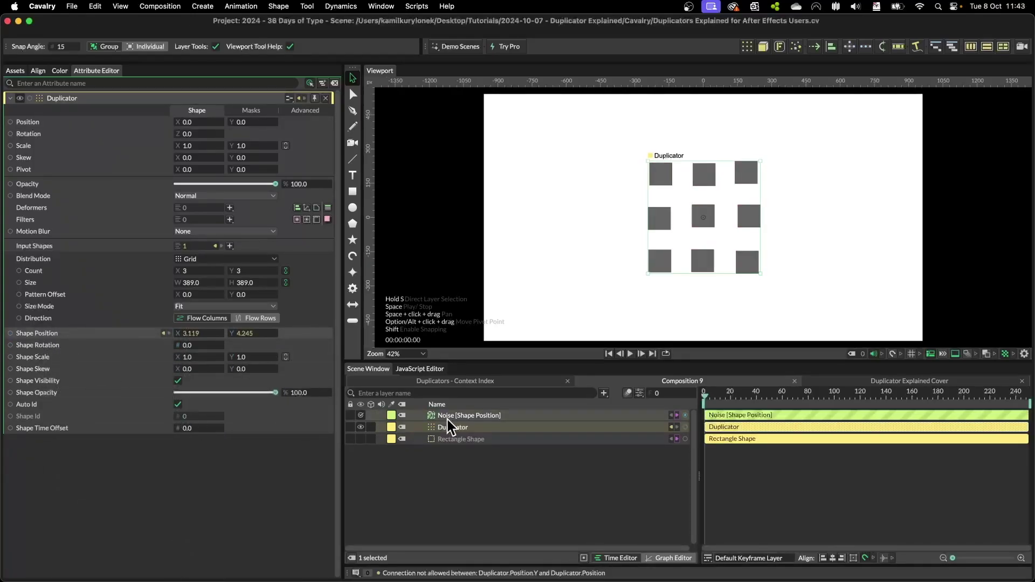
left_click_drag(196, 171, 399, 190)
left_click(615, 478)
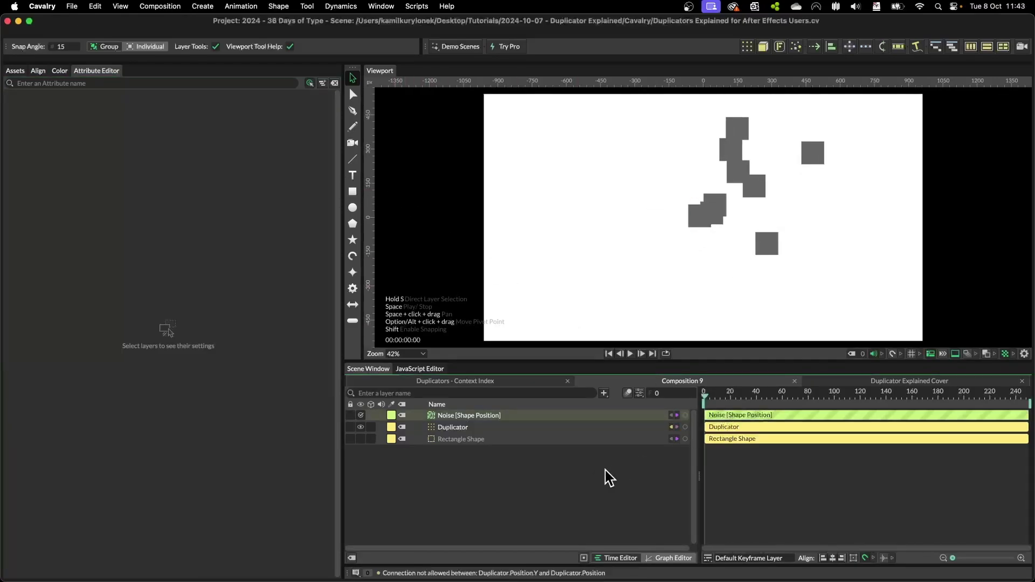
key("space")
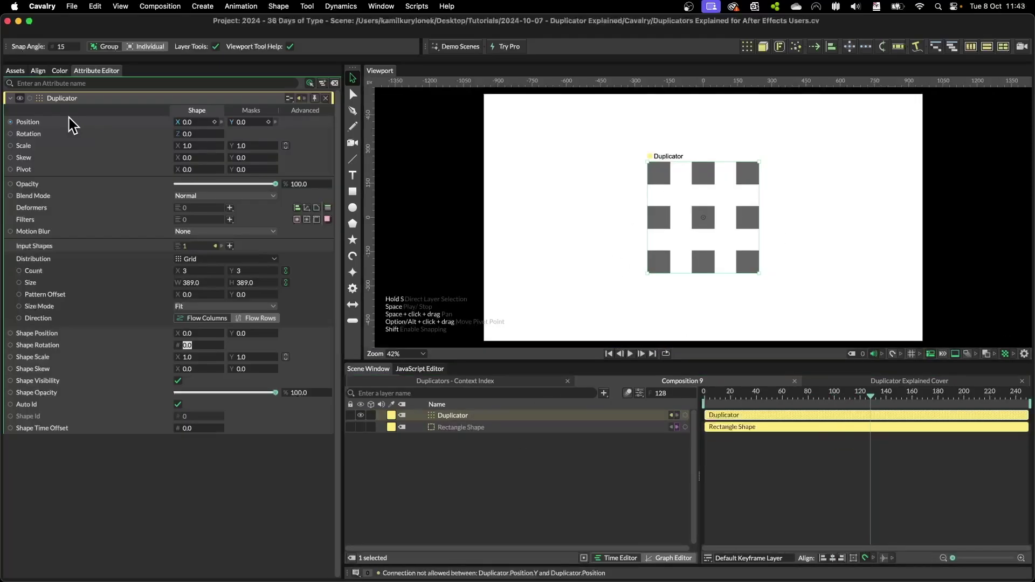
right_click(41, 122)
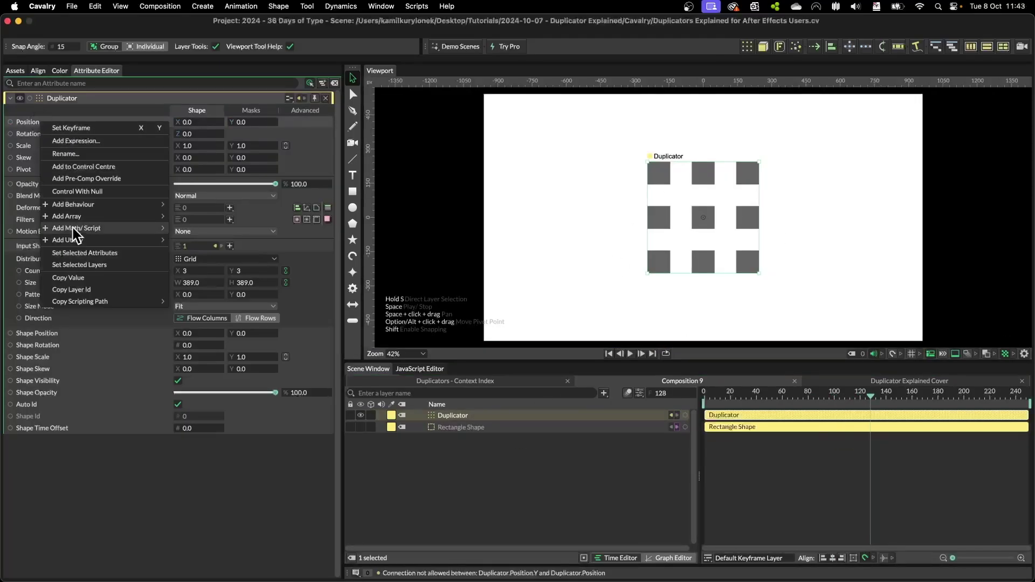
mouse_move(135, 204)
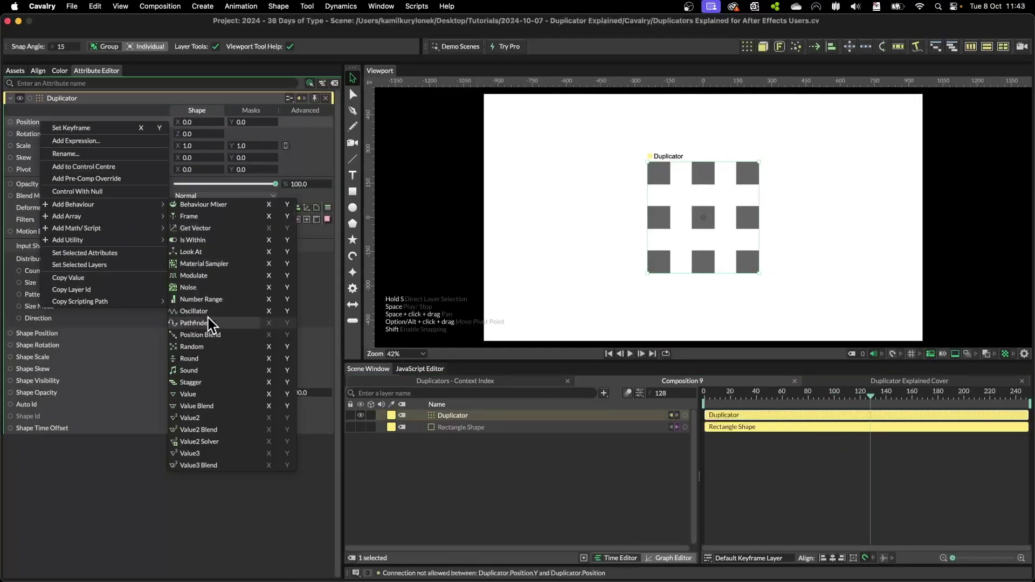
left_click(197, 287)
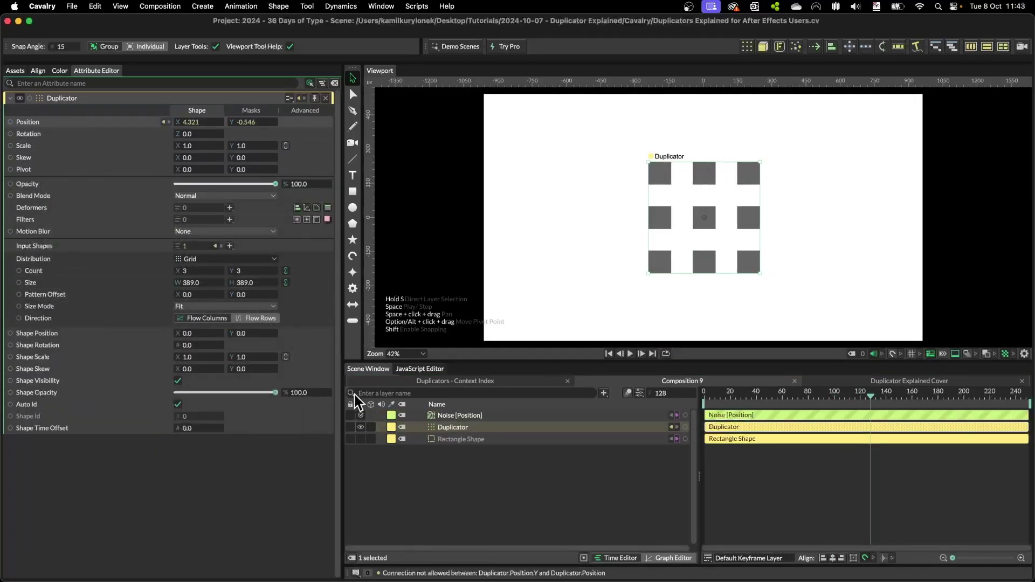
left_click(460, 415)
left_click_drag(203, 171, 390, 218)
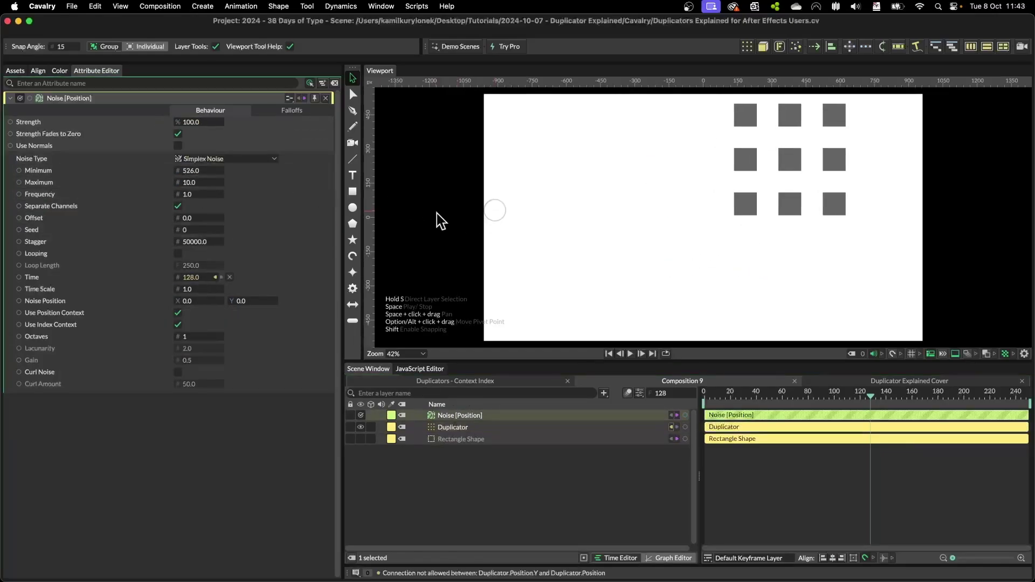
left_click_drag(197, 185, 41, 212)
left_click(555, 536)
key("space")
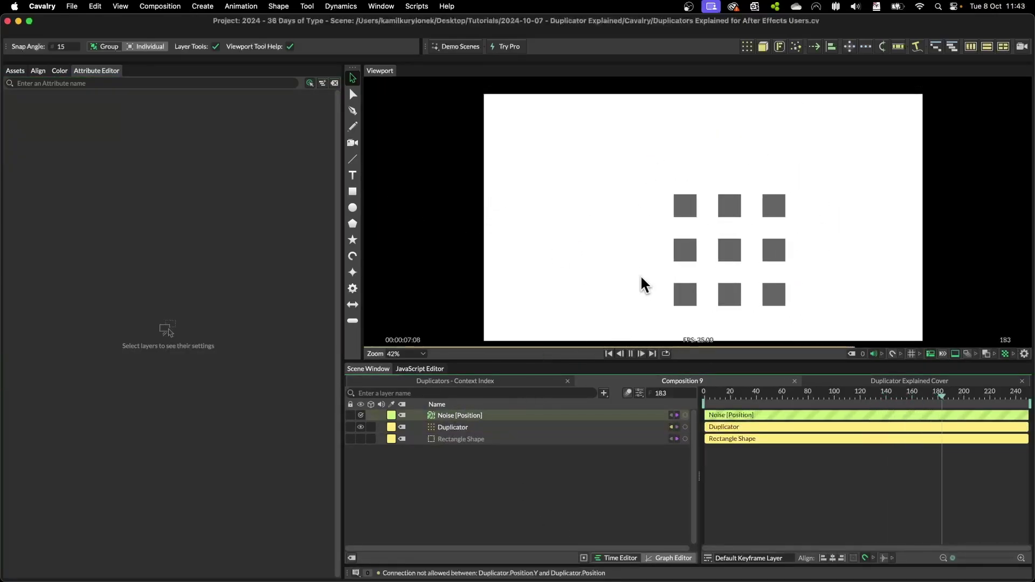
Step: Remove the Noise [Position] behaviour and move the grid to 94.473, 49.598
key("space")
key("ctrl+z")
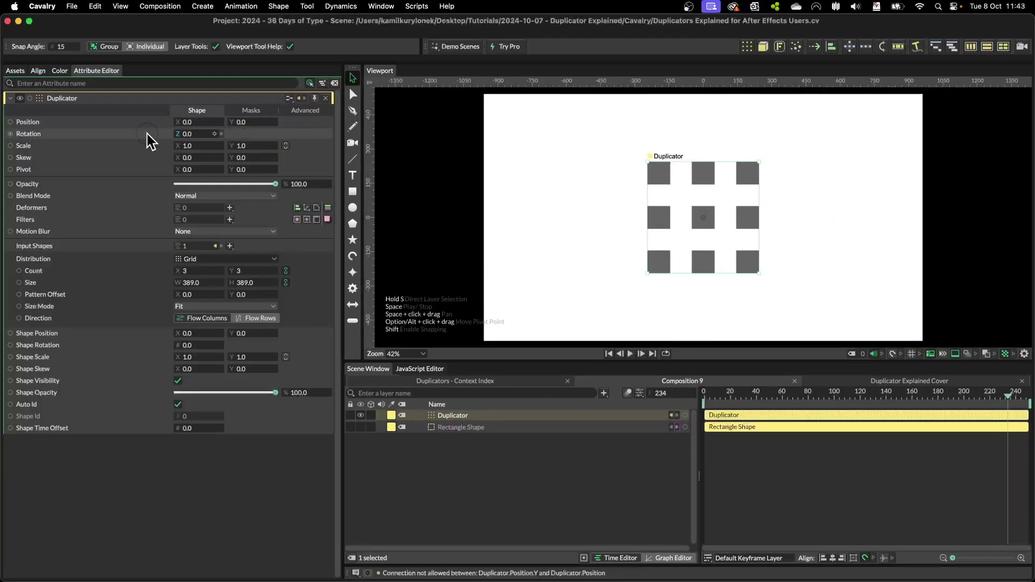
left_click(752, 128)
left_click_drag(695, 175, 717, 163)
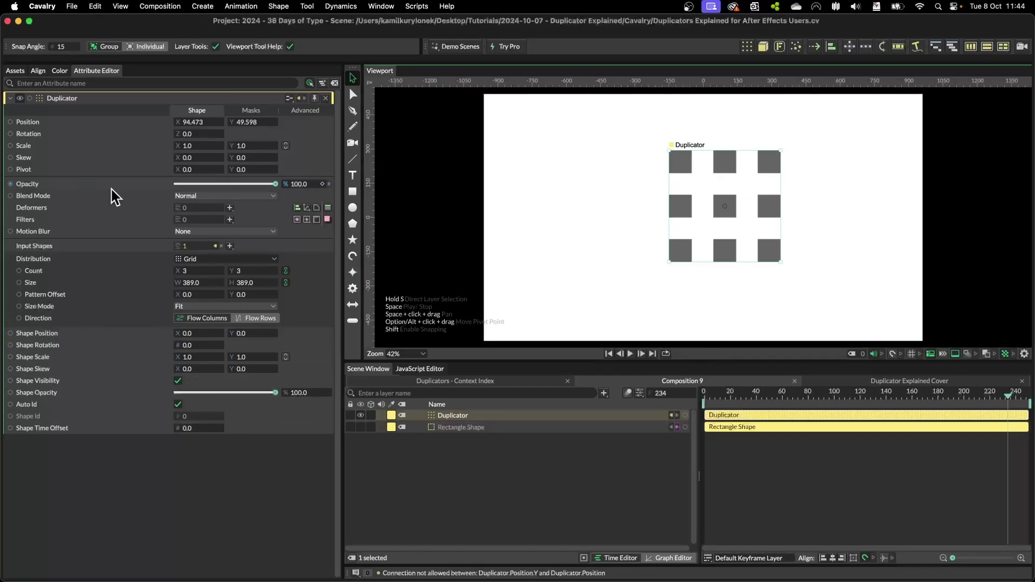
Step: Preview fading the grid's opacity, duplicate the Duplicator, and set the copy to Color Dodge
left_click_drag(271, 185, 296, 190)
left_click(453, 416)
key("super+d")
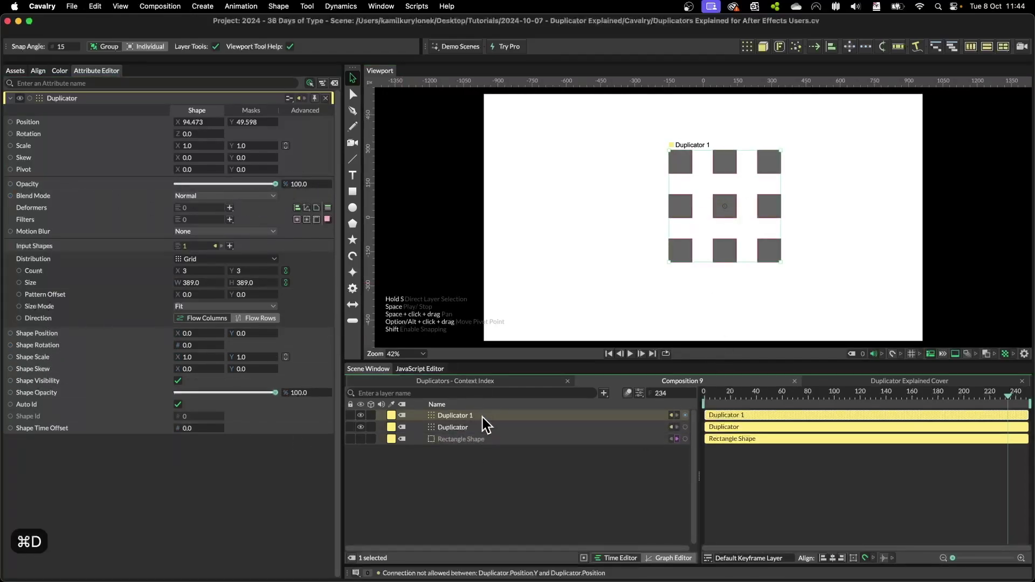
left_click(194, 196)
left_click(205, 273)
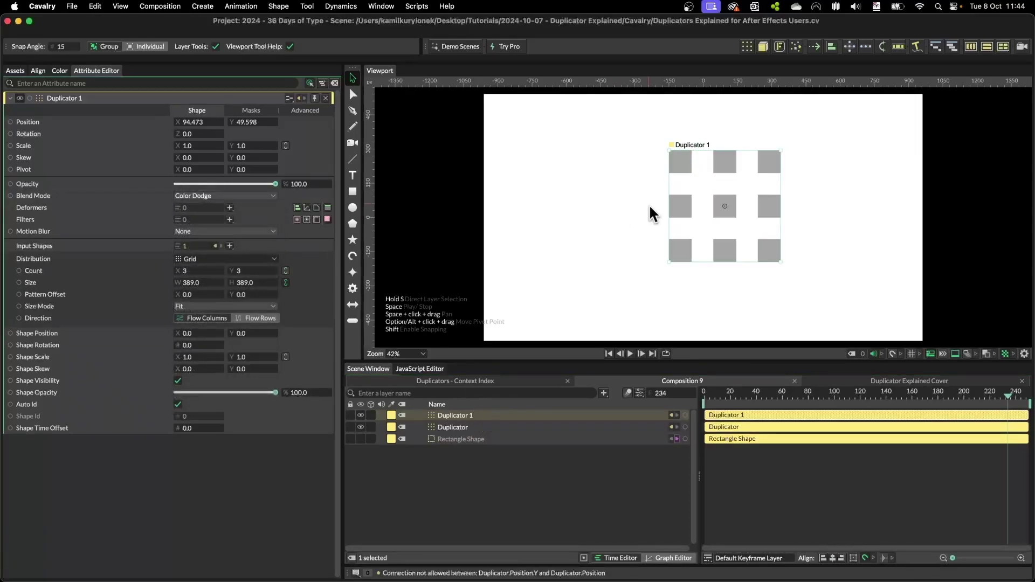
Step: Offset Duplicator 1 slightly from the original, then delete it
mouse_move(677, 203)
left_mouse_down()
mouse_move(665, 220)
mouse_move(683, 257)
mouse_move(691, 231)
left_mouse_up()
scroll(733, 200, "up", 5)
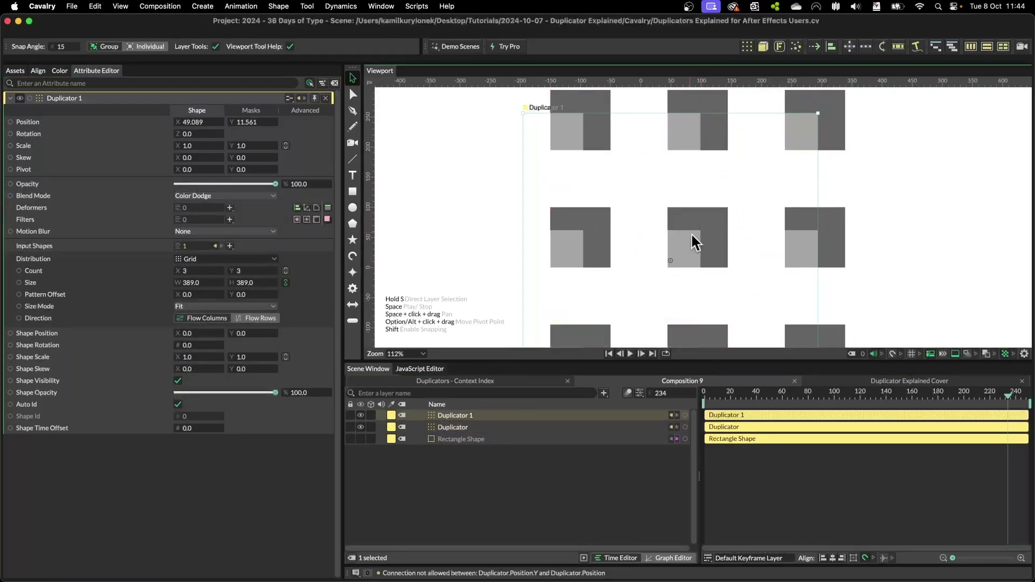
key("Delete")
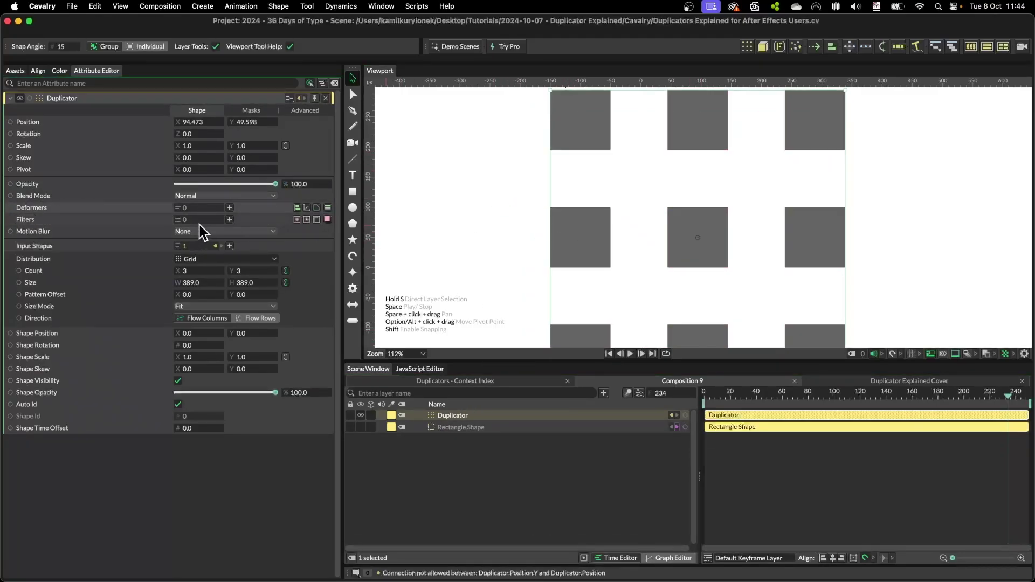
Step: Add a Chop Path deformer to the Duplicator and show its settings
left_click(230, 208)
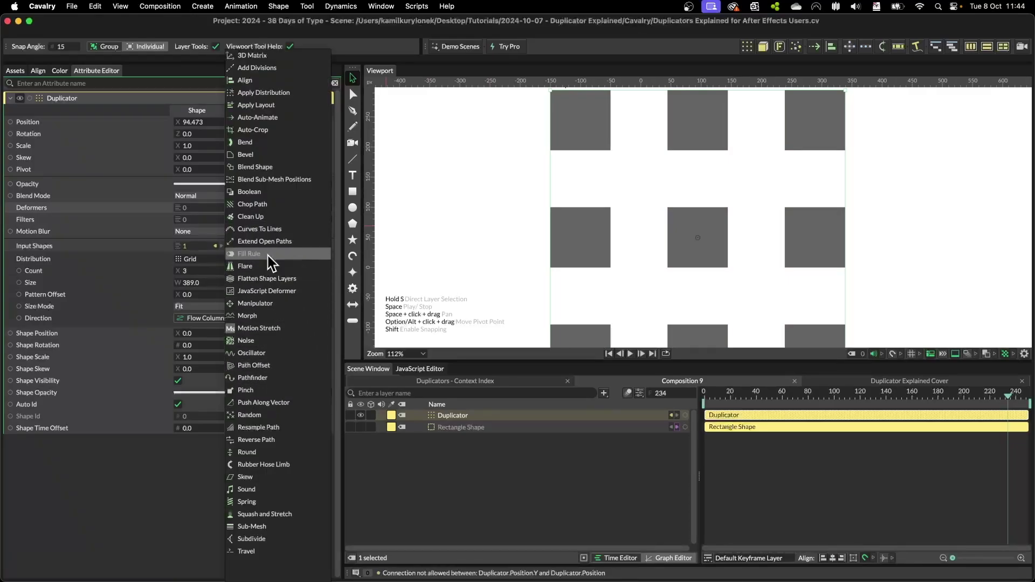
left_click(269, 204)
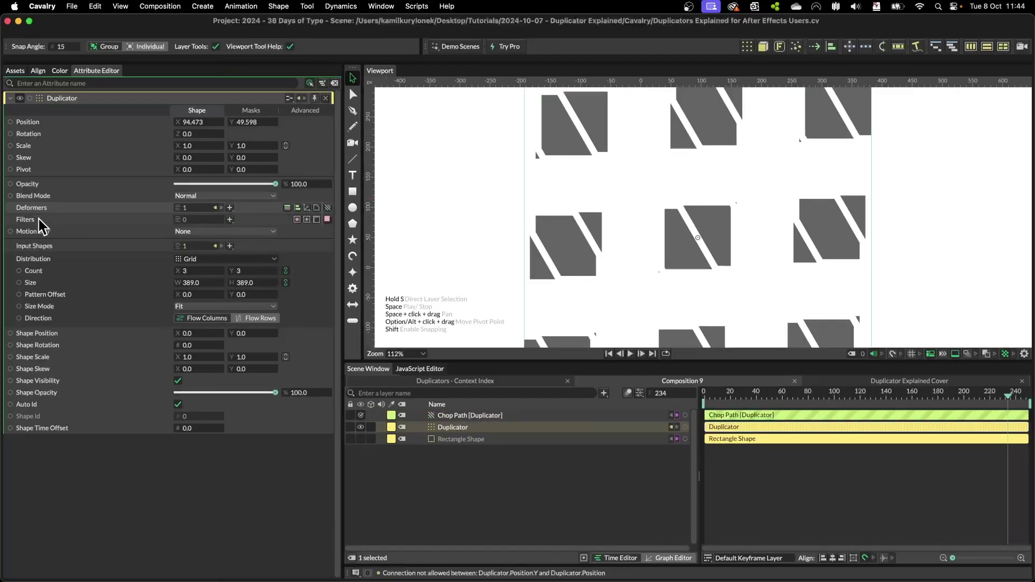
left_click(471, 416)
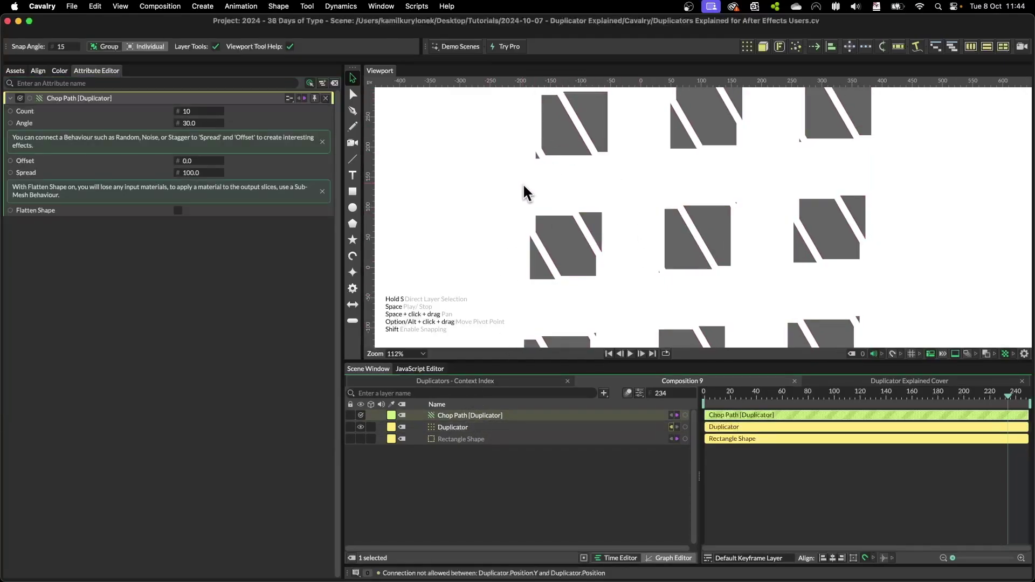
Step: Inspect the sliced squares' points up close with the Edit Shape tool
key("w")
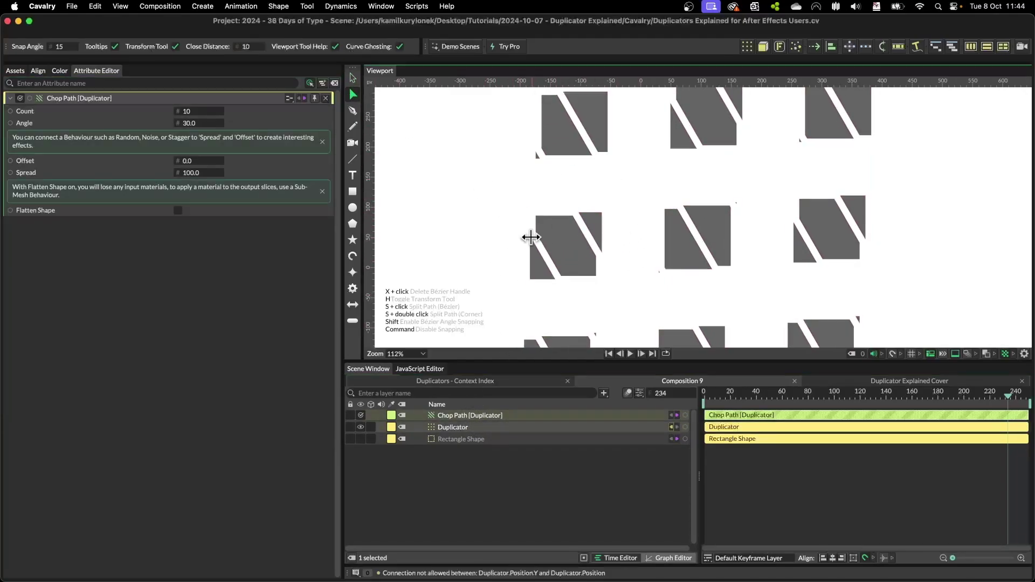
left_click(463, 428)
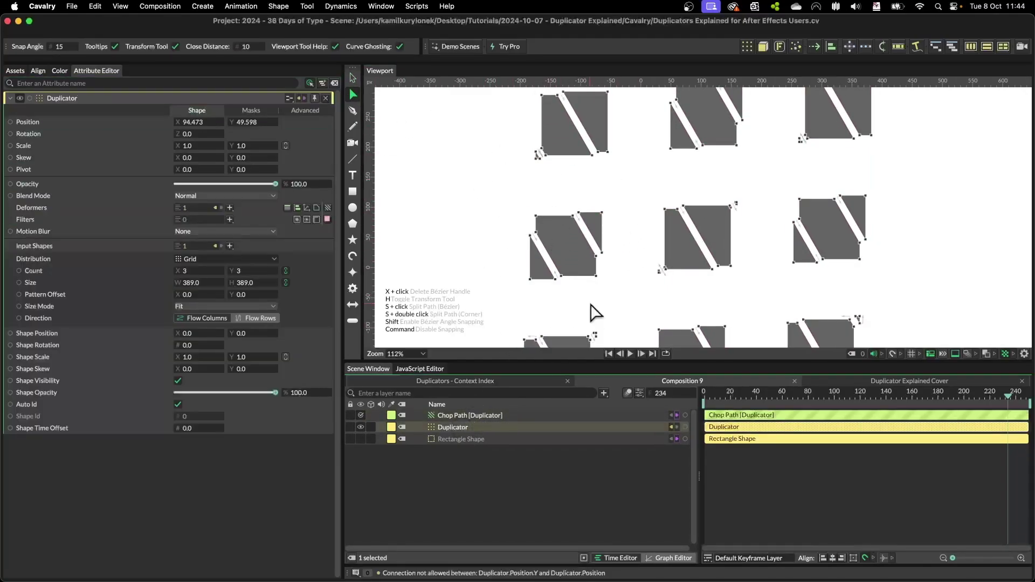
scroll(598, 270, "up", 10)
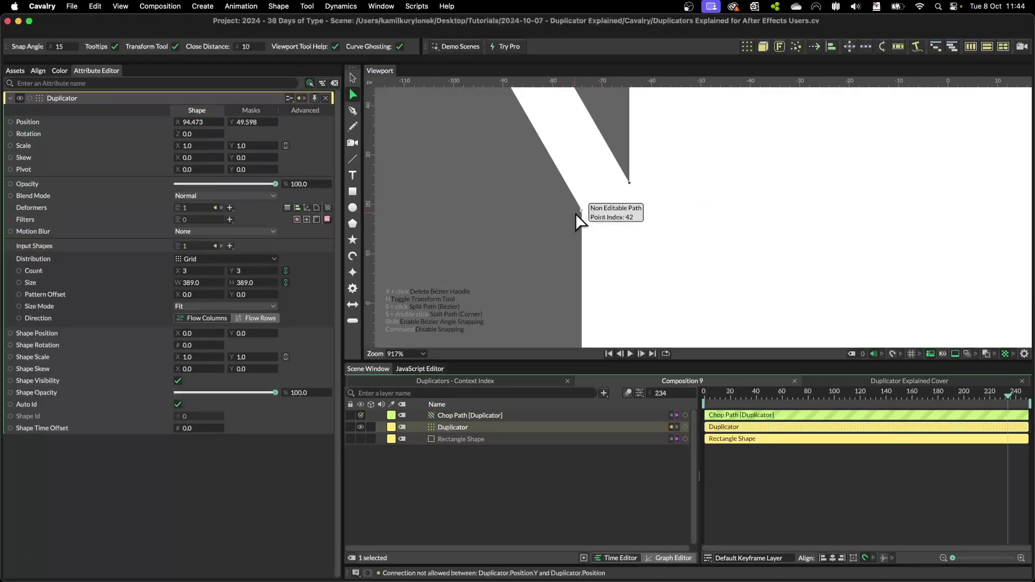
scroll(615, 273, "down", 5)
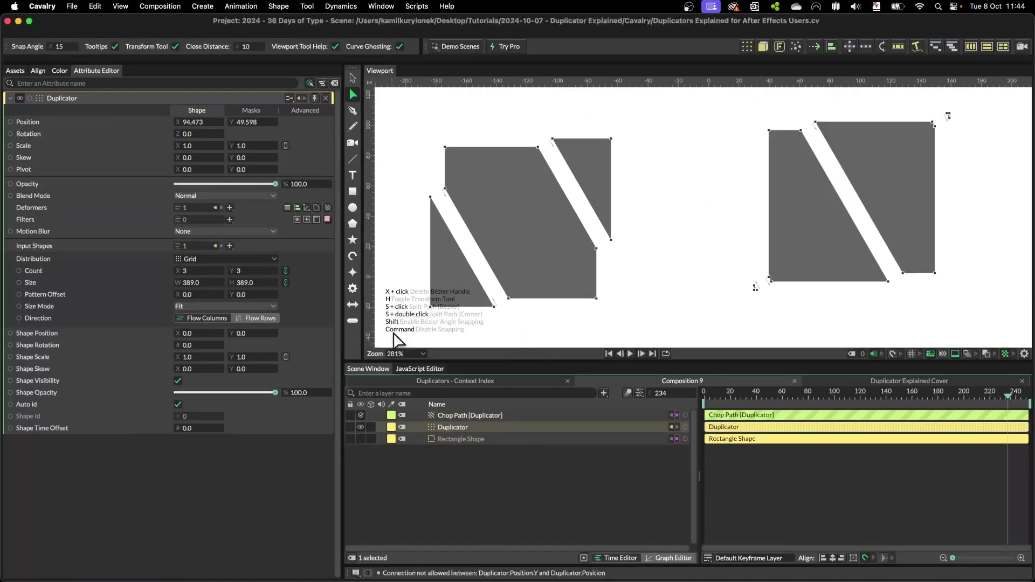
Step: Scrub the Chop Path angle to re-slice the grid squares
left_click(493, 416)
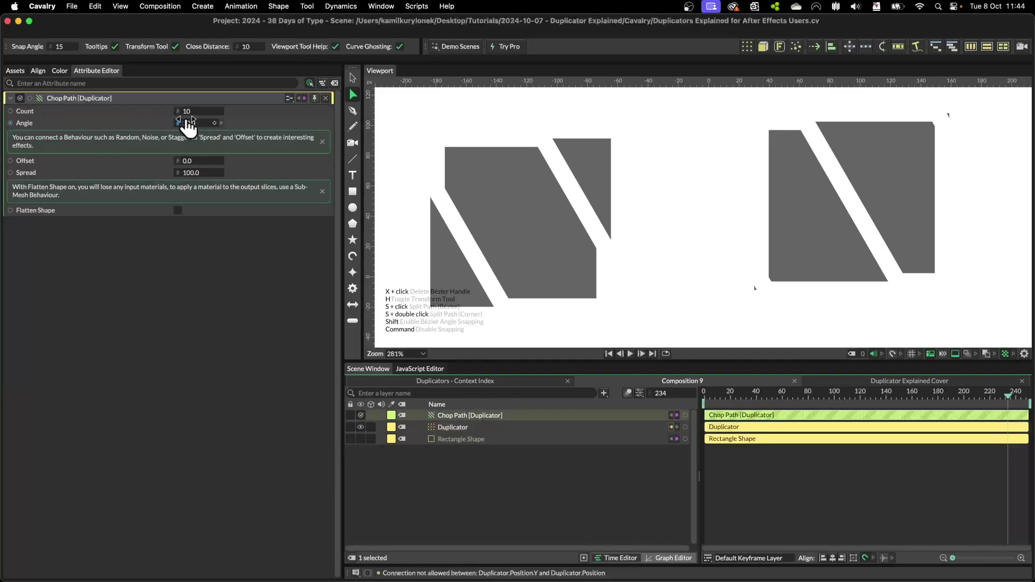
left_click_drag(188, 127, 243, 123)
left_click(509, 277)
scroll(519, 177, "down", 3)
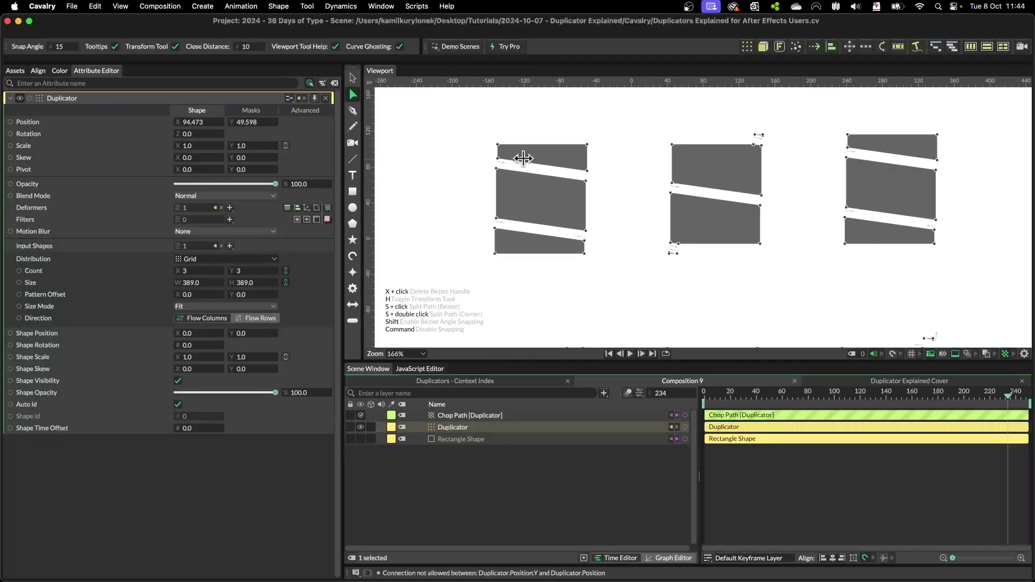
left_click(477, 417)
key("Delete")
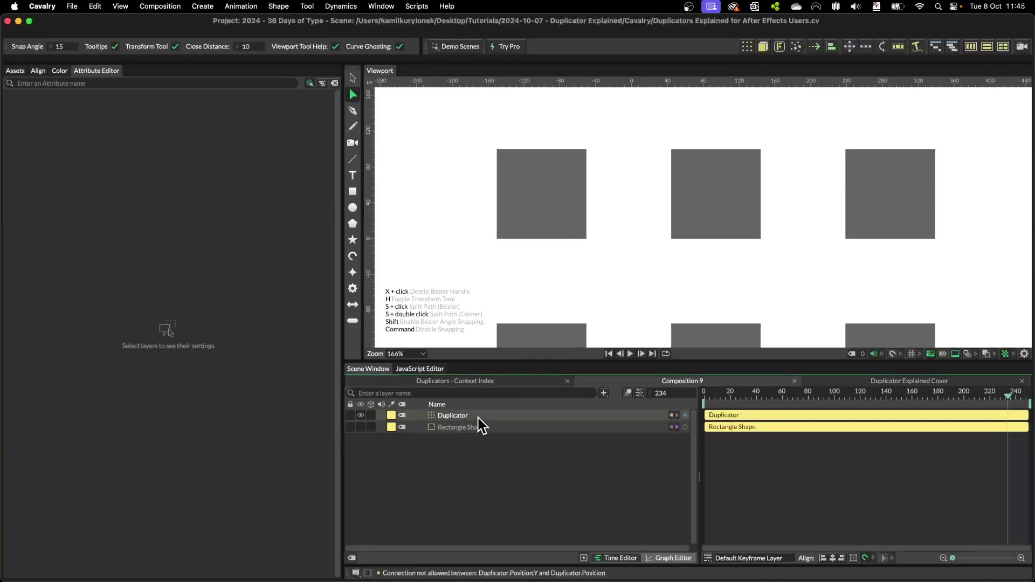
left_click(478, 415)
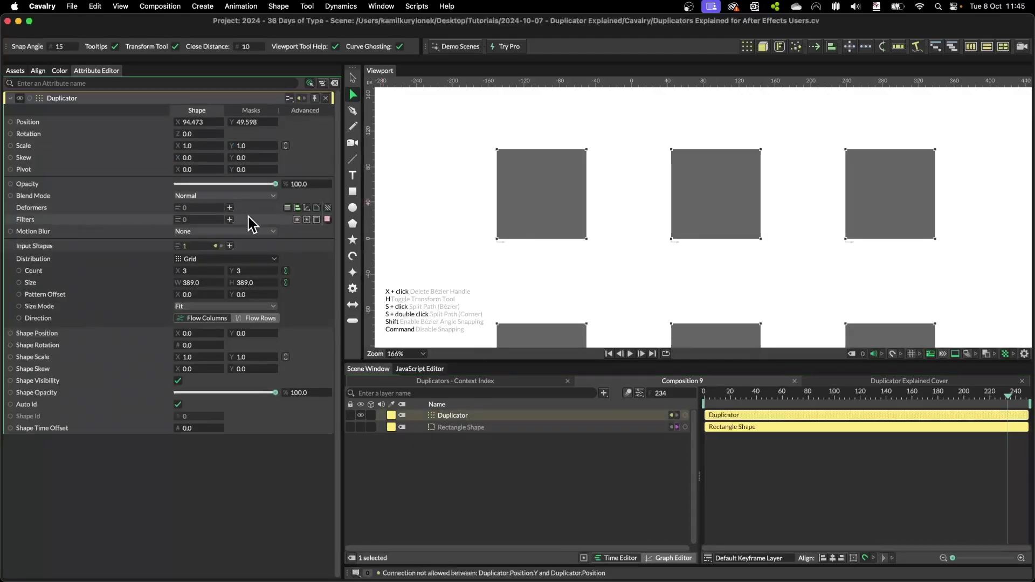
left_click(230, 219)
left_click(264, 252)
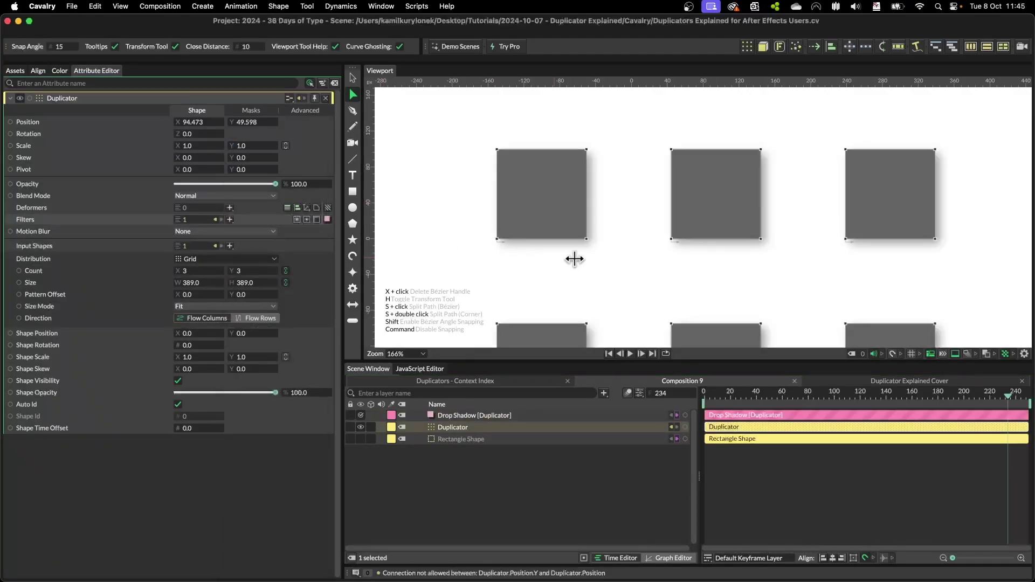
scroll(663, 237, "down", 10)
key("q")
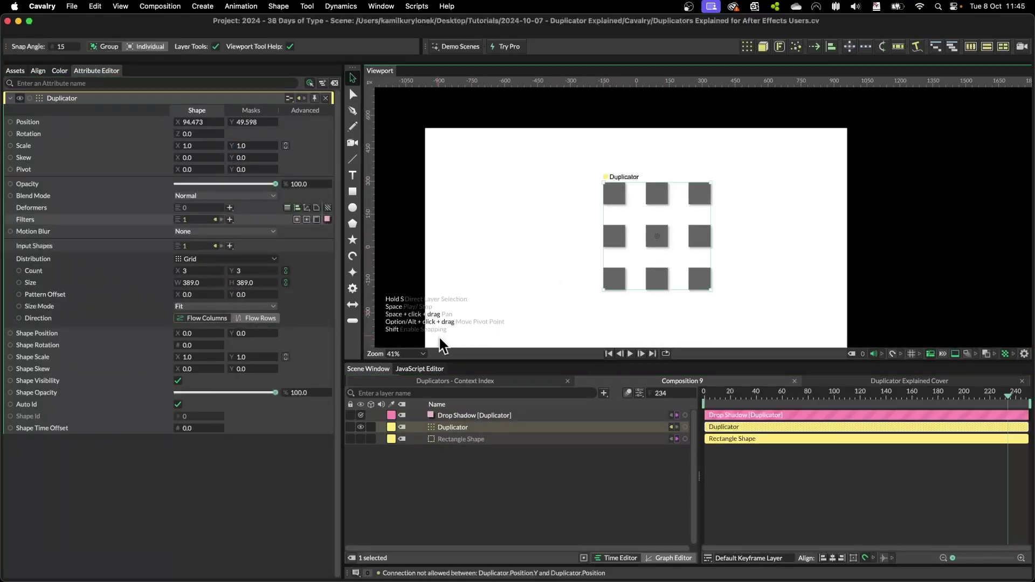
left_click(479, 415)
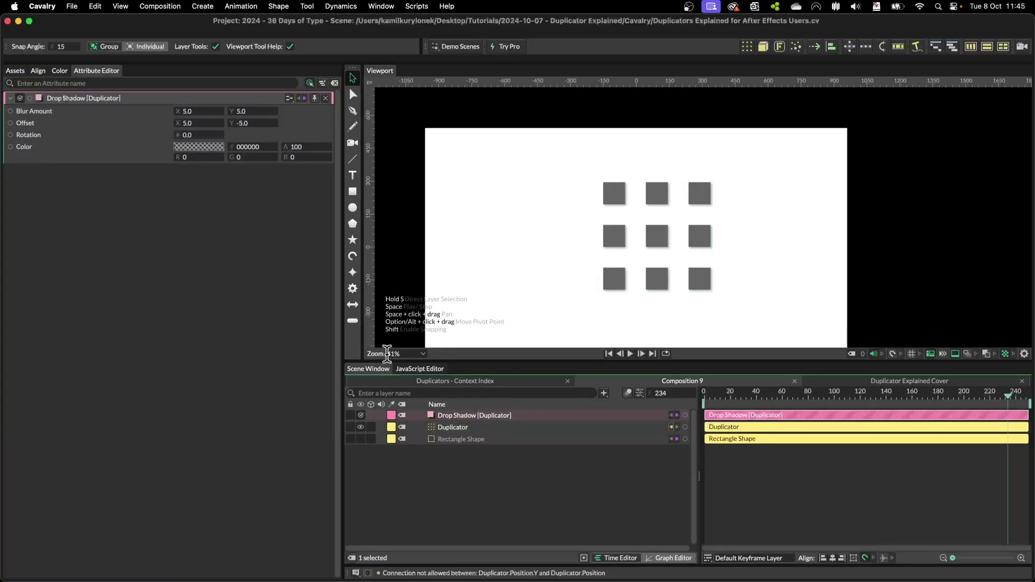
left_click_drag(247, 115, 461, 174)
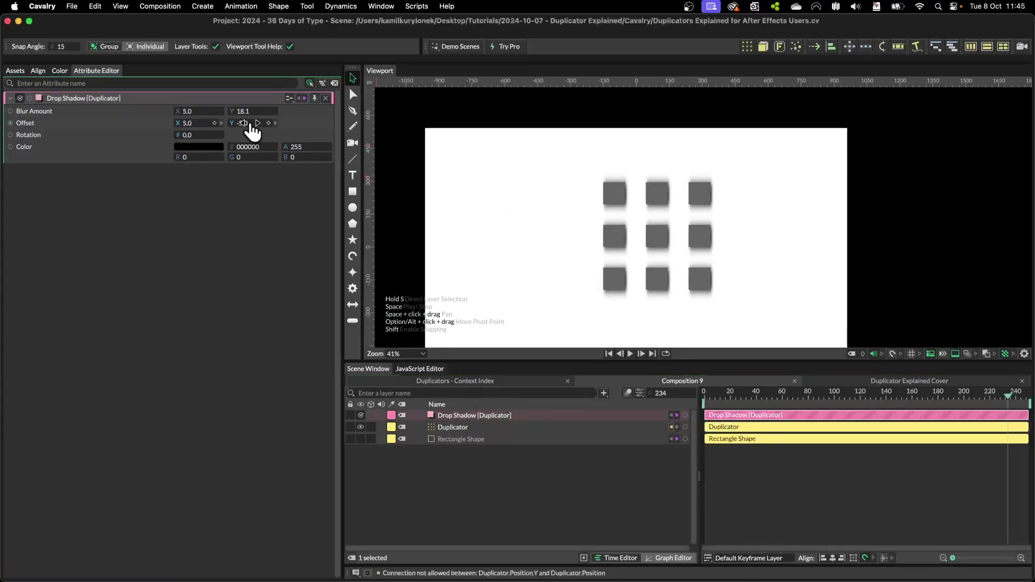
left_click_drag(252, 128, 662, 254)
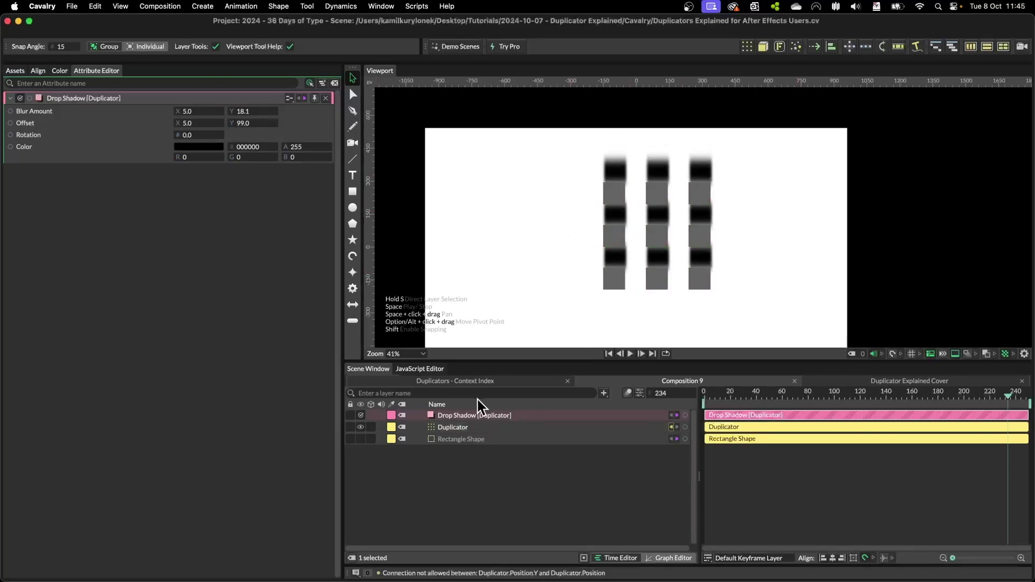
key("BackSpace")
Step: Set the Duplicator's motion blur to Full and drive Shape Position with a Noise behaviour
left_click(204, 233)
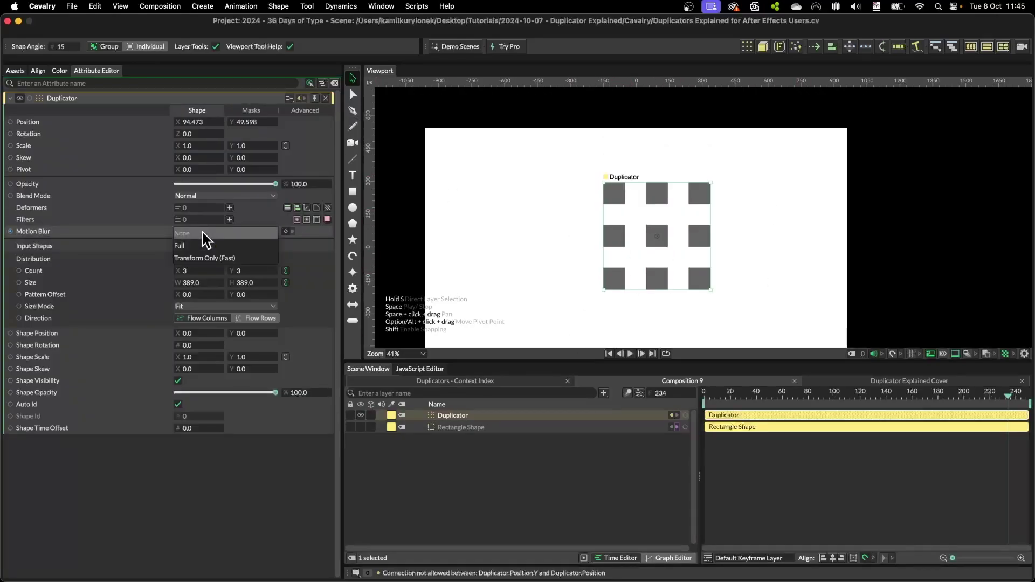
left_click(201, 245)
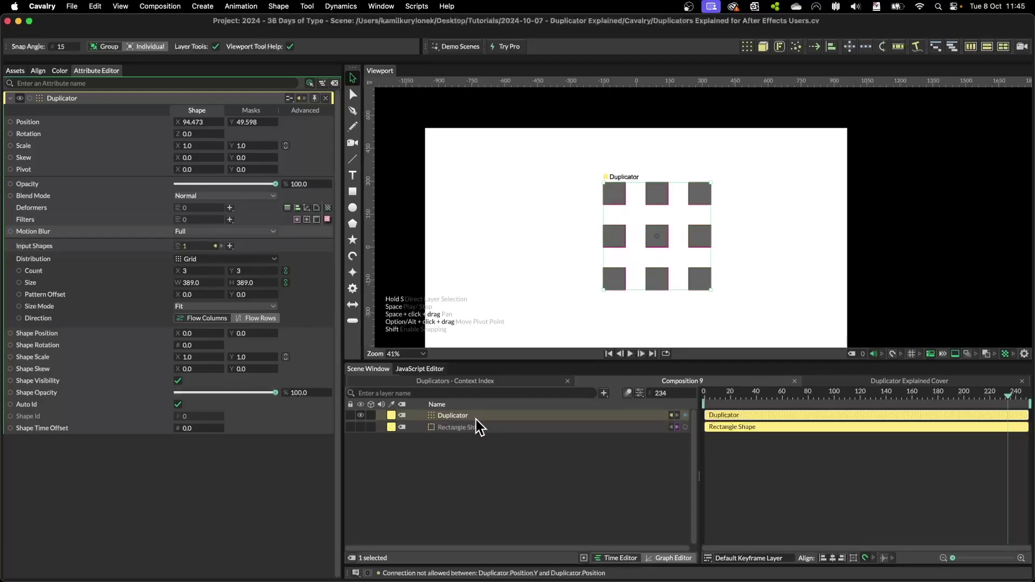
right_click(72, 334)
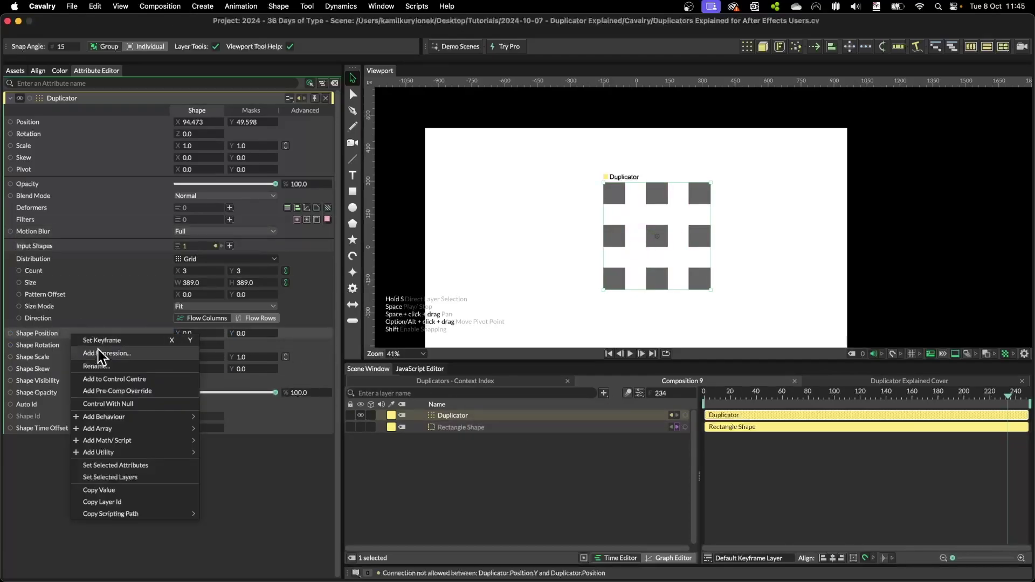
mouse_move(115, 420)
left_click(244, 421)
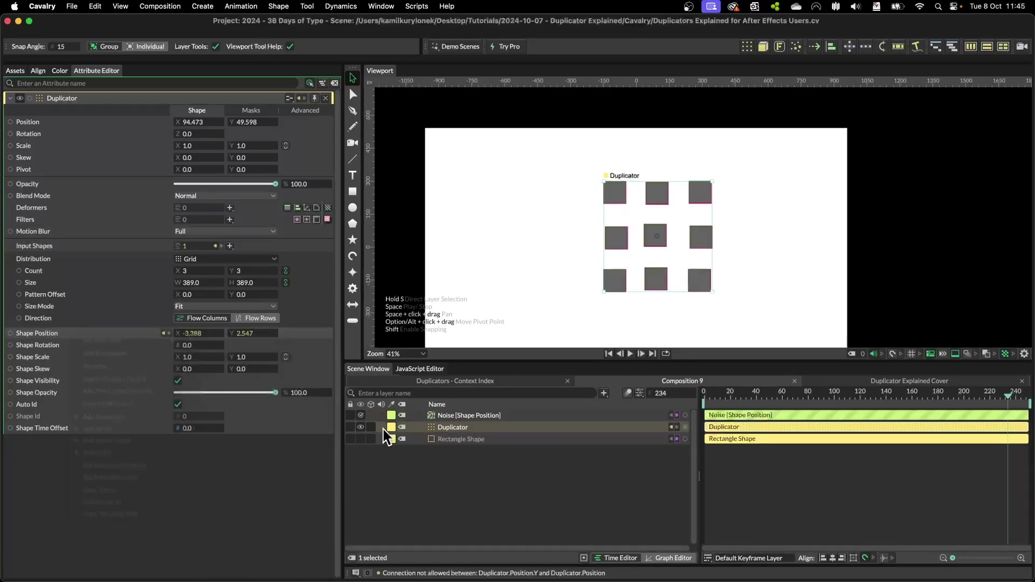
Step: Set the Noise to Minimum 631, Maximum -344 and Frequency 3
left_click(491, 415)
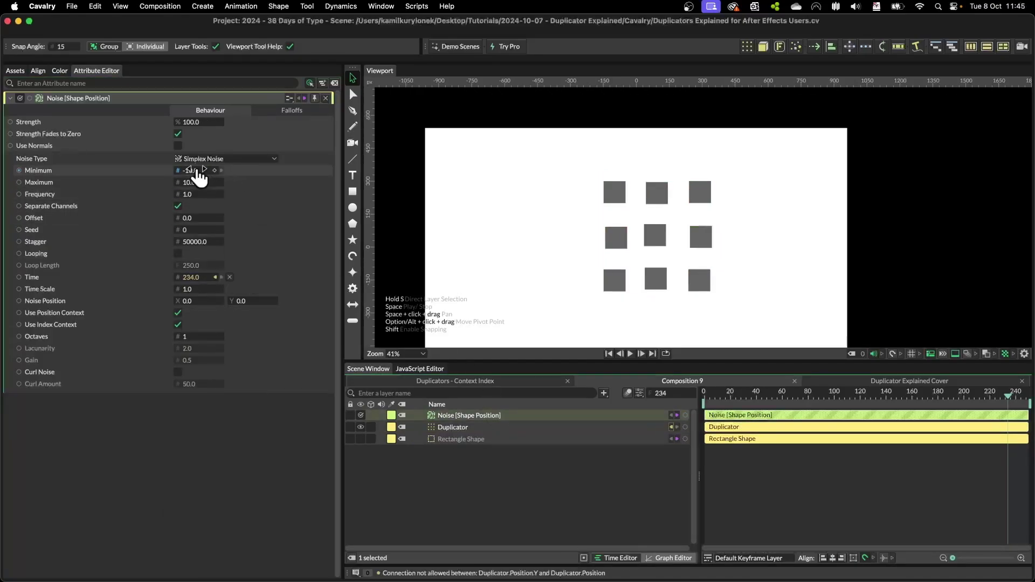
left_click_drag(200, 175, 550, 201)
left_click_drag(195, 182, 37, 195)
left_click(197, 194)
type("3")
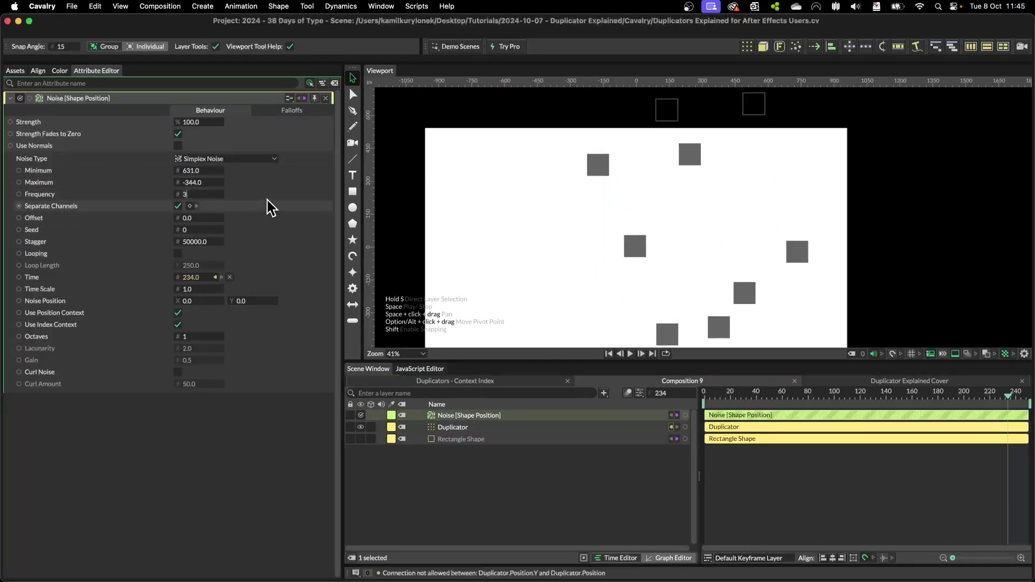
key("Return")
Step: Play the scattering animation and enable motion blur in the viewport
left_click(639, 493)
key("space")
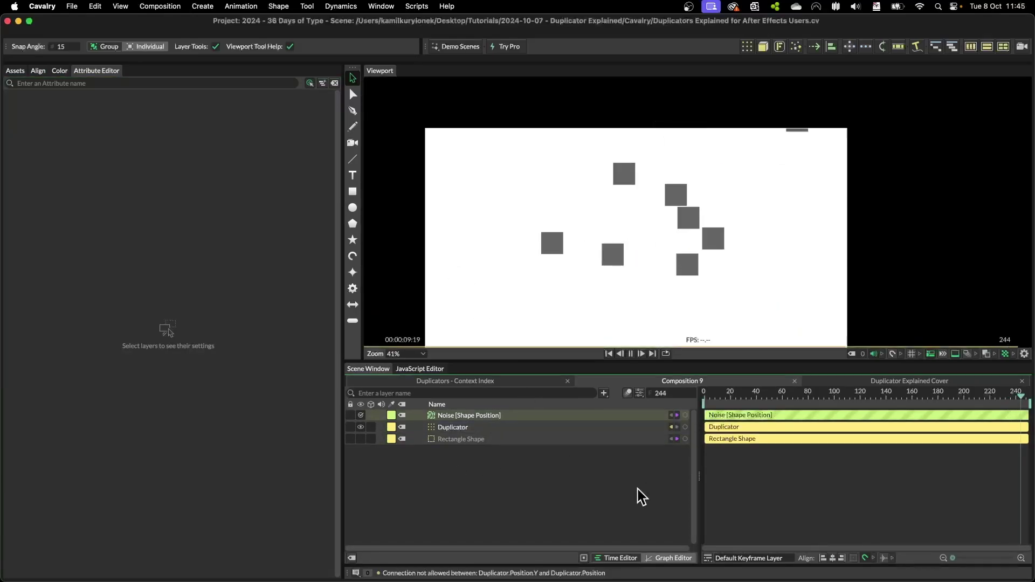
key("space")
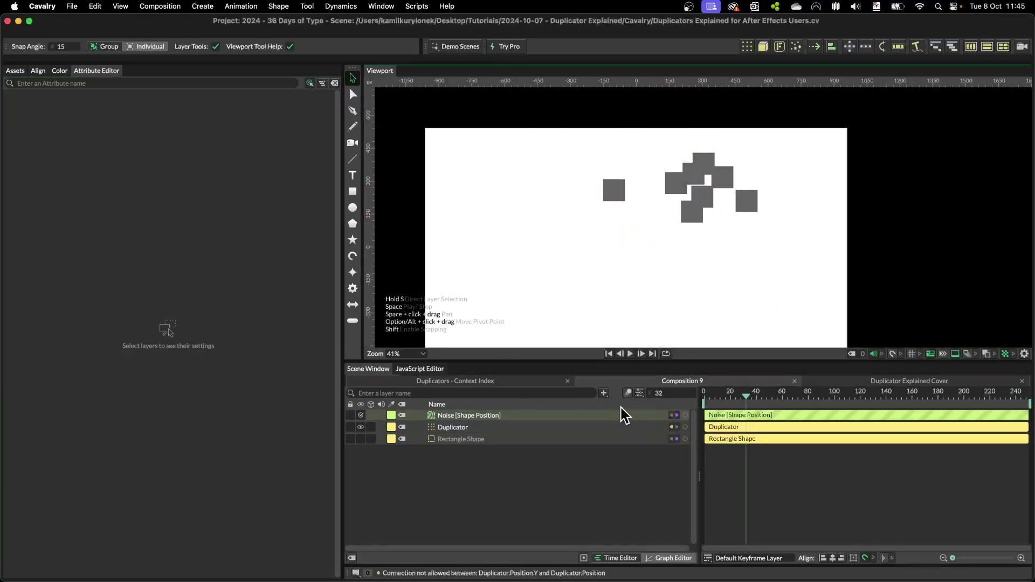
left_click(629, 393)
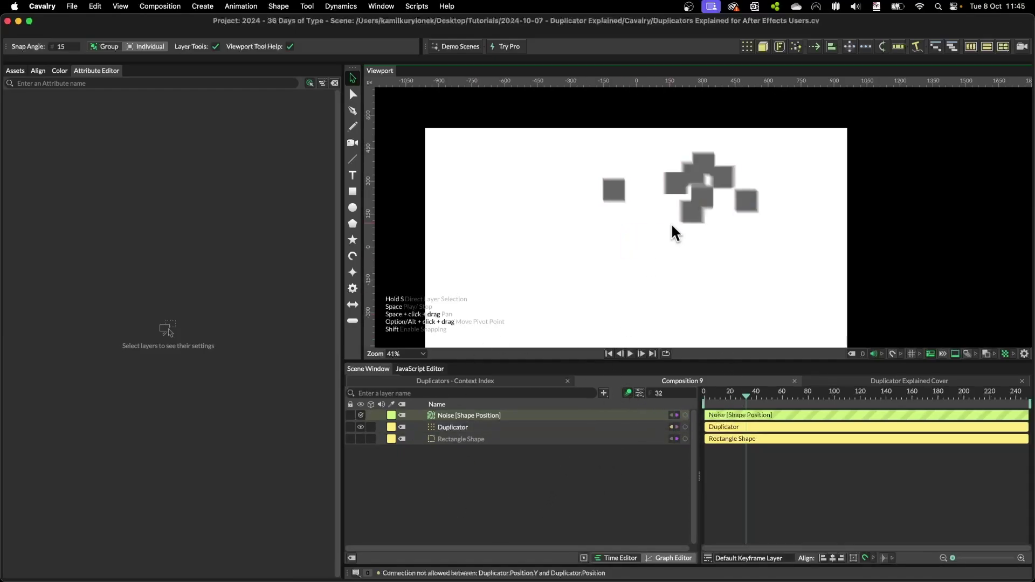
scroll(671, 222, "up", 3)
scroll(604, 255, "down", 3)
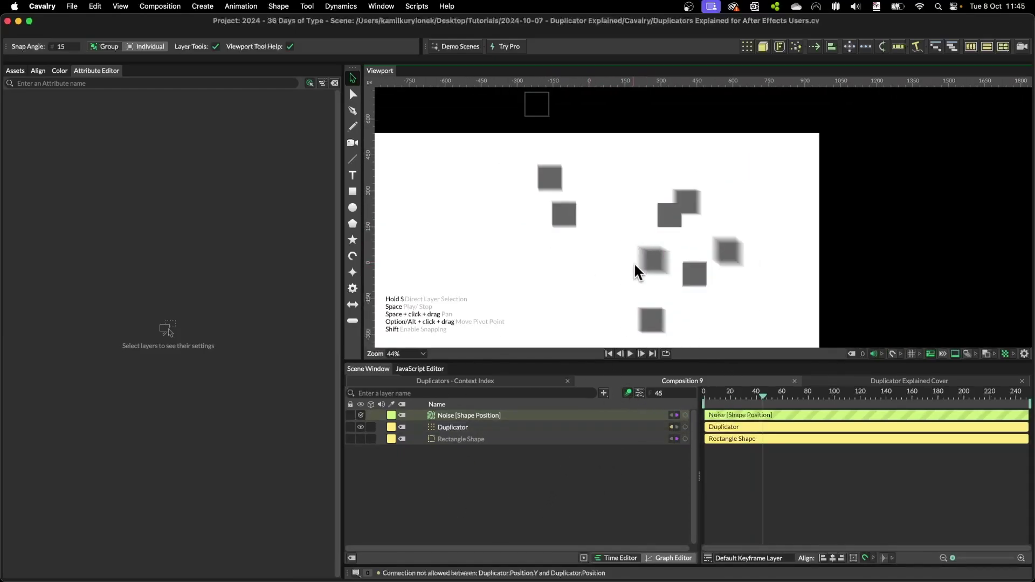
Step: Try Transform Only (Fast) motion blur on the Duplicator, then return it to Full
left_click(505, 428)
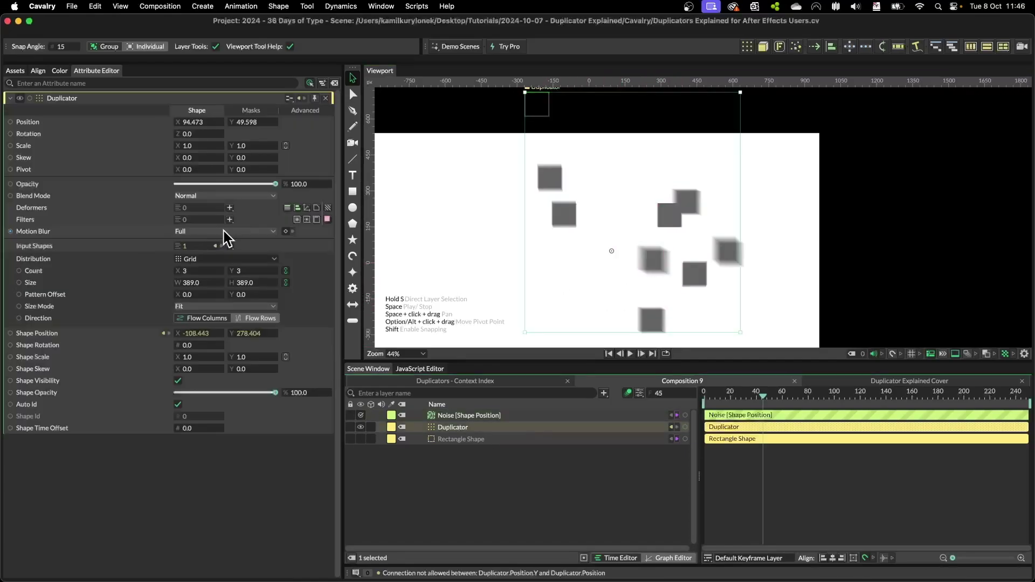
left_click(225, 232)
left_click(226, 222)
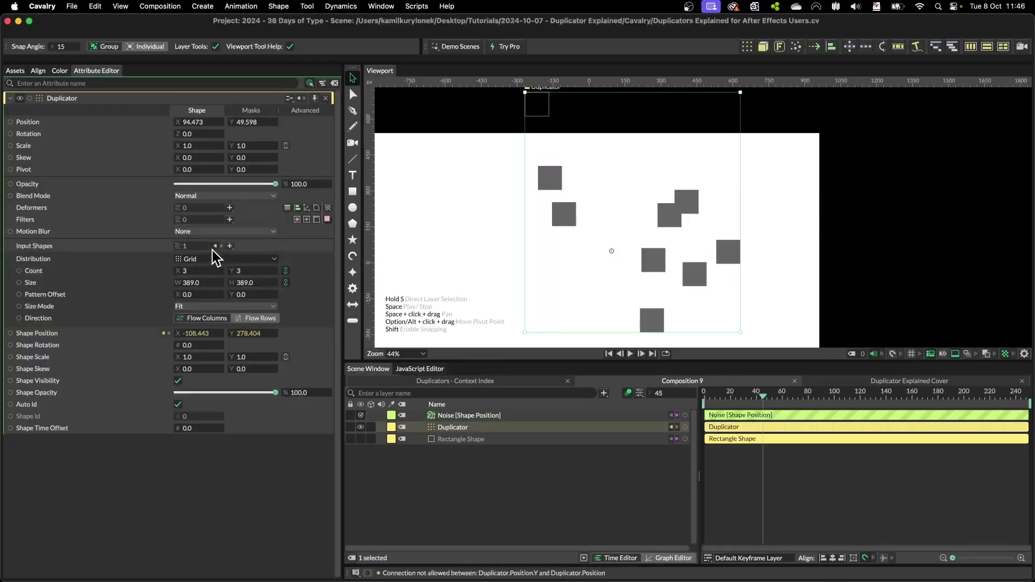
left_click(203, 232)
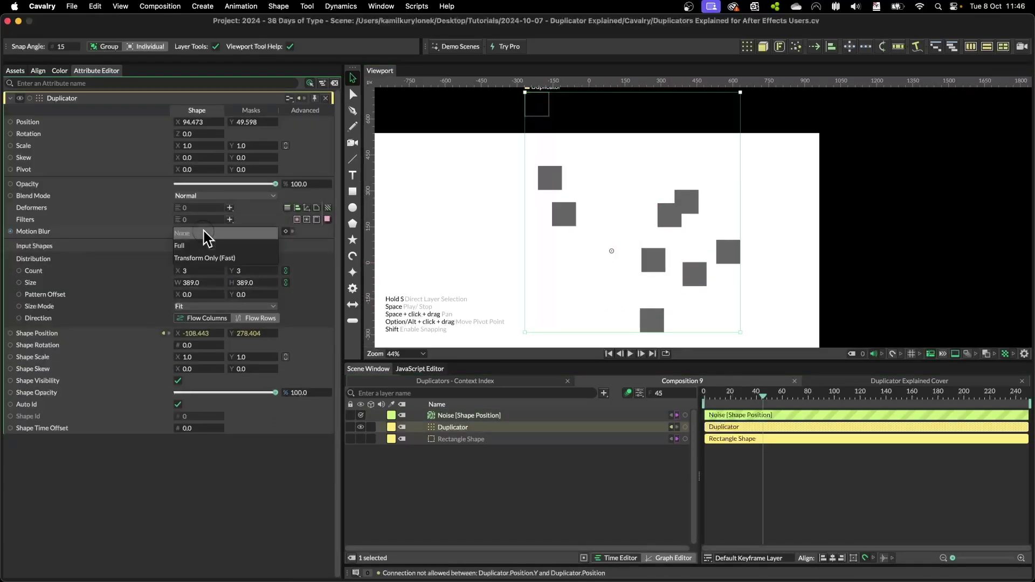
left_click(214, 258)
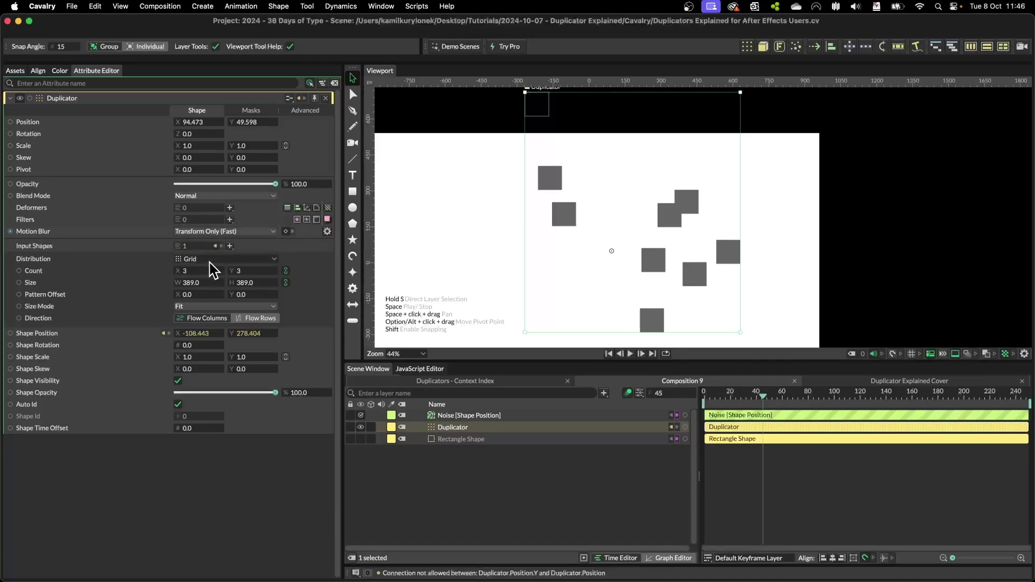
left_click(233, 238)
left_click(231, 222)
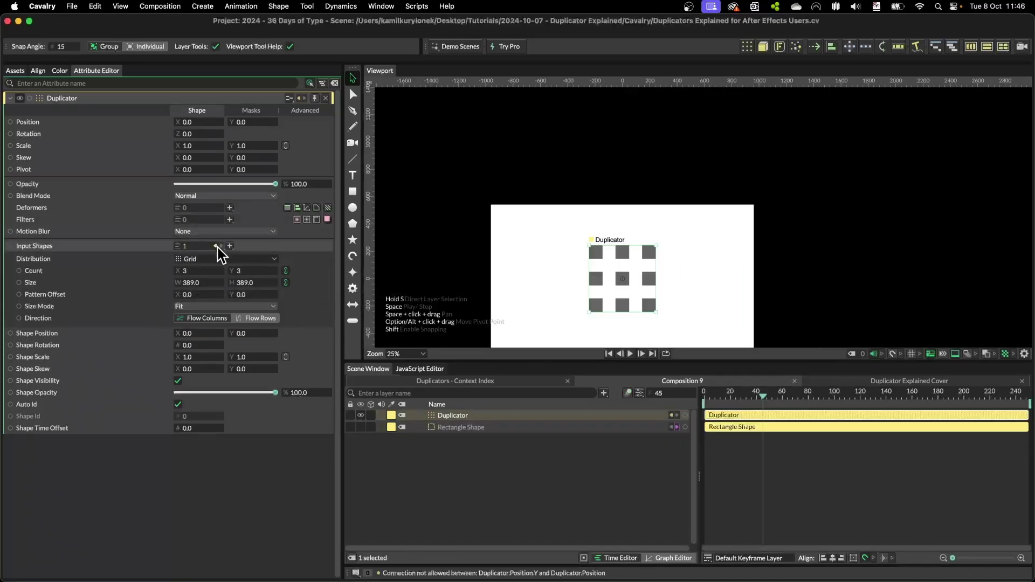
Step: Enter 50.0 on the Star Shape and shrink the Ellipse Shape's radius to 30
left_click(216, 246)
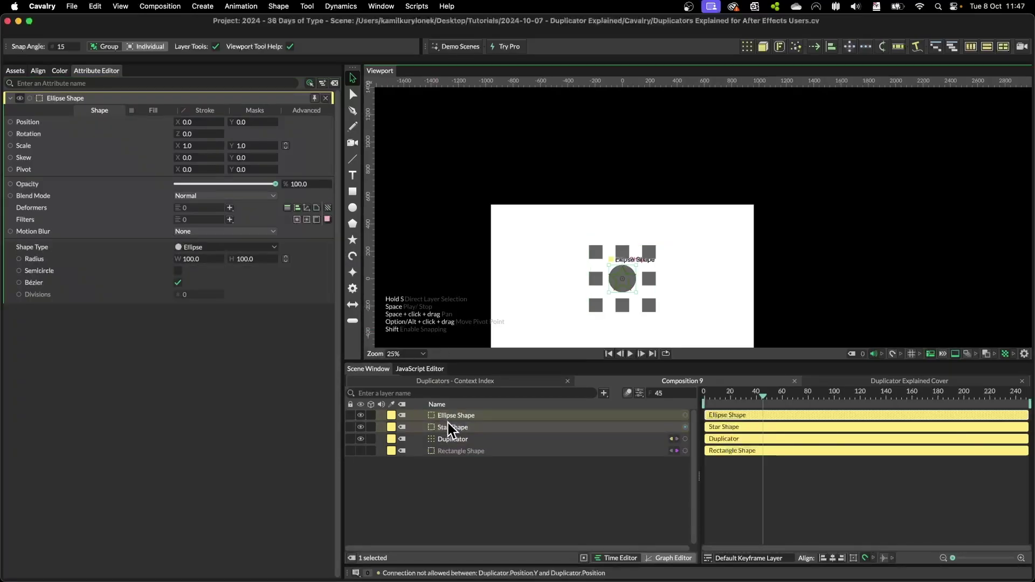
left_click(451, 429)
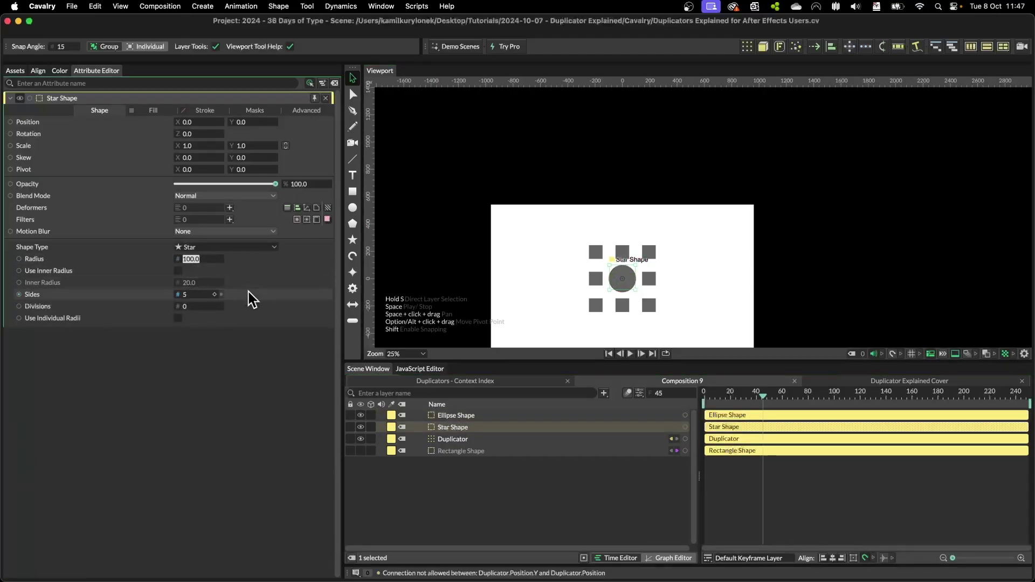
type("50.0")
left_click(457, 414)
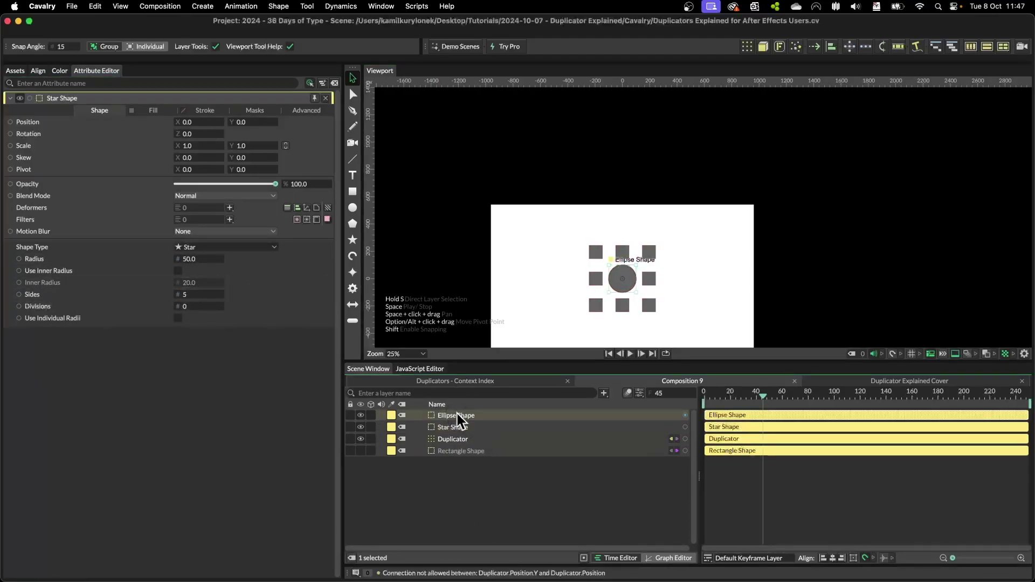
double_click(247, 260)
type("30")
key("Return")
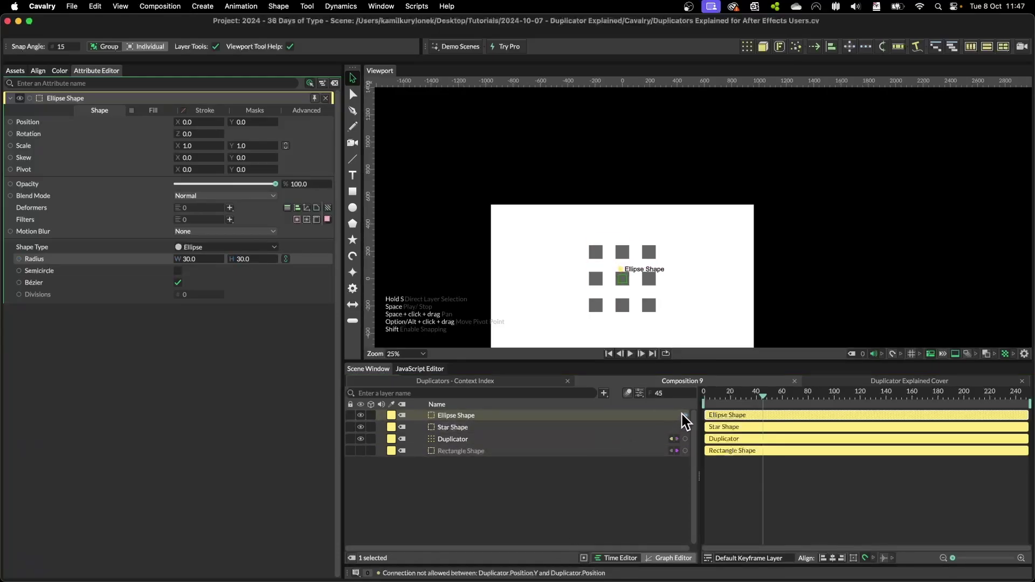
Step: Connect the Ellipse to the Duplicator's Input Shapes at a new index
left_click_drag(684, 416, 455, 443)
mouse_move(483, 448)
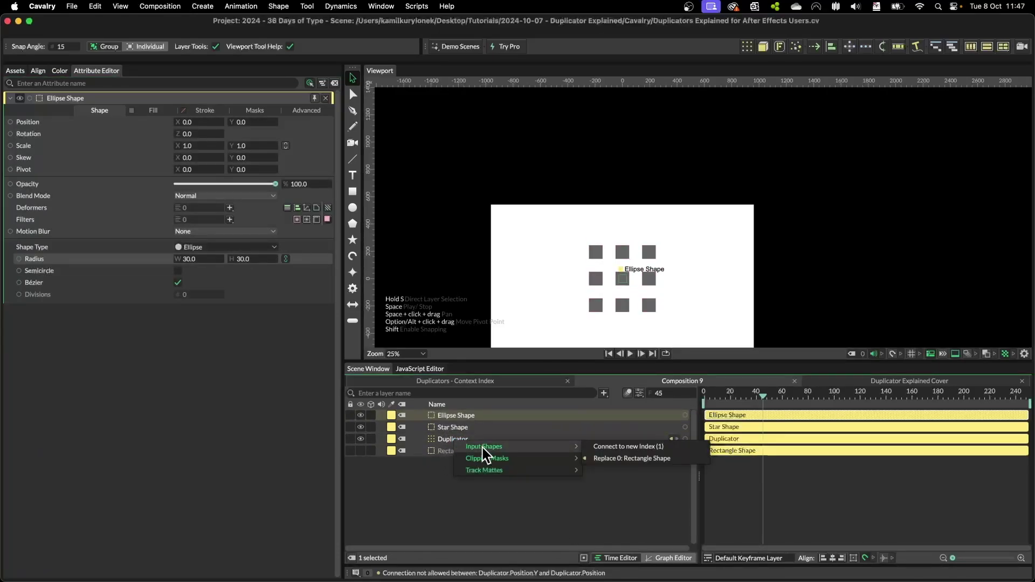
left_click(621, 445)
Step: Connect the Star Shape to the Duplicator's Input Shapes as well
left_click(461, 428)
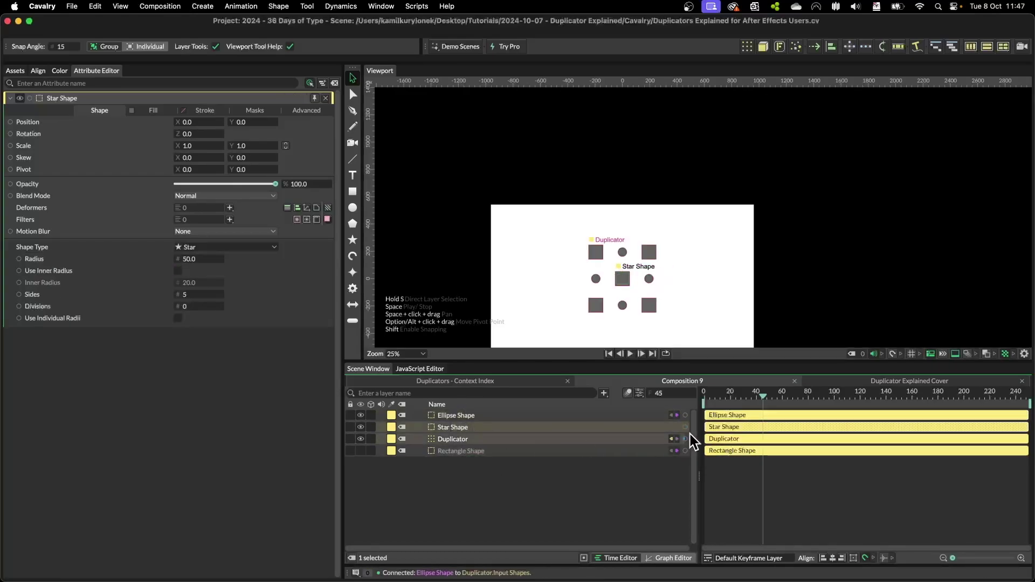
left_click_drag(686, 427, 462, 440)
left_click(461, 438)
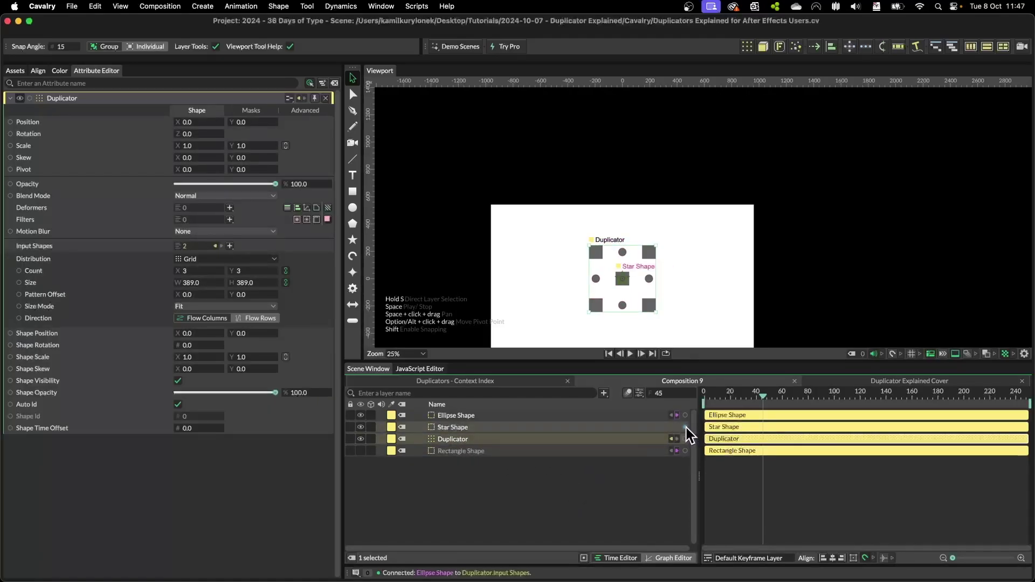
left_click_drag(684, 427, 198, 247)
Step: Hide the Ellipse and group the rectangle, ellipse and star as 'Source Shapes'
left_click(419, 478)
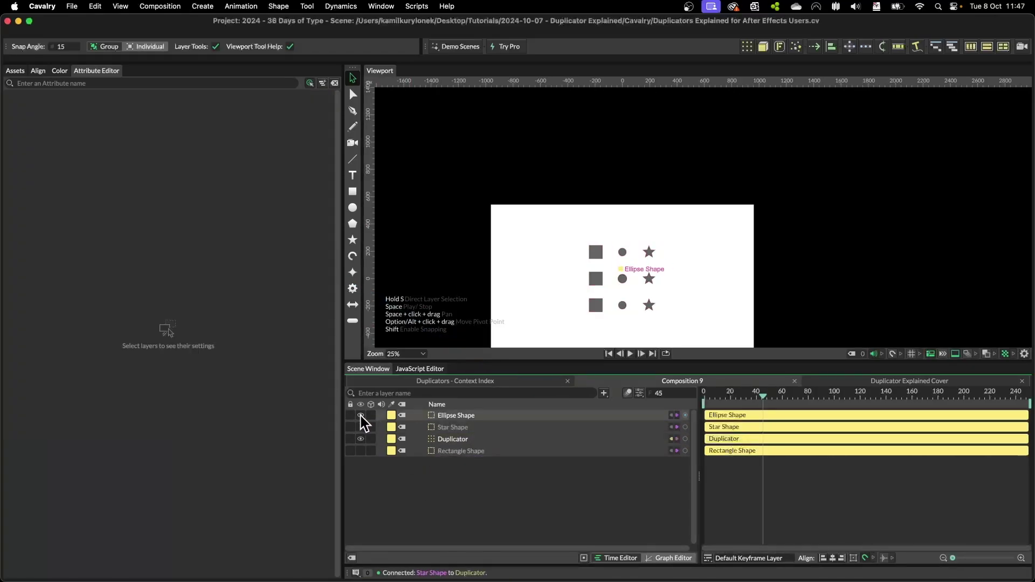
left_click(361, 415)
left_click(456, 417)
left_click(455, 427, "shift")
left_click_drag(455, 427, 457, 487)
left_click(467, 427, "shift")
key("super+g")
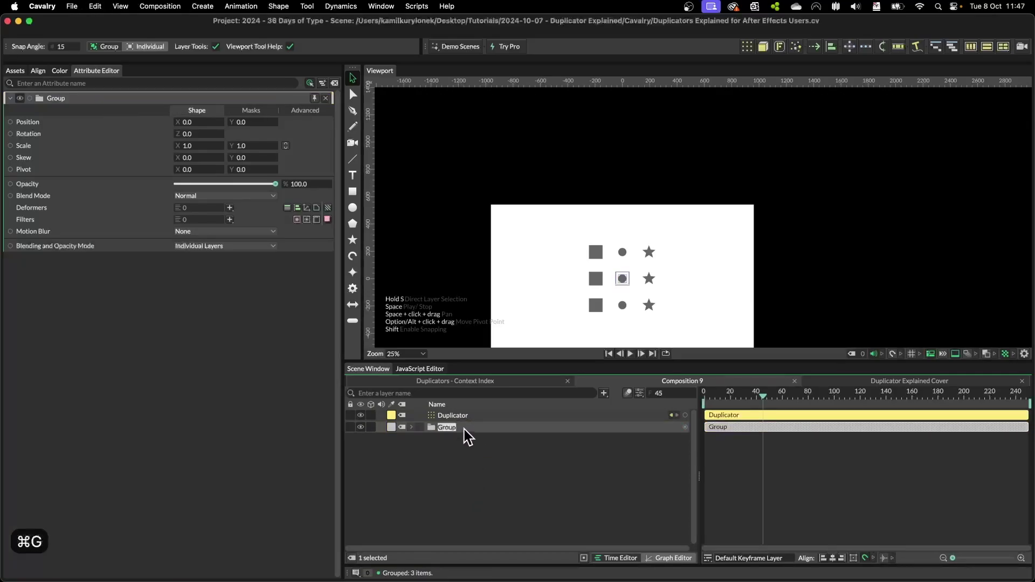
type("Source Shapes")
key("Return")
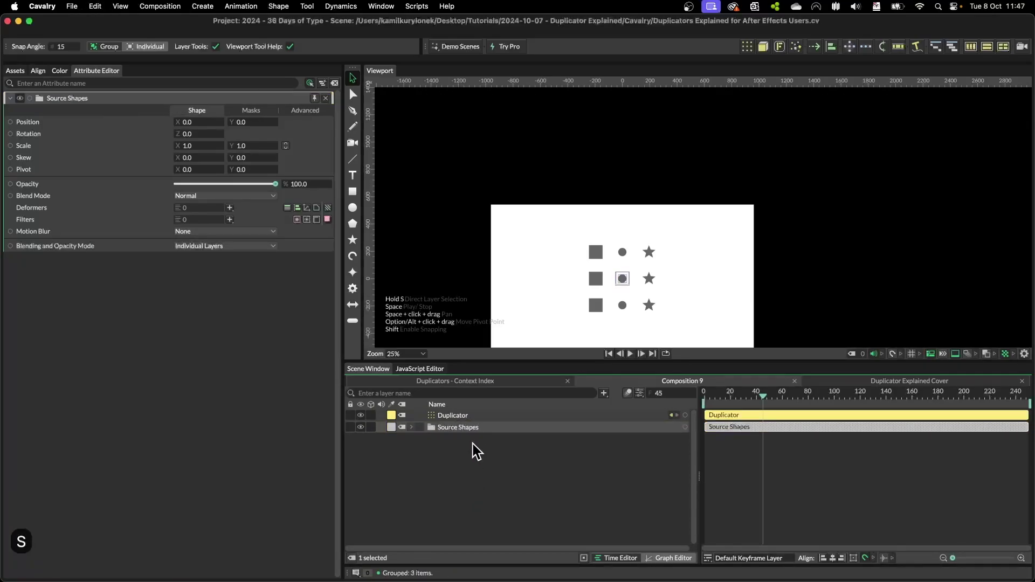
Step: Move the Ellipse to the first slot of the Duplicator's Input Shapes
left_click(465, 414)
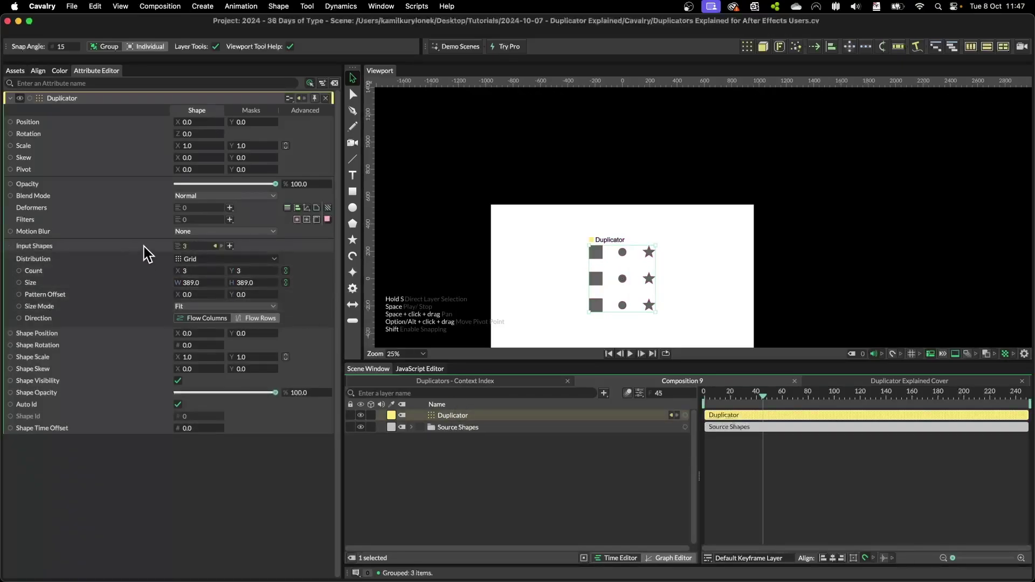
left_click(727, 316)
scroll(650, 317, "up", 2)
left_click(559, 300)
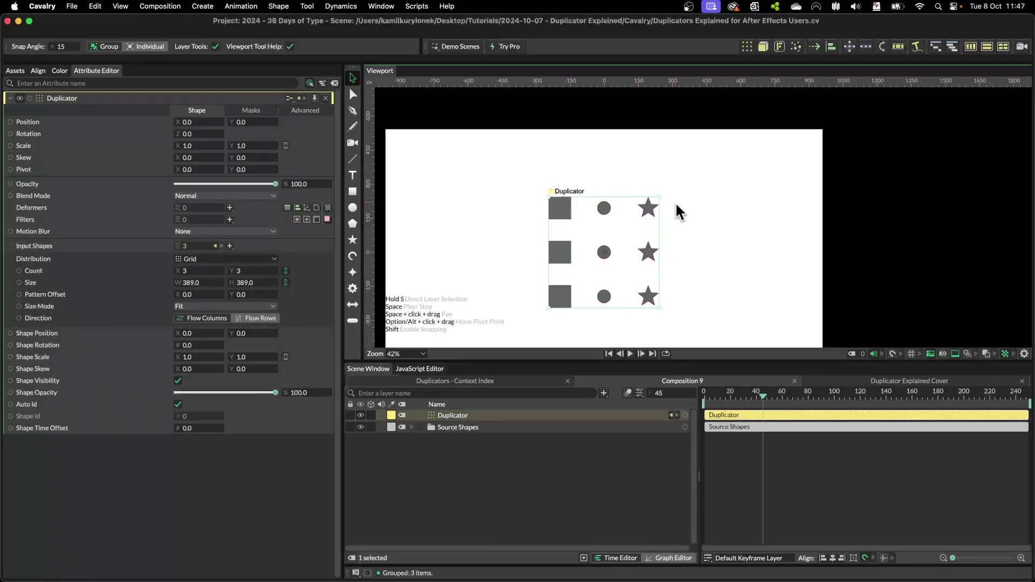
mouse_move(248, 247)
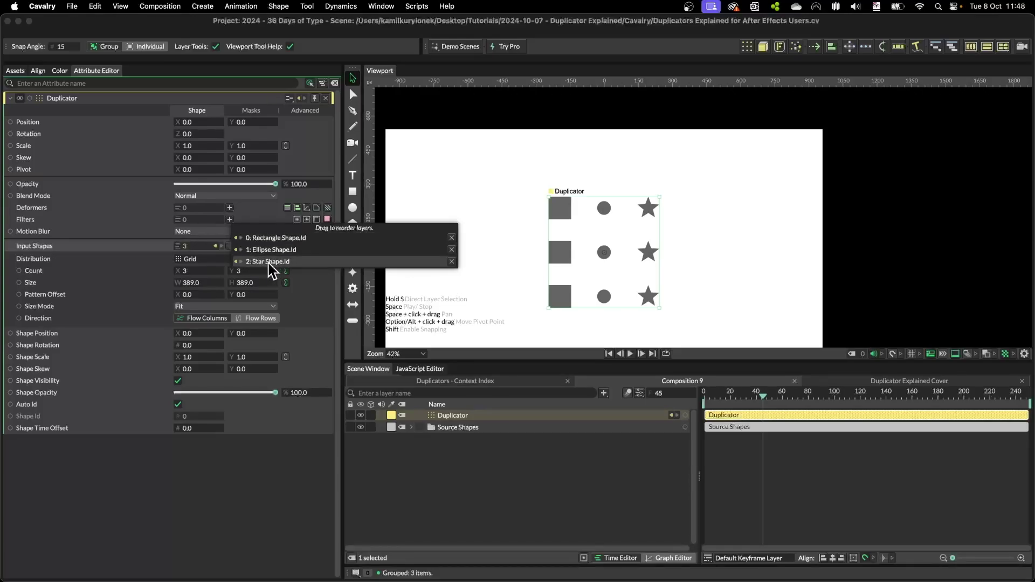
left_click_drag(268, 262, 265, 238)
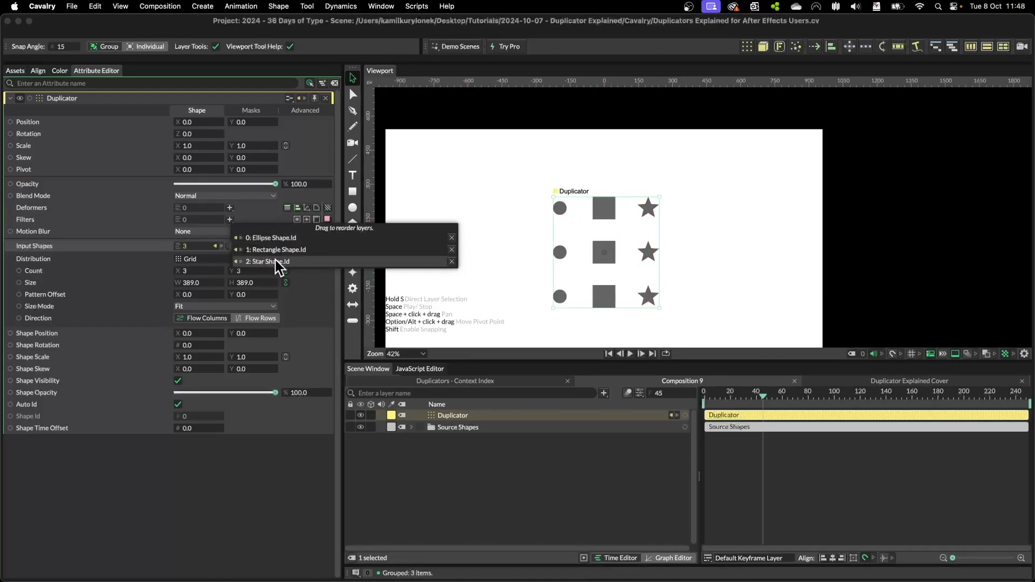
left_click(132, 245)
Step: Set the grid count to 5×5 and enlarge the size to 563
left_click(248, 270)
type("5")
key("Tab")
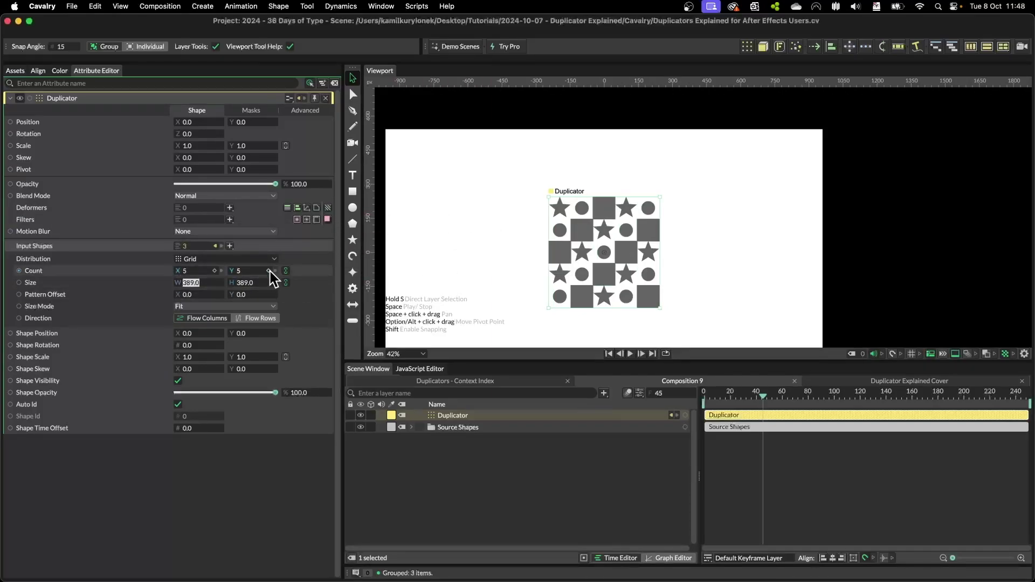
left_click_drag(241, 283, 460, 295)
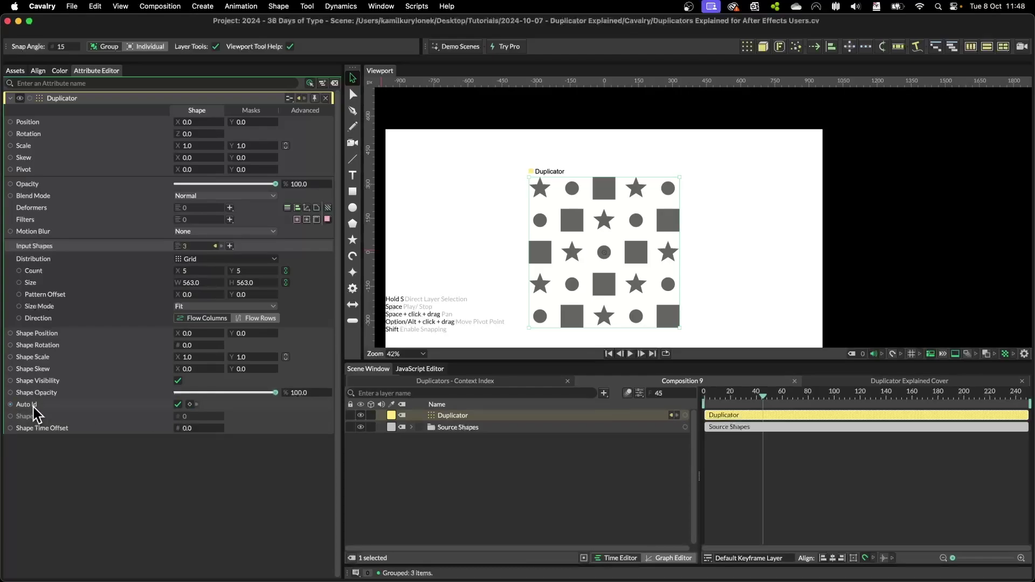
Step: Turn off Auto Id and set Shape Id 2 so every copy is a star
left_click(178, 404)
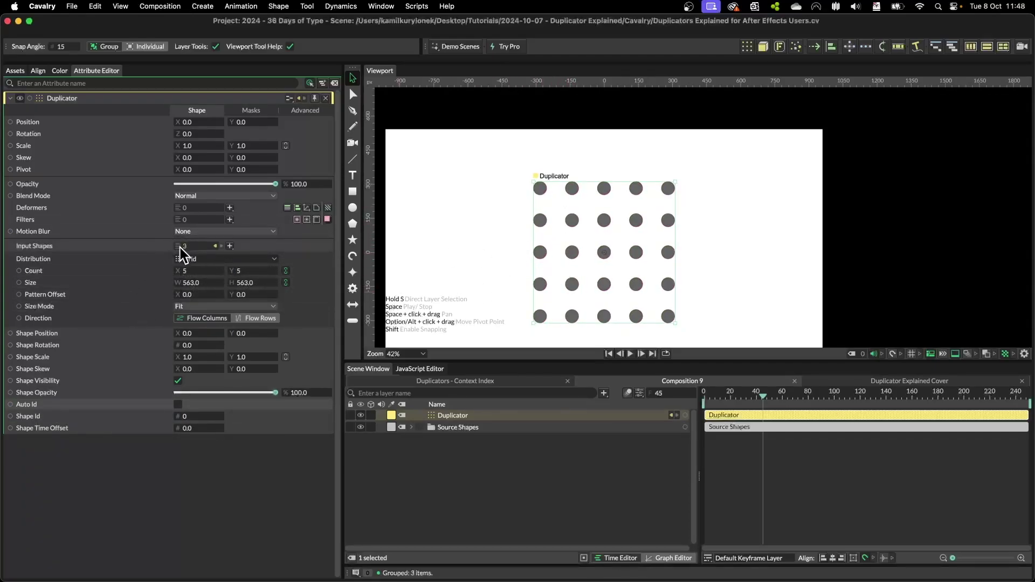
left_click(215, 246)
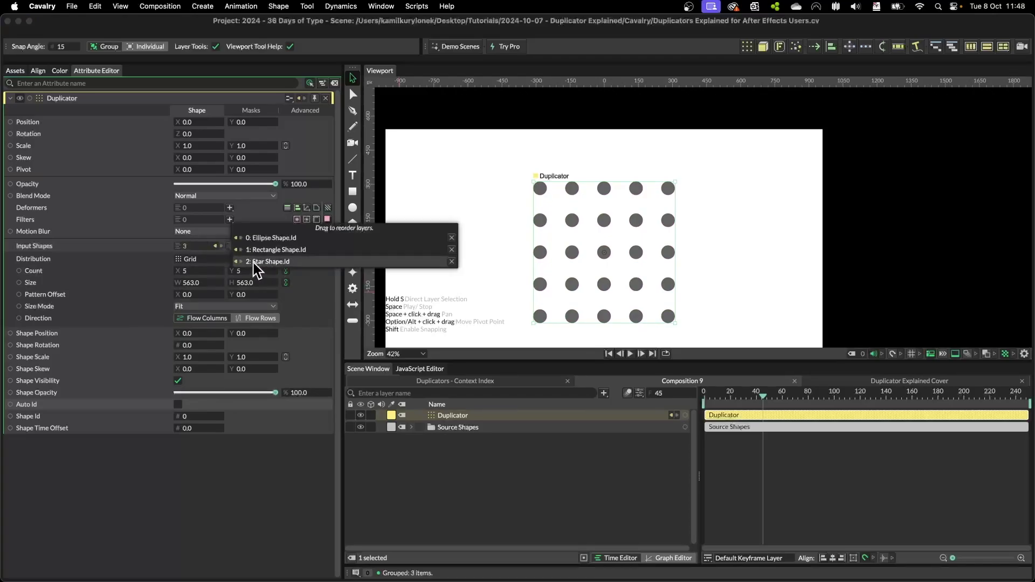
left_click(199, 416)
type("2")
key("Tab")
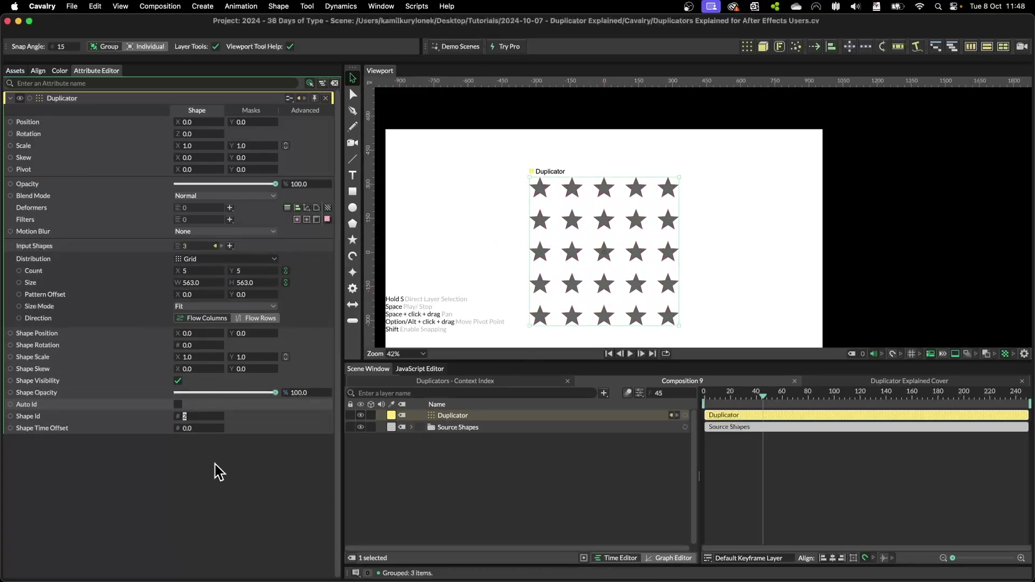
Step: Try Shape Id 1 for all squares, then re-enable Auto Id and open viewport display settings
key("shift+Tab")
type("1")
key("Return")
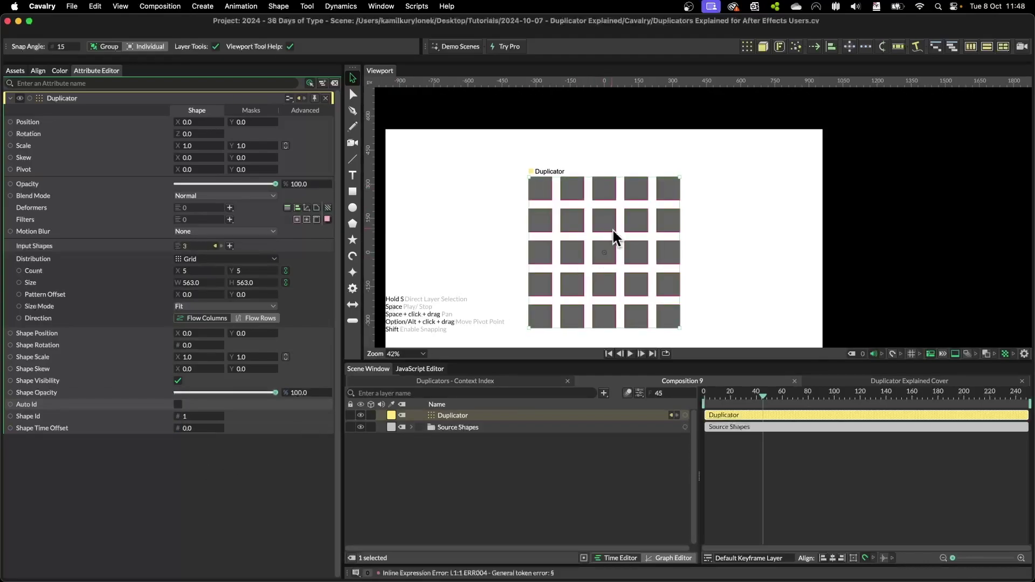
left_click(178, 404)
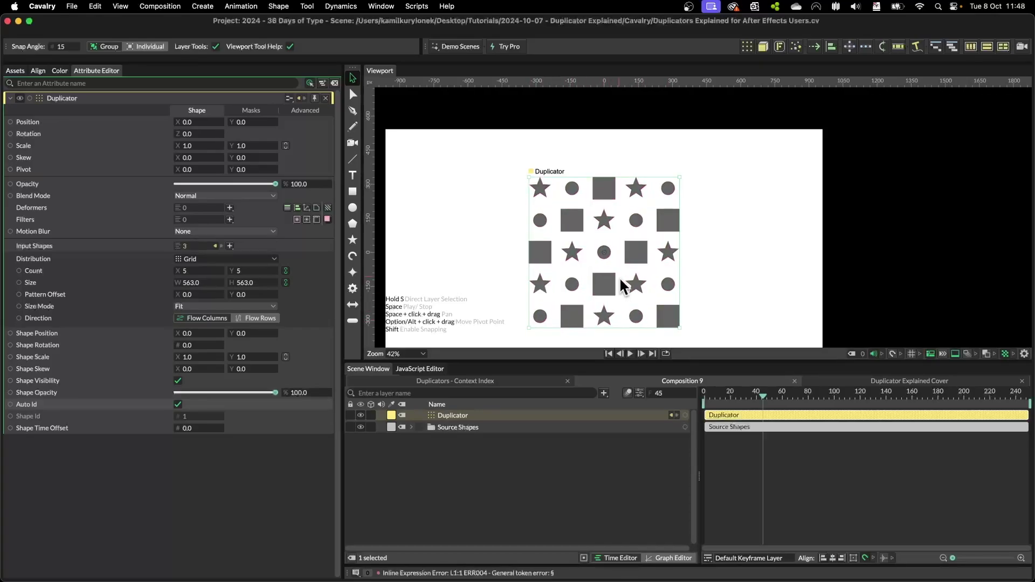
left_click(1024, 354)
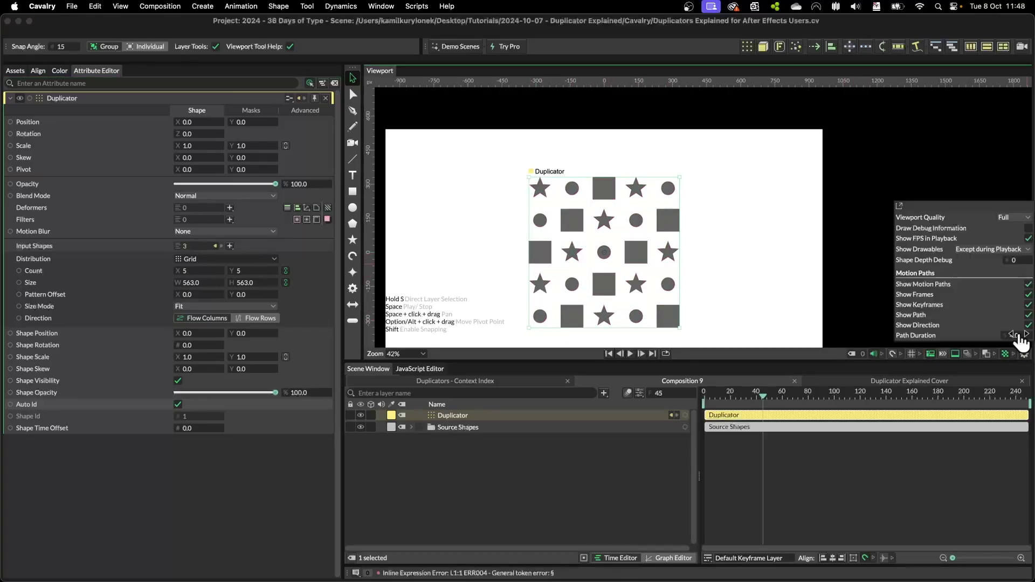
Step: Enable Draw Debug Information to label shapes 0–24, then close the popup and reselect the Duplicator
left_click(1027, 228)
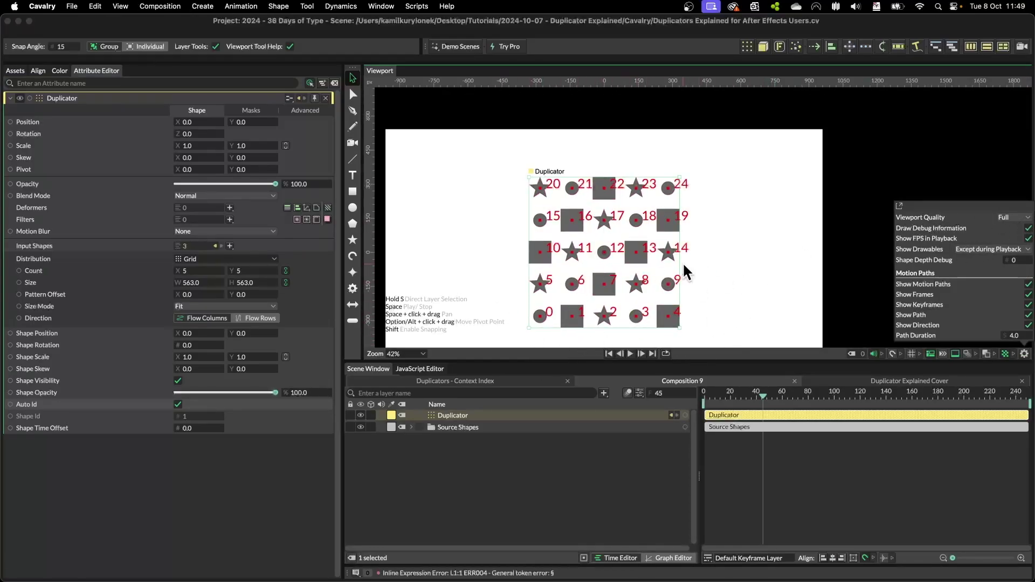
left_click(751, 267)
left_click(572, 316)
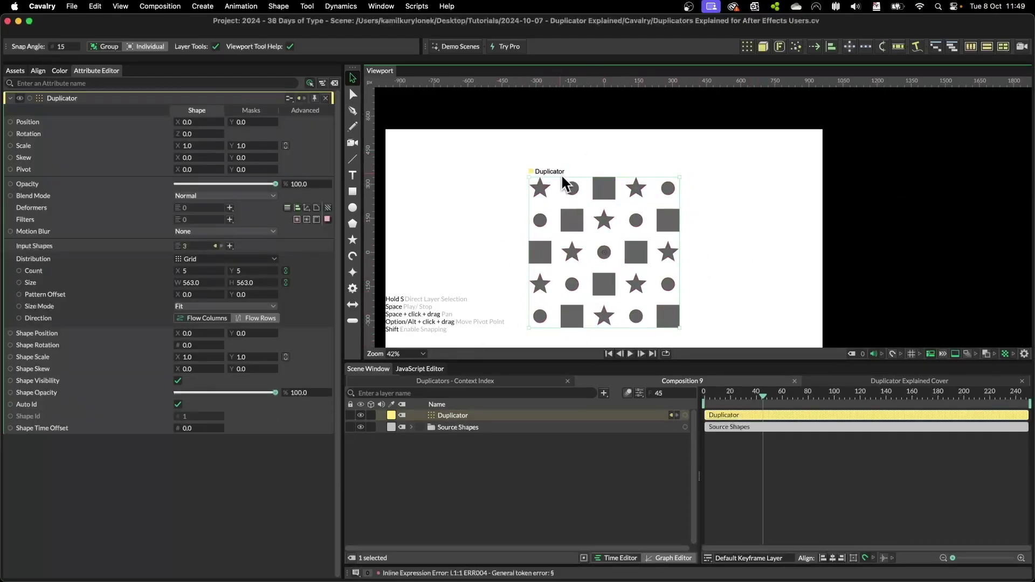
Step: Turn off Auto Id and drive Shape Id with a Random behaviour
left_click(178, 404)
right_click(31, 417)
mouse_move(70, 333)
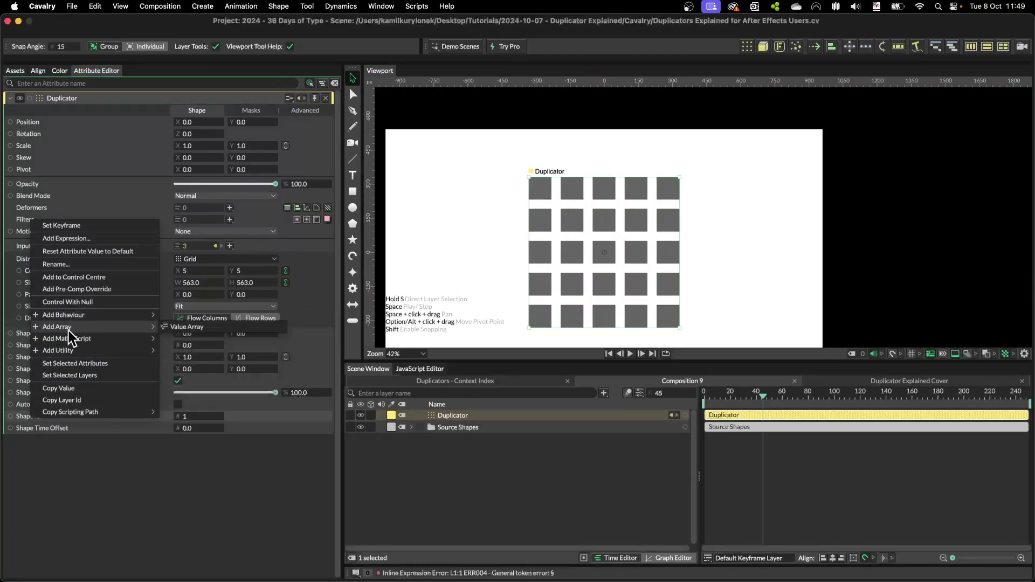
mouse_move(65, 315)
left_click(182, 410)
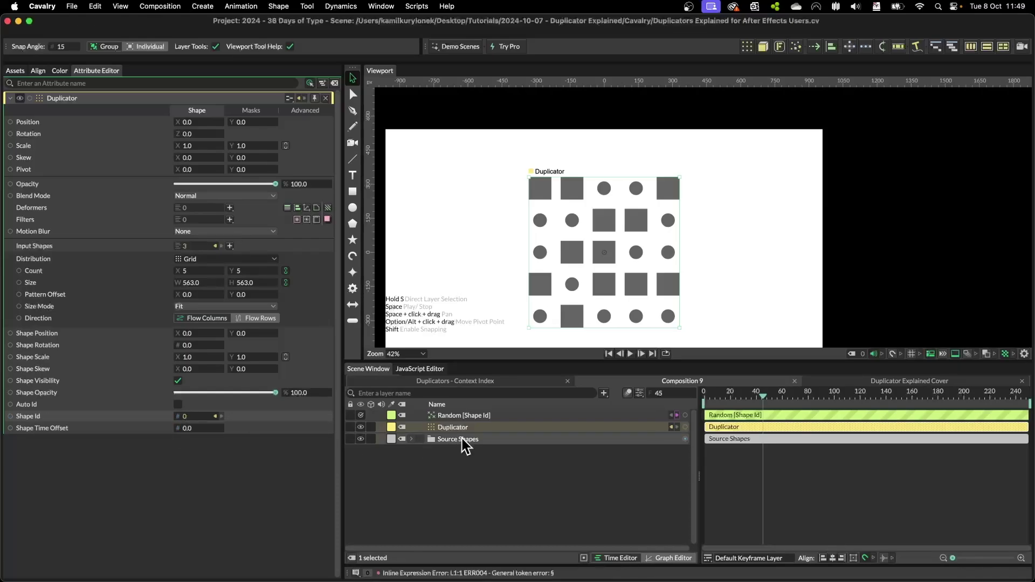
left_click(479, 416)
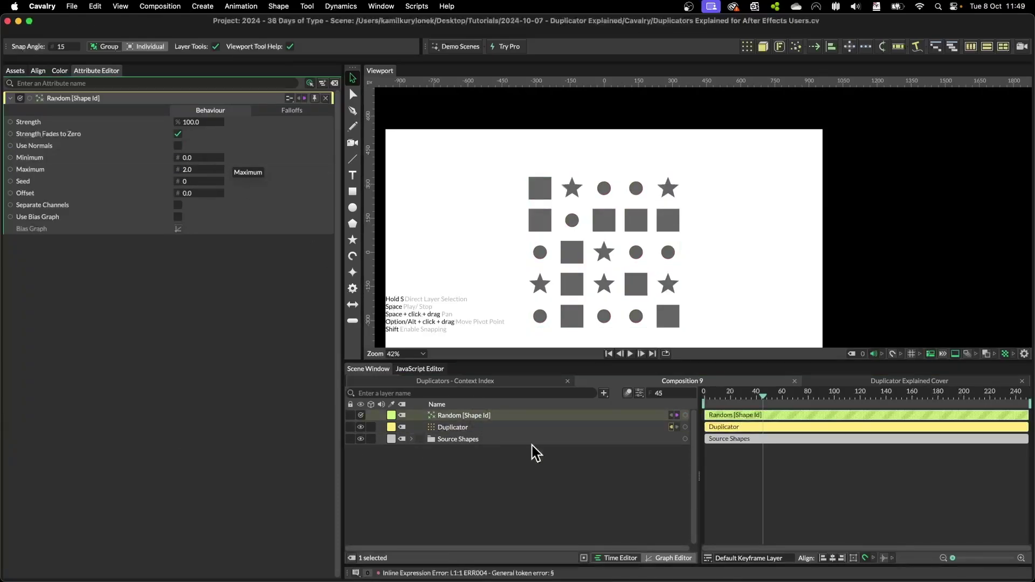
Step: Set the Random [Shape Id] seed to 10 to reshuffle the shapes
left_click(453, 427)
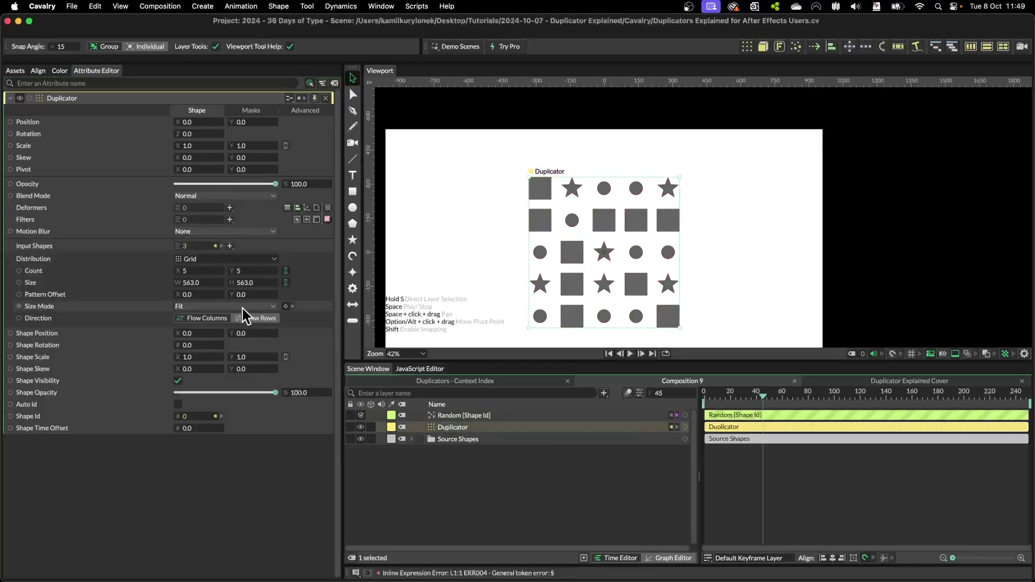
left_click(218, 247)
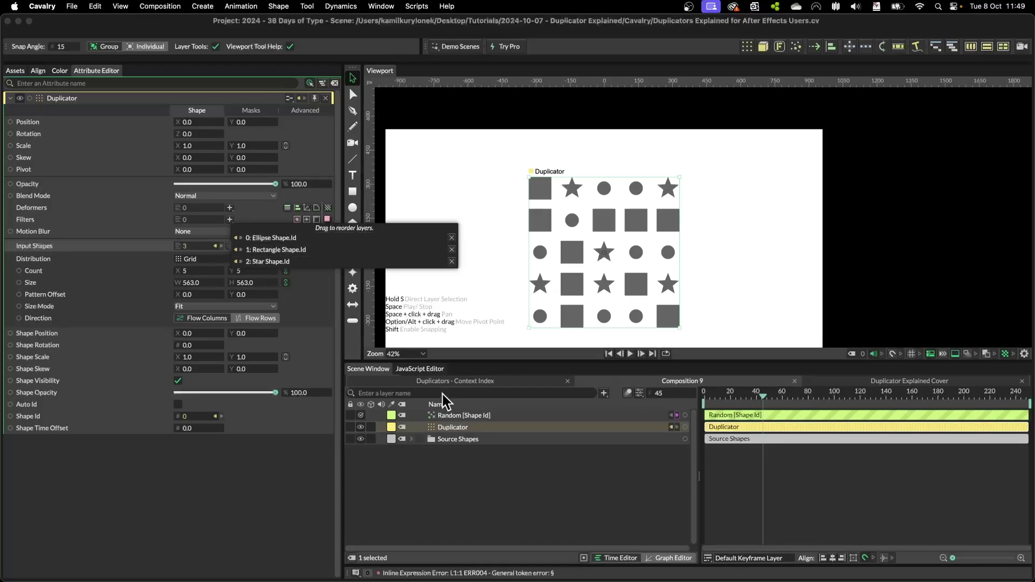
left_click(452, 415)
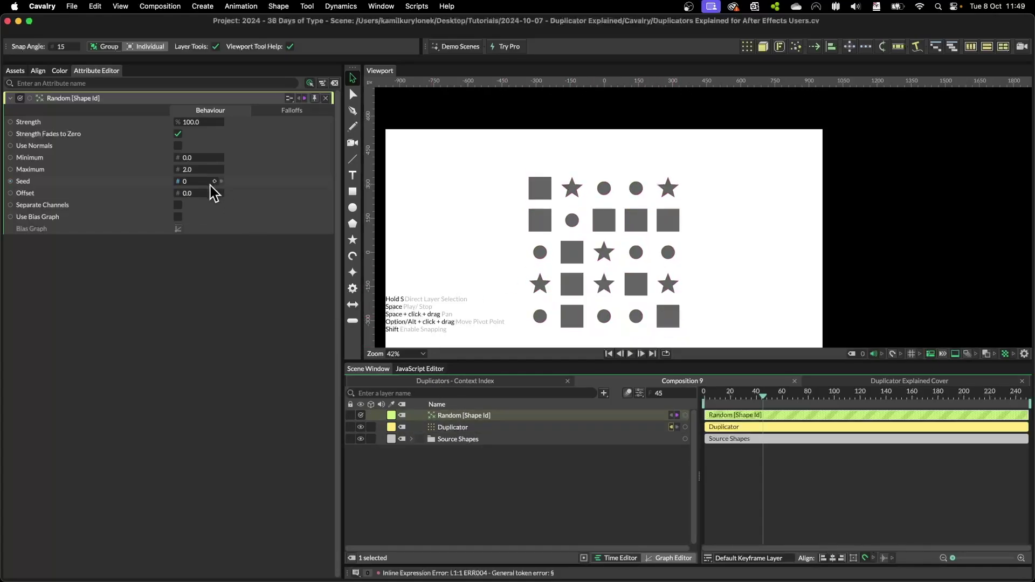
left_click_drag(210, 184, 213, 184)
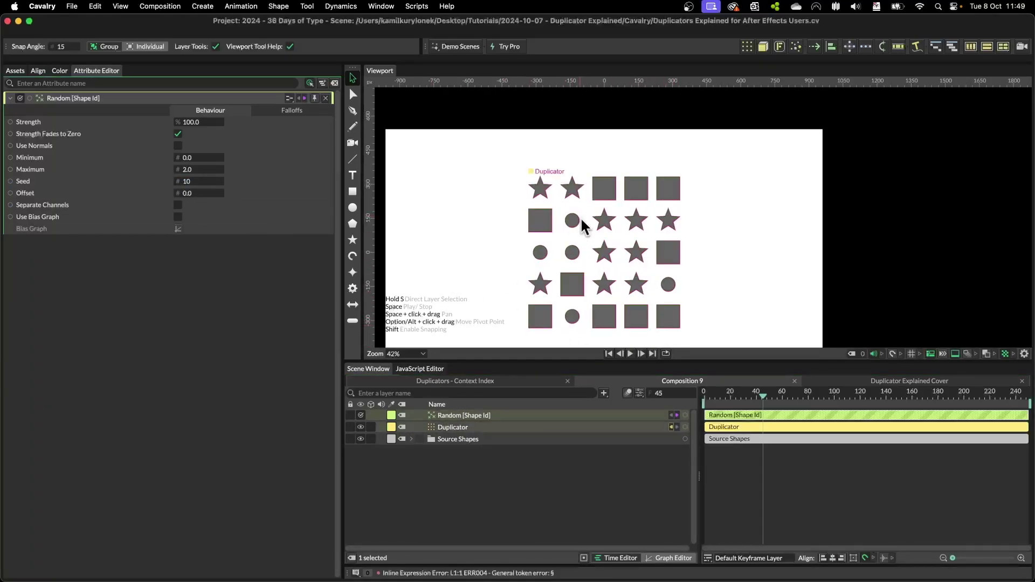
Step: Increase the Duplicator grid count to 9×9
scroll(727, 283, "down", 3)
left_click_drag(726, 284, 749, 227)
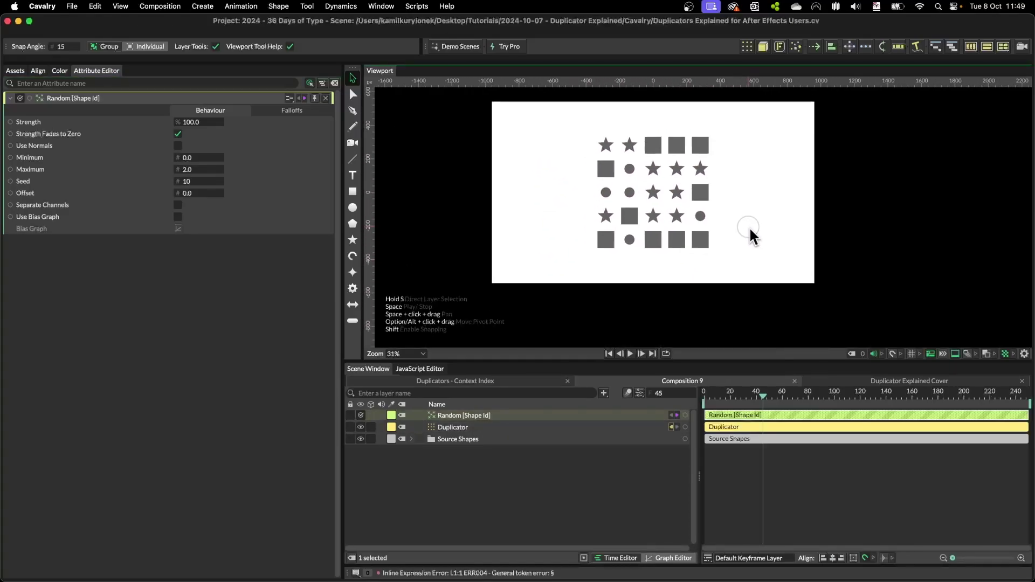
left_click(428, 427)
left_click_drag(247, 272, 474, 296)
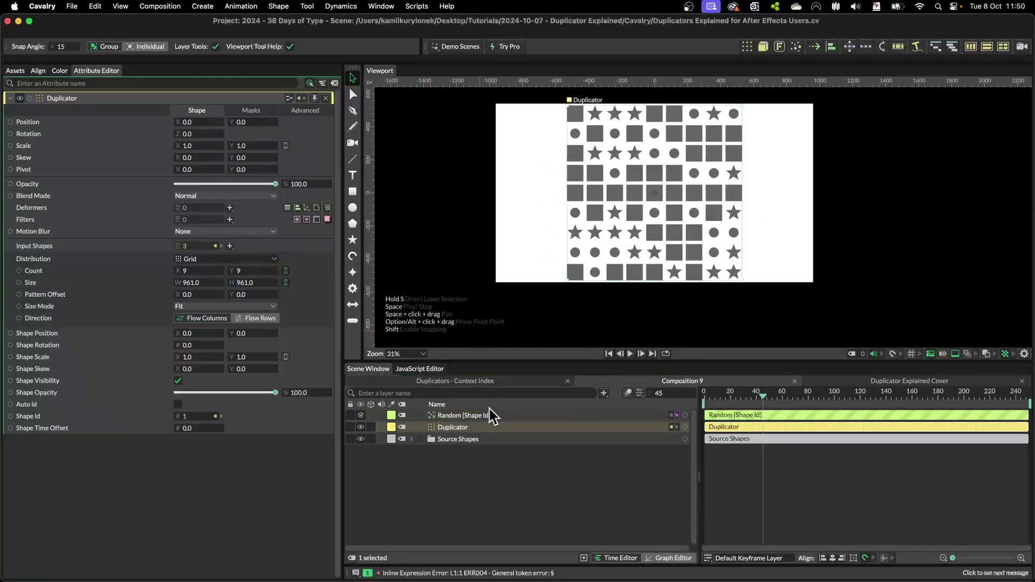
Step: Delete the Random [Shape Id] behaviour and turn Auto Id back on
left_click(491, 416)
key("BackSpace")
left_click(178, 404)
Step: Scrub the Shape Opacity and Duplicator Opacity sliders to fade the grid out and in
left_click_drag(276, 392, 300, 398)
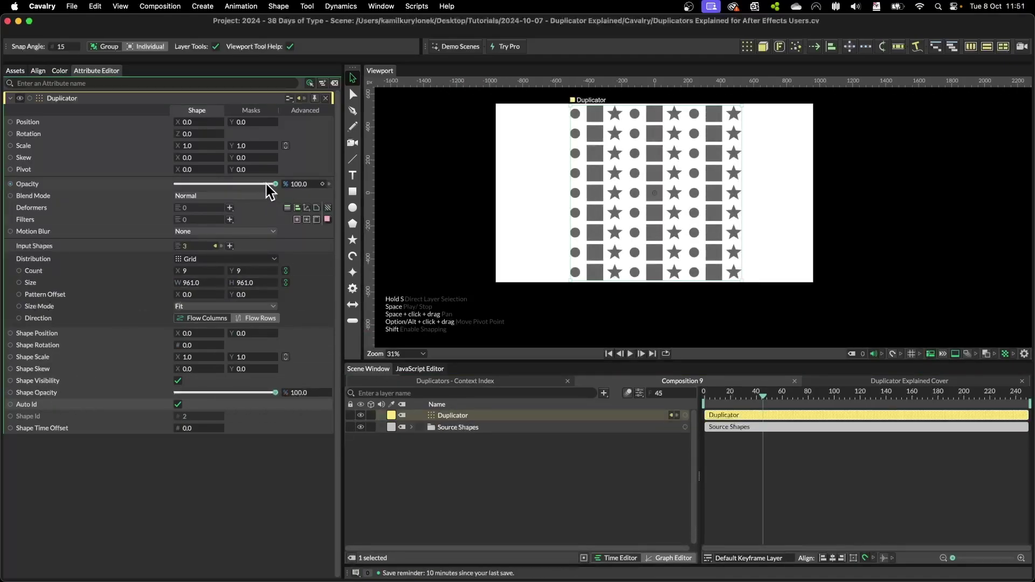
left_click_drag(276, 189, 300, 196)
left_click_drag(279, 186, 315, 189)
left_click_drag(290, 395, 183, 396)
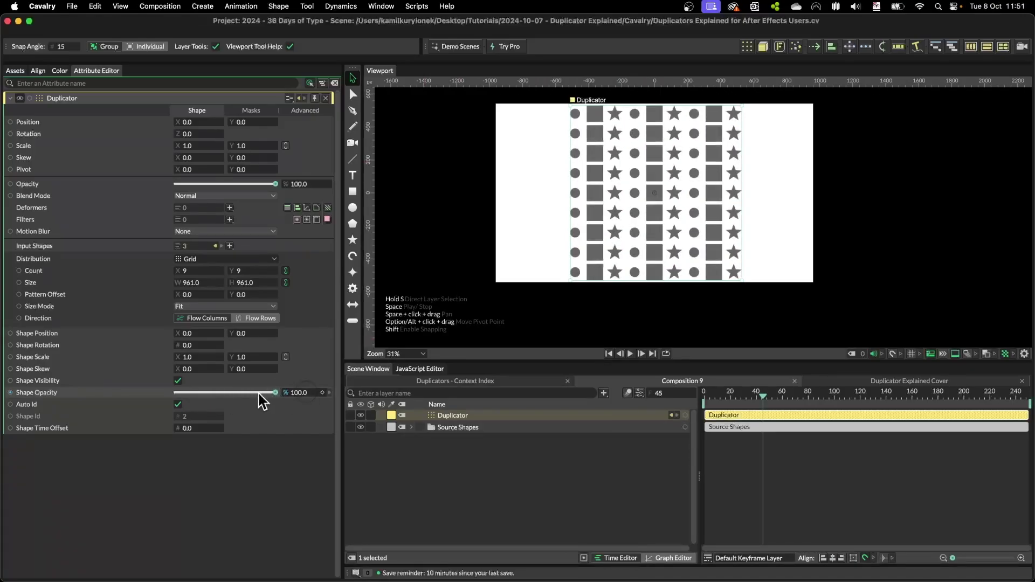
Step: Drive Shape Opacity with a Noise behaviour ranging from Minimum 0 to Maximum 100
right_click(41, 395)
mouse_move(79, 476)
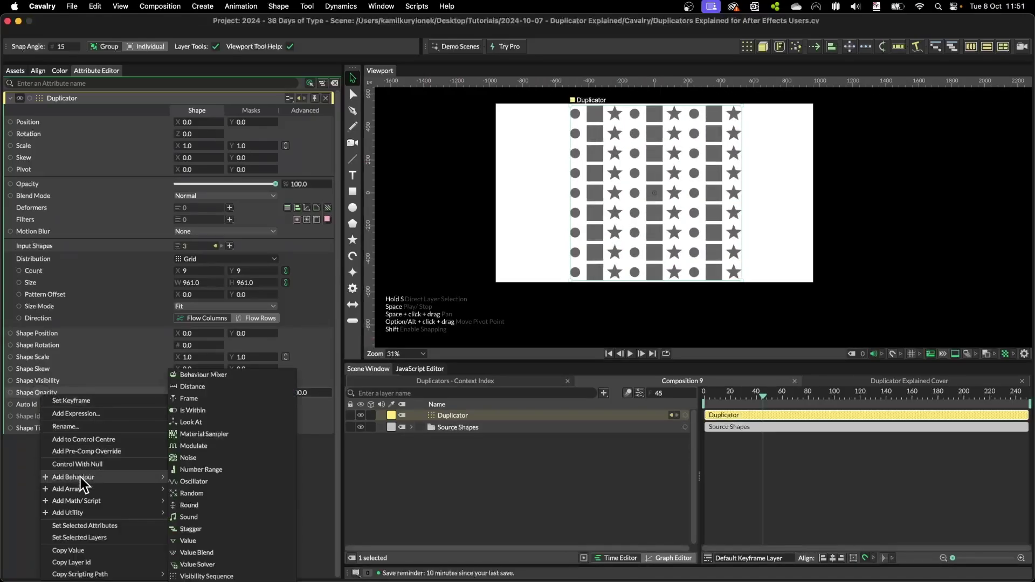
left_click(186, 457)
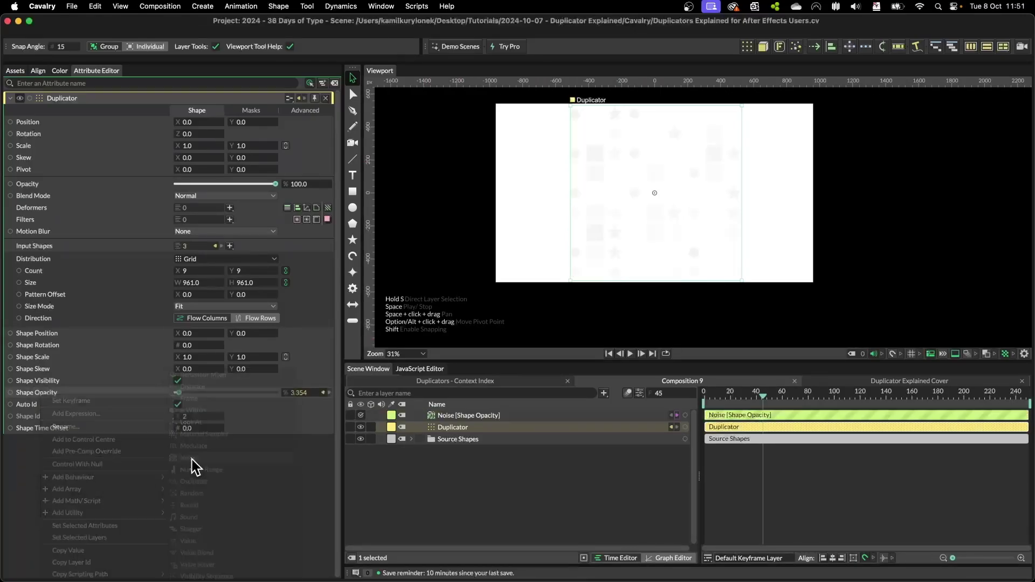
left_click(452, 418)
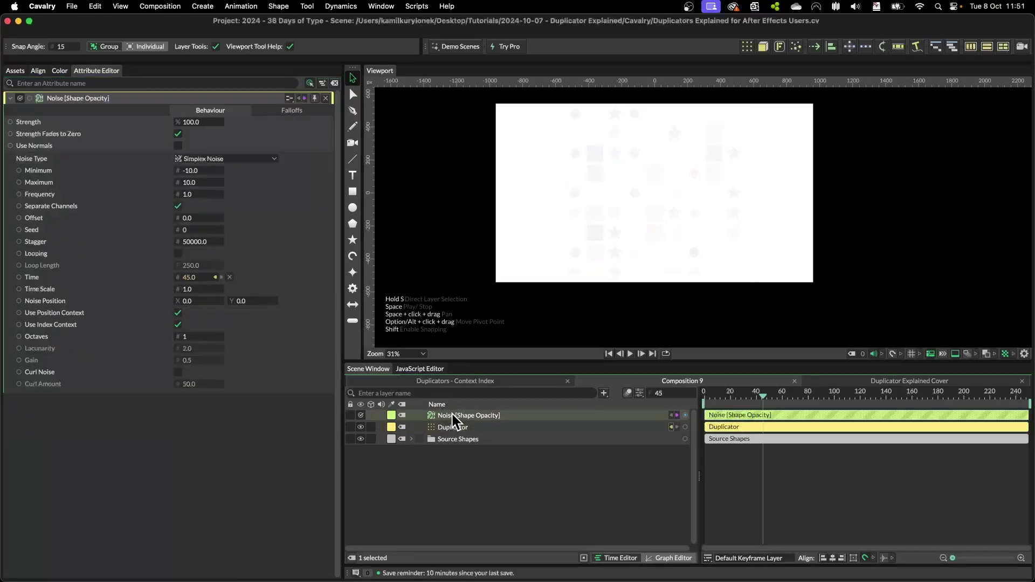
left_click(214, 170)
type("0")
key("Tab")
type("100")
key("Return")
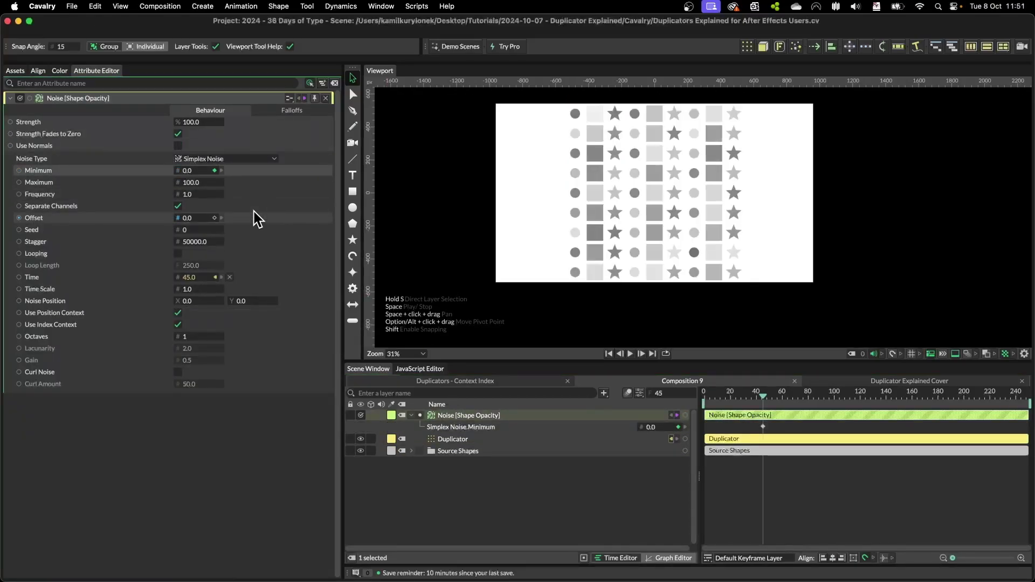
Step: Preview the noise, raise its Frequency from 1 to 3, and preview again
left_click(513, 425)
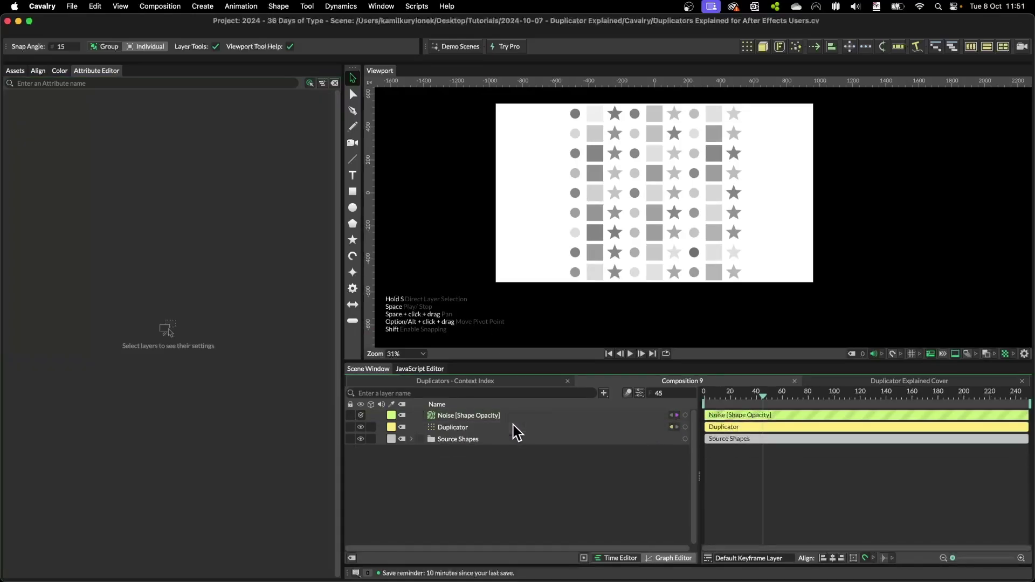
key("space")
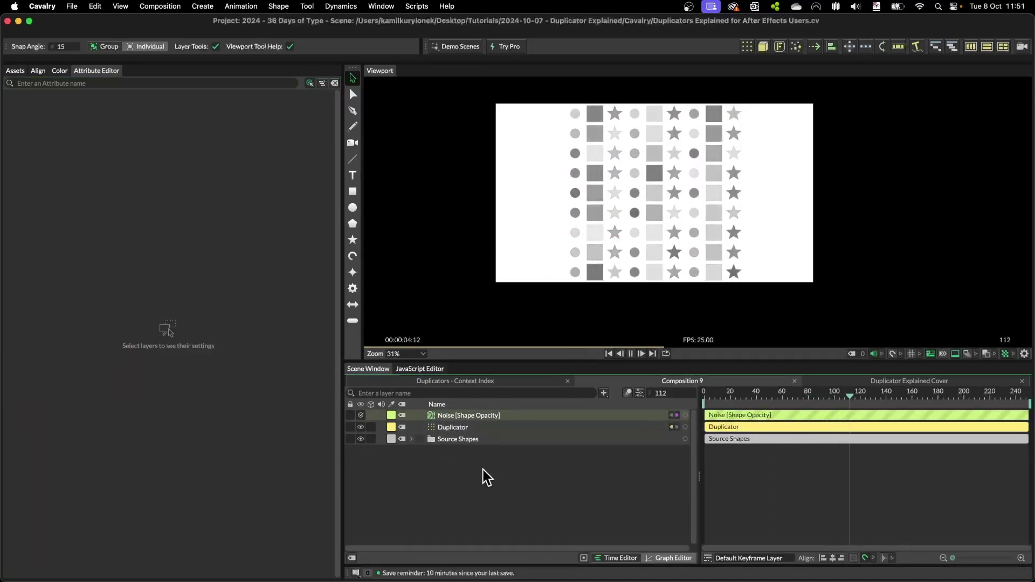
key("space")
left_click(462, 416)
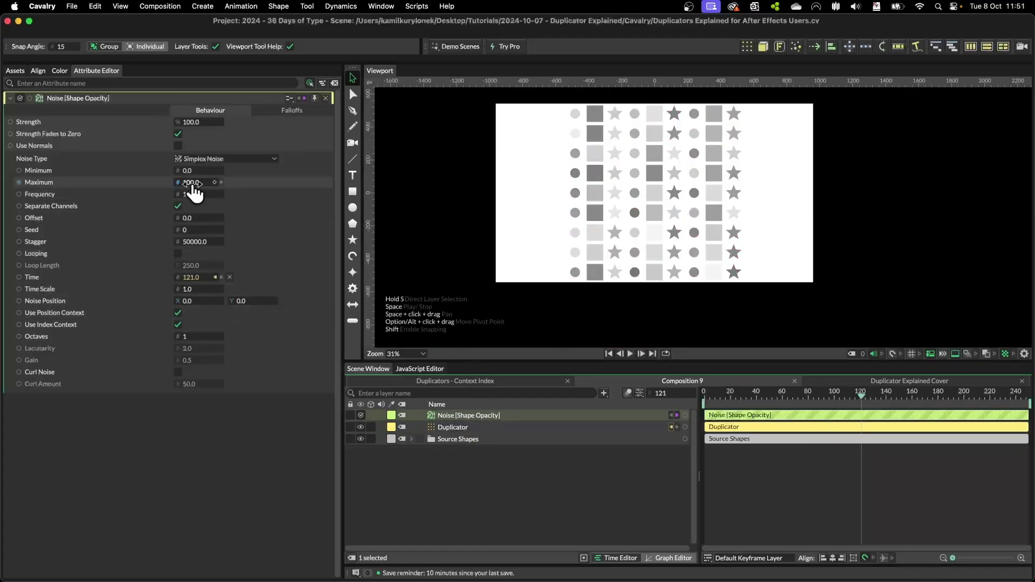
left_click_drag(196, 193, 208, 218)
left_click(431, 500)
key("space")
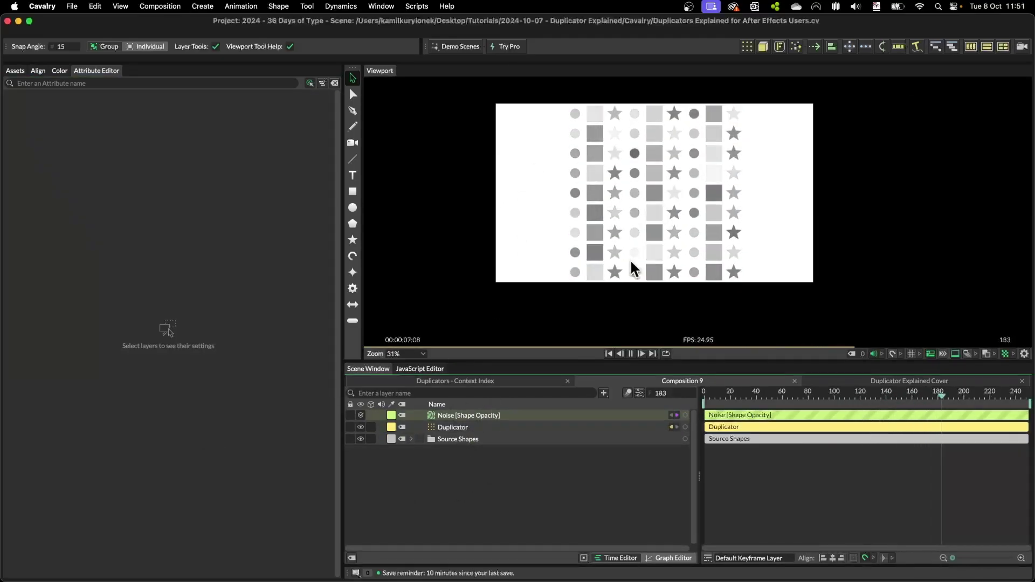
key("space")
Step: Toggle the Duplicator's Shape Visibility off and on twice
left_click(454, 427)
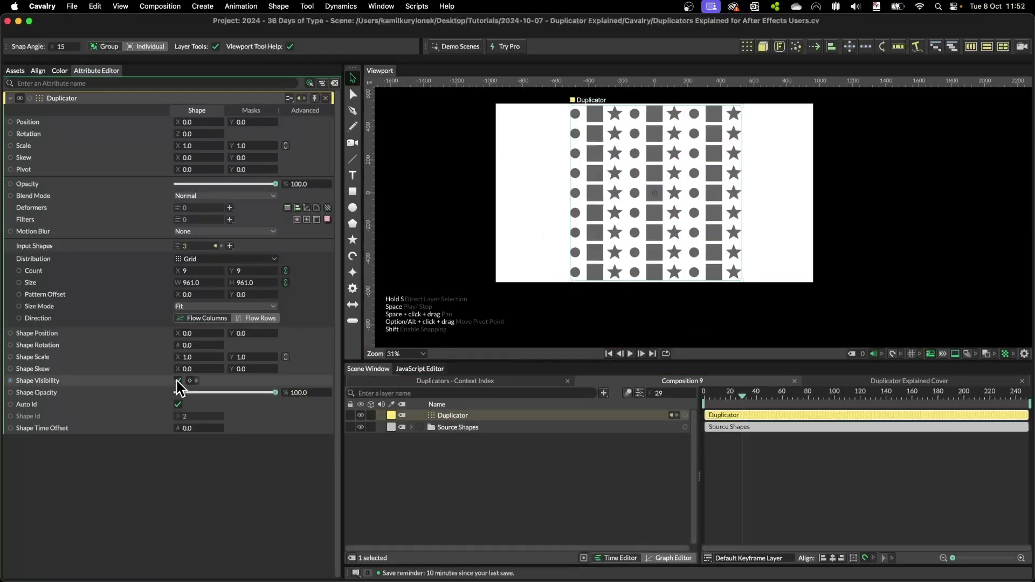
left_click(177, 380)
left_click(178, 380)
left_click(178, 381)
left_click(177, 380)
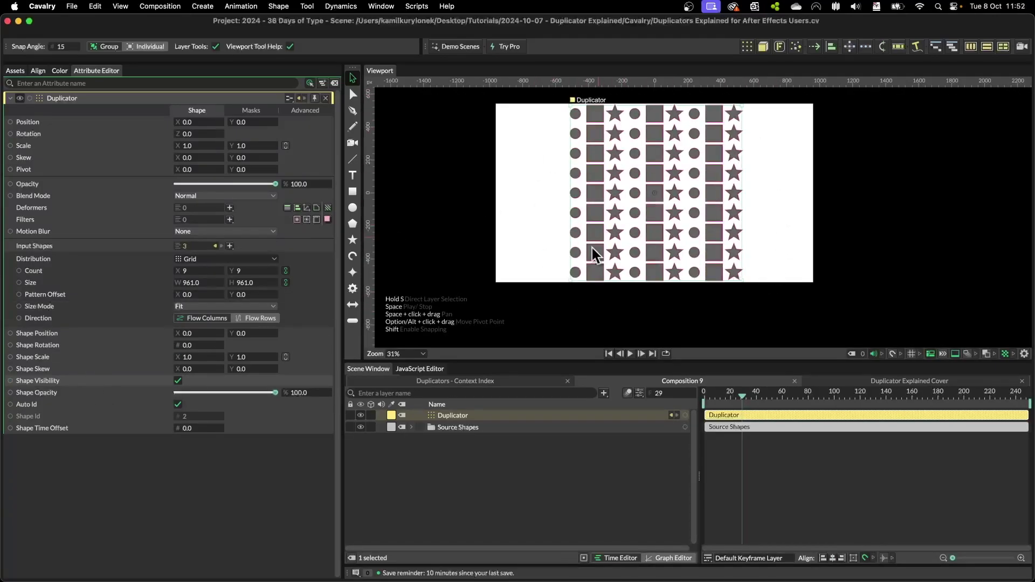
Step: Re-enable Shape Visibility and drive it with a Modulate behaviour
left_click(178, 381)
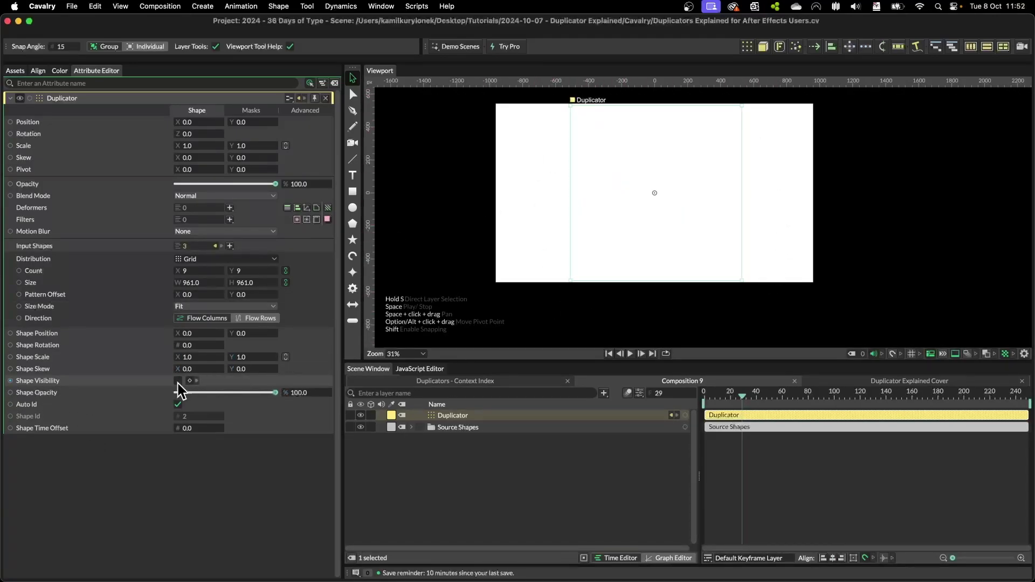
left_click(178, 381)
right_click(16, 381)
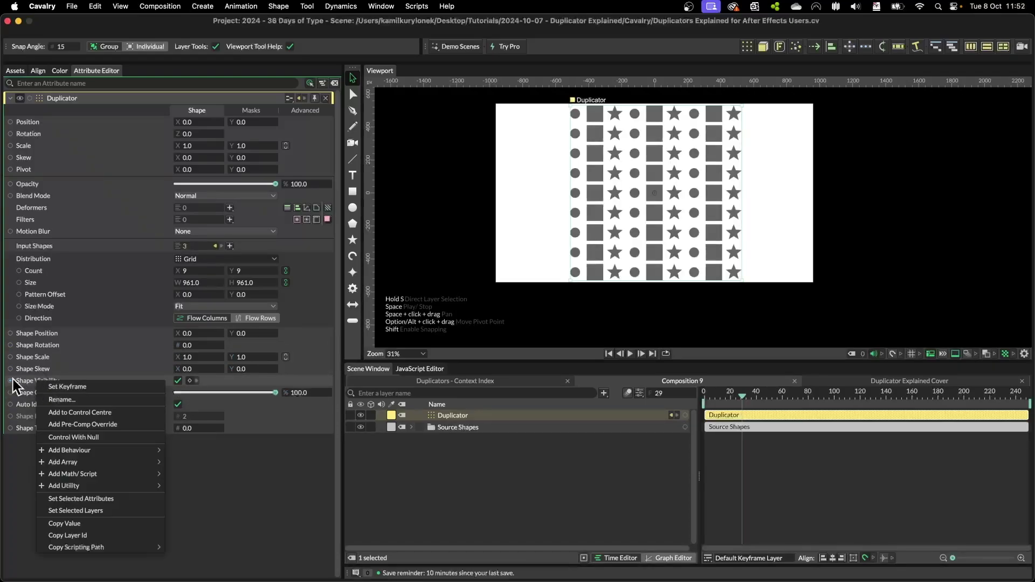
mouse_move(82, 453)
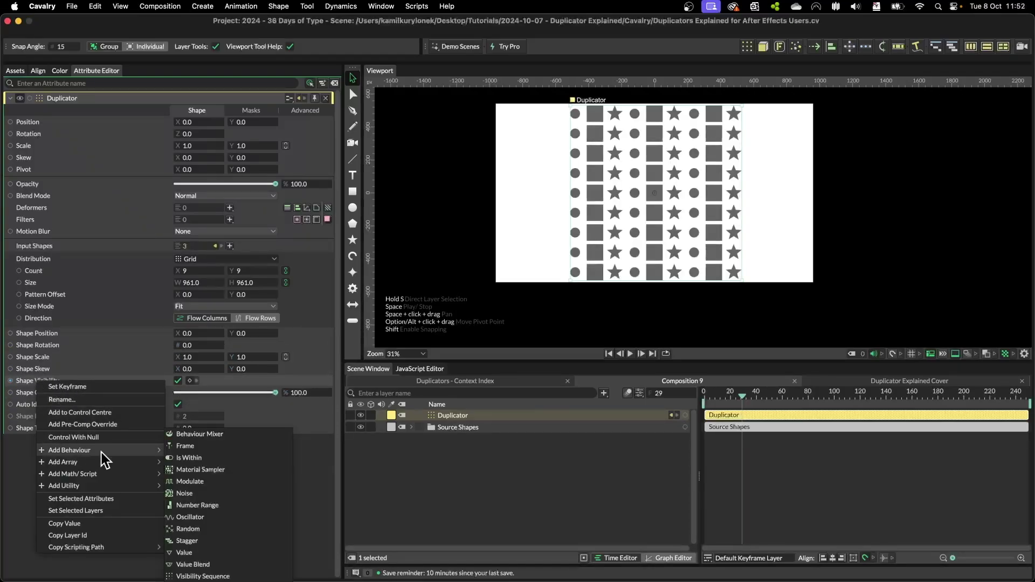
left_click(190, 481)
left_click(475, 415)
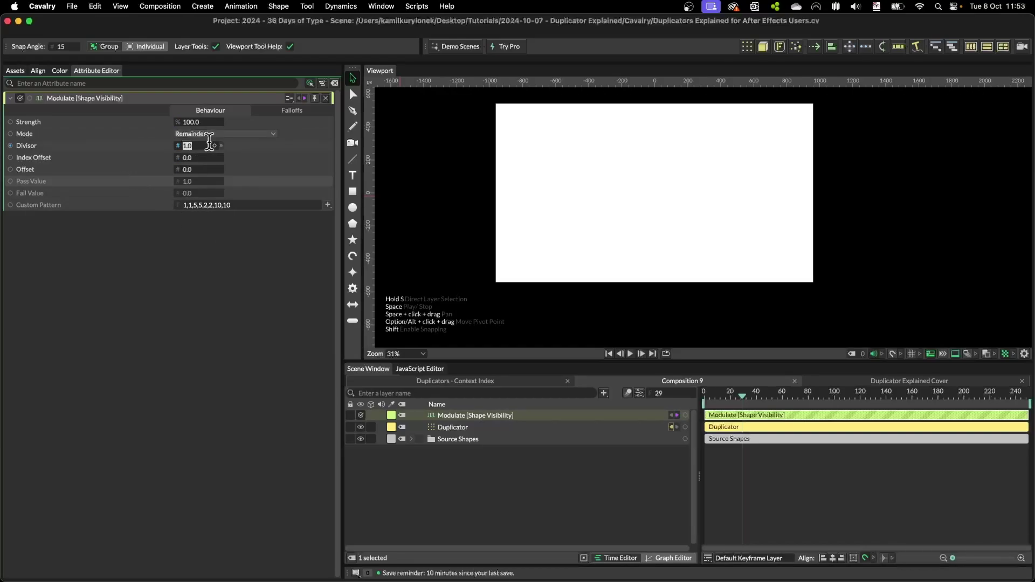
Step: Set the Remainder modulation Divisor to 2, then 3, then 4
key("Return")
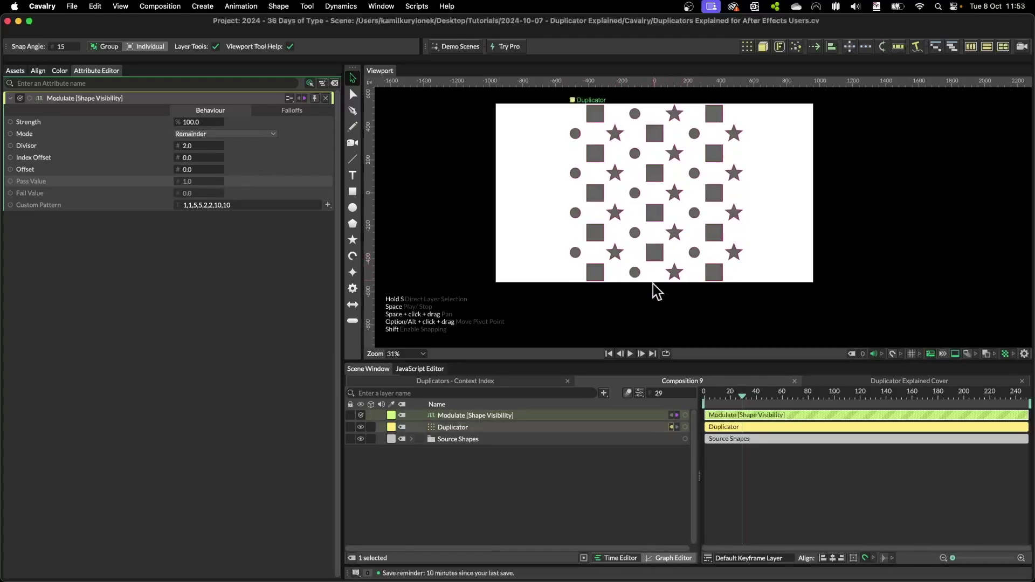
left_click_drag(223, 145, 235, 279)
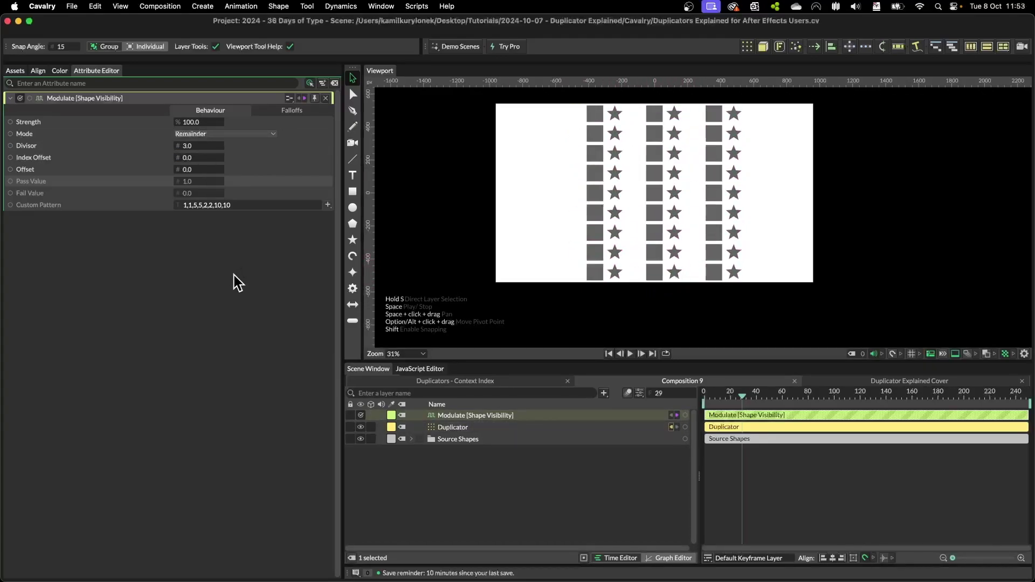
left_click_drag(189, 145, 229, 274)
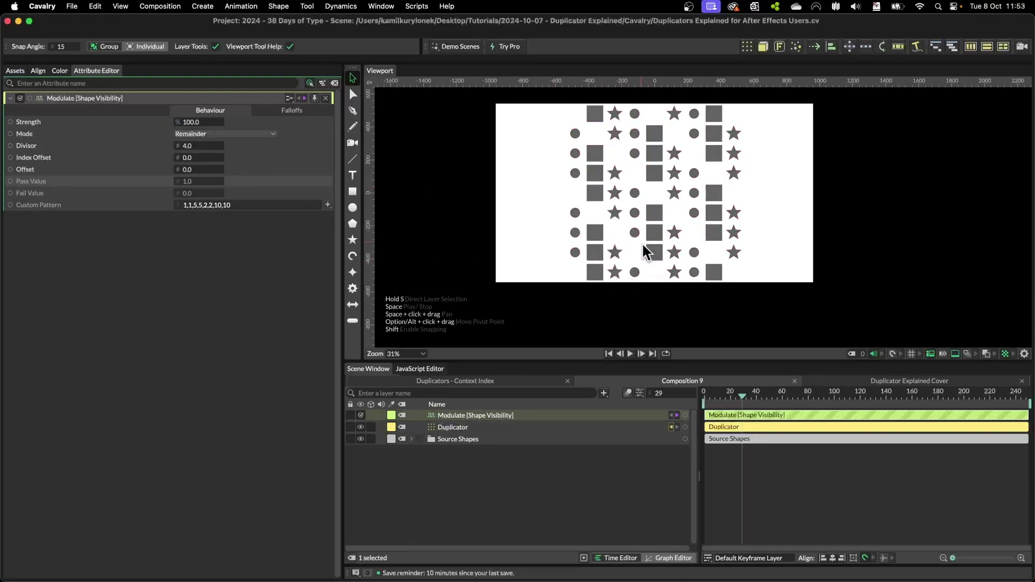
left_click(463, 428)
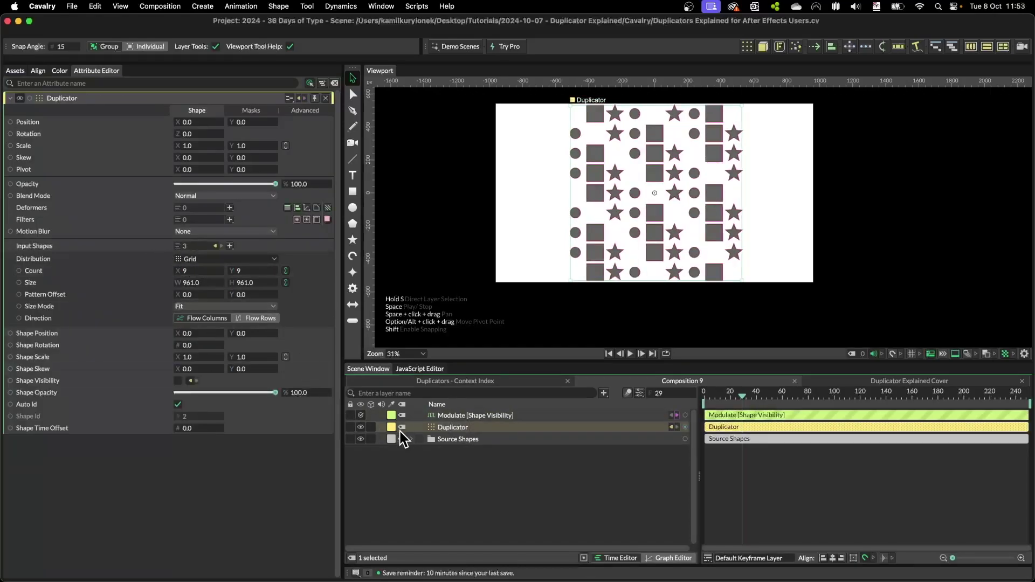
left_click(461, 415)
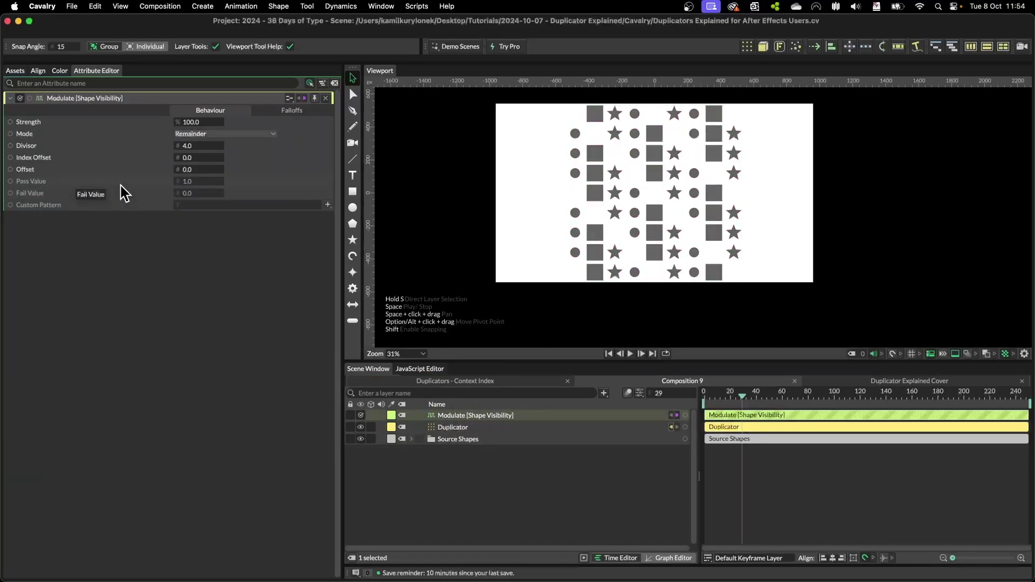
Step: Switch the Modulate behaviour to Custom Pattern mode with pattern 0,5,6,7,9
left_click(241, 138)
left_click(200, 160)
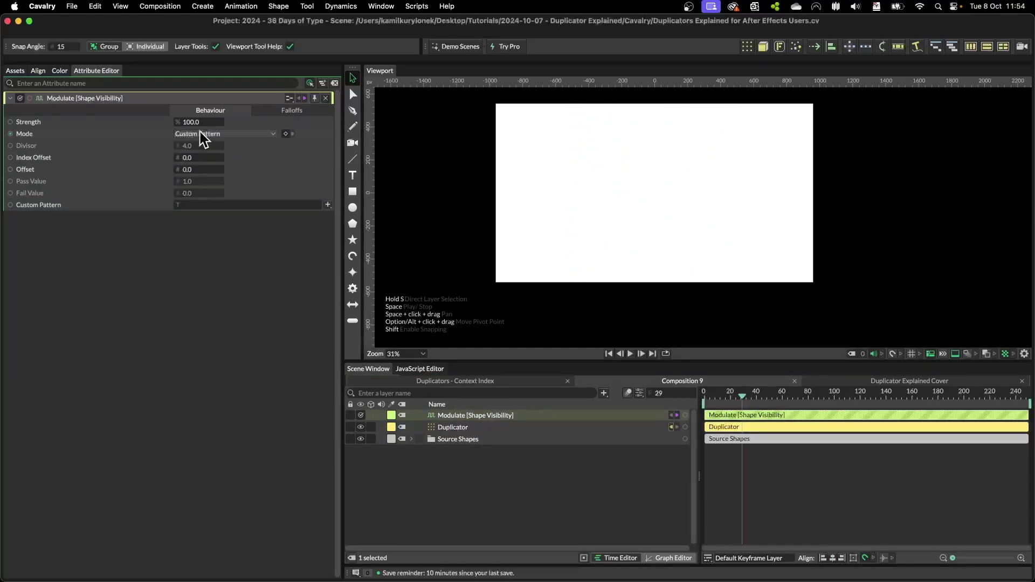
type("0,5")
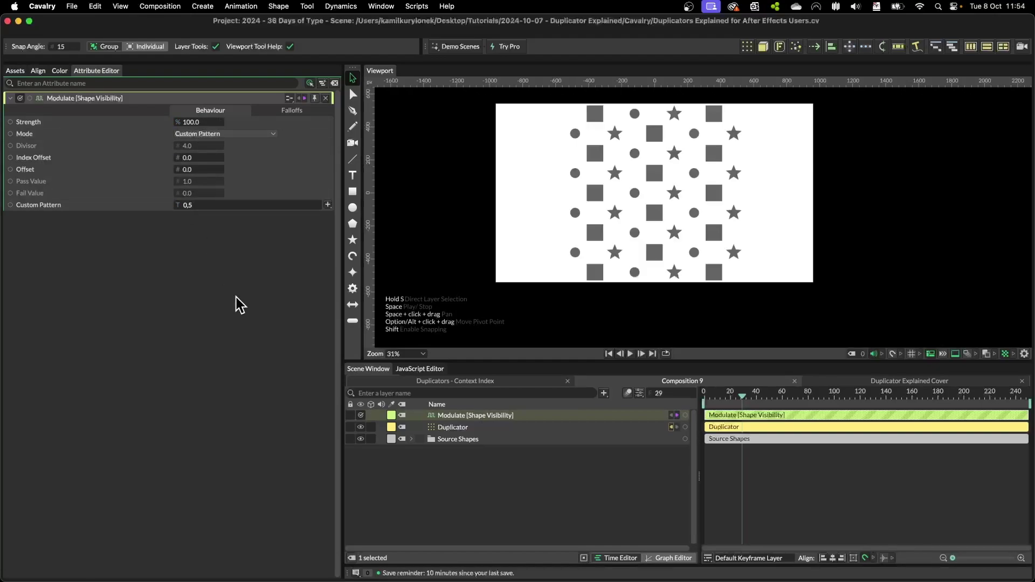
type(",6")
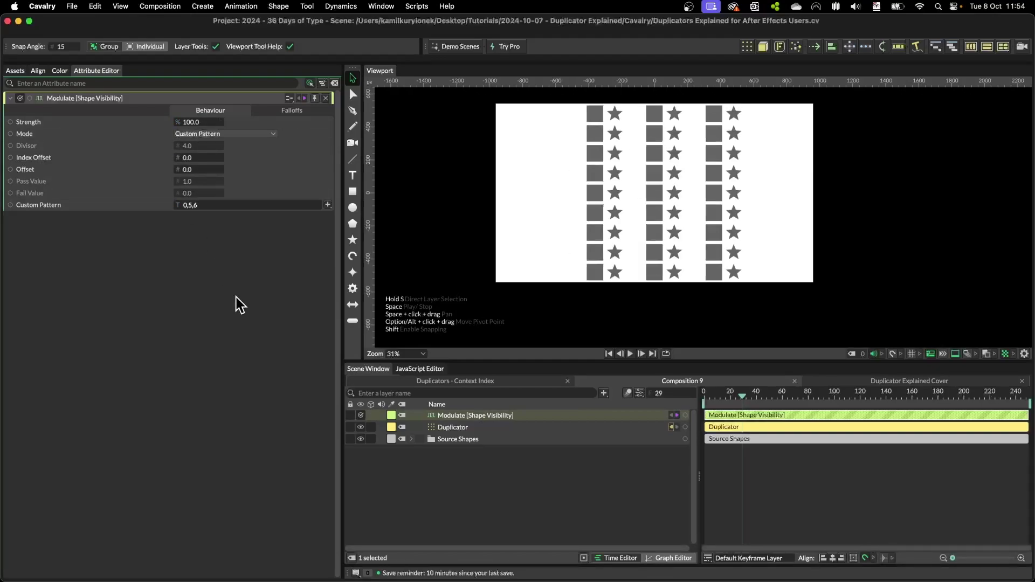
type(",7")
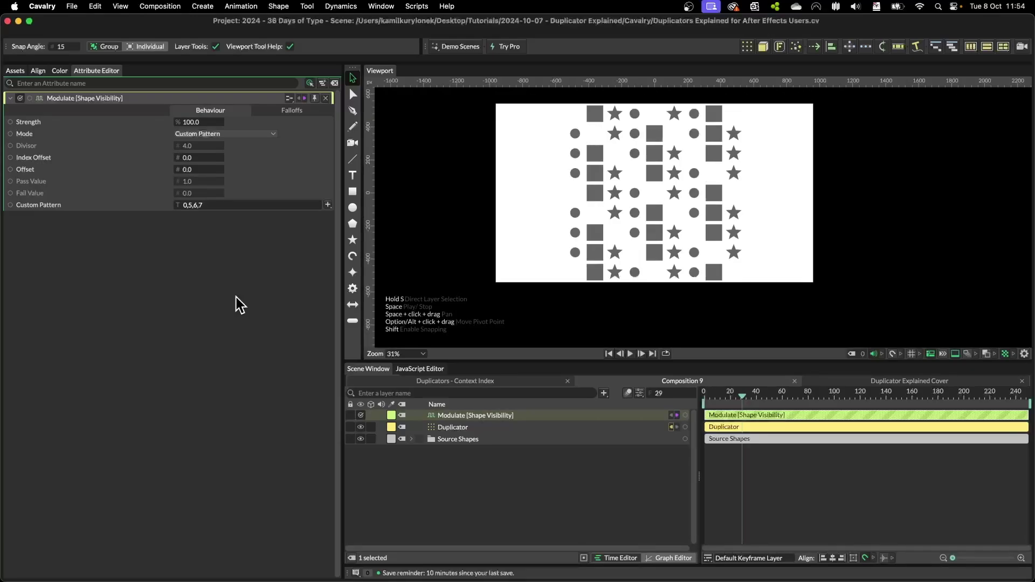
type(",9")
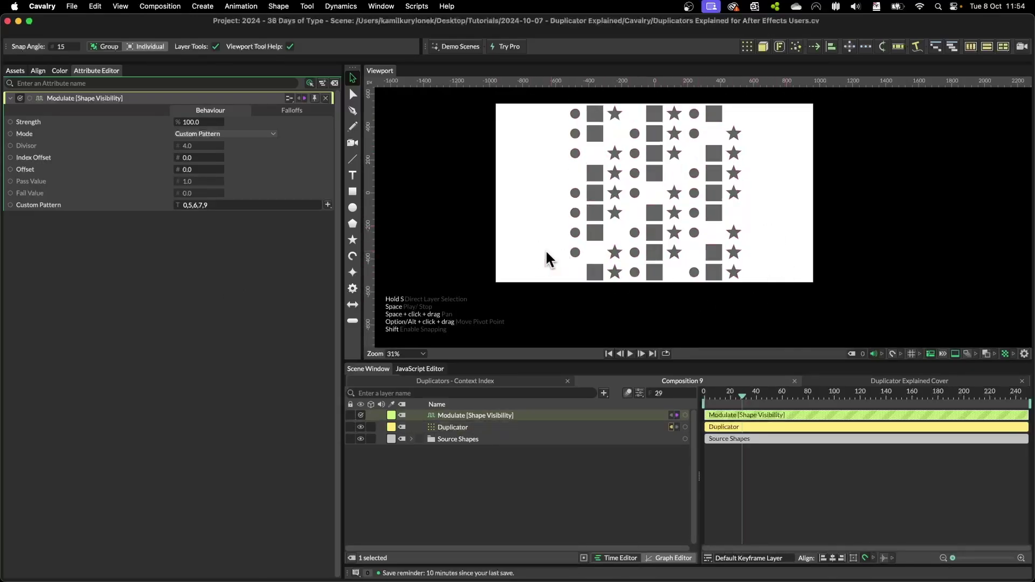
left_click(516, 432)
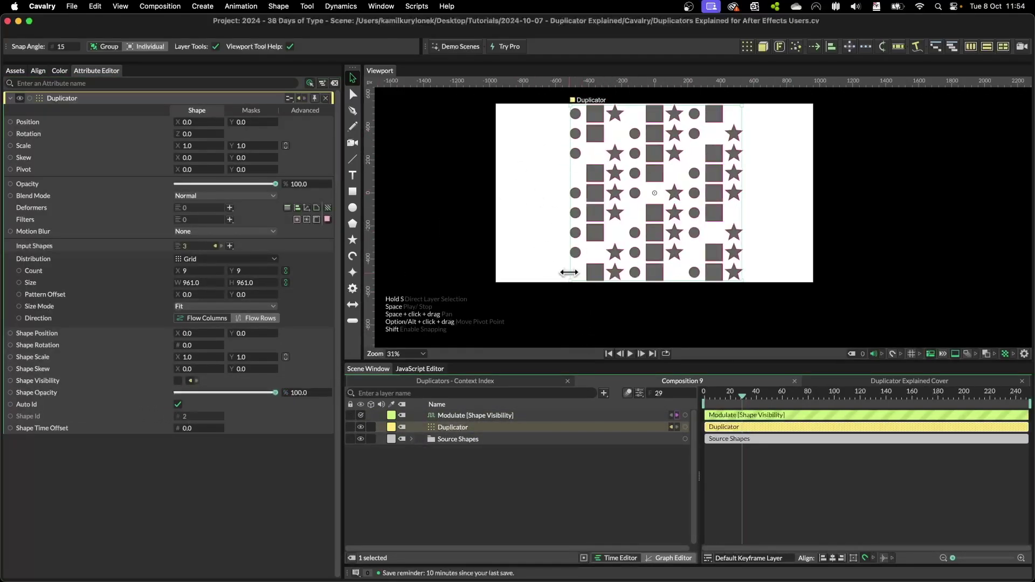
Step: Undo to remove the Modulate behaviour and check the Duplicator's input shapes order
key("super+z")
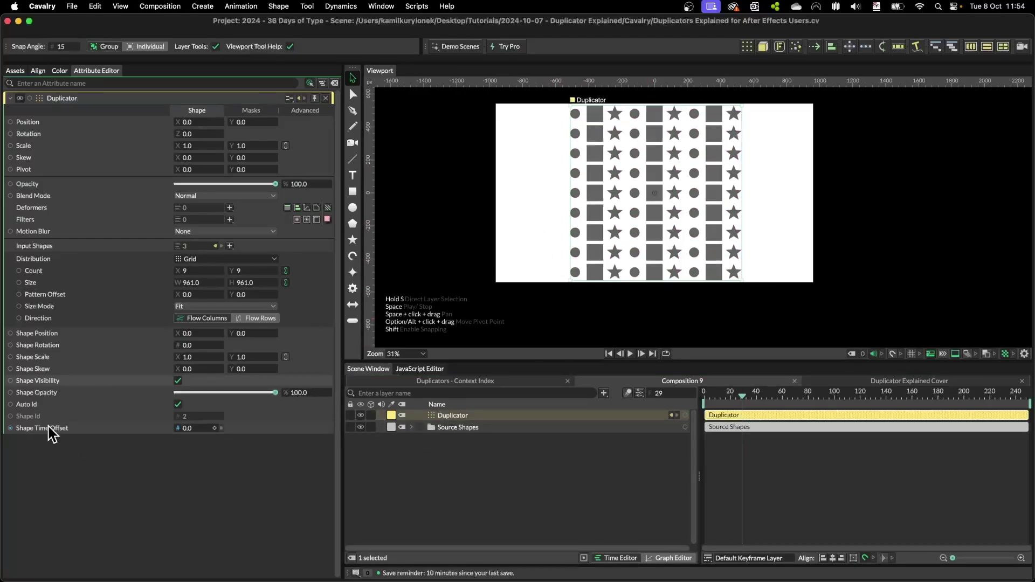
mouse_move(52, 432)
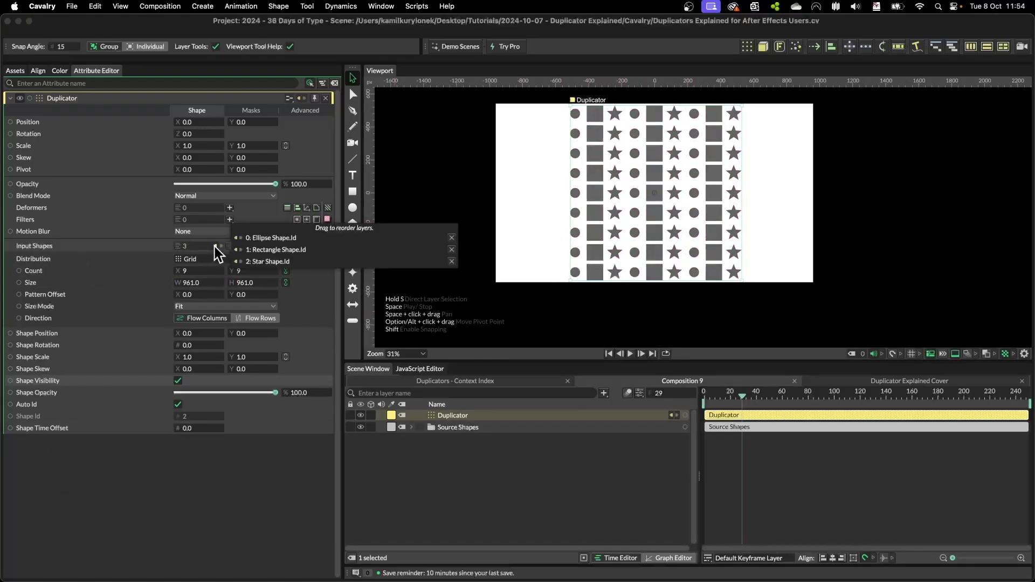
left_click(462, 461)
Step: Replace both layers with a new rectangle keyframed to move up on Position Y
left_click_drag(441, 466, 503, 393)
key("BackSpace")
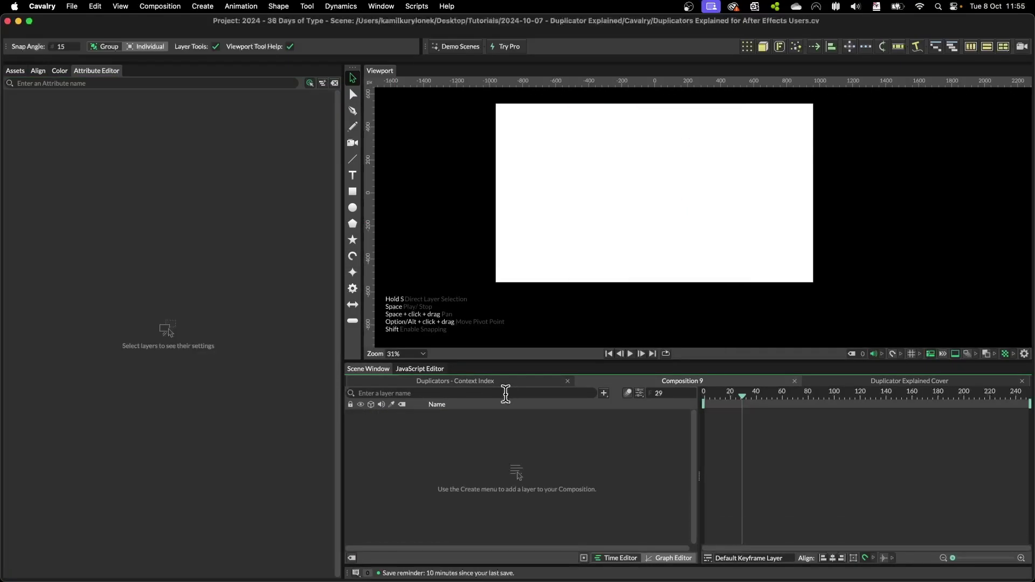
left_click(355, 191)
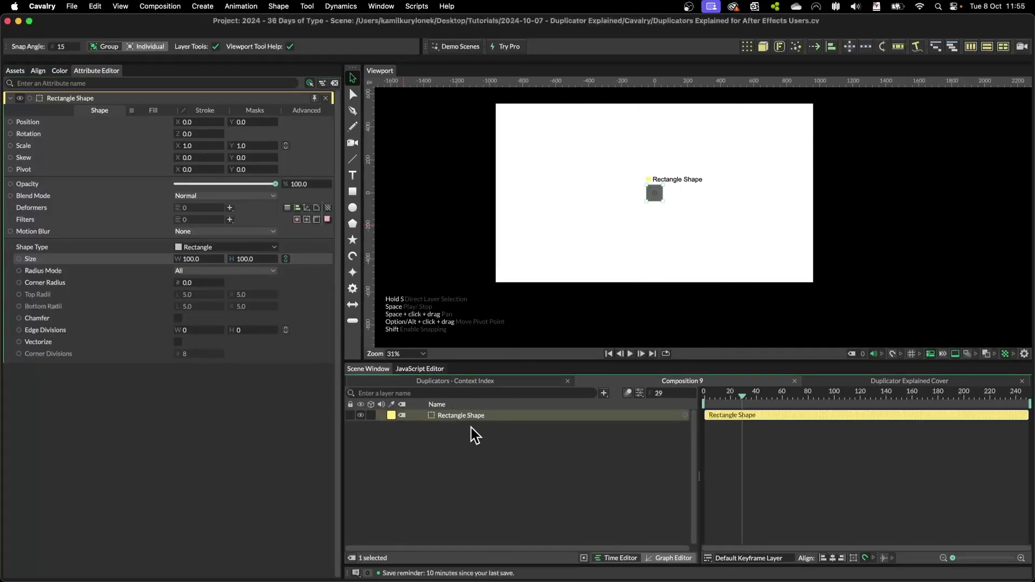
left_click(268, 122)
left_click_drag(735, 397, 696, 397)
left_click_drag(670, 432, 834, 439)
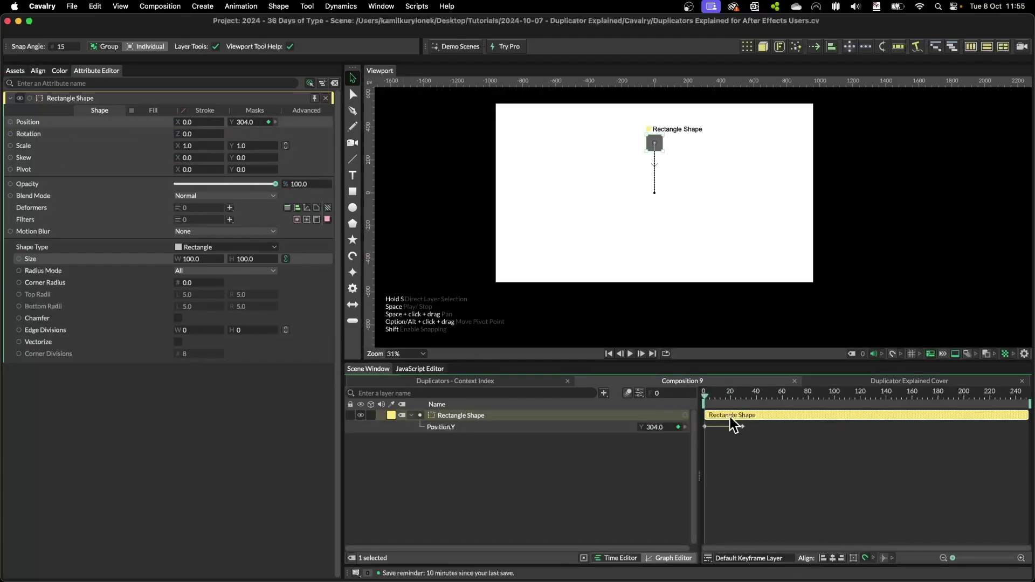
left_click_drag(714, 398, 782, 411)
Step: Make the Position.Y animation loop with Oscillate after frame 29
left_click(743, 426)
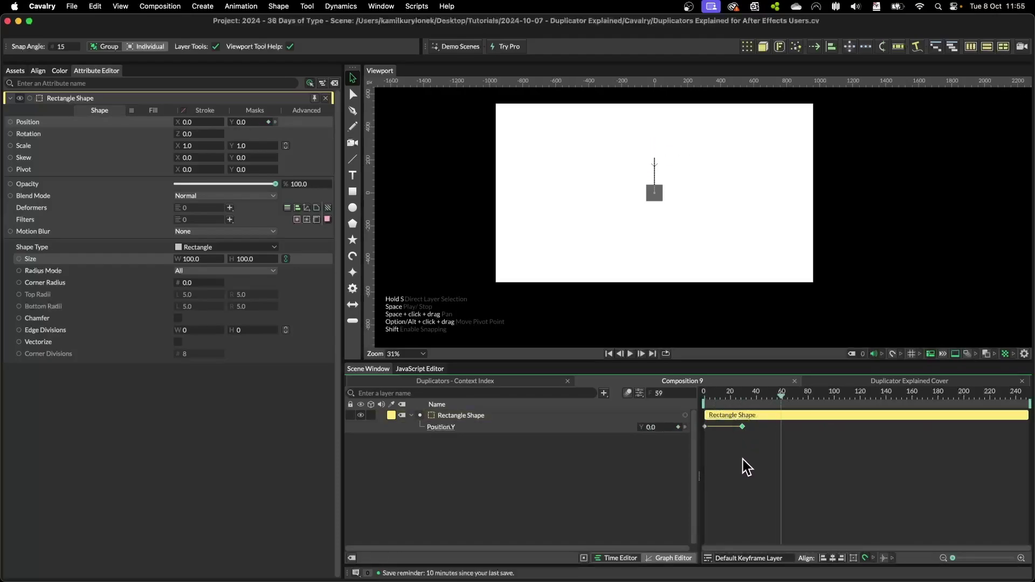
left_click(668, 557)
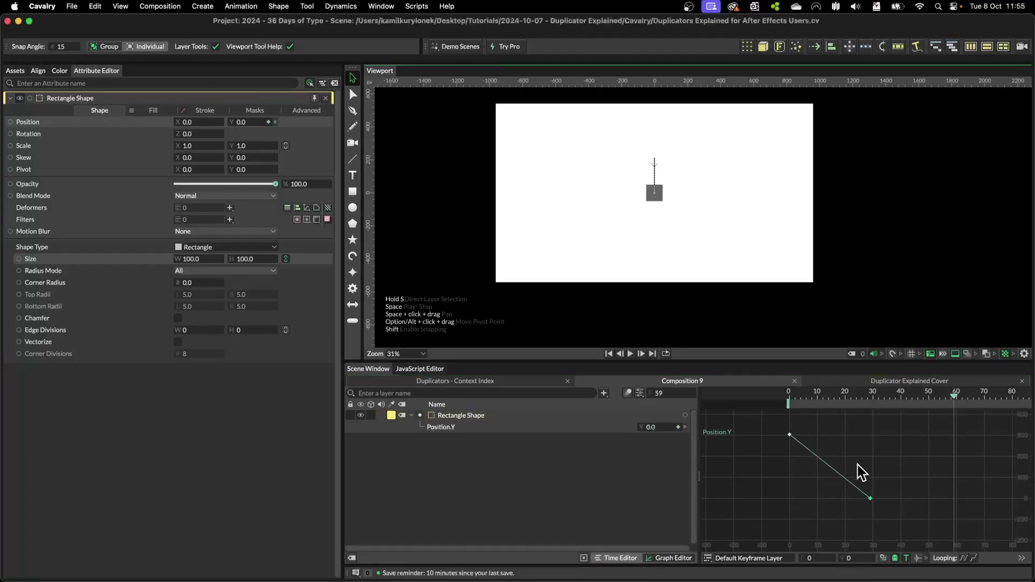
right_click(870, 498)
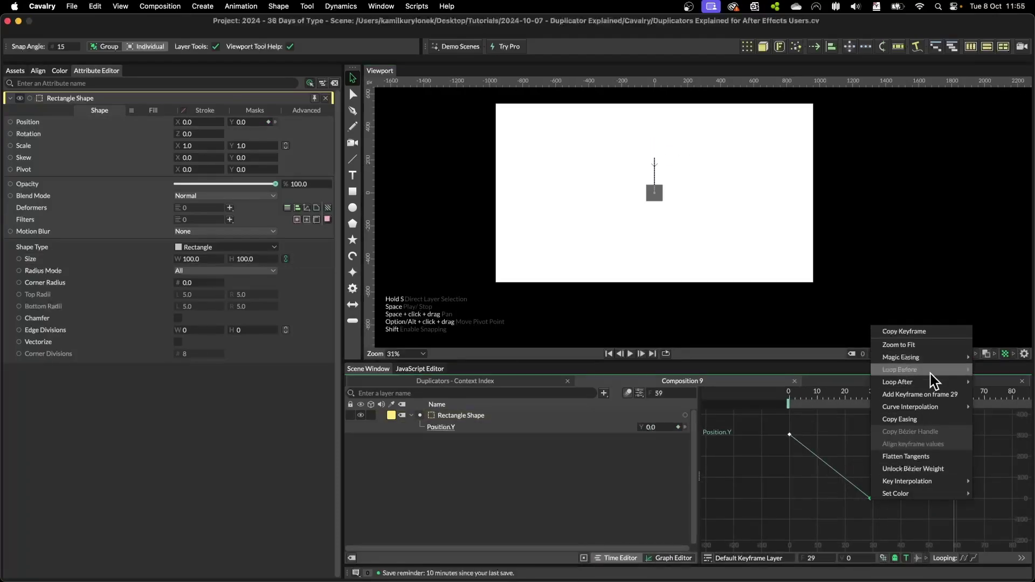
mouse_move(927, 381)
left_click(830, 418)
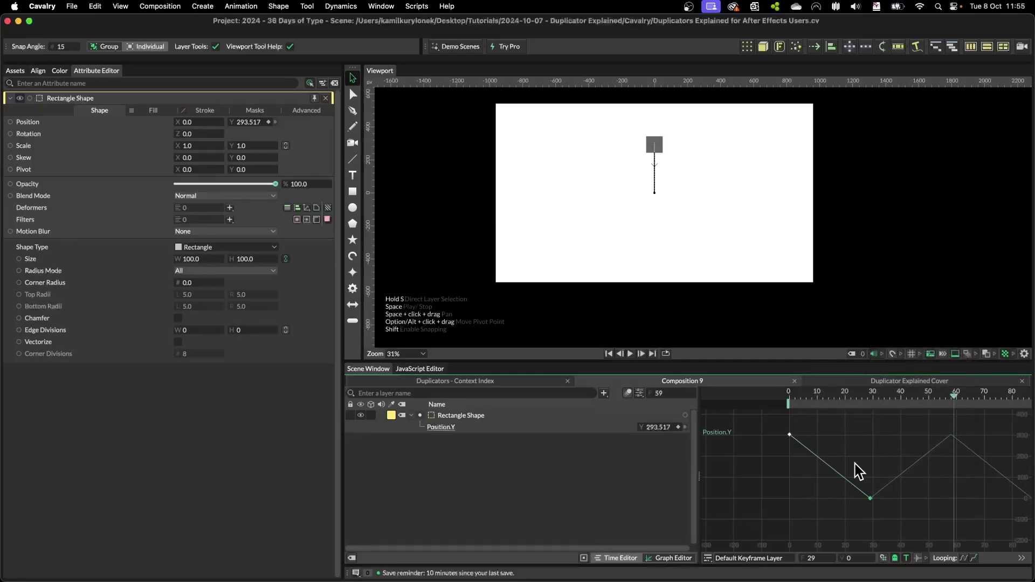
scroll(863, 471, "down", 3)
left_click_drag(855, 395, 783, 511)
Step: Apply Anticipate In, Overshoot Out magic easing to both keyframes and preview
right_click(835, 446)
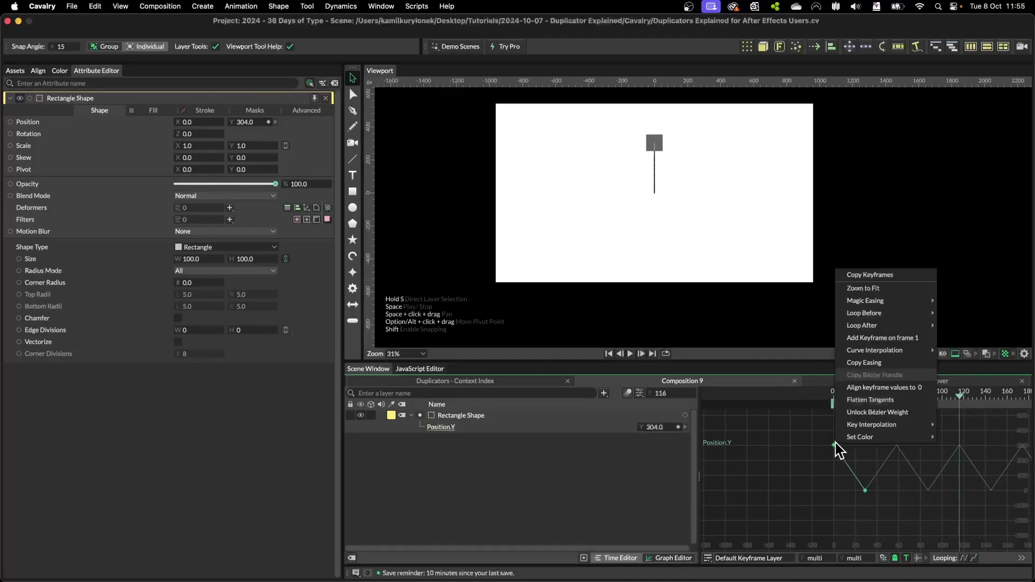
mouse_move(883, 300)
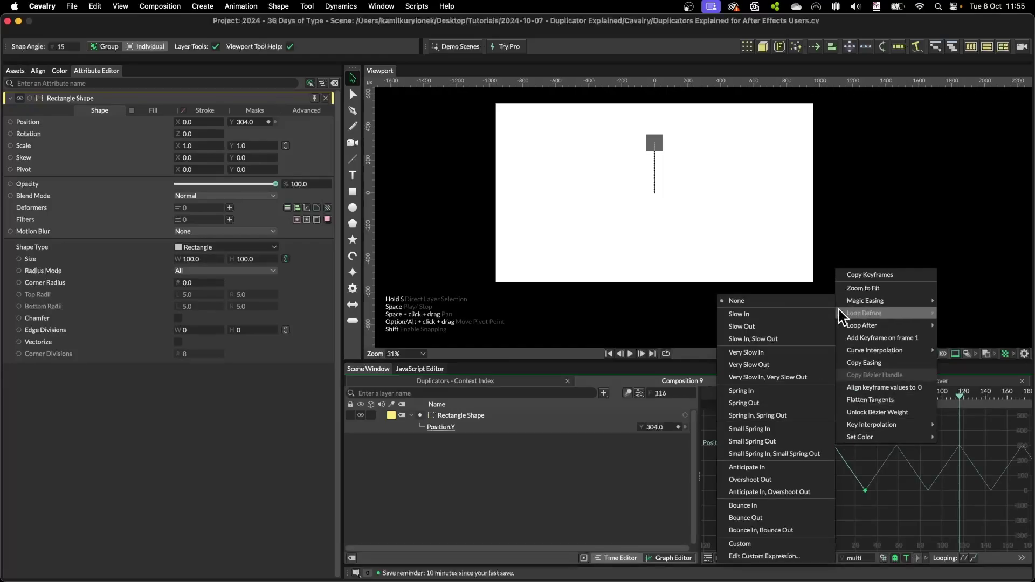
left_click(753, 492)
left_click(798, 487)
key("space")
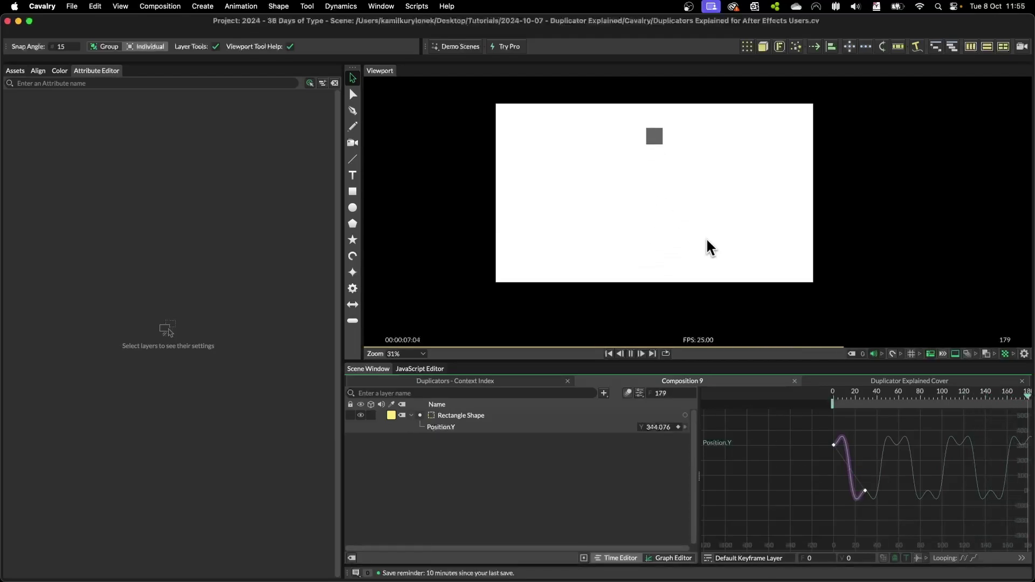
key("space")
Step: Add a Duplicator that copies the Rectangle Shape into a grid
left_click(444, 417)
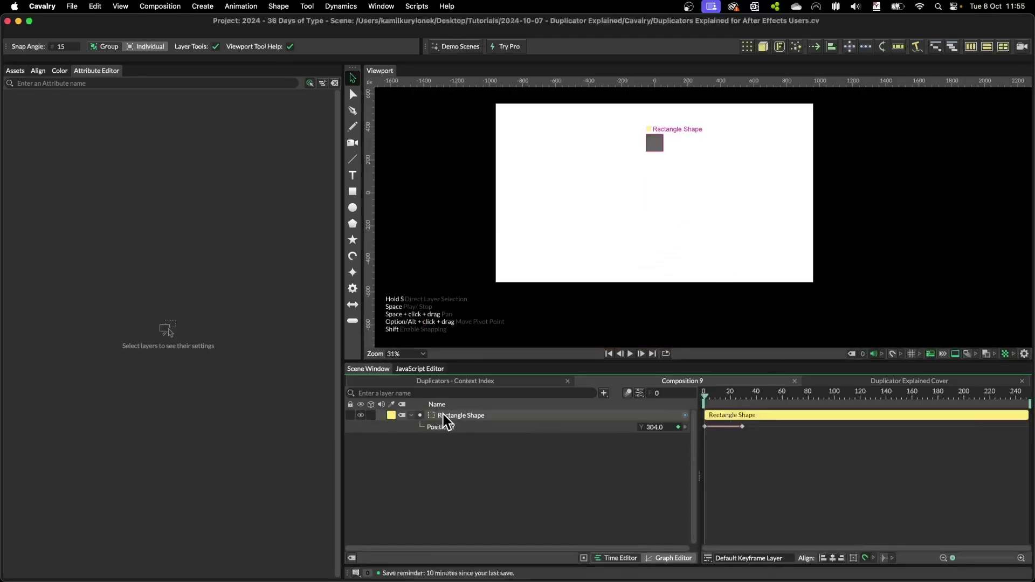
left_click(411, 415)
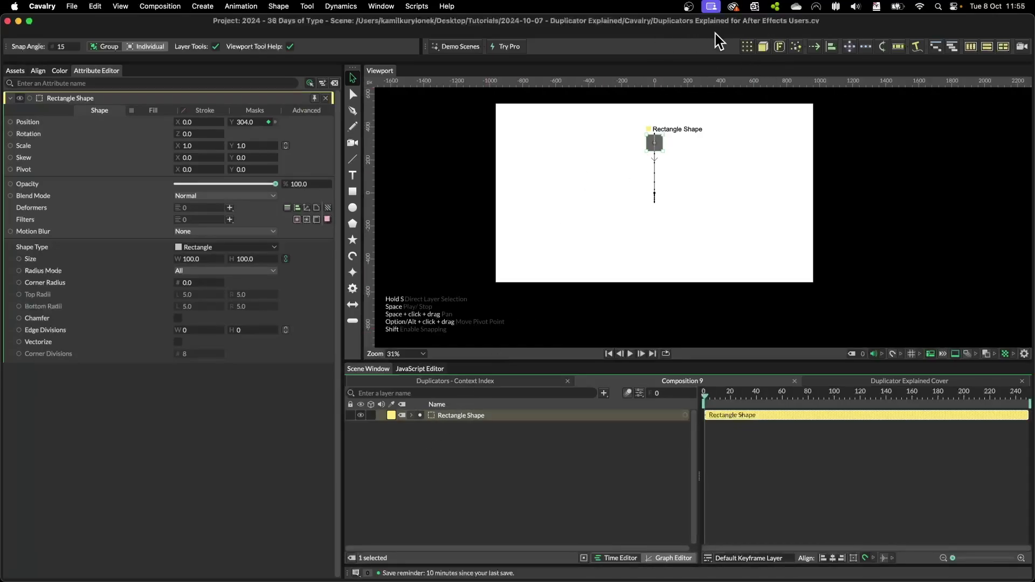
left_click(747, 48)
Step: Play the duplicated grid, then unplug the rectangle from the Duplicator's Input Shapes
left_click(600, 480)
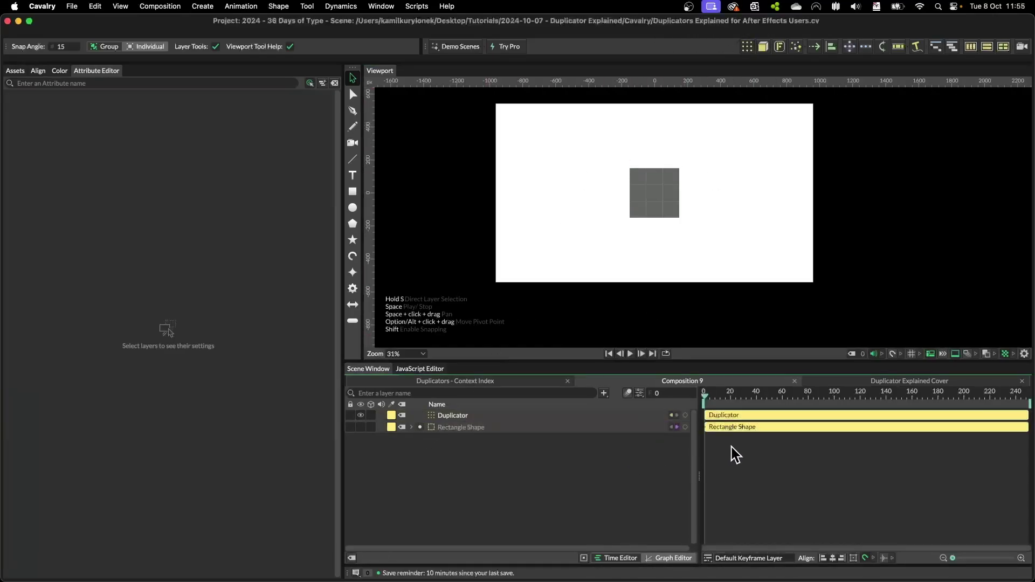
key("space")
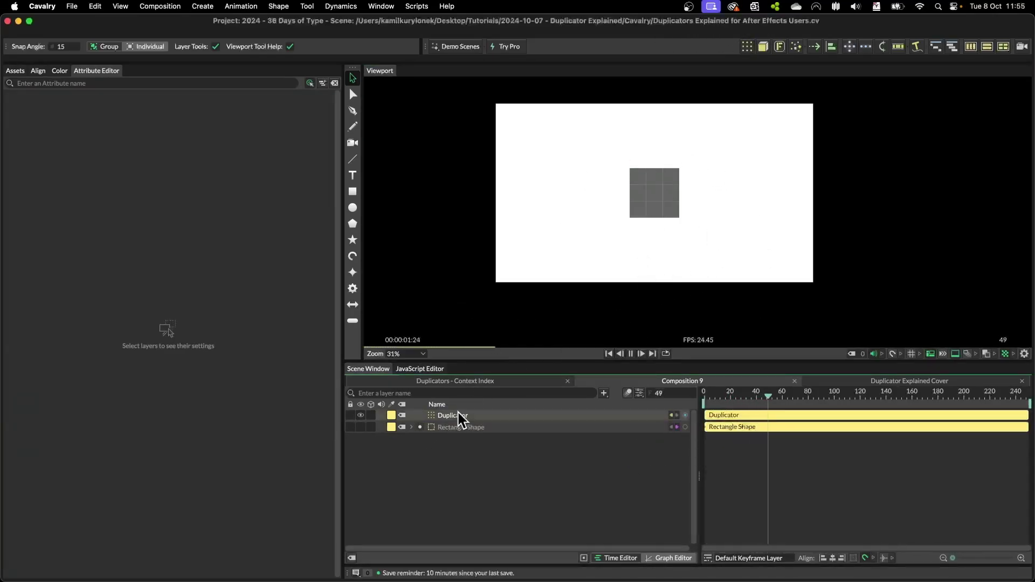
left_click(451, 416)
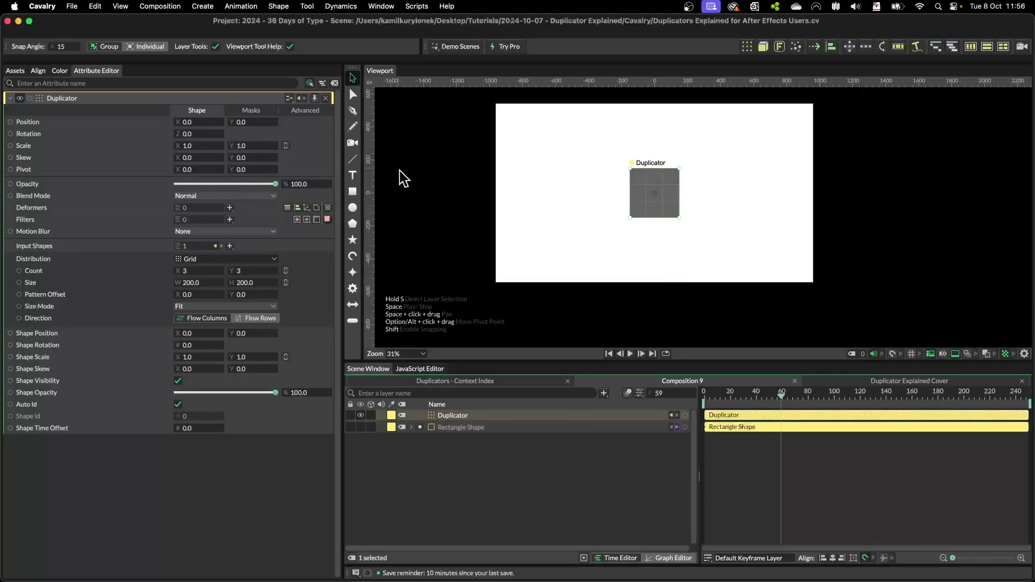
left_click(452, 427)
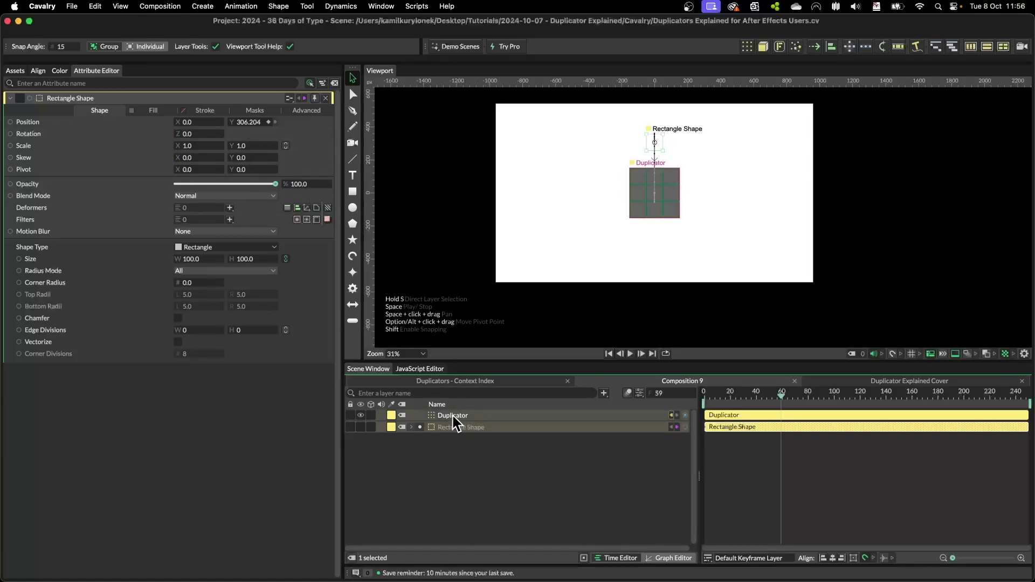
left_click(434, 415)
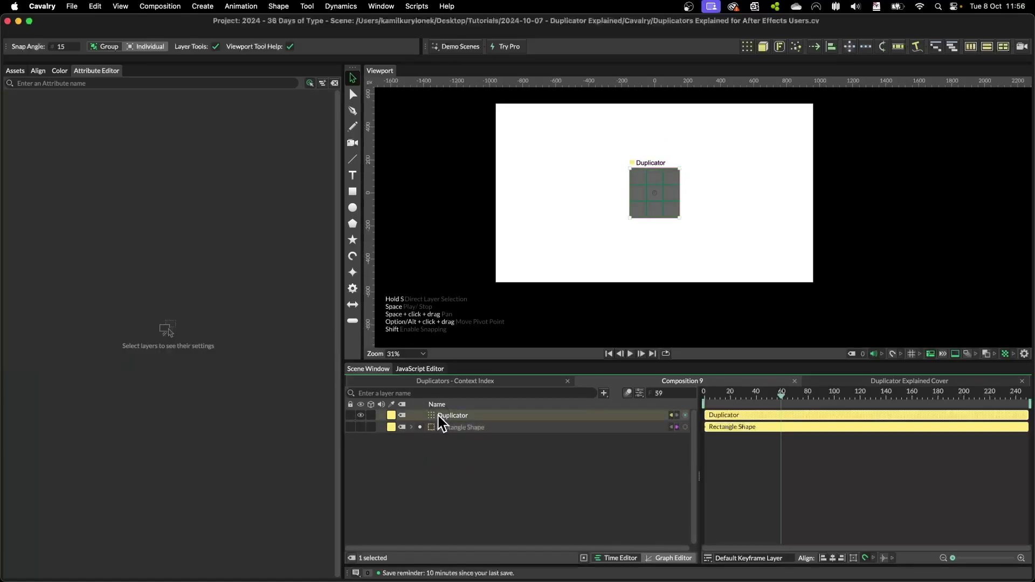
left_click_drag(216, 246, 459, 254)
left_click(440, 482)
left_click(365, 427)
Step: Group the rectangle, plug the Group into the Duplicator's Input Shapes, and hide the original
key("super+g")
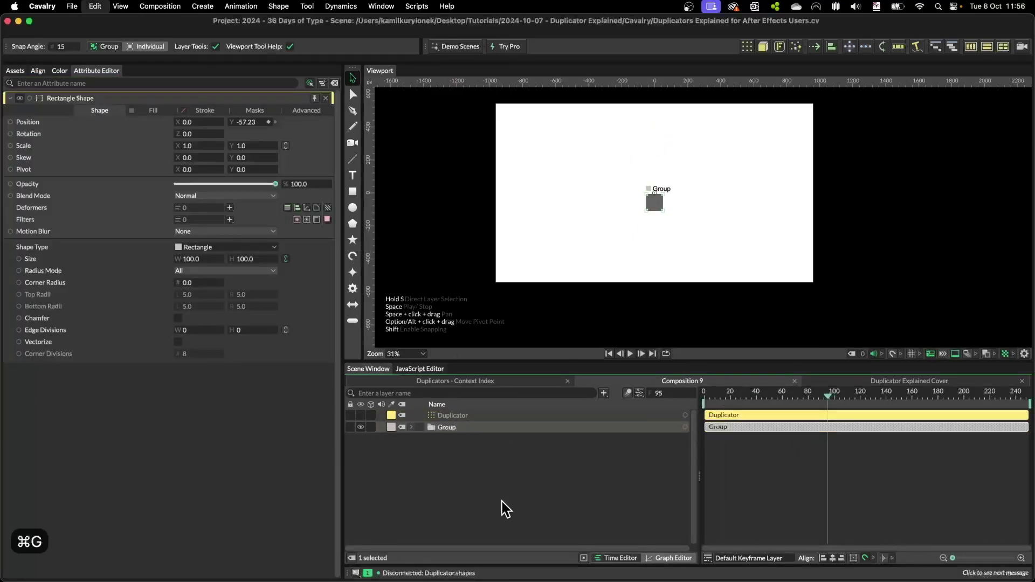
left_click(411, 427)
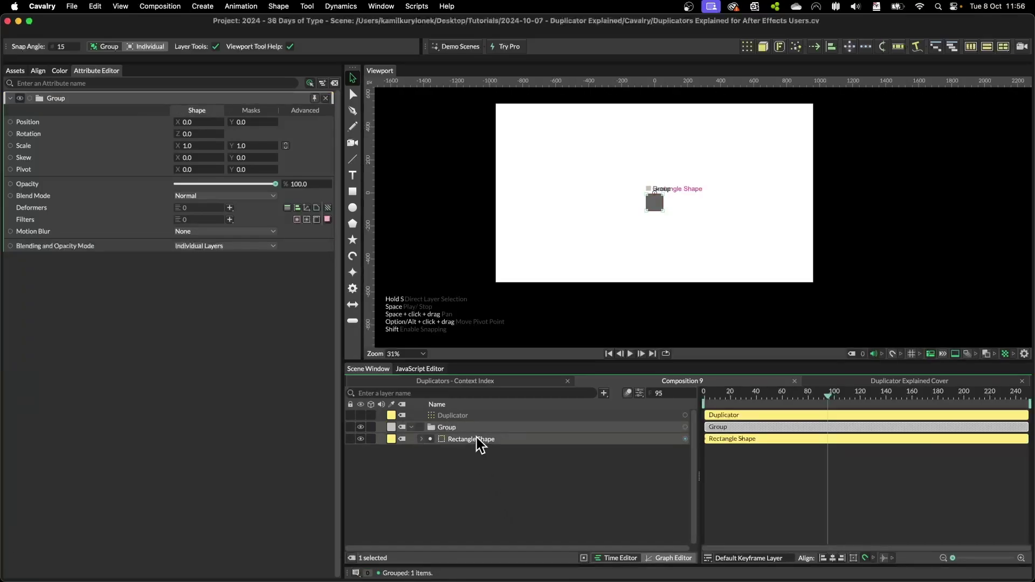
left_click(412, 427)
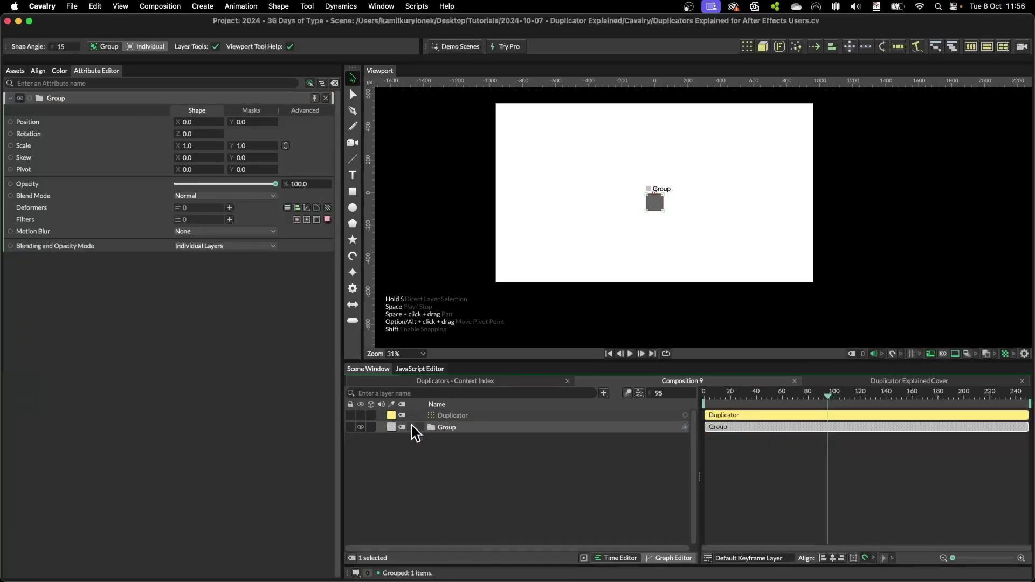
left_click_drag(684, 426, 454, 418)
mouse_move(517, 423)
left_click(610, 424)
left_click(360, 415)
left_click(360, 427)
Step: Link the grid's width and height, set Size to 352 × 352, and play
left_click(455, 416)
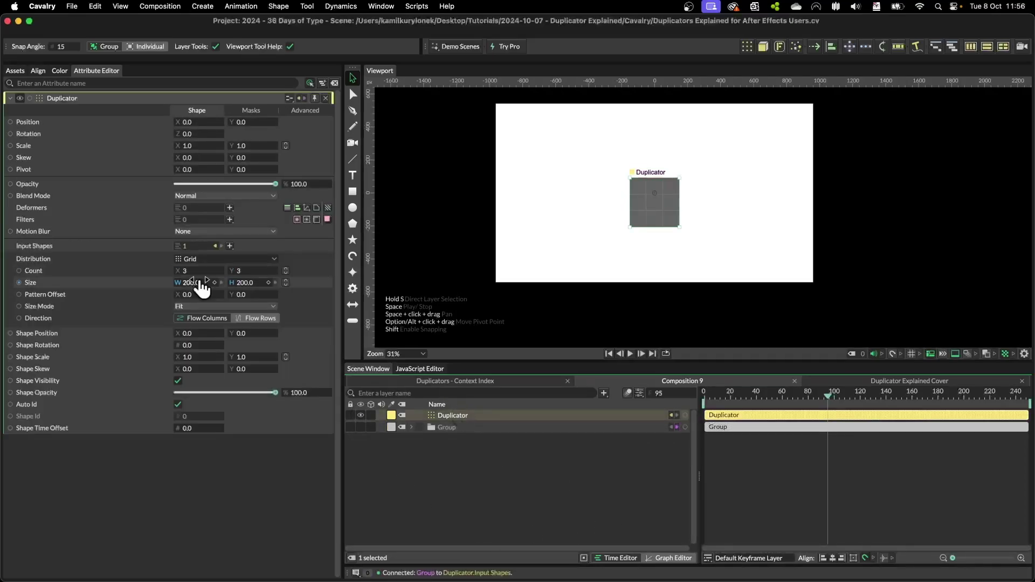
left_click(286, 283)
left_click_drag(259, 283, 353, 293)
left_click(499, 462)
key("space")
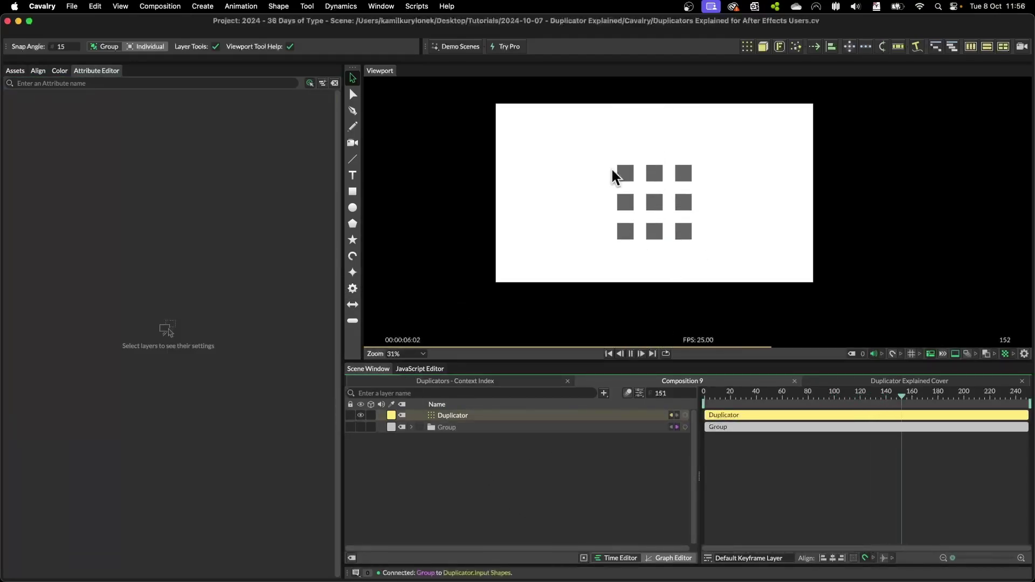
Step: Drive Shape Time Offset with a Stagger behaviour of Maximum 20 and preview
left_click(512, 414)
key("space")
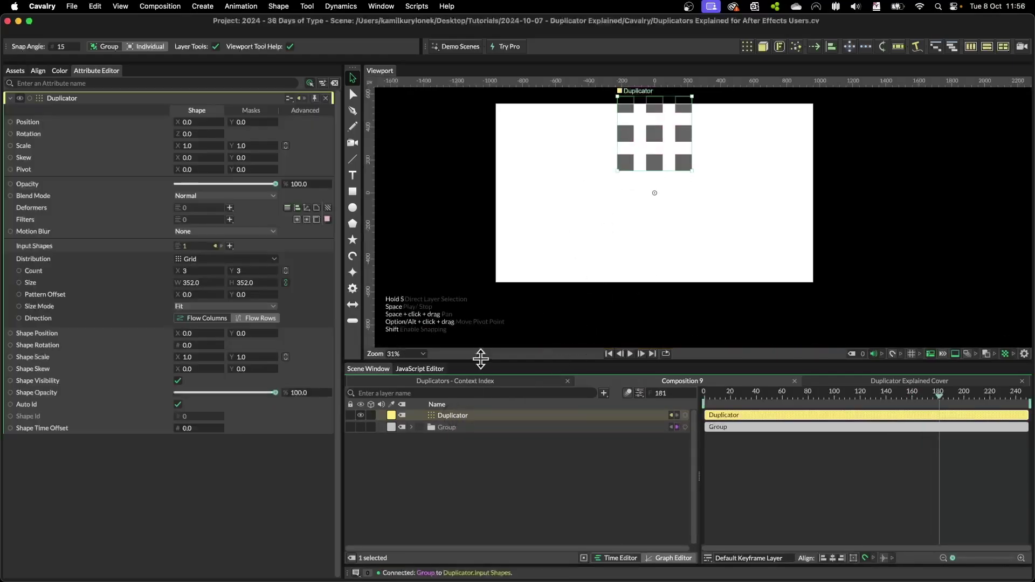
right_click(29, 429)
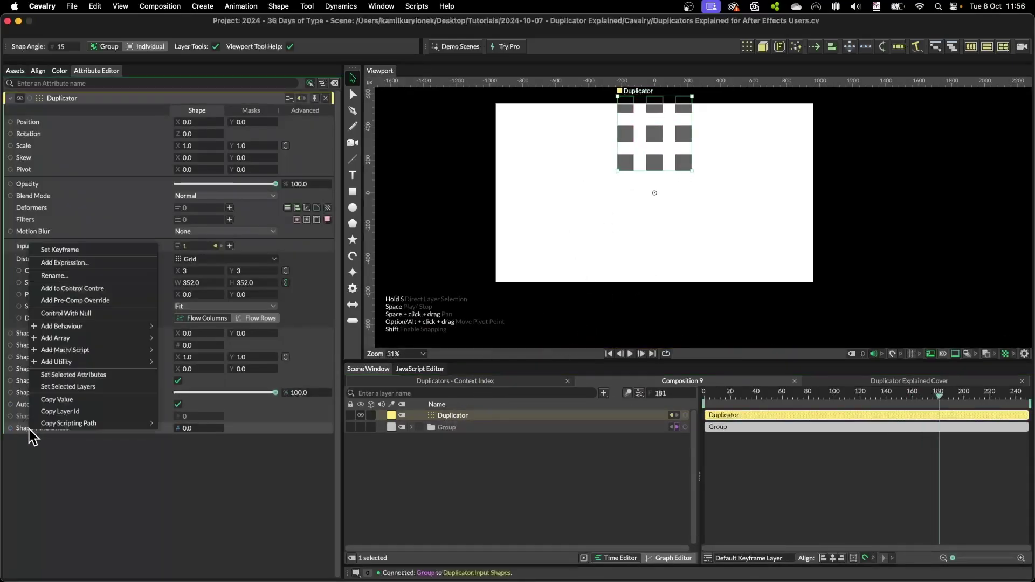
mouse_move(70, 327)
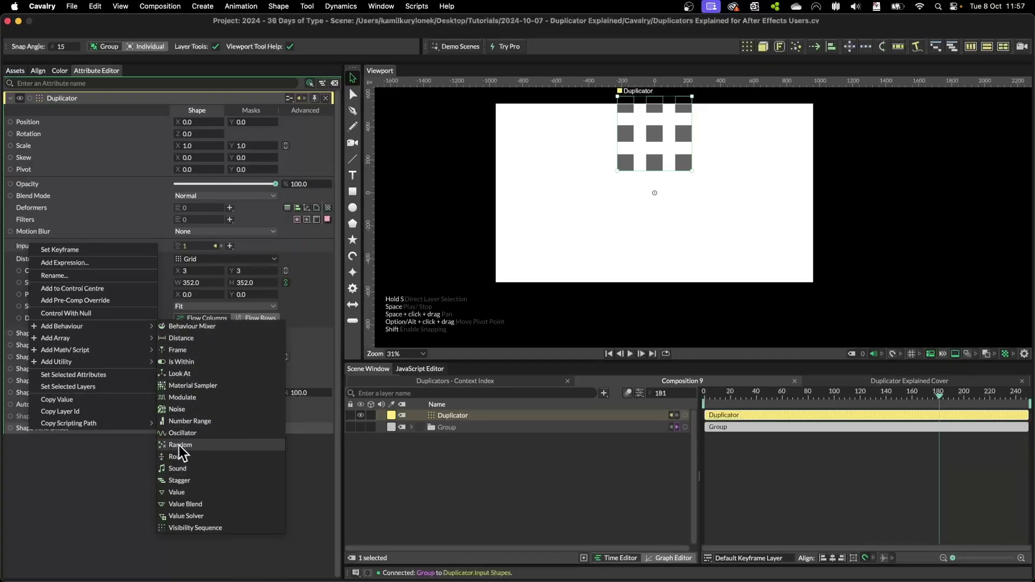
left_click(180, 480)
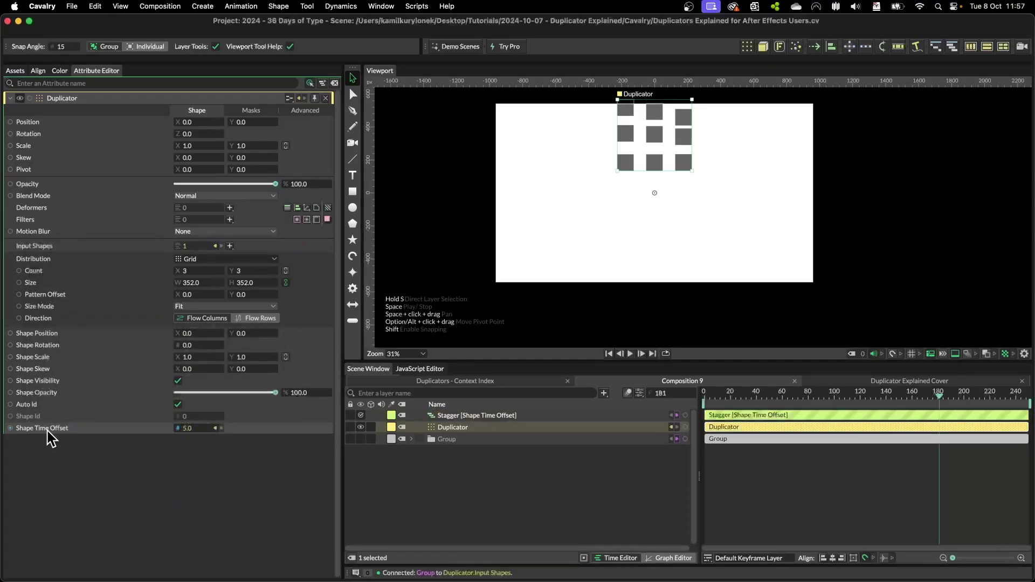
left_click(469, 416)
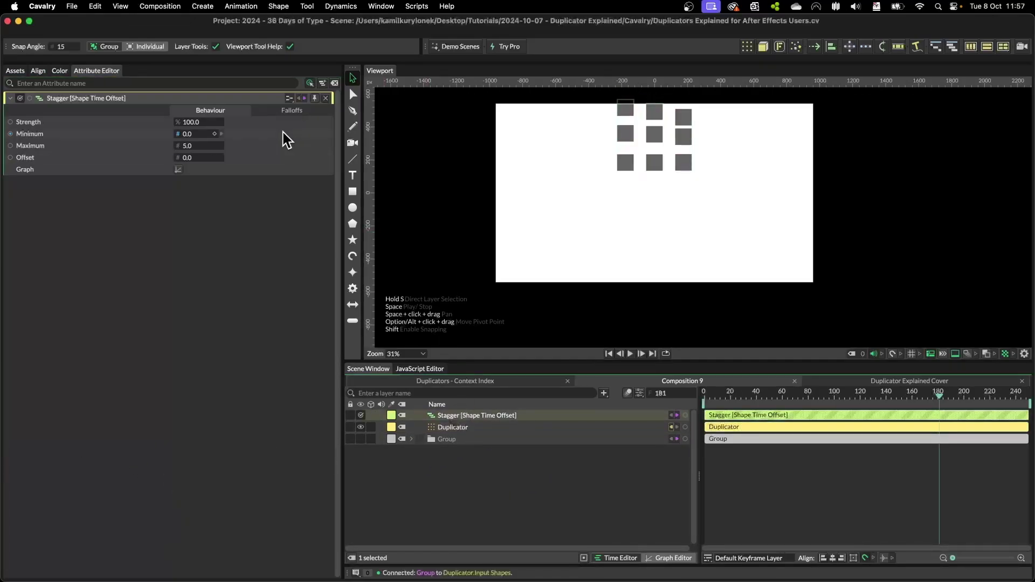
left_click_drag(199, 155, 212, 154)
left_click(705, 400)
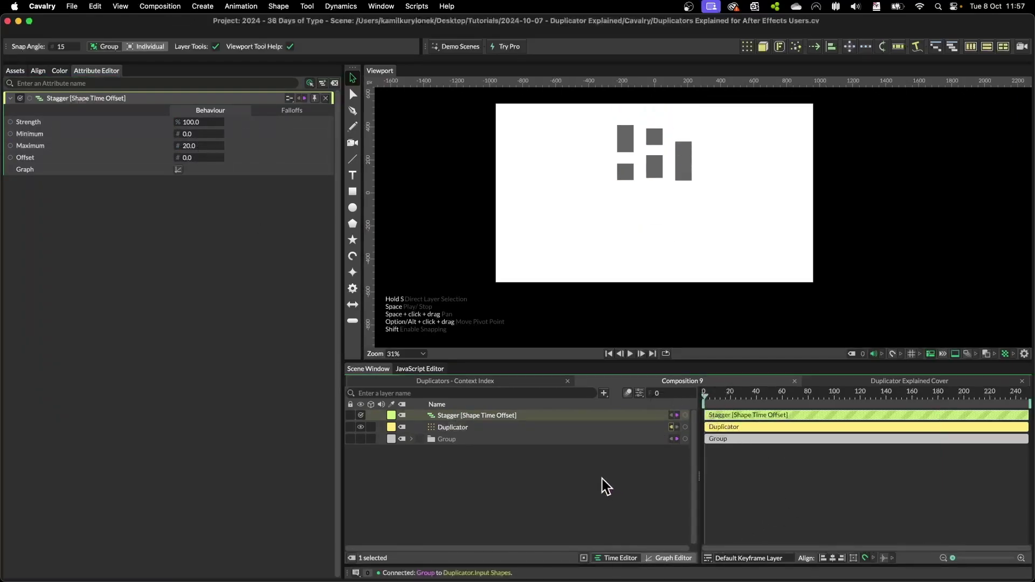
left_click(595, 477)
key("space")
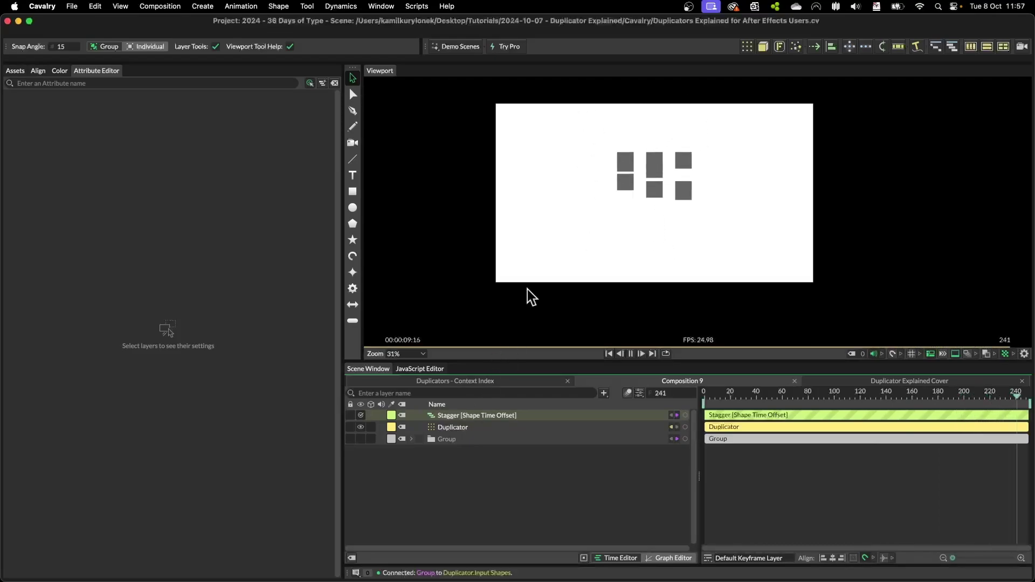
key("space")
Step: Set the grid Count to 5 and enlarge its Size, then play the 5×5 grid
left_click(447, 416)
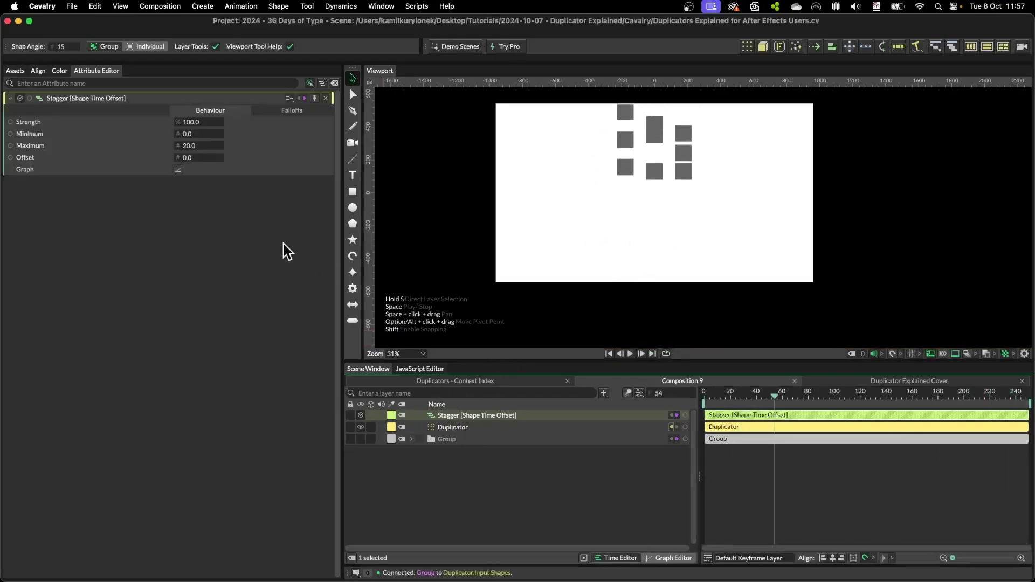
left_click(461, 426)
left_click(246, 271)
type("5")
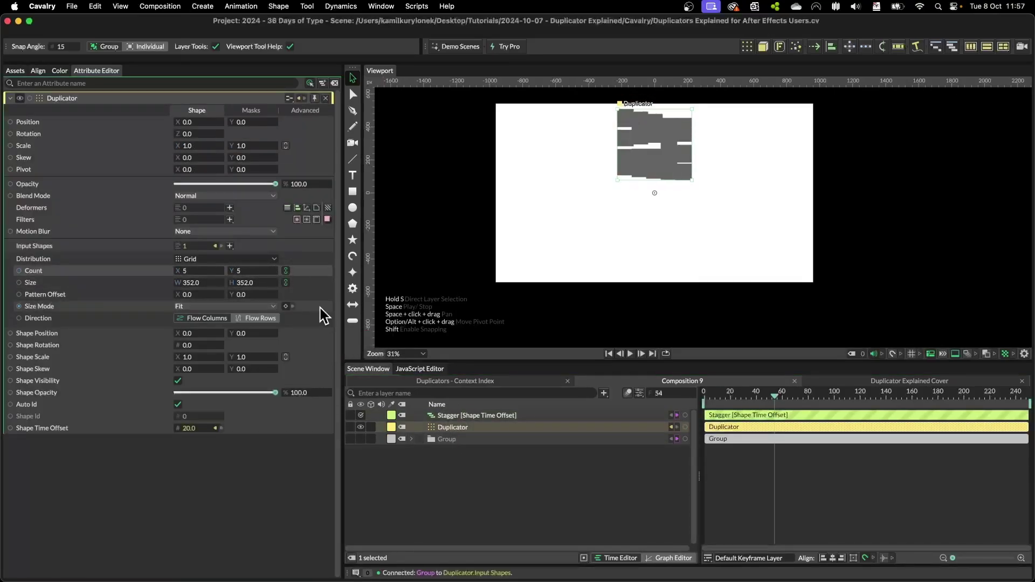
left_click_drag(247, 284, 379, 296)
left_click(577, 482)
key("space")
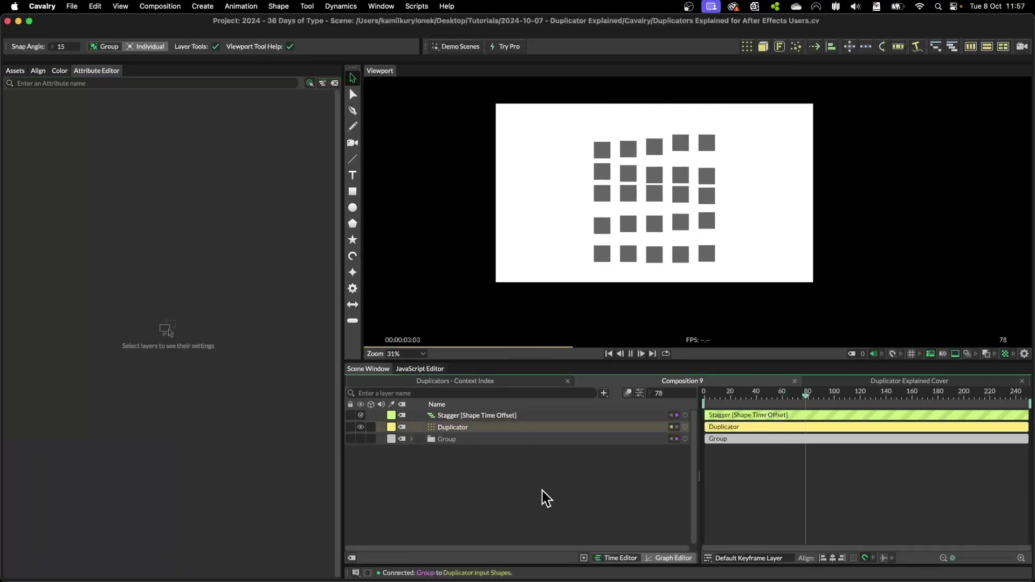
key("space")
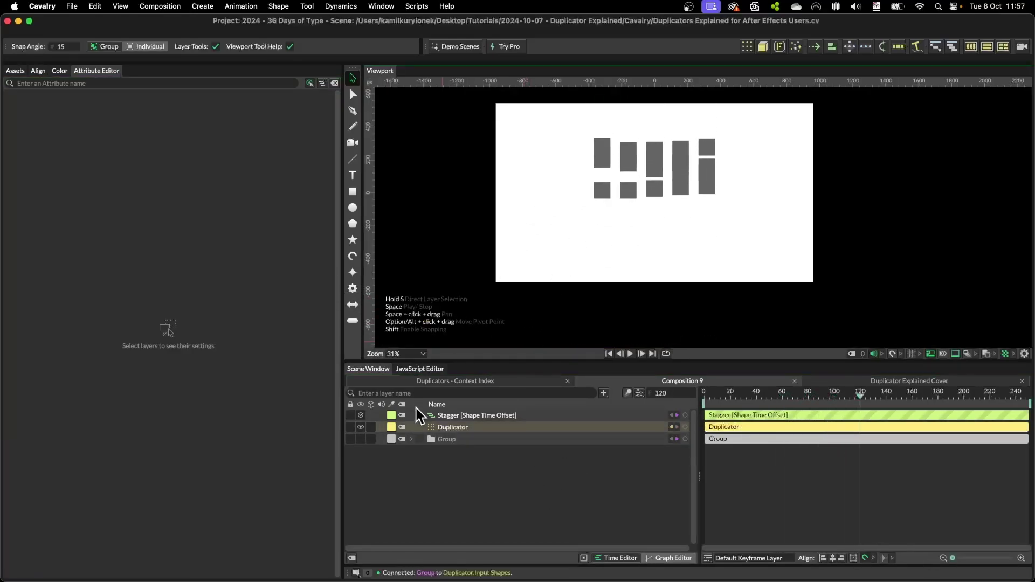
left_click(425, 427)
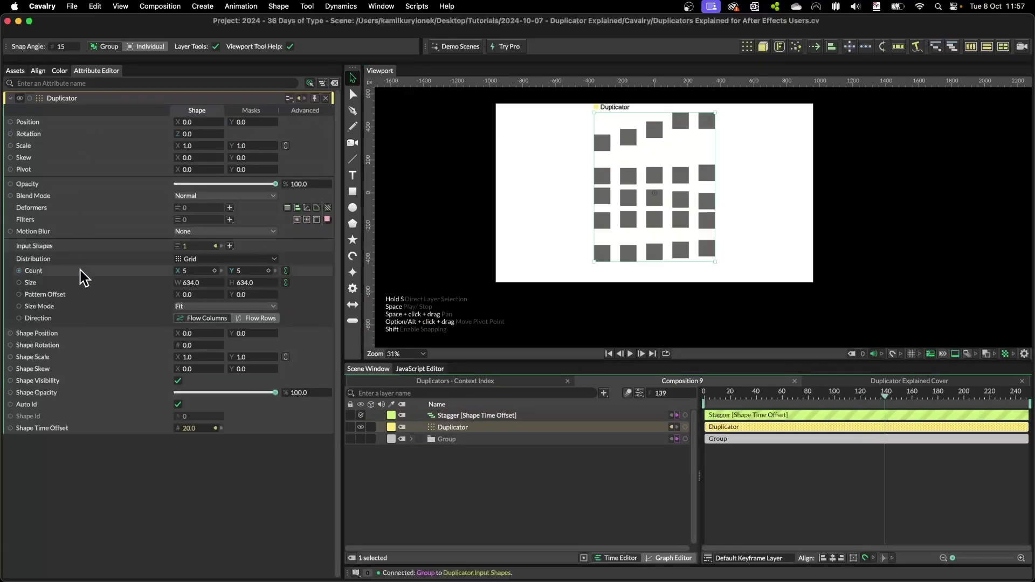
Step: Draw Rectangle Shape 2, link its size to 597 × 597, and move it over the grid
left_click(244, 110)
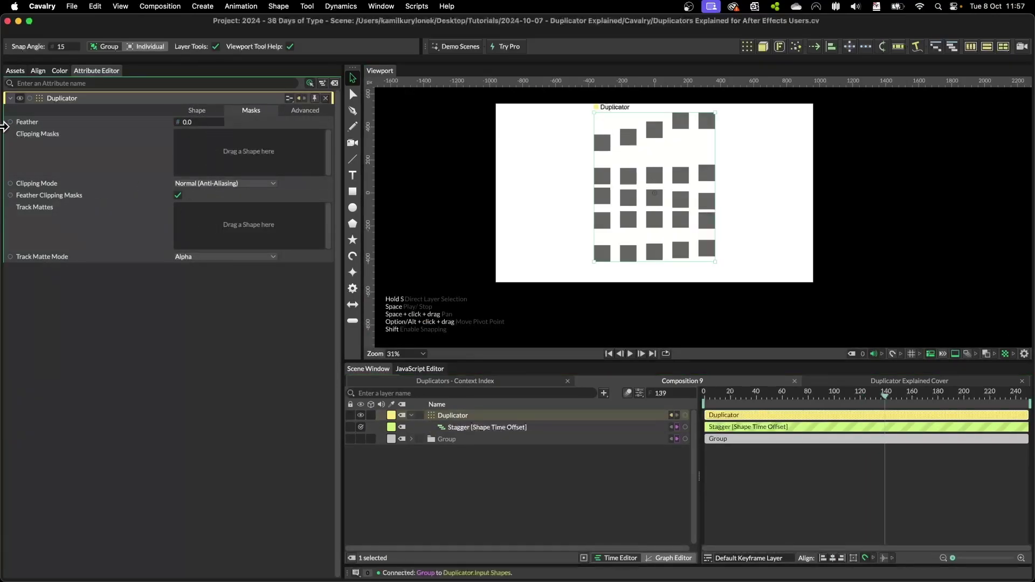
left_click(436, 454)
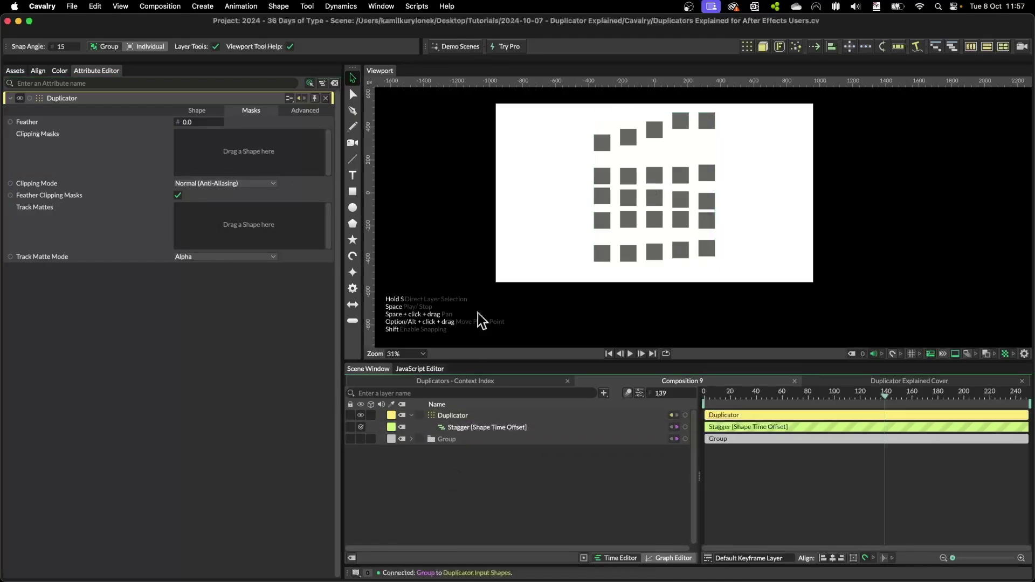
left_click(353, 191)
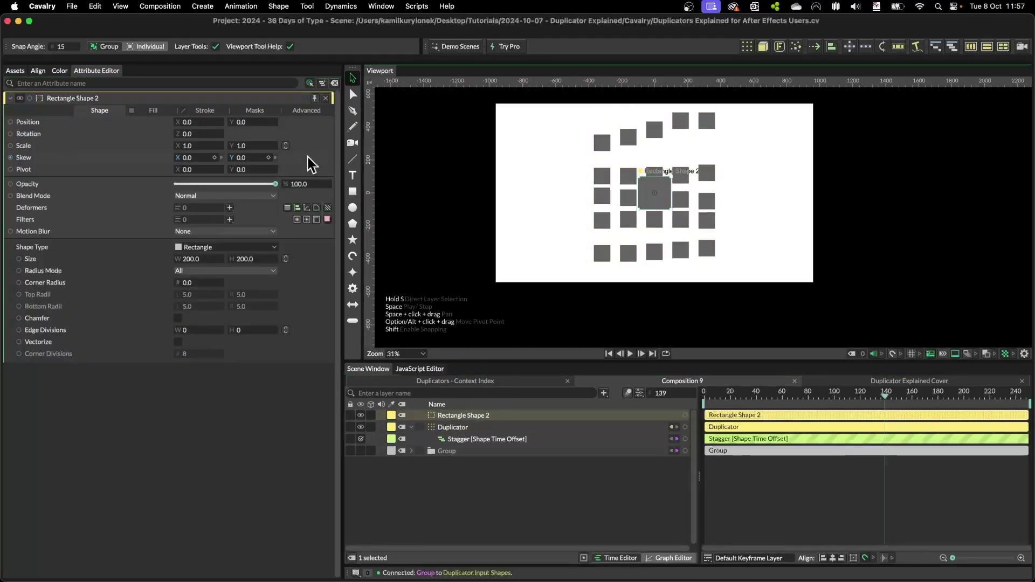
left_click(286, 258)
left_click_drag(250, 261, 566, 248)
left_click_drag(689, 203, 629, 166)
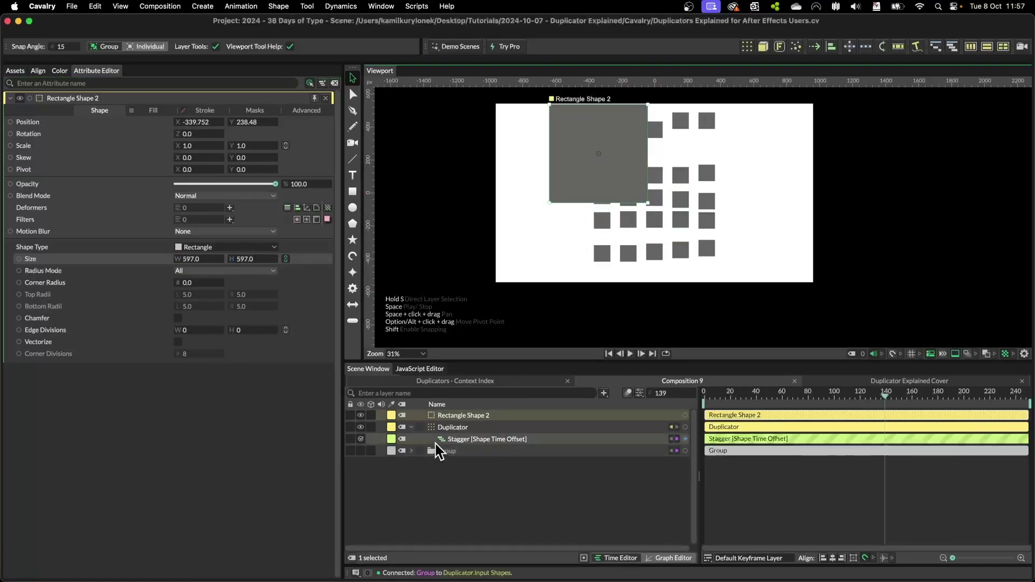
Step: Add Rectangle Shape 2 as the Duplicator's clipping mask and play the masked animation
left_click(453, 426)
left_click(250, 112)
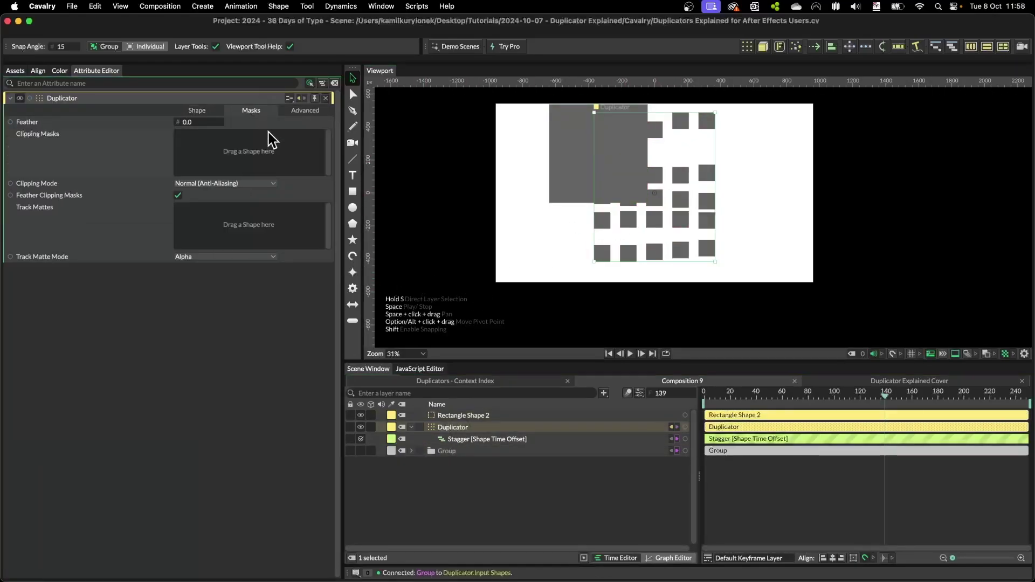
left_click_drag(475, 418, 224, 146)
left_click(707, 395)
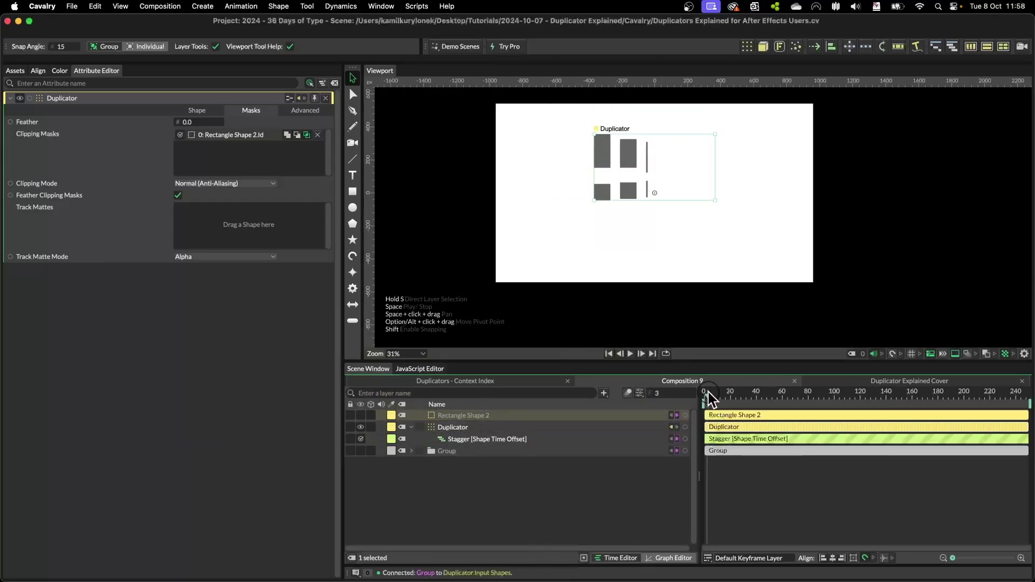
left_click(485, 530)
key("space")
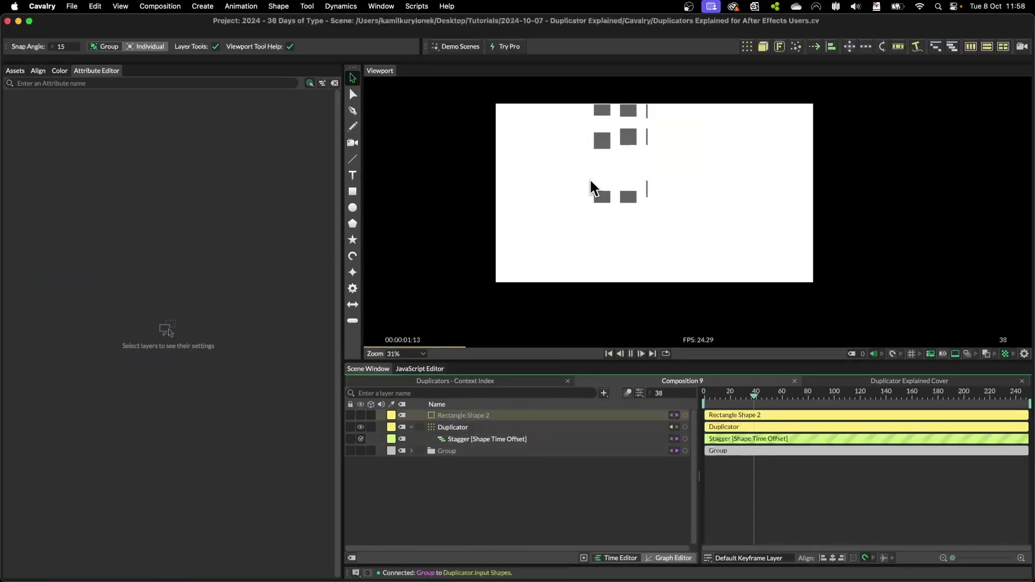
key("space")
left_click(454, 416)
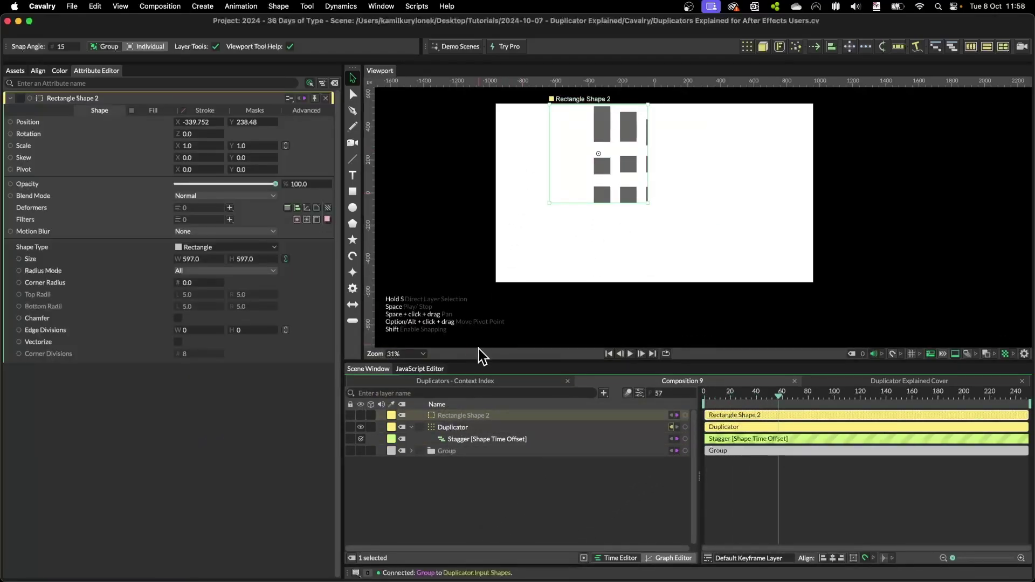
Step: Duplicate the square as Rectangle Shape 3, move it lower right, and add it as a second clipping mask
key("super+d")
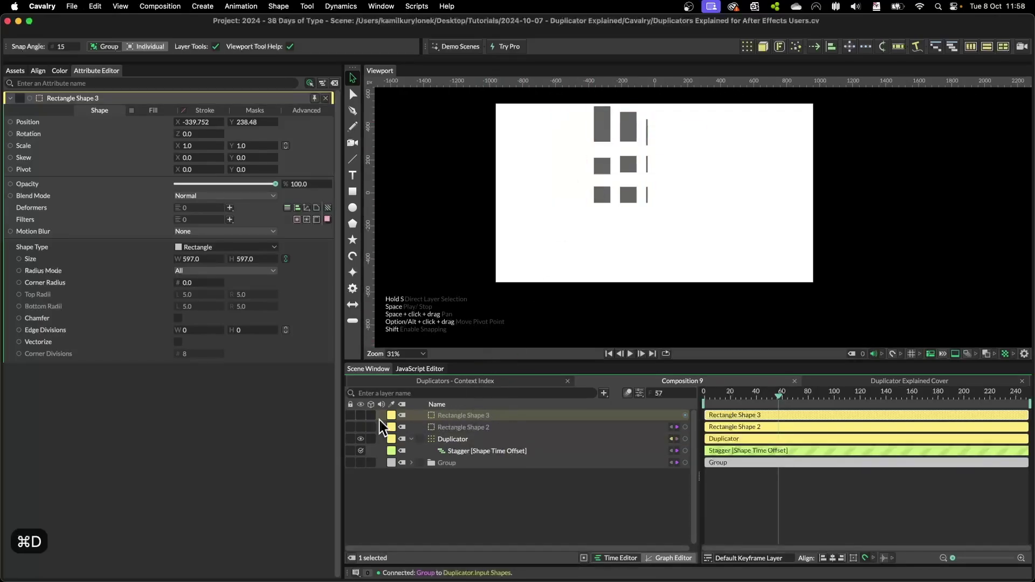
left_click(360, 416)
left_click_drag(624, 132, 690, 199)
left_click(460, 439)
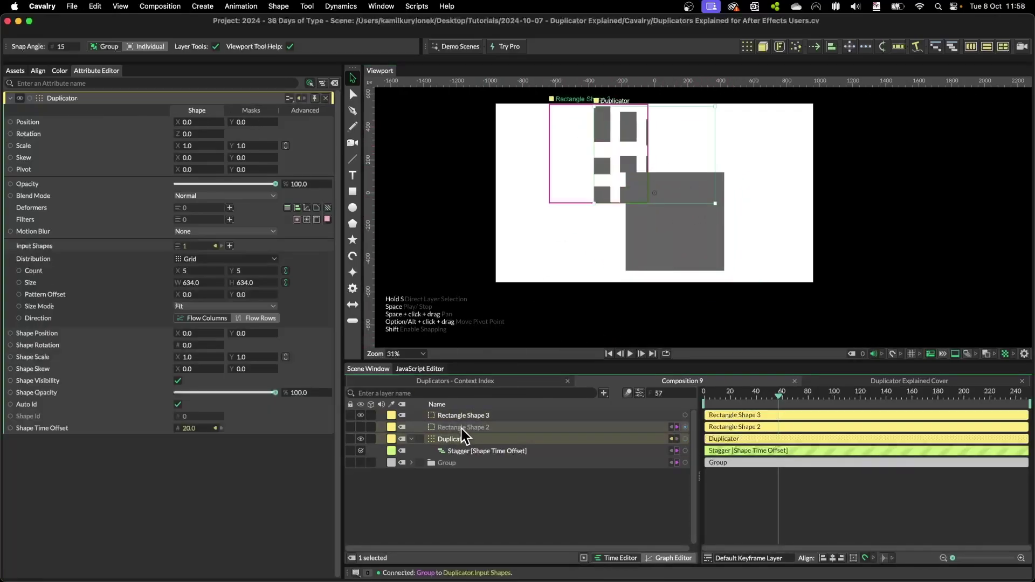
left_click(251, 111)
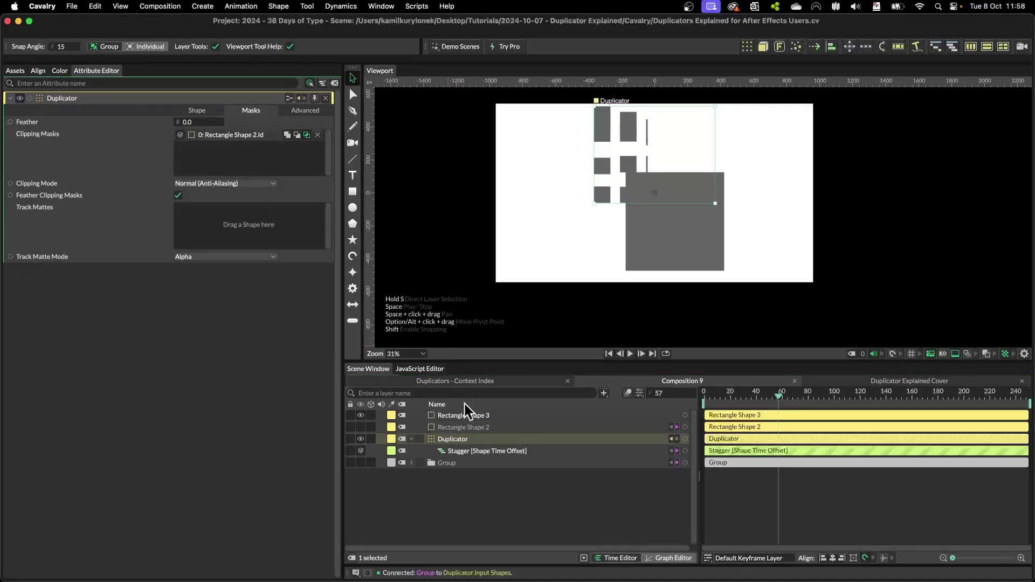
left_click_drag(472, 418, 267, 157)
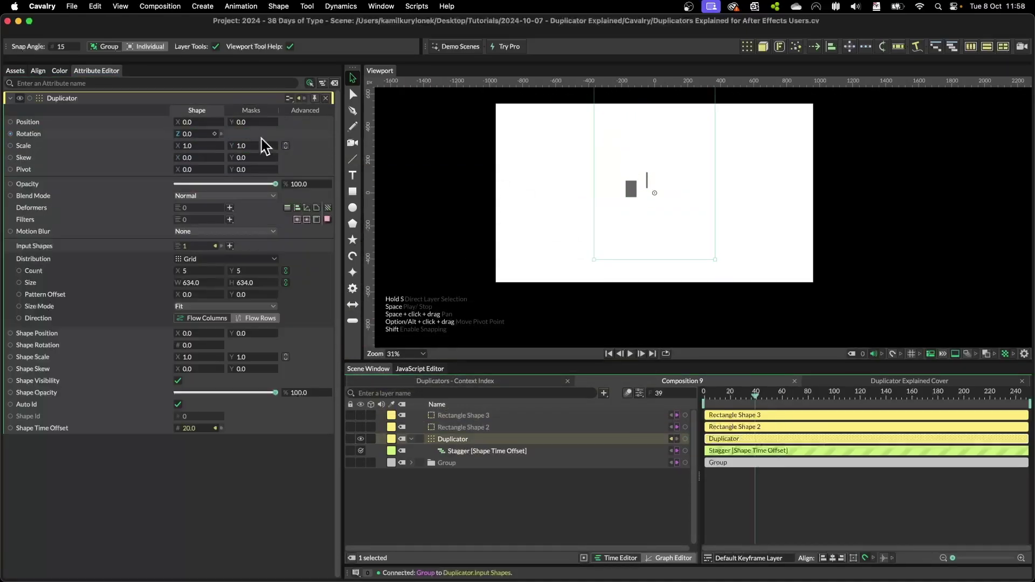
Step: Try different combine modes for both masks, then preview the masked animation to frame 97
left_click(253, 110)
left_click(287, 136)
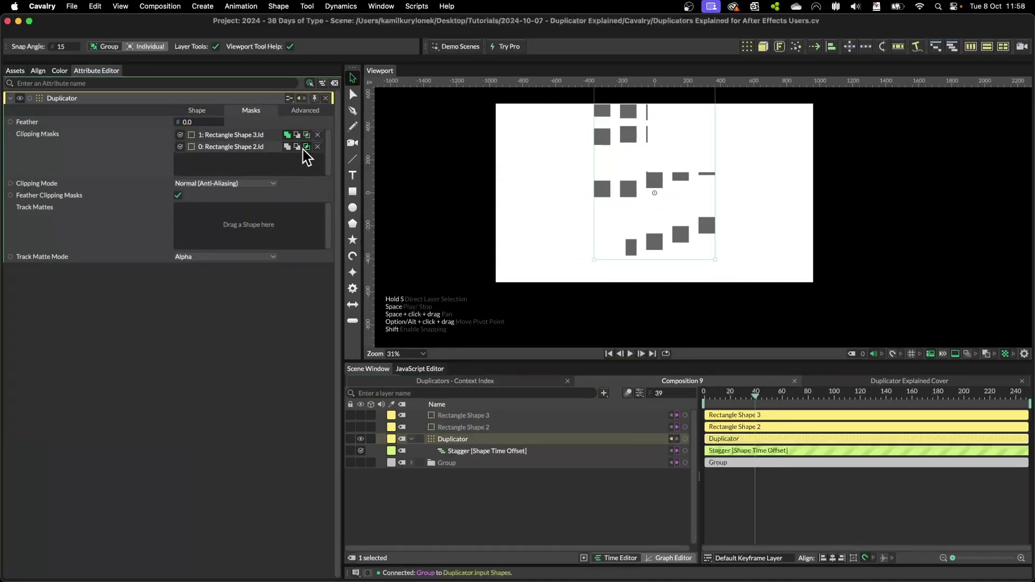
left_click(297, 147)
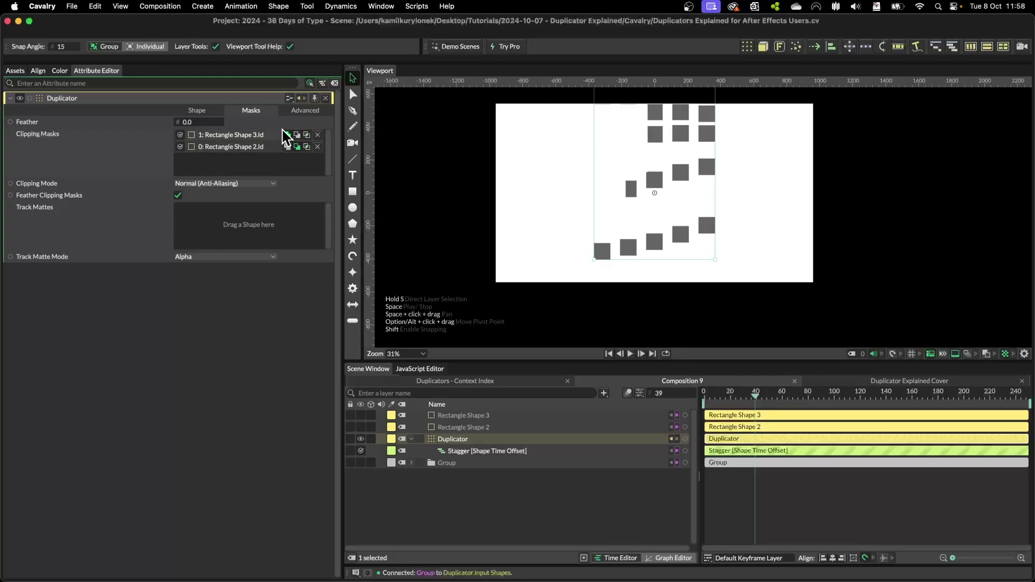
left_click(297, 134)
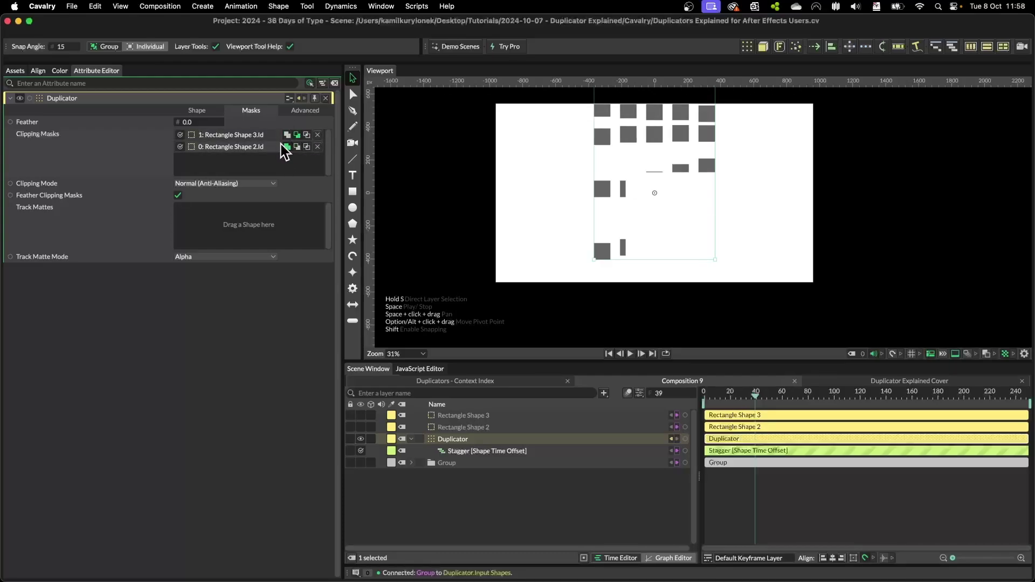
left_click(288, 134)
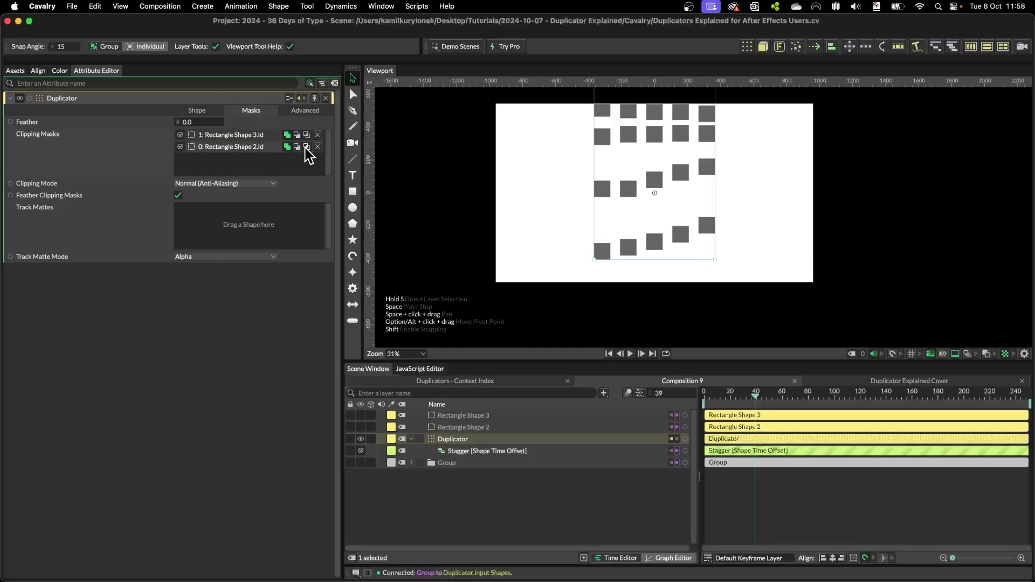
left_click(307, 147)
left_click_drag(726, 396, 830, 395)
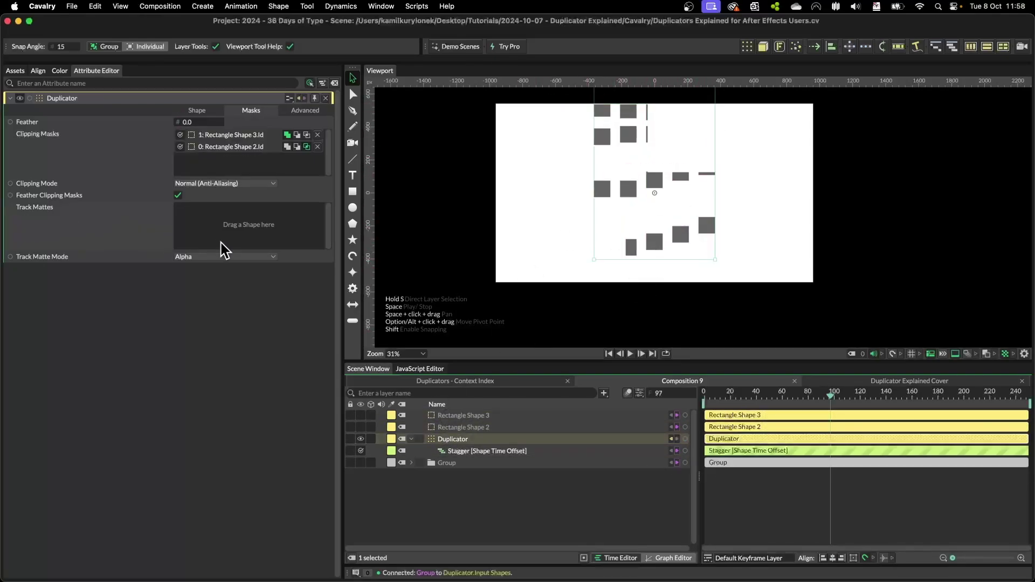
Step: Remove both clipping masks and add Rectangle Shape 2 and Rectangle Shape 3 as track mattes
left_click(317, 147)
left_click(318, 134)
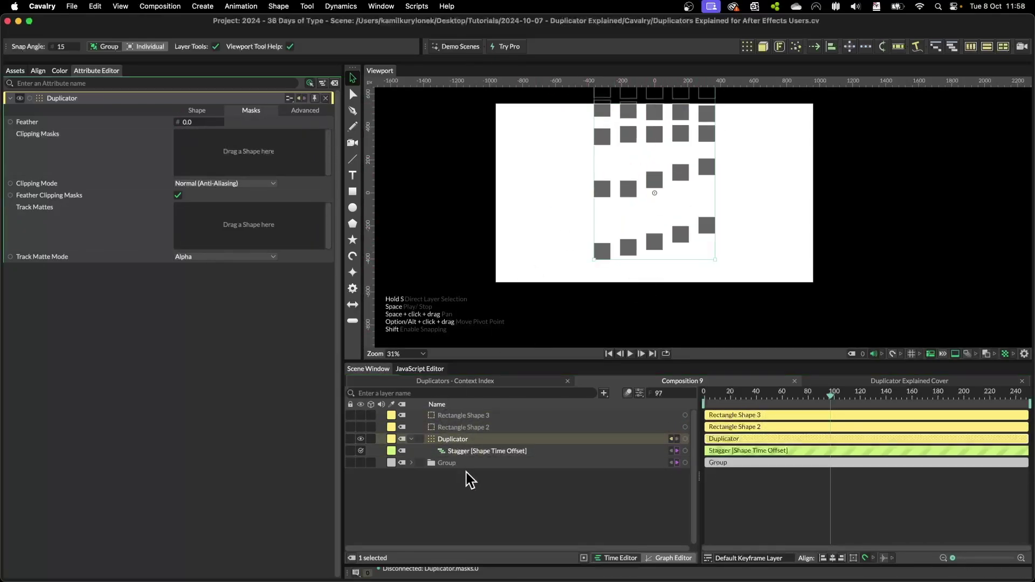
left_click_drag(477, 431, 249, 215)
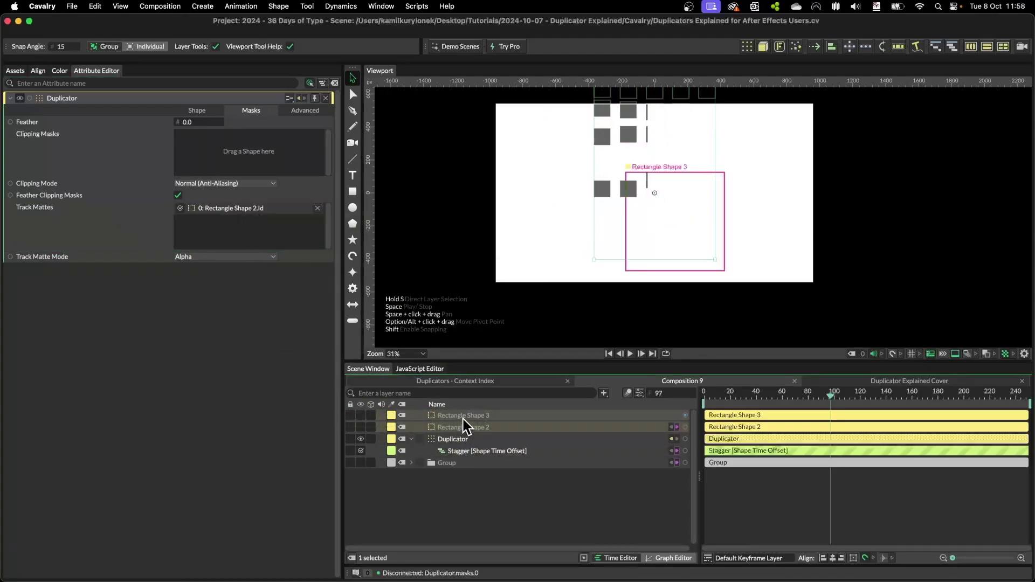
left_click_drag(464, 417, 253, 232)
Step: Compare Alpha Inverted track matte mode, settle on Alpha, and preview to frame 157
left_click(788, 398)
left_click(221, 257)
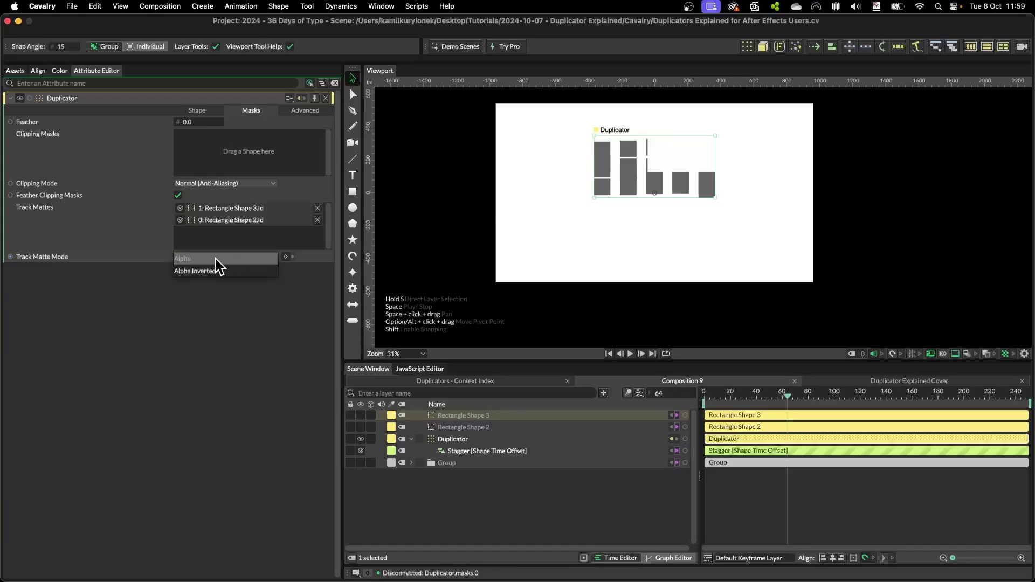
left_click(212, 260)
left_click(212, 259)
left_click(211, 270)
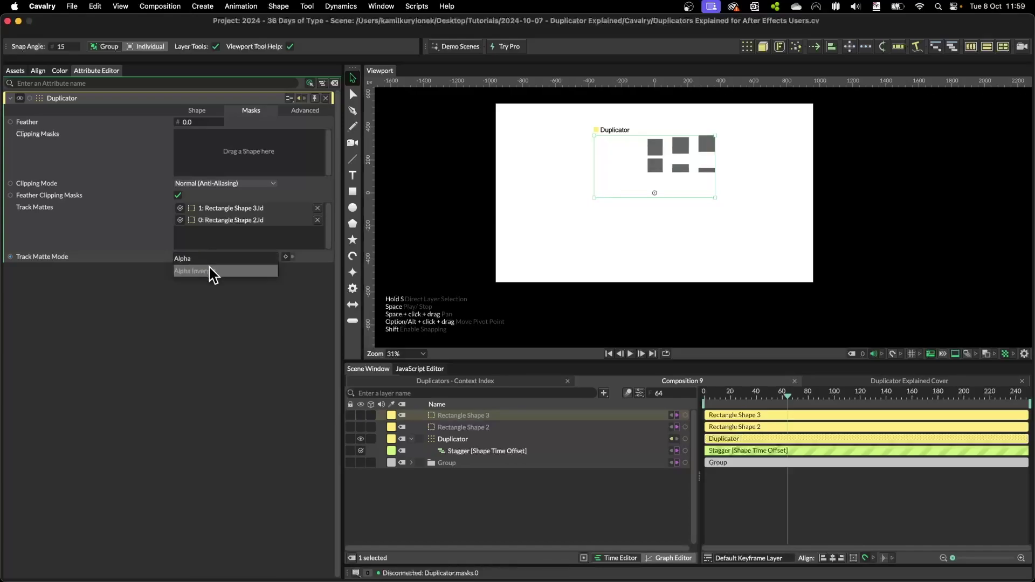
left_click(213, 257)
left_click(213, 253)
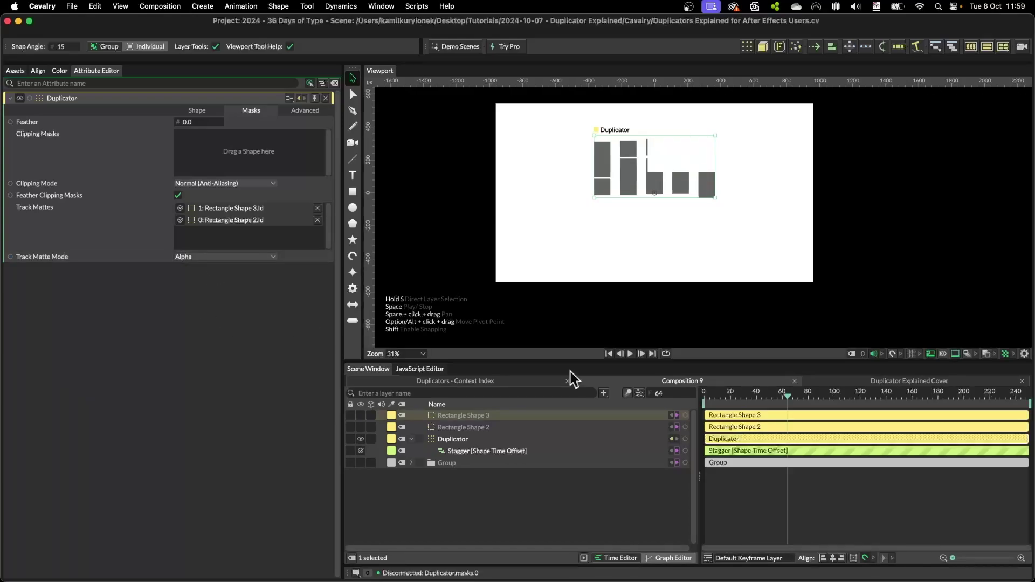
left_click_drag(753, 399, 928, 410)
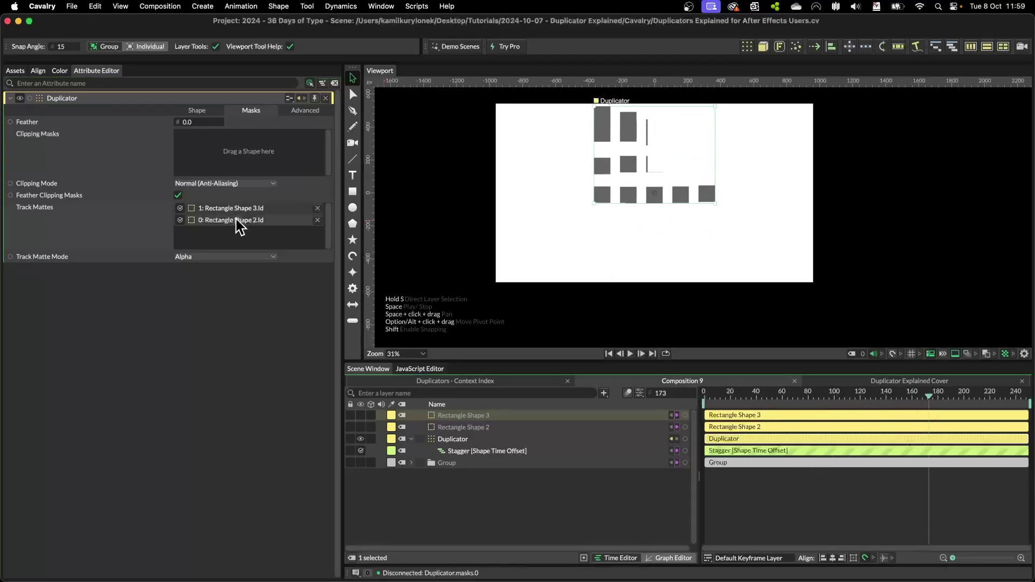
Step: Remove Rectangle Shape 2's track matte and toggle 2.5D on the Duplicator
left_click(317, 220)
left_click(305, 110)
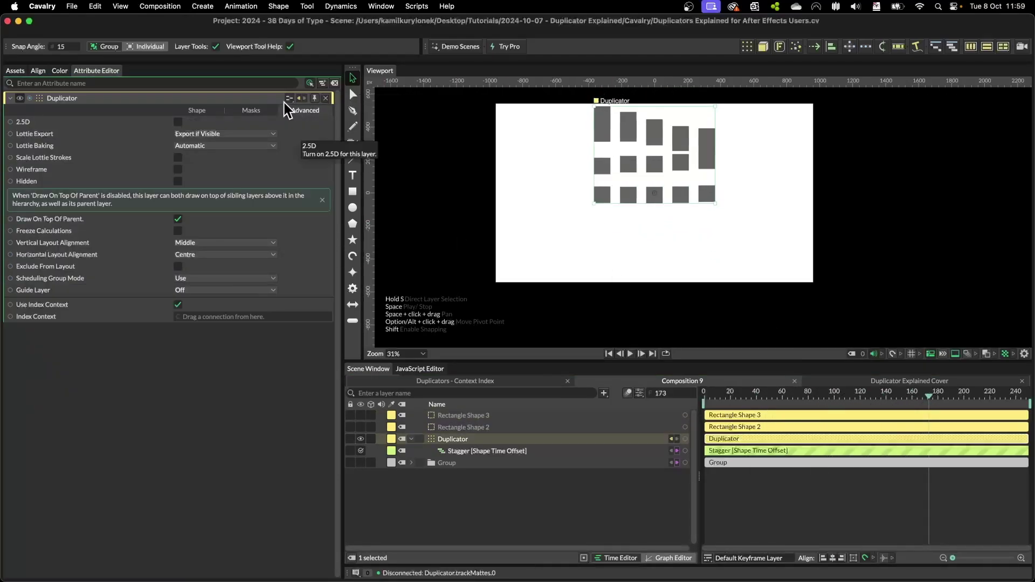
left_click(178, 122)
left_click(177, 123)
left_click(371, 439)
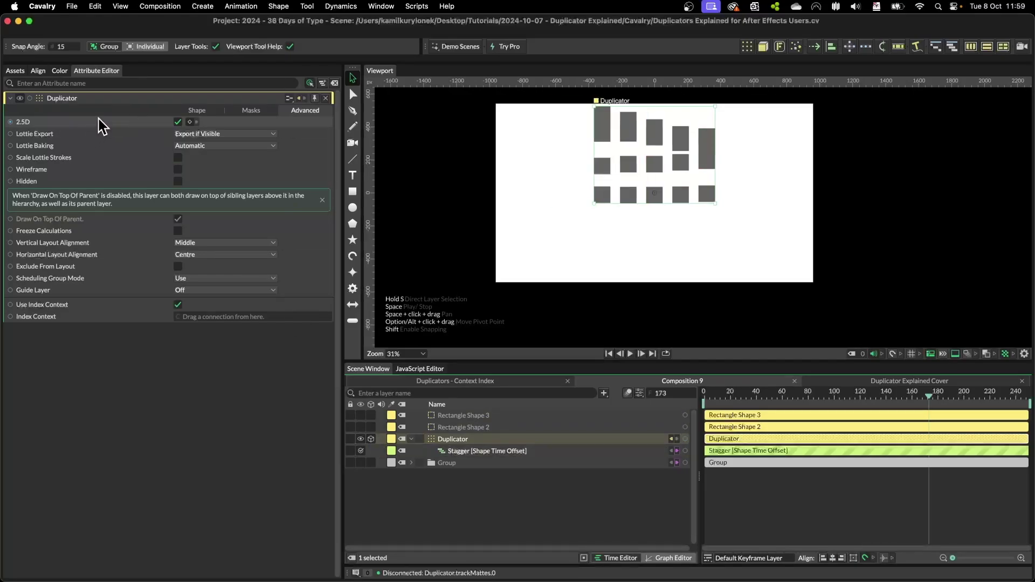
Step: Add a camera looking at Y 495, Z 177, preview the perspective, then delete it
left_click(353, 142)
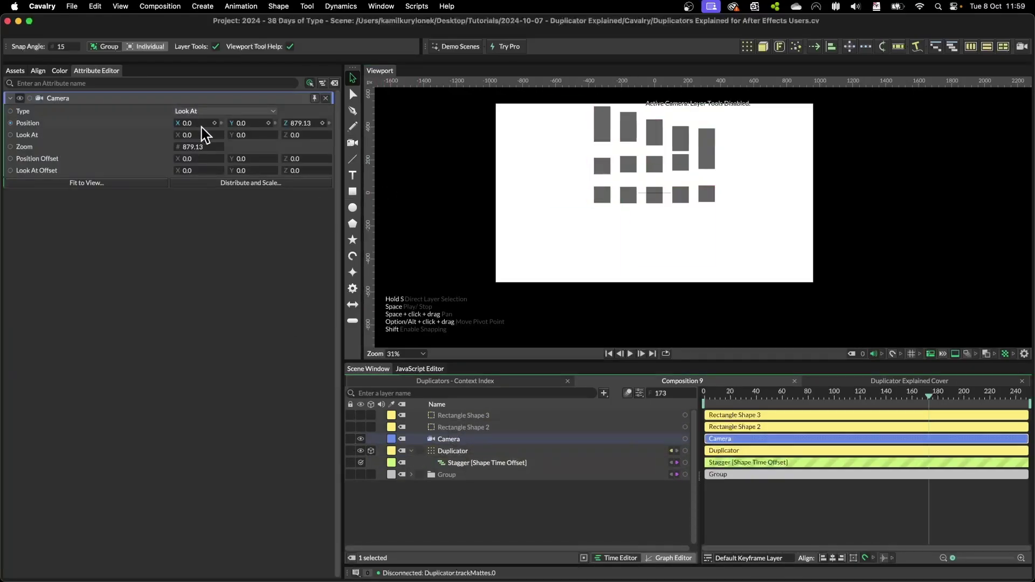
left_click_drag(245, 135, 501, 183)
left_click_drag(310, 139, 509, 150)
left_click(711, 392)
left_click_drag(716, 396, 855, 396)
key("Delete")
Step: Review the Duplicator's Lottie Export and Lottie Baking options, leaving Baking at Automatic
left_click(461, 440)
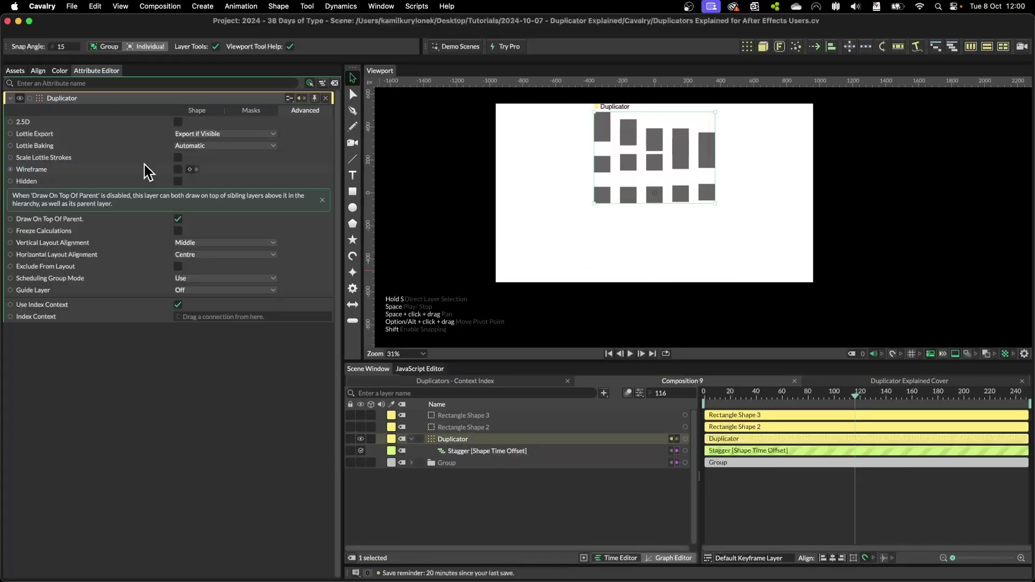
left_click(219, 134)
left_click(216, 134)
left_click(215, 146)
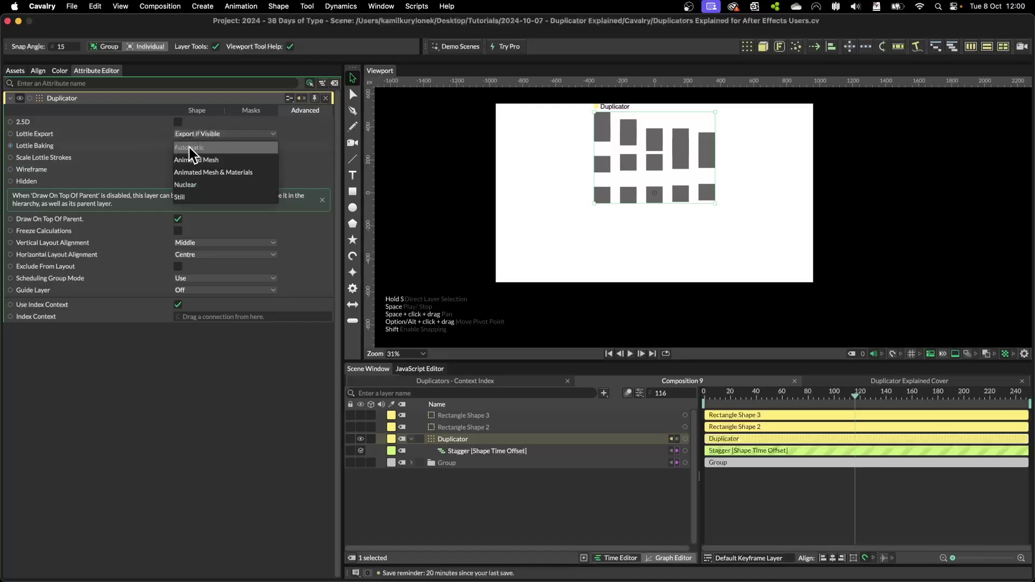
left_click(201, 148)
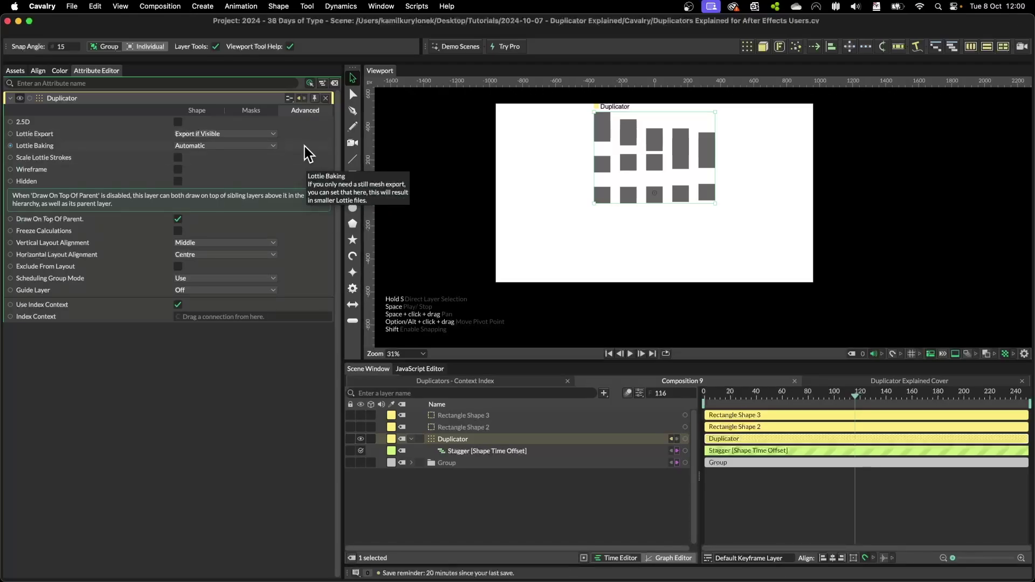
Step: Undo the last layer connection, switch the Duplicator to wireframe, and select the Group layer
key("super+z")
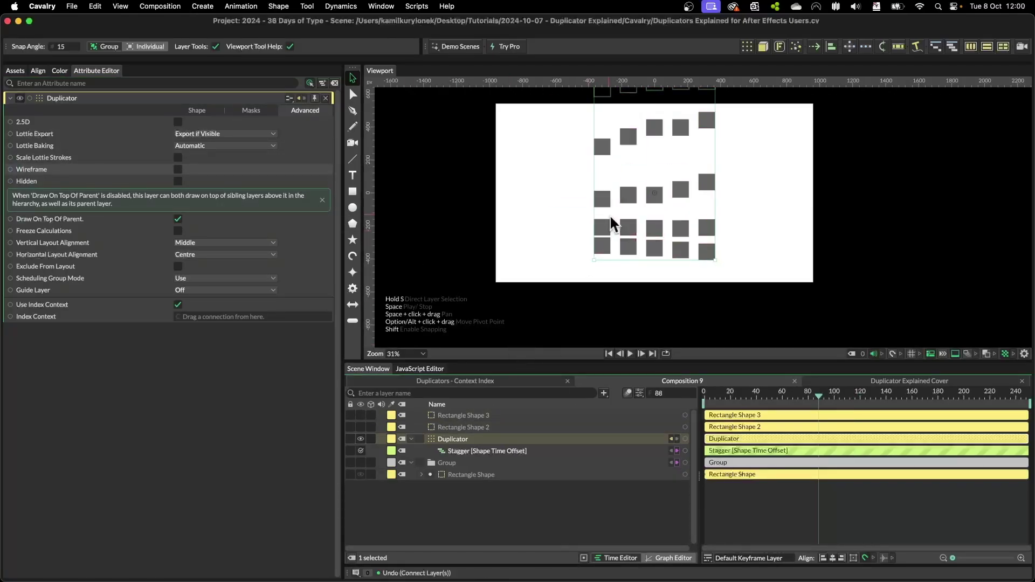
left_click(178, 169)
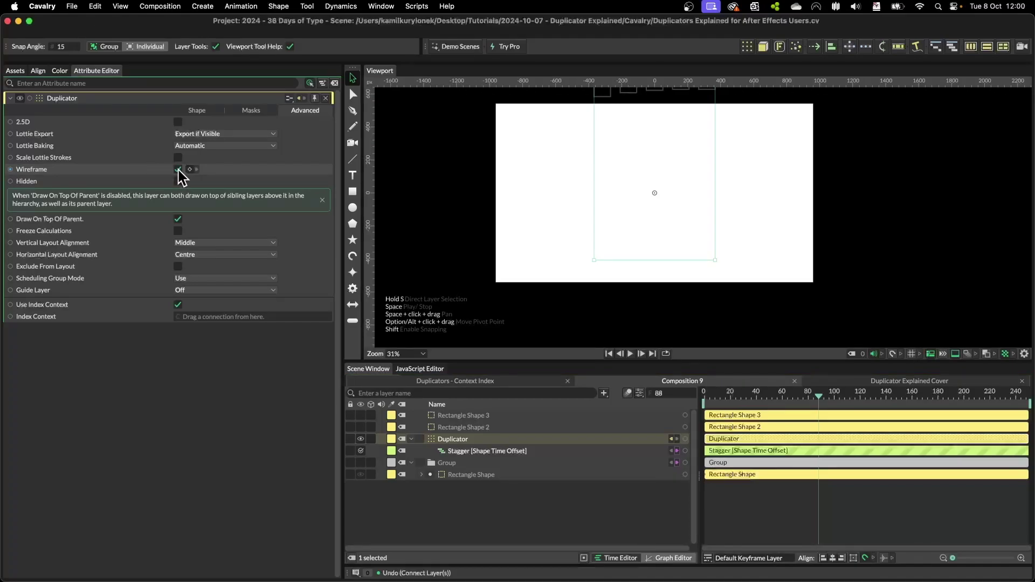
left_click(453, 464)
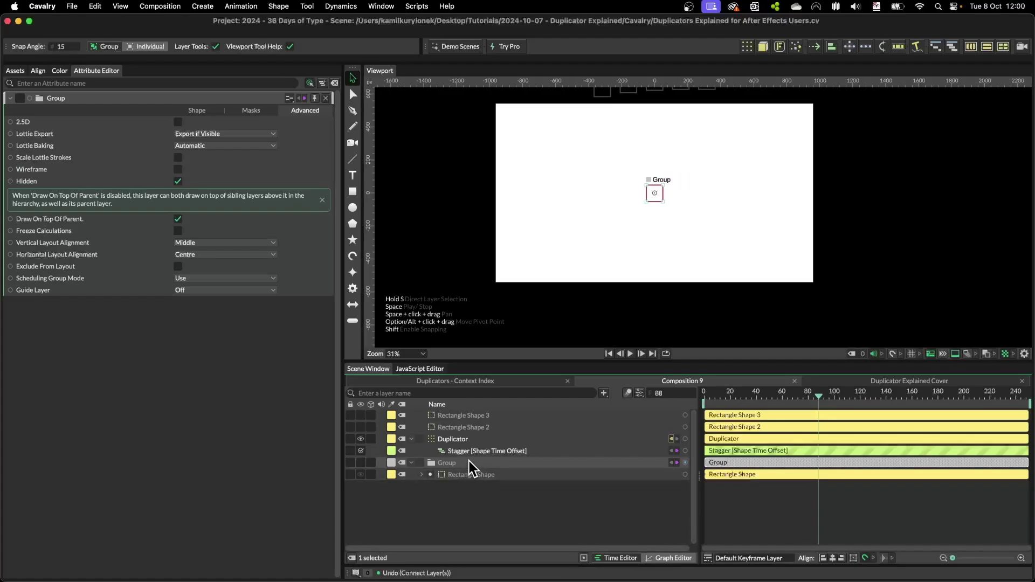
Step: Replace the Duplicator's Group input with Rectangle Shape, keeping wireframe display on
left_click_drag(682, 474, 454, 445)
mouse_move(485, 446)
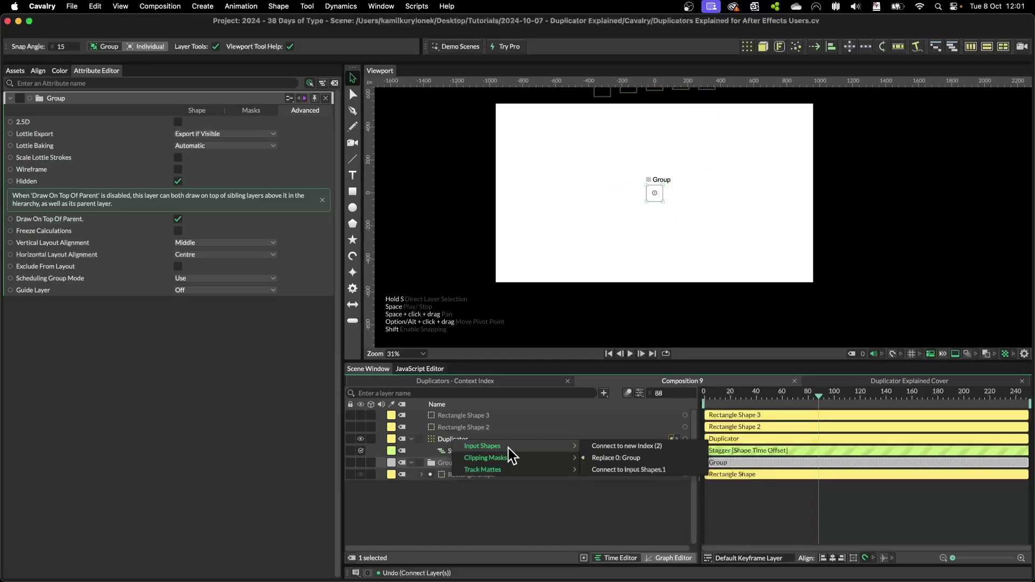
left_click(619, 458)
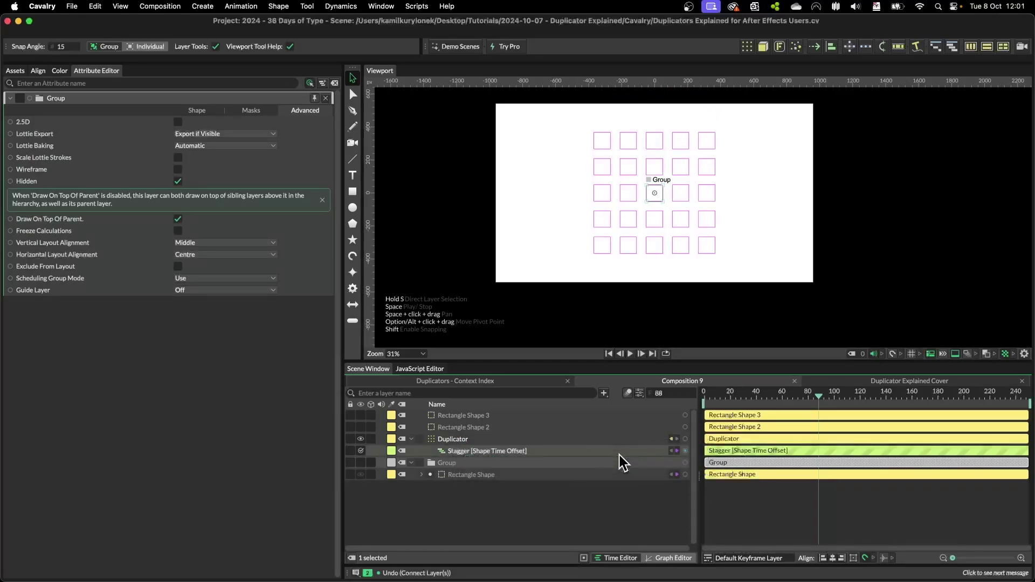
left_click(461, 439)
left_click(178, 170)
left_click(179, 170)
Step: Toggle the Duplicator's Hidden state, leaving the layer hidden
scroll(693, 192, "up", 10)
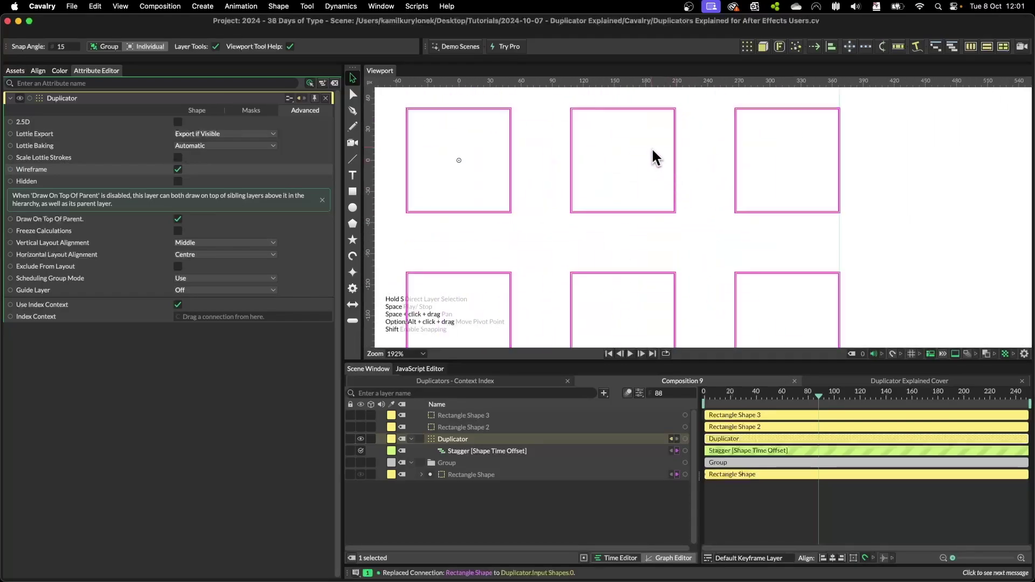
scroll(605, 245, "down", 8)
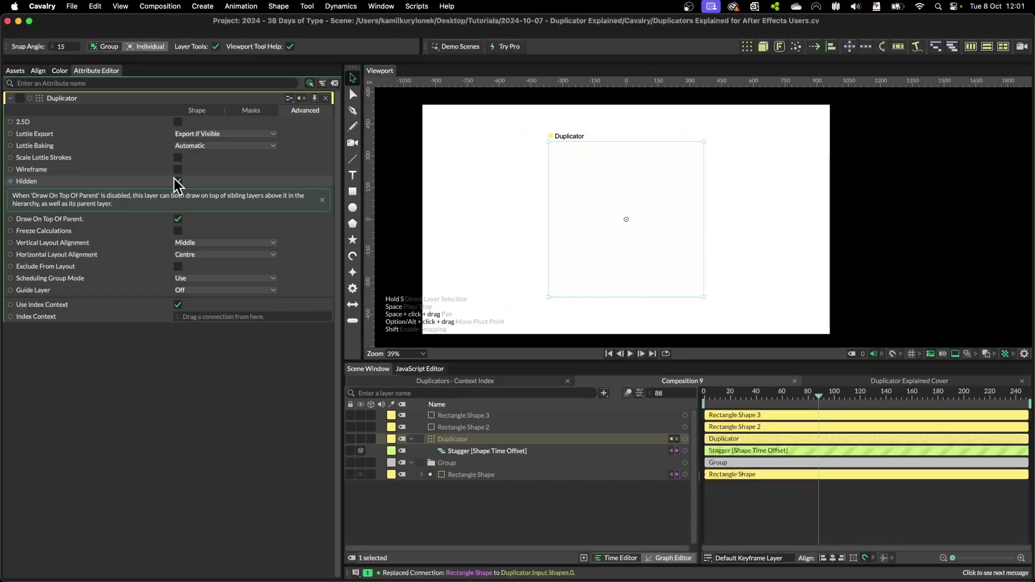
left_click(178, 181)
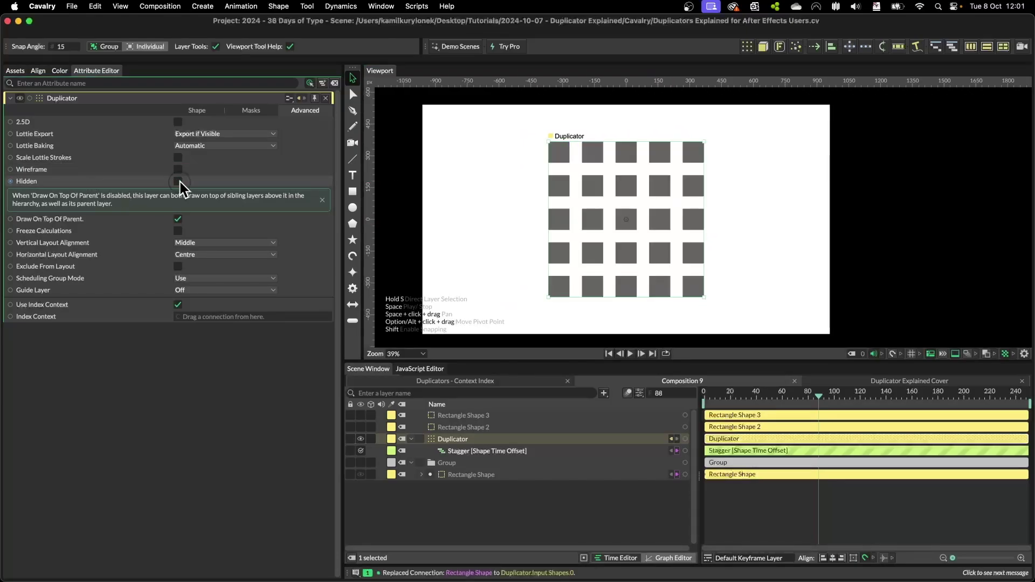
left_click(179, 181)
left_click(178, 181)
left_click(178, 182)
left_click(361, 438)
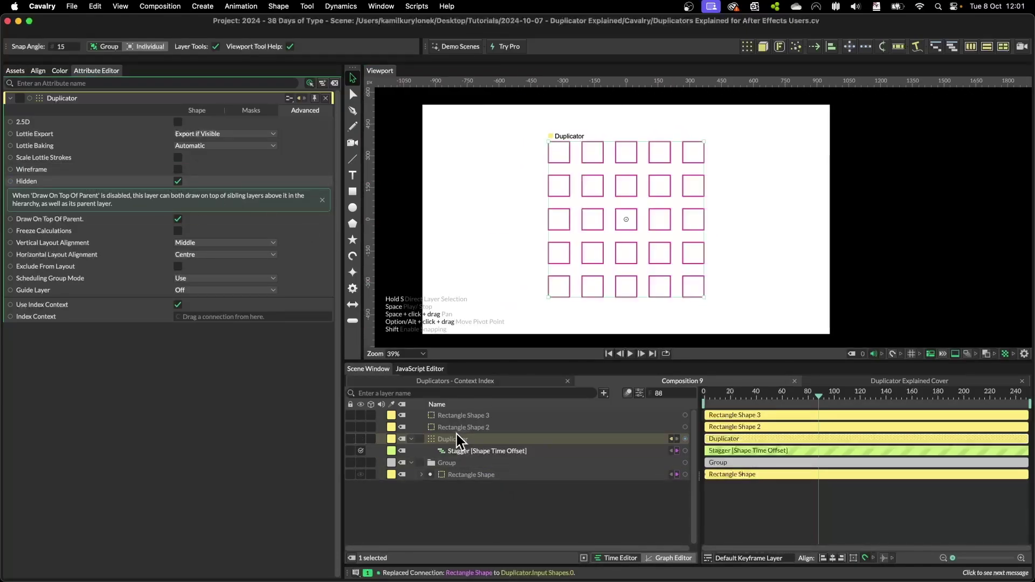
left_click(360, 439)
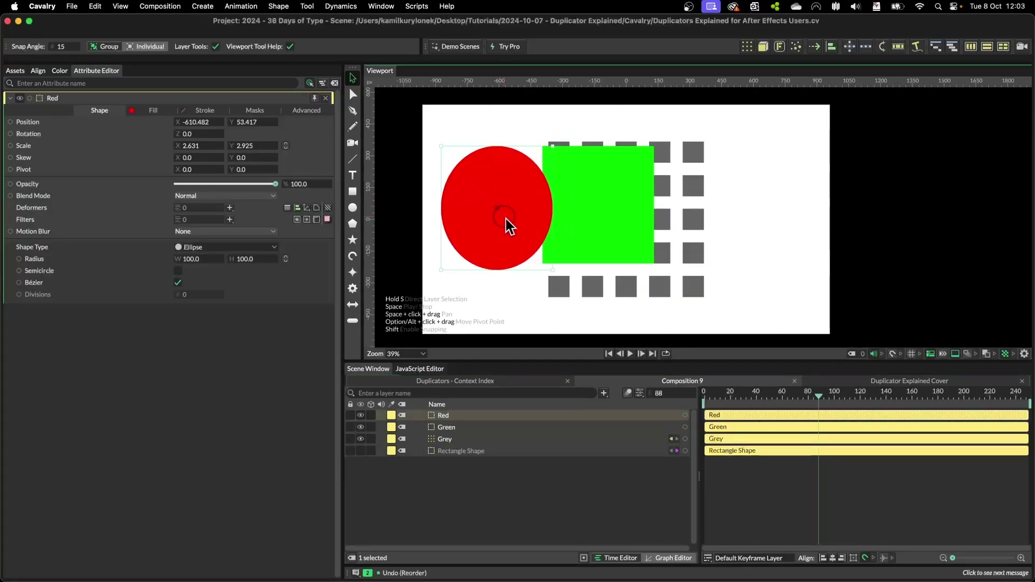
Step: Move the red circle up, the green square up-left, and the grey grid down-right
left_click_drag(506, 219, 513, 182)
left_click(643, 219)
mouse_move(639, 216)
left_mouse_down()
mouse_move(637, 202)
mouse_move(623, 207)
left_mouse_up()
left_click(672, 244)
left_click_drag(689, 260, 729, 278)
Step: Parent Green and Grey under Red and move the circle with its children to -429.881, 144.99
left_click(443, 417)
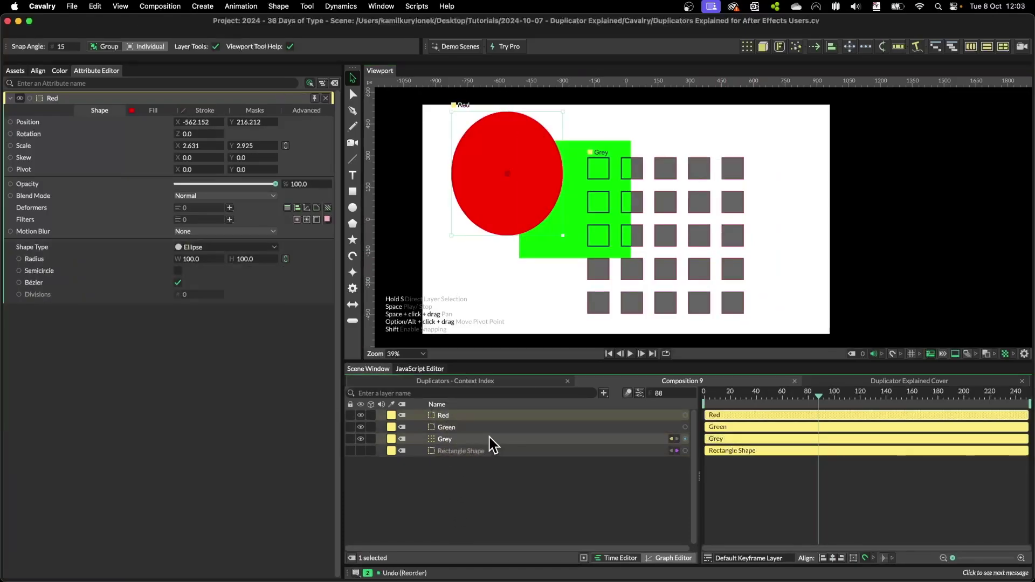
mouse_move(446, 428)
left_mouse_down()
mouse_move(451, 413)
mouse_move(460, 434)
mouse_move(453, 420)
left_mouse_up()
left_click_drag(481, 178, 509, 193)
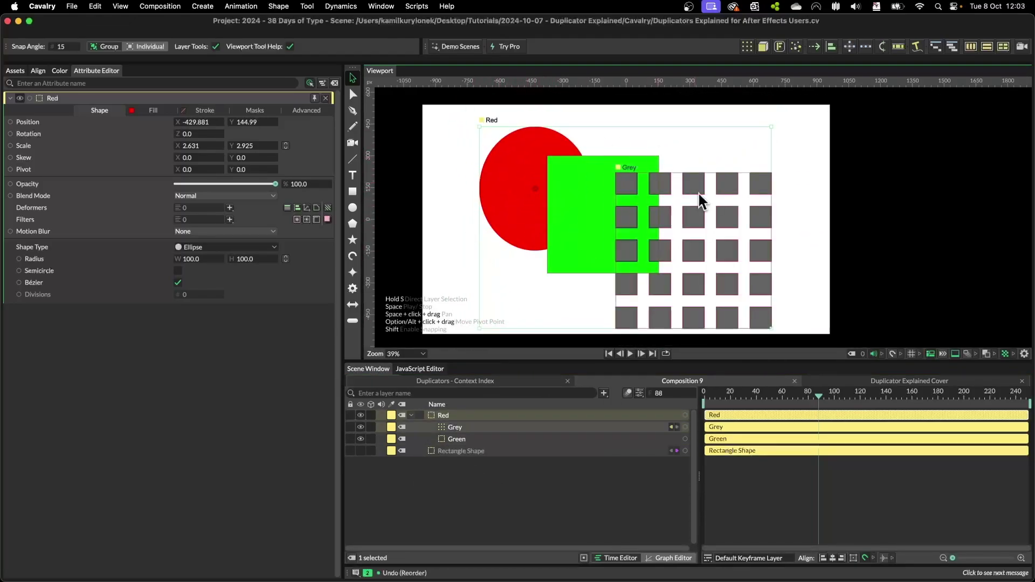
left_click(457, 439)
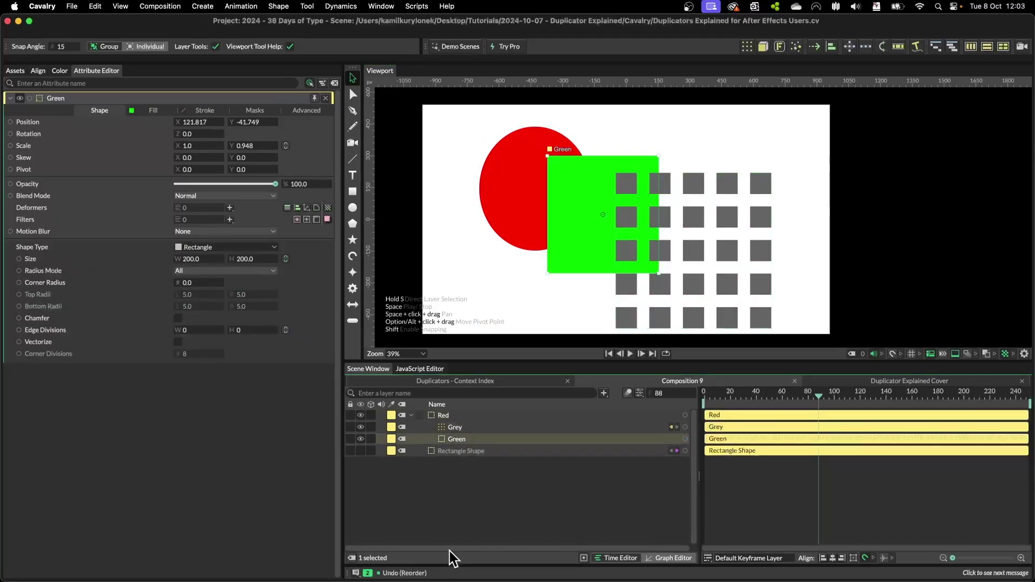
left_click(520, 426)
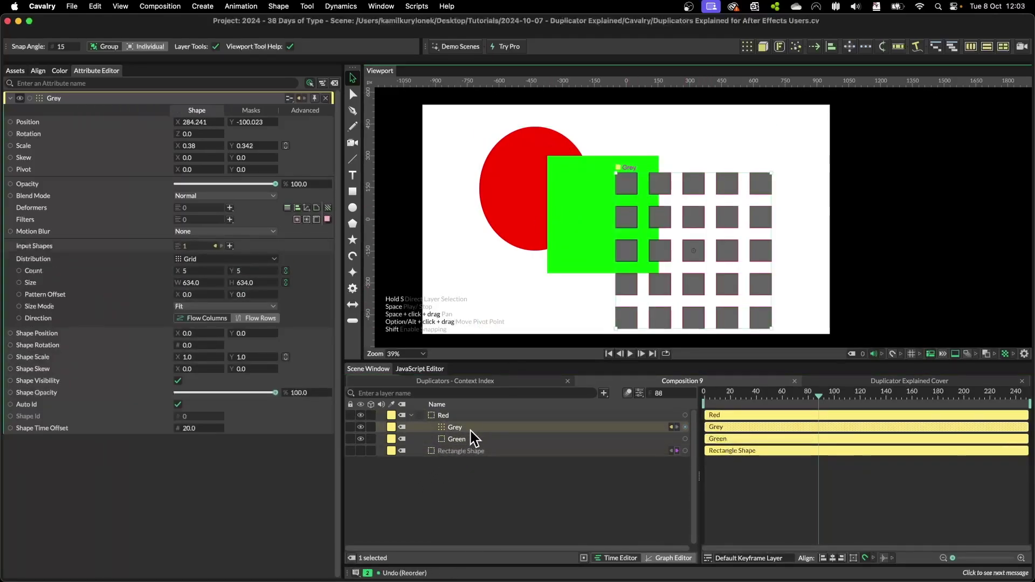
Step: Move the grey grid left and turn off Draw On Top Of Parent for Grey and Green
left_click_drag(767, 278, 647, 276)
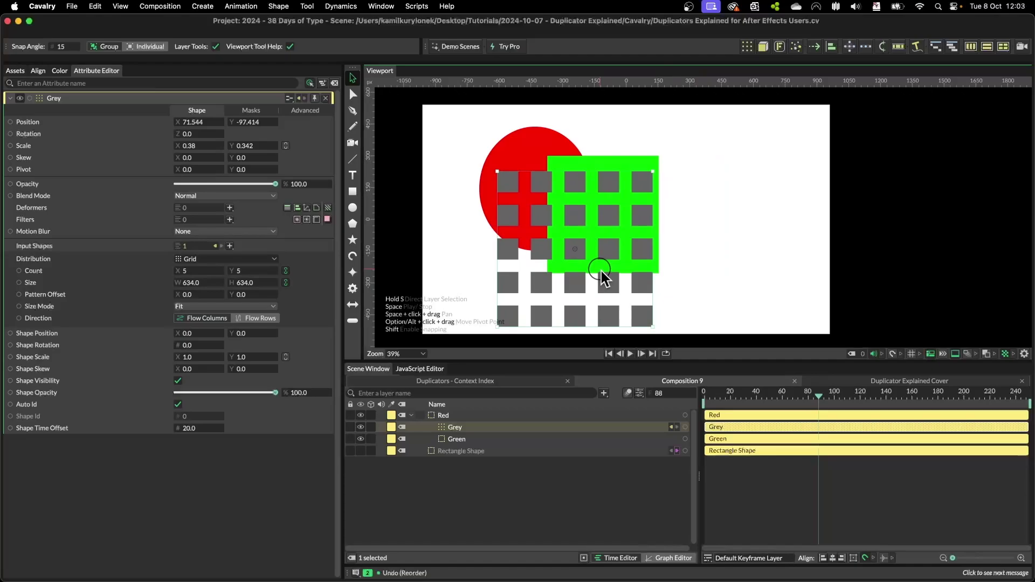
left_click(298, 109)
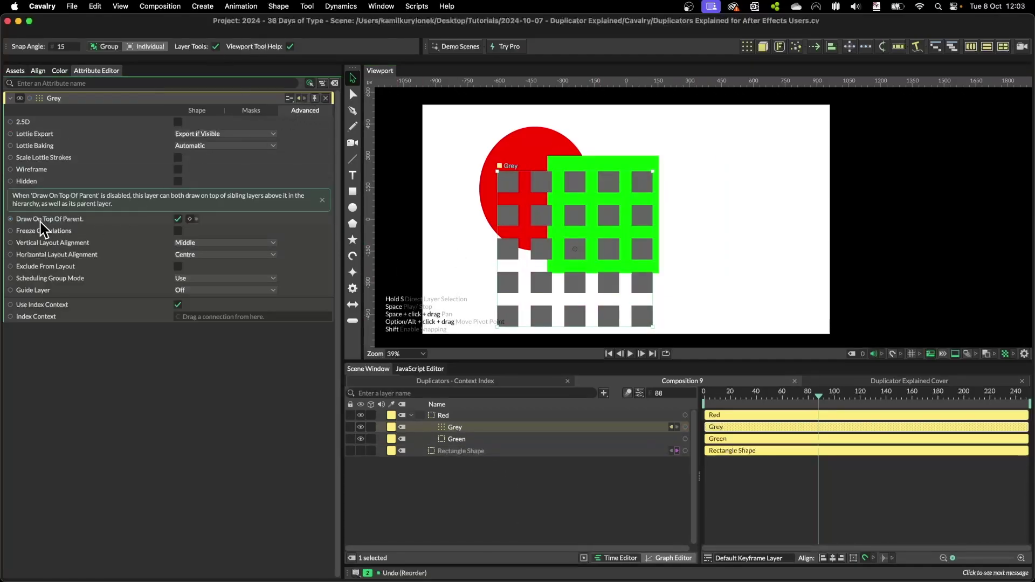
left_click(178, 219)
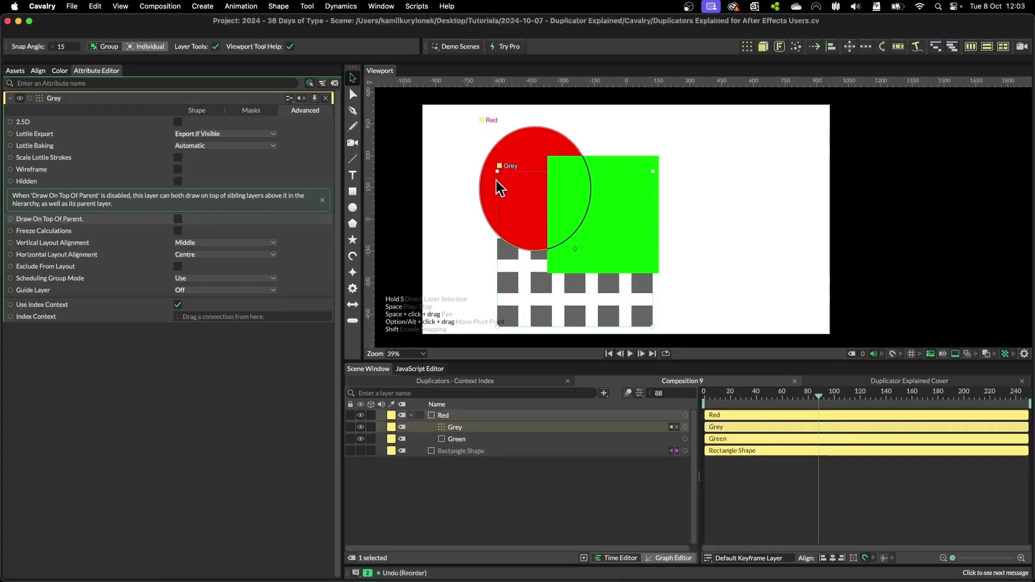
left_click(471, 438)
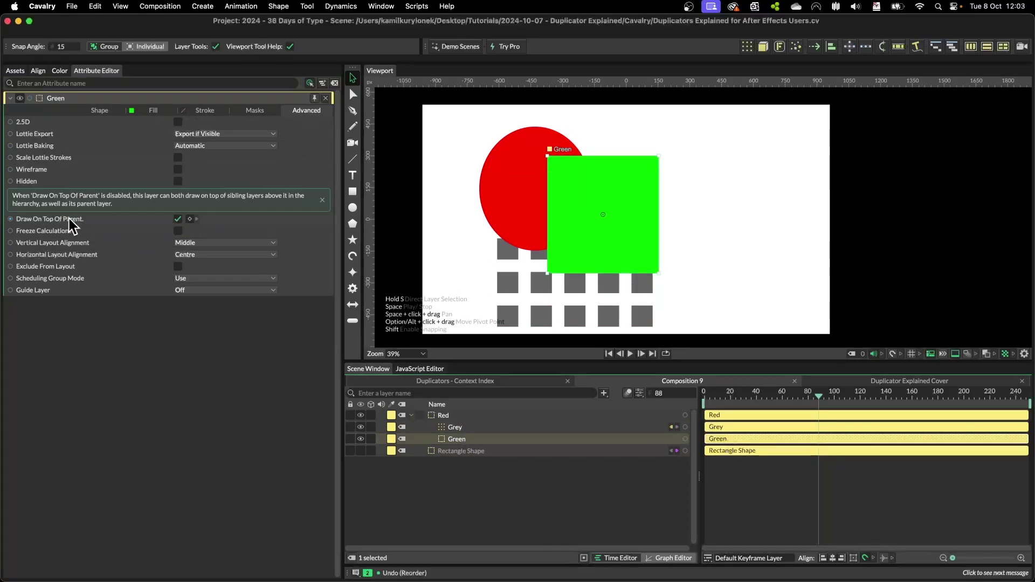
left_click(177, 219)
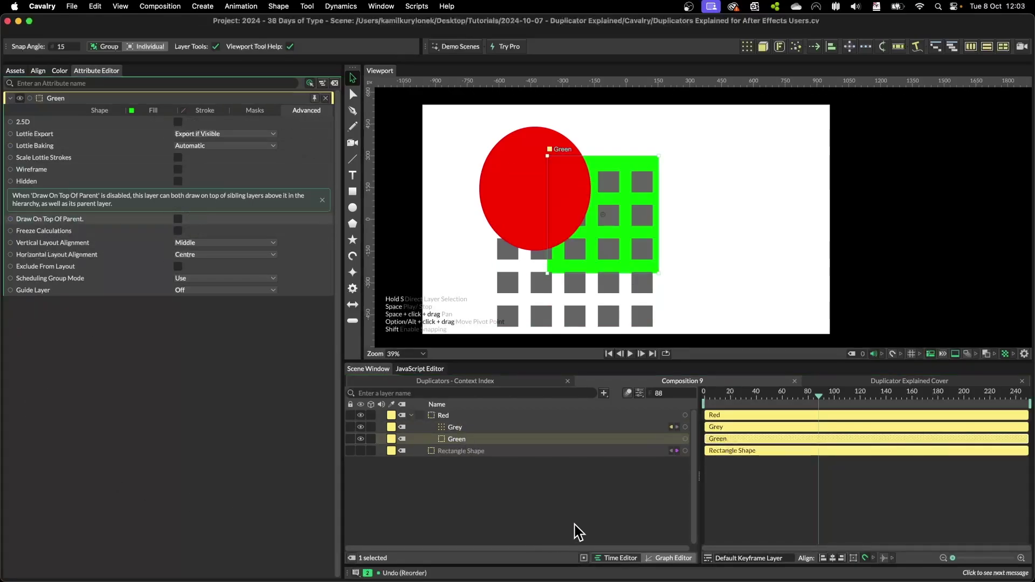
left_click(568, 463)
Step: Reposition the Red group up-right and the grey grid slightly left and down
left_click(485, 415)
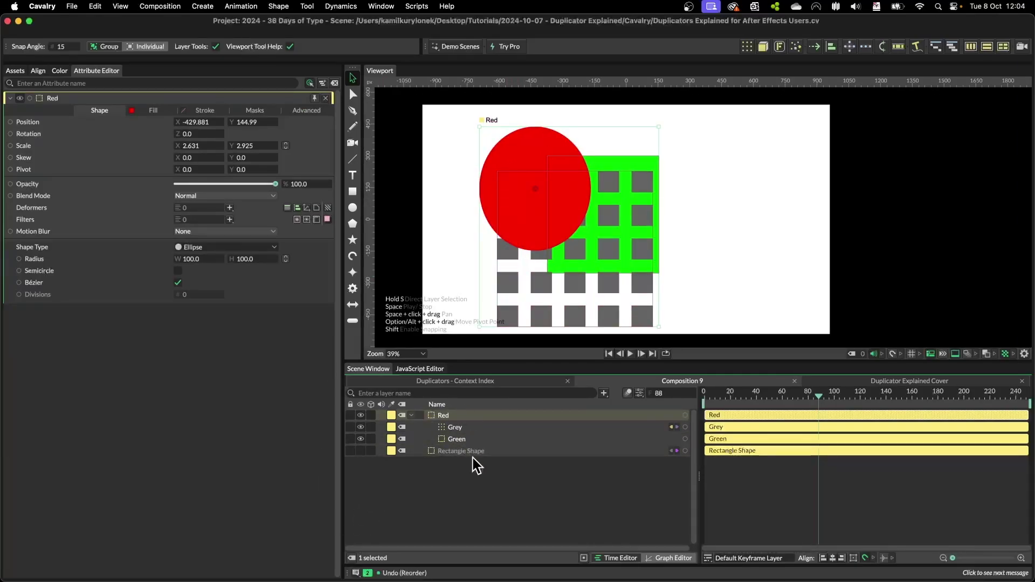
left_click_drag(522, 155, 559, 122)
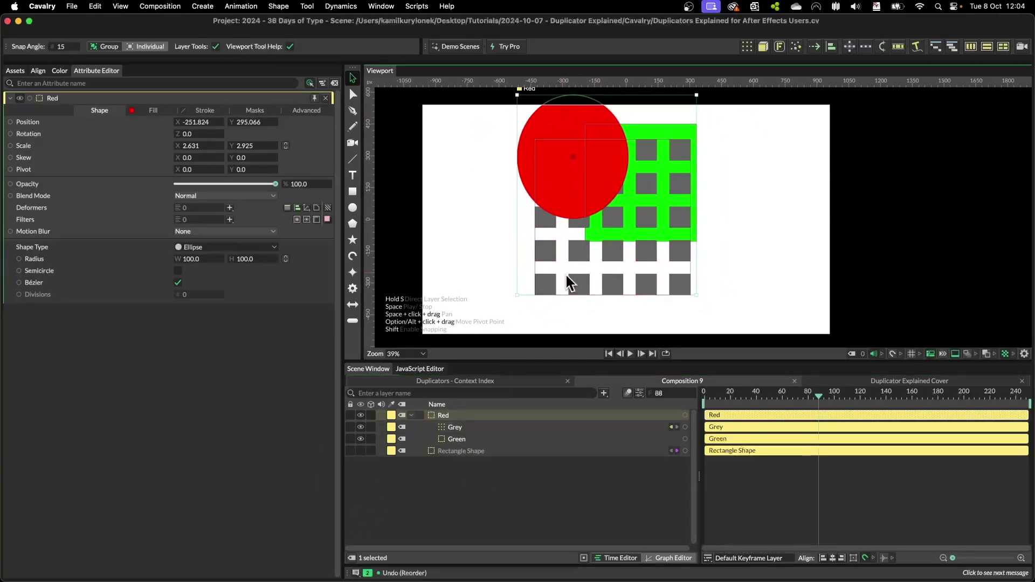
left_click(482, 331)
left_click(455, 428)
left_click_drag(614, 249, 585, 275)
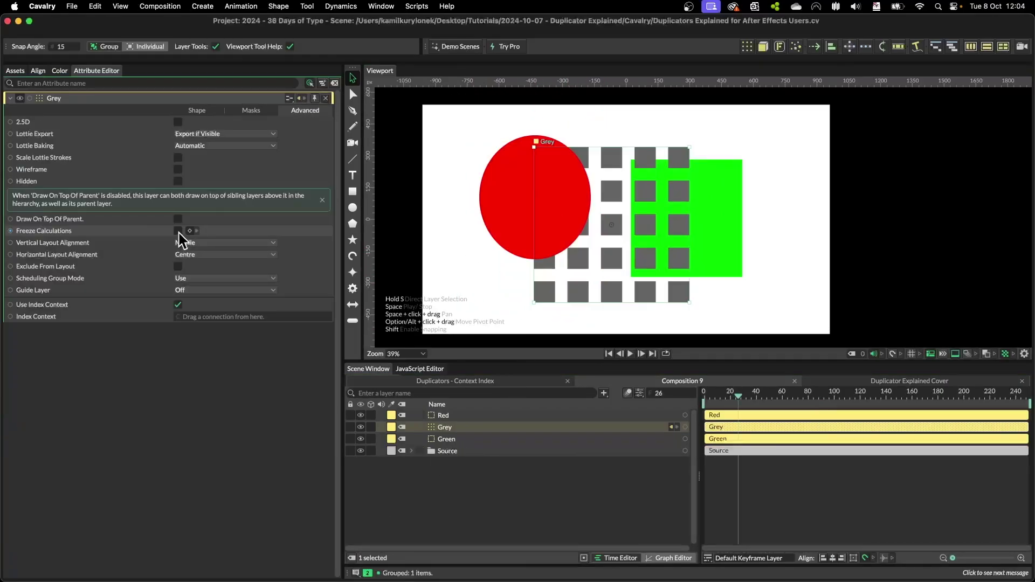
Step: Add a Noise behaviour to Grey's Shape Position, lower its Minimum, and play back the scatter
left_click(196, 110)
right_click(46, 332)
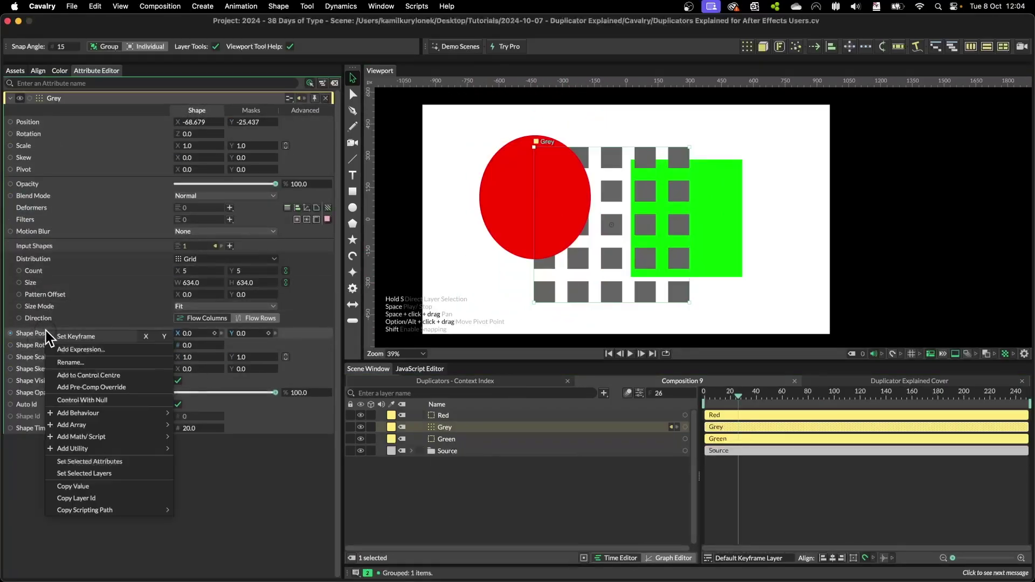
mouse_move(84, 413)
left_click(202, 421)
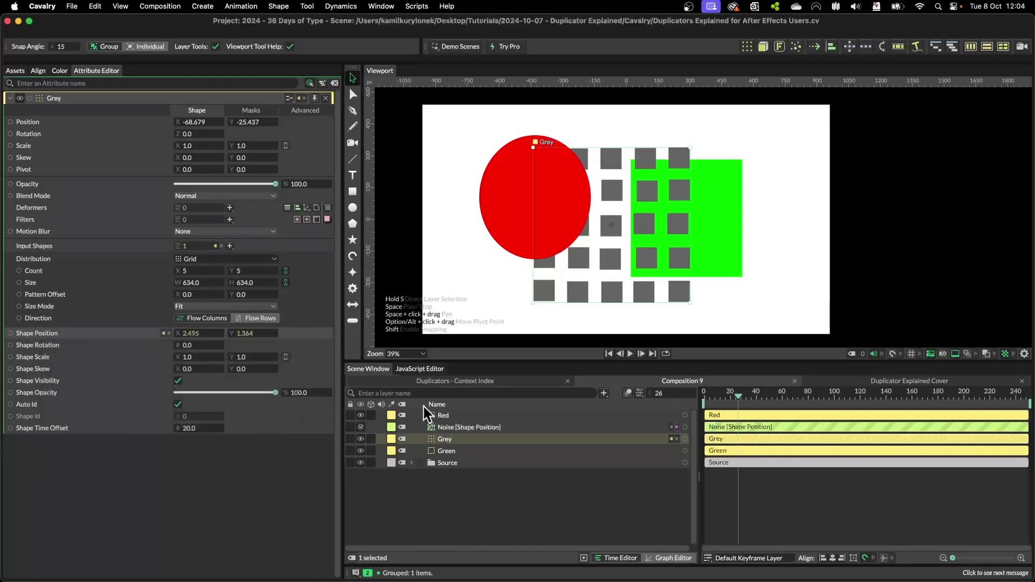
left_click_drag(444, 427, 445, 439)
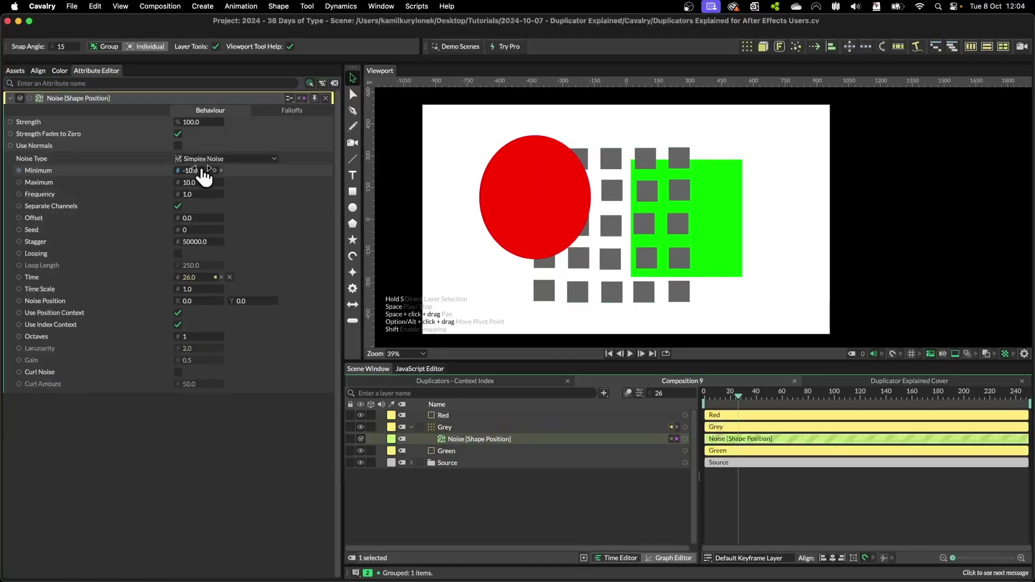
left_click_drag(203, 169, 171, 189)
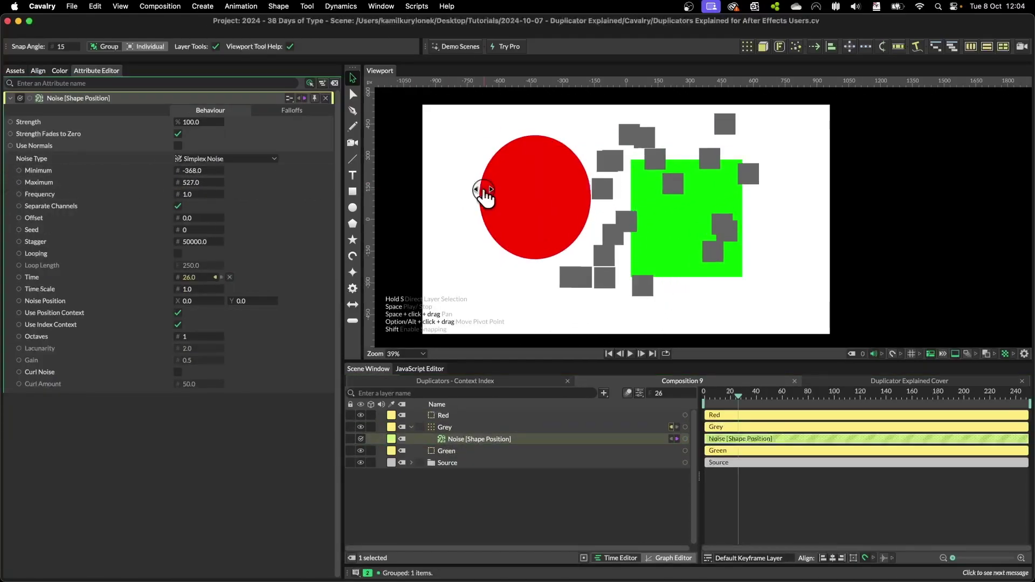
left_click(774, 499)
key("space")
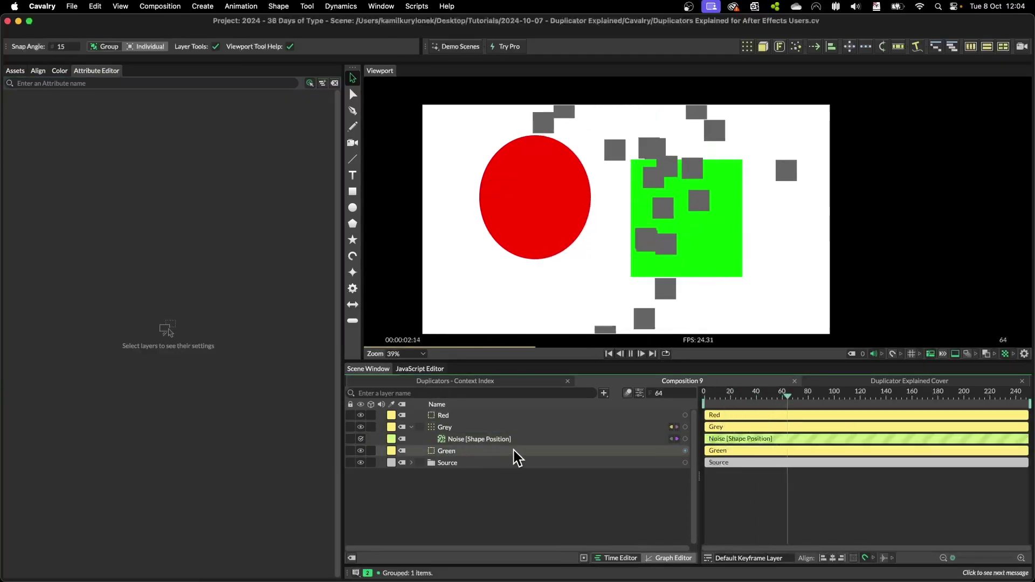
key("space")
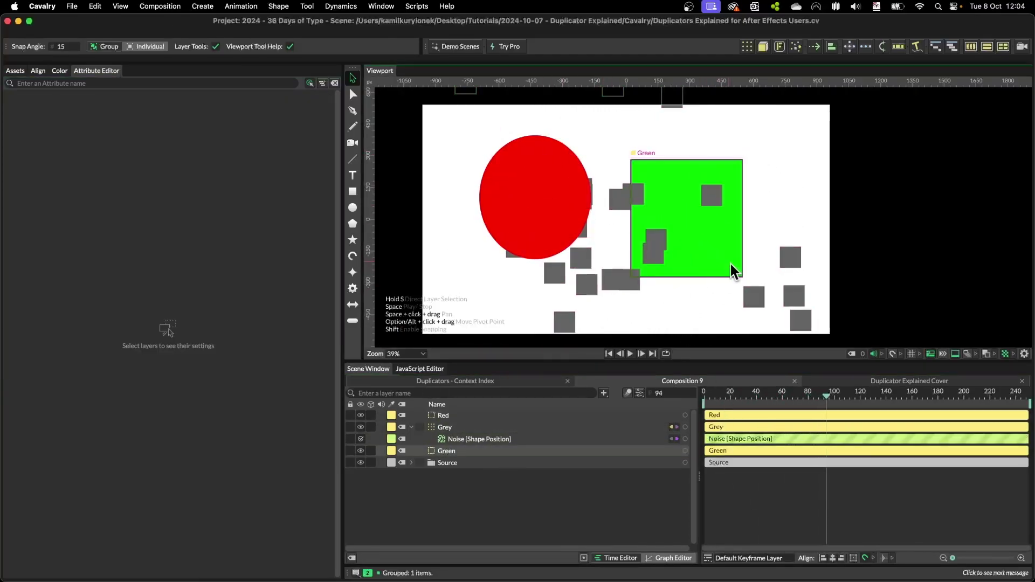
Step: Turn on Freeze Calculations for the Grey grid and move the playhead to frame 170
left_click(456, 427)
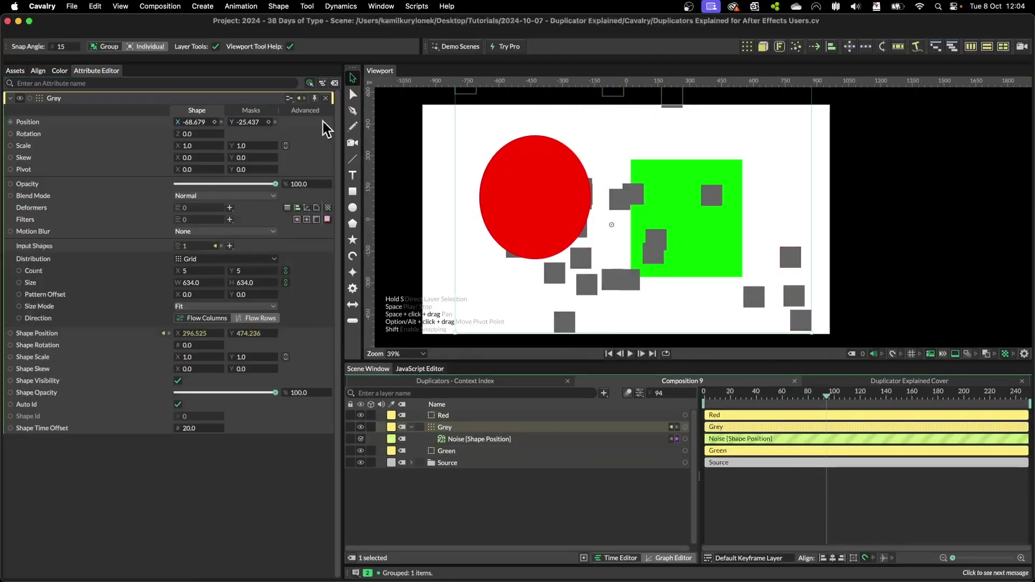
left_click(315, 112)
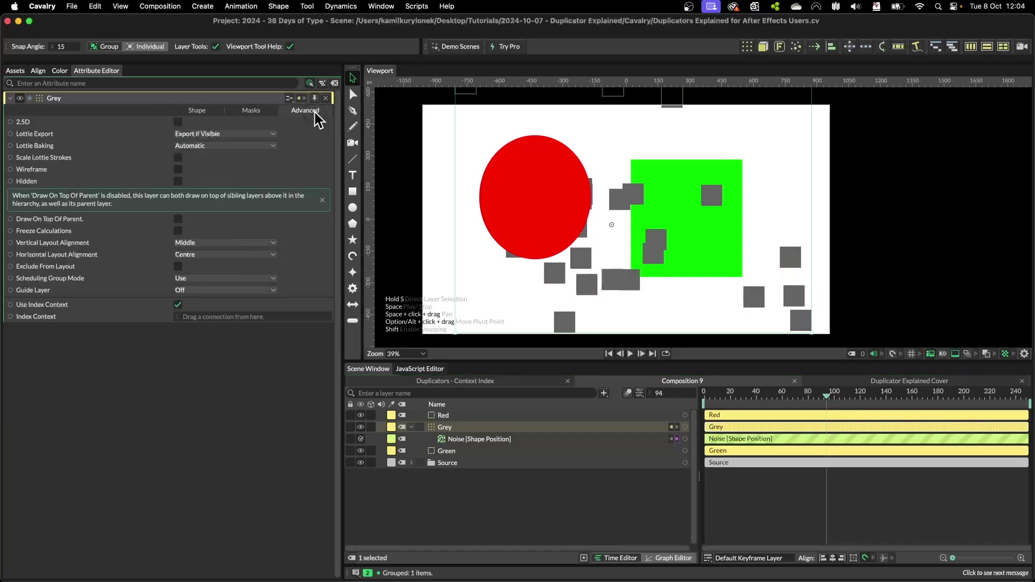
left_click(178, 231)
left_click(961, 401)
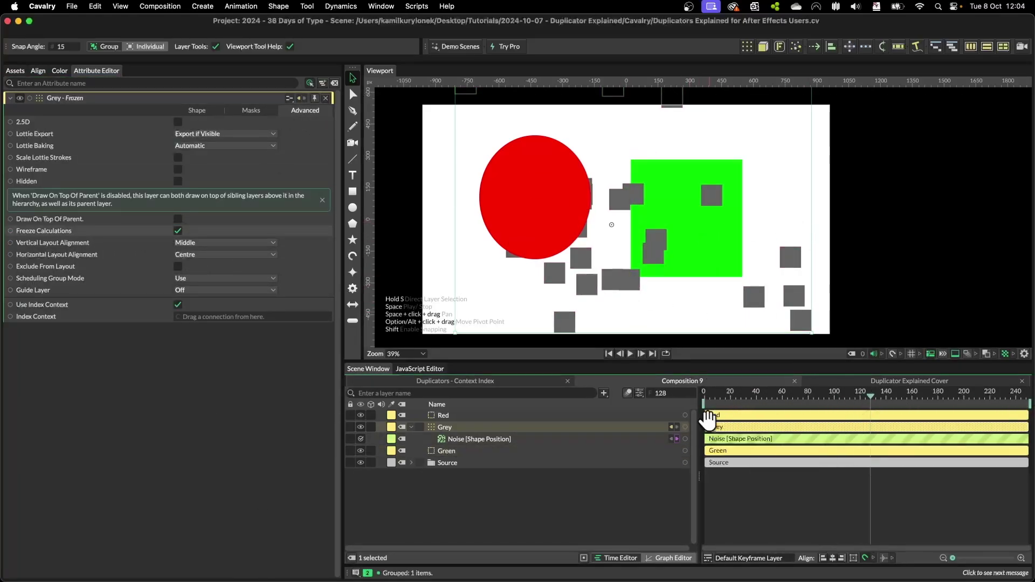
left_click(924, 397)
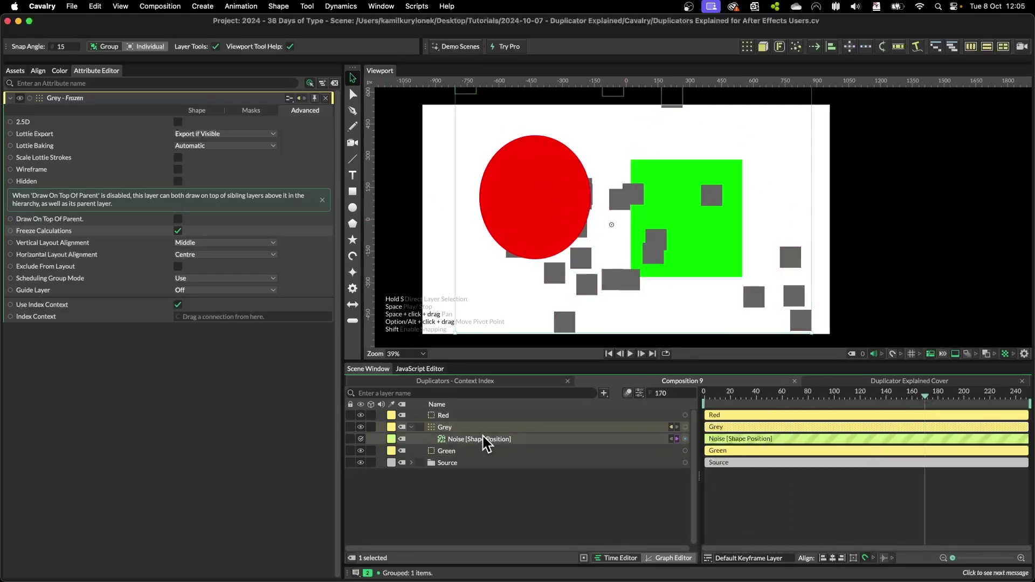
Step: Drive Freeze Calculations with an Oscillator, adjust its Minimum, play to frame 74, and undo
right_click(41, 232)
mouse_move(134, 311)
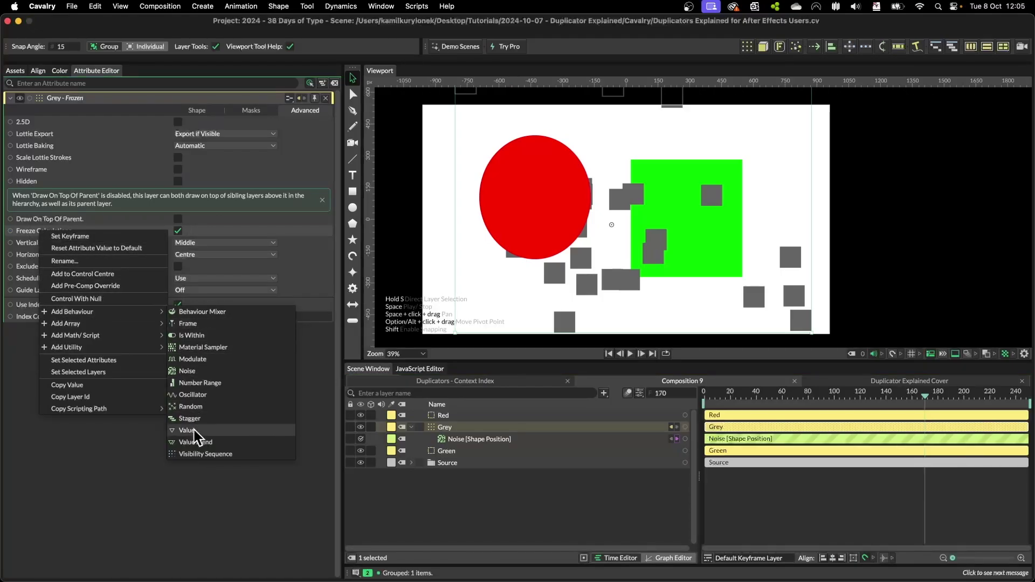
left_click(189, 400)
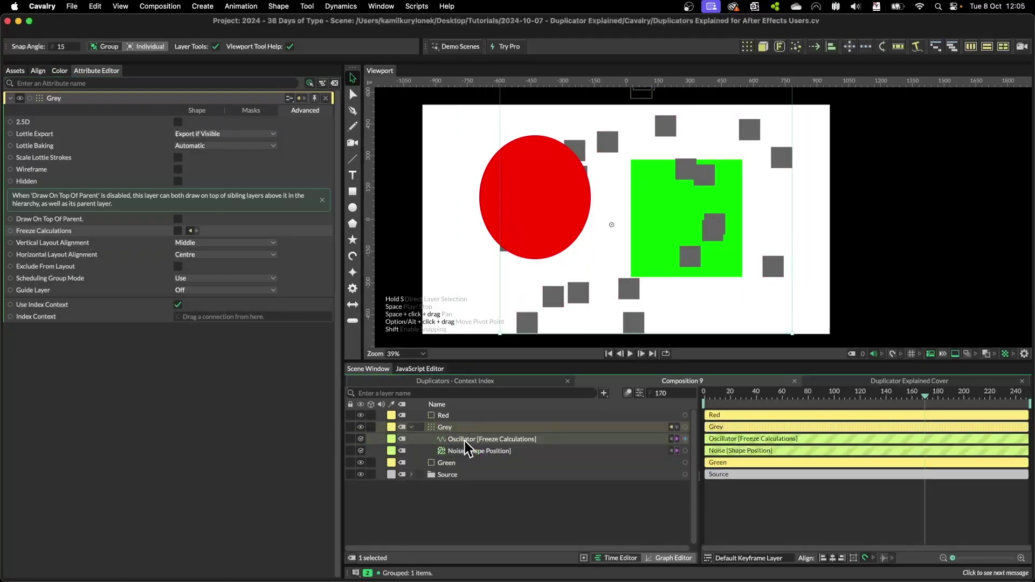
left_click(466, 440)
left_click(195, 182)
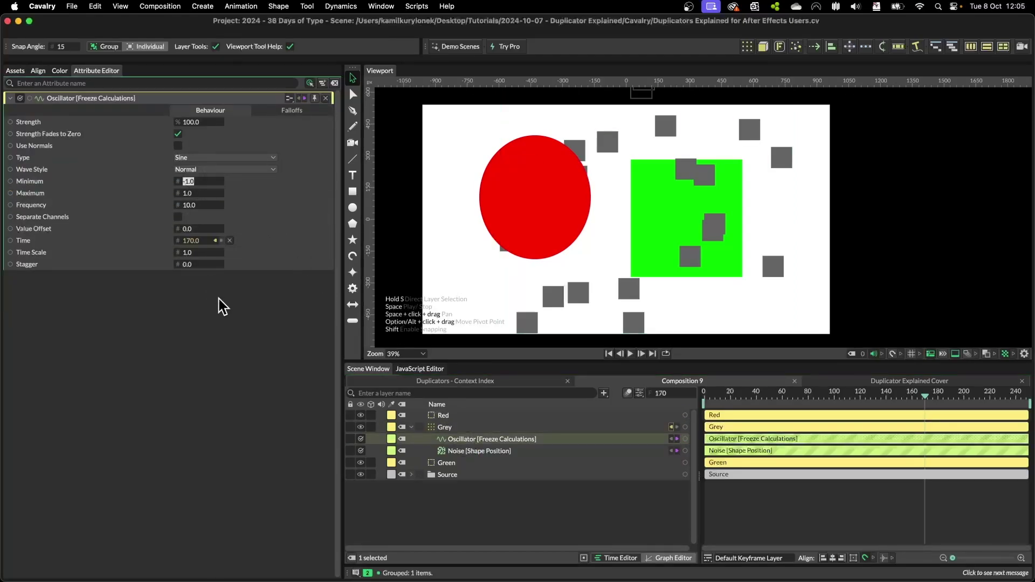
left_click(650, 483)
key("space")
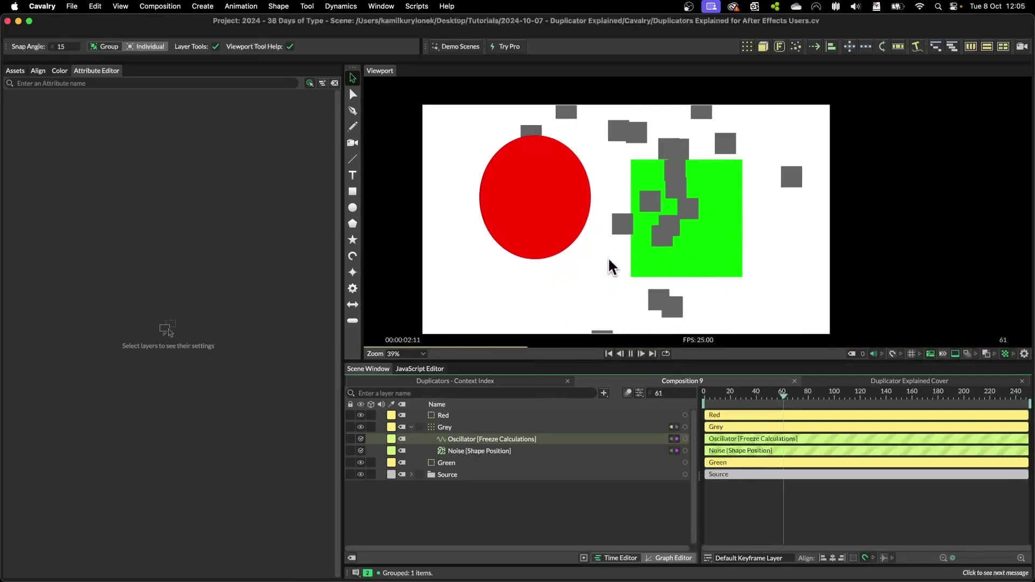
key("space")
key("super+z")
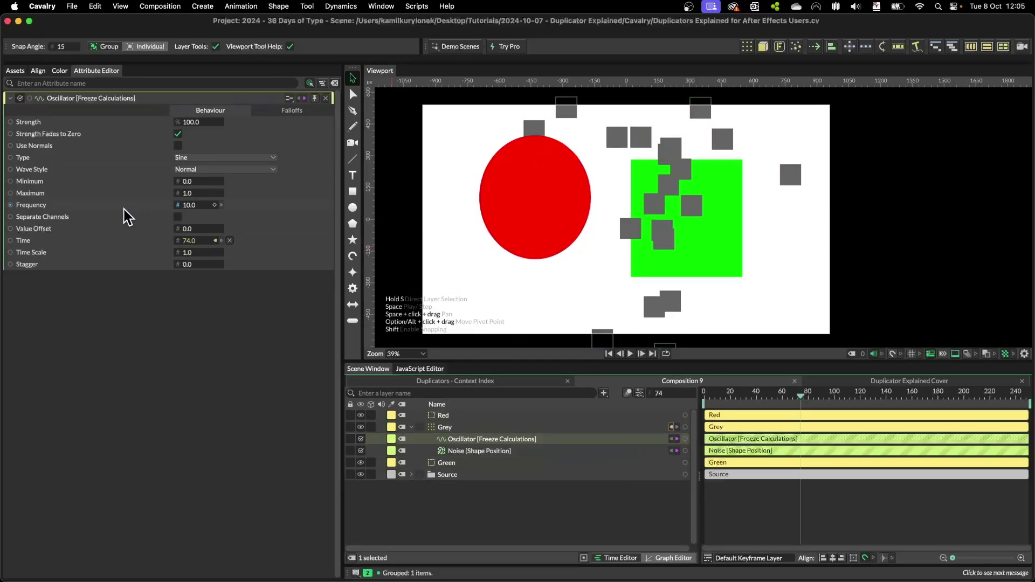
Step: Set the Oscillator Time Scale to 2, play it back, then delete the Oscillator and Noise behaviours
left_click(202, 253)
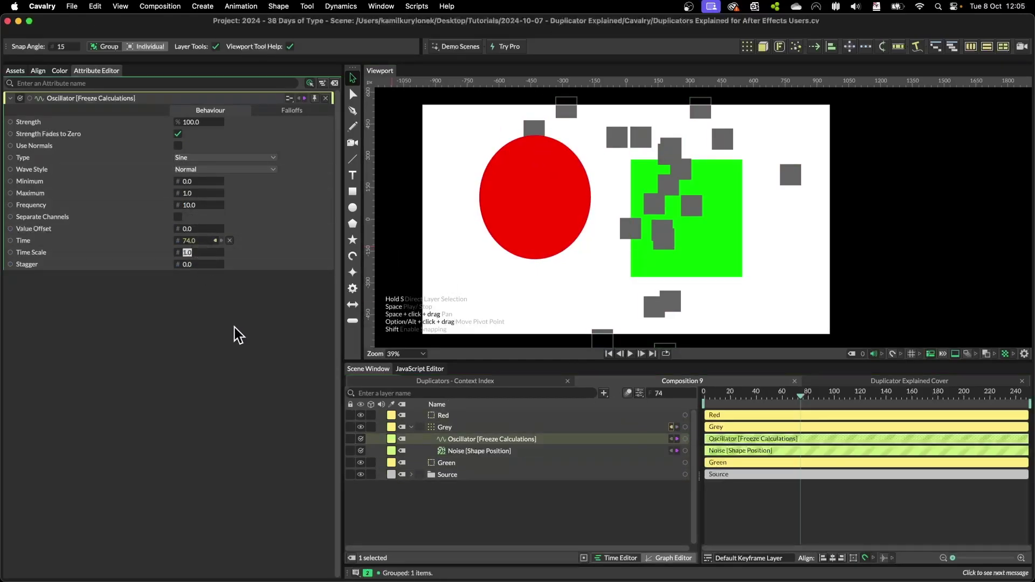
type("2")
key("Return")
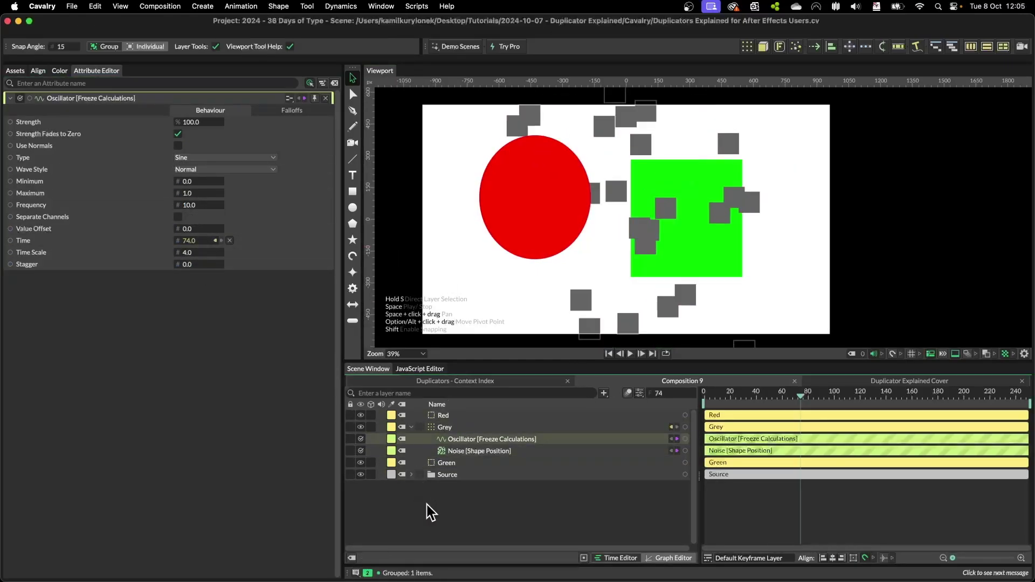
left_click(430, 510)
key("space")
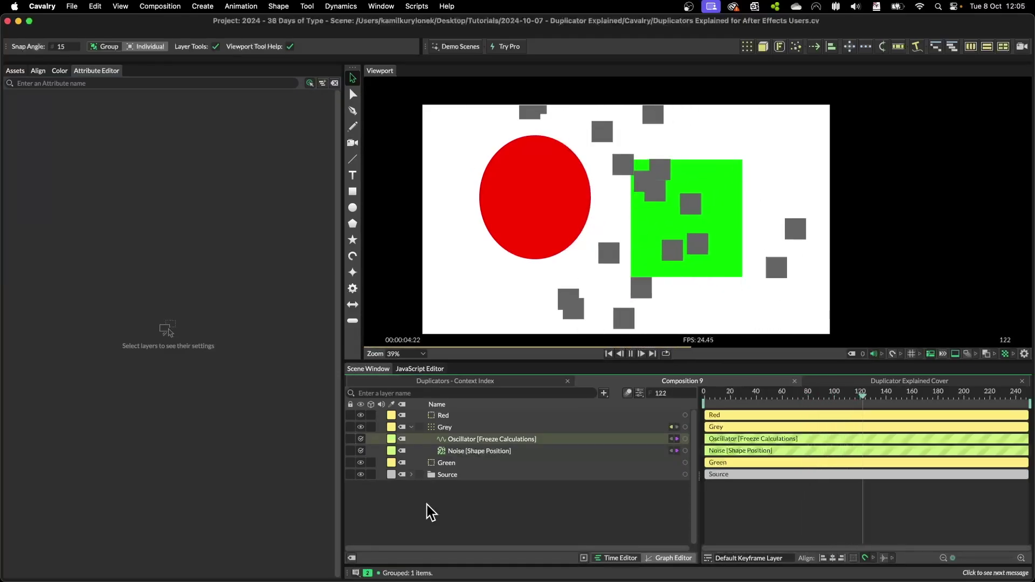
key("space")
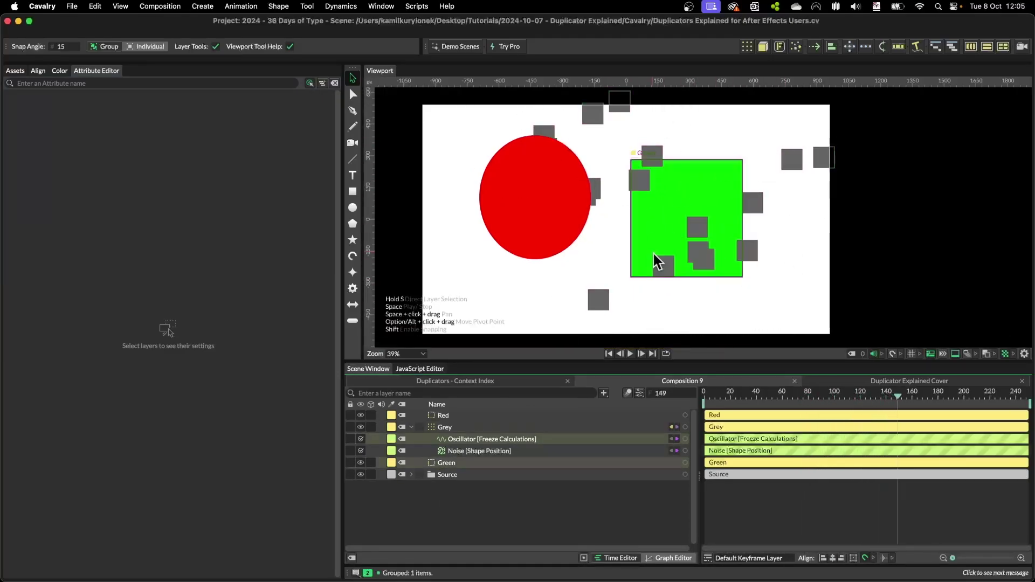
key("Delete")
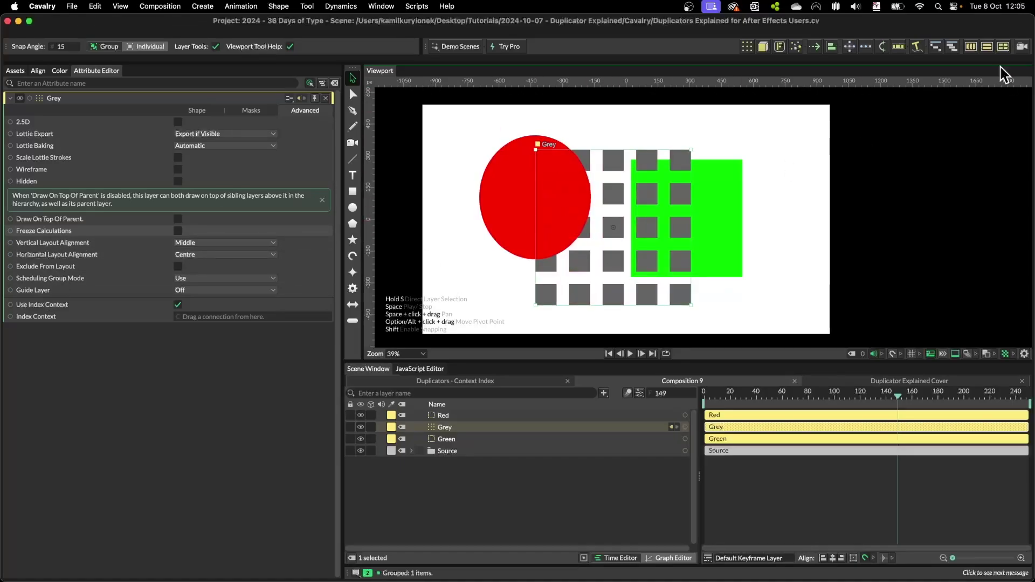
Step: Wrap the Red, Grey and Green layers in a Horizontal Layout group
left_click(452, 440)
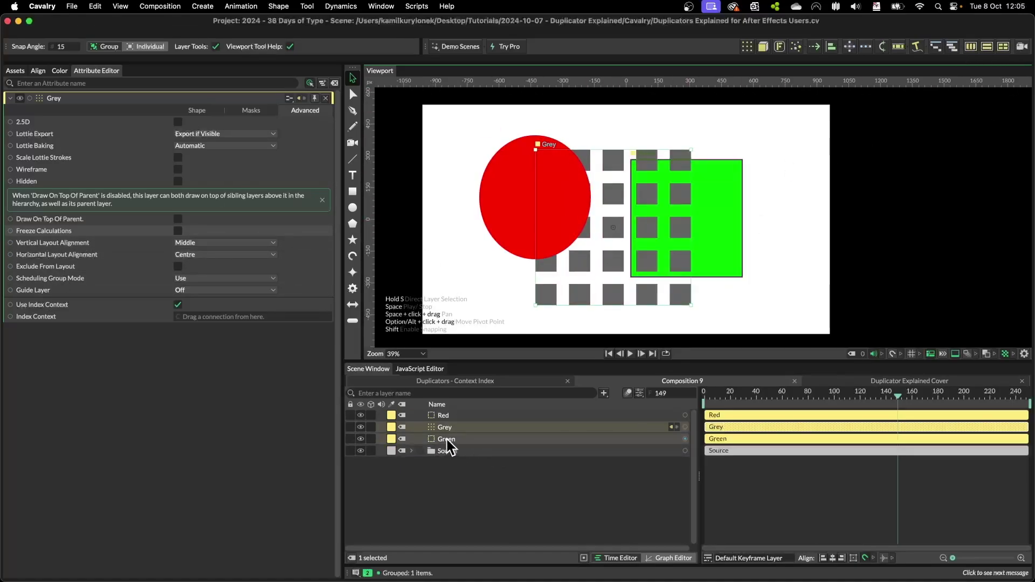
left_click(464, 416, "super")
left_click(467, 427, "super")
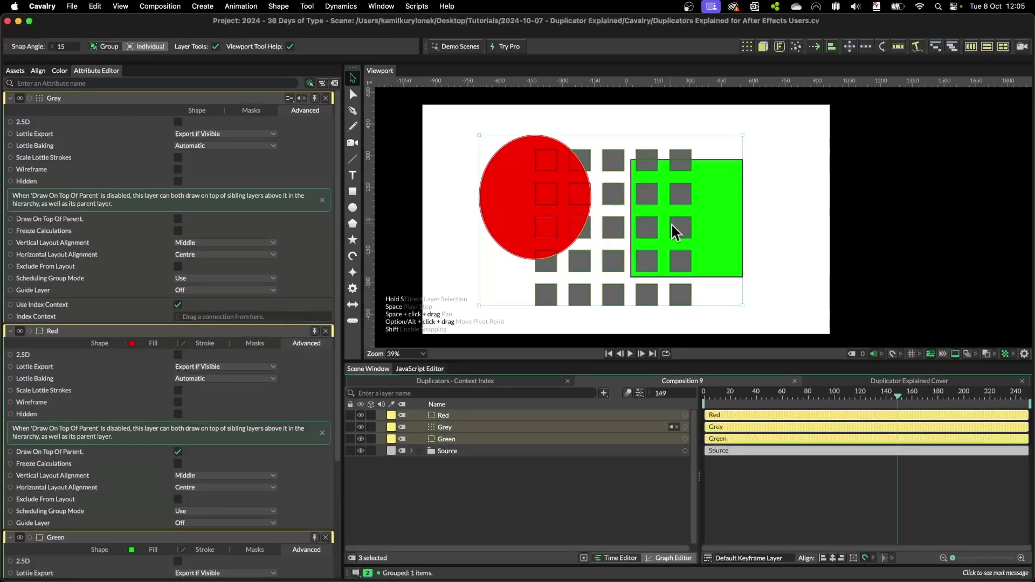
left_click(983, 49)
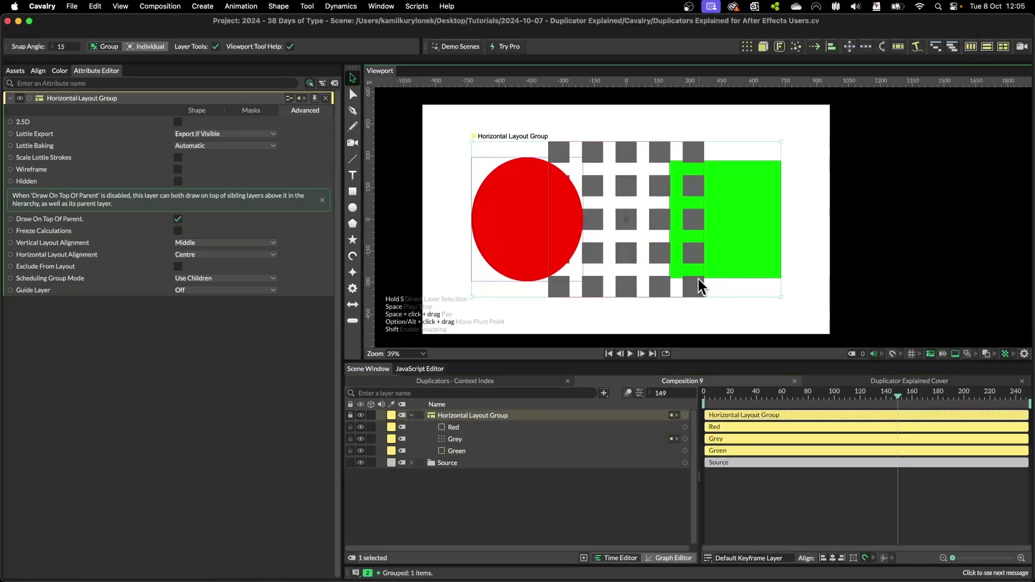
left_click(487, 416)
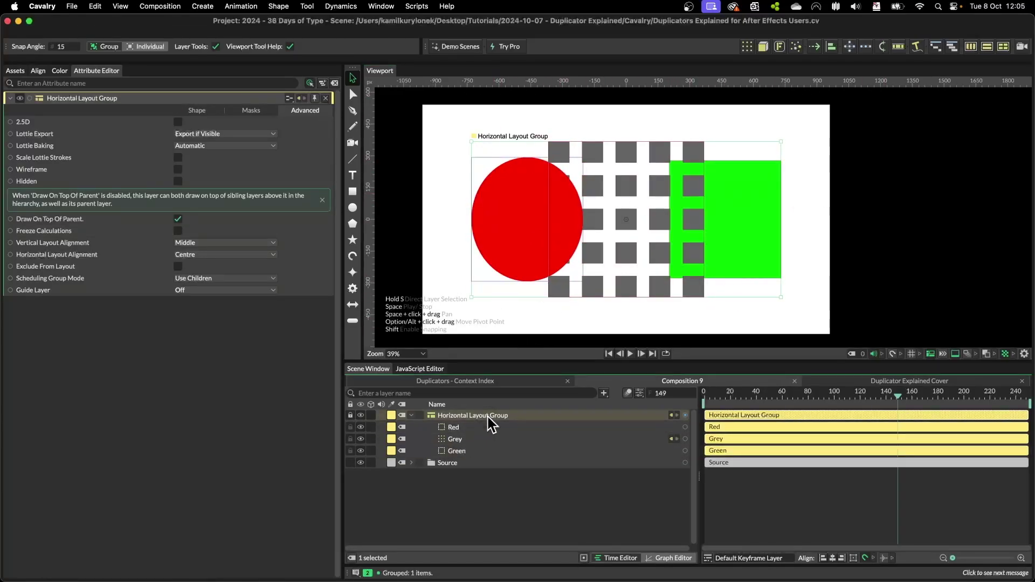
left_click(197, 111)
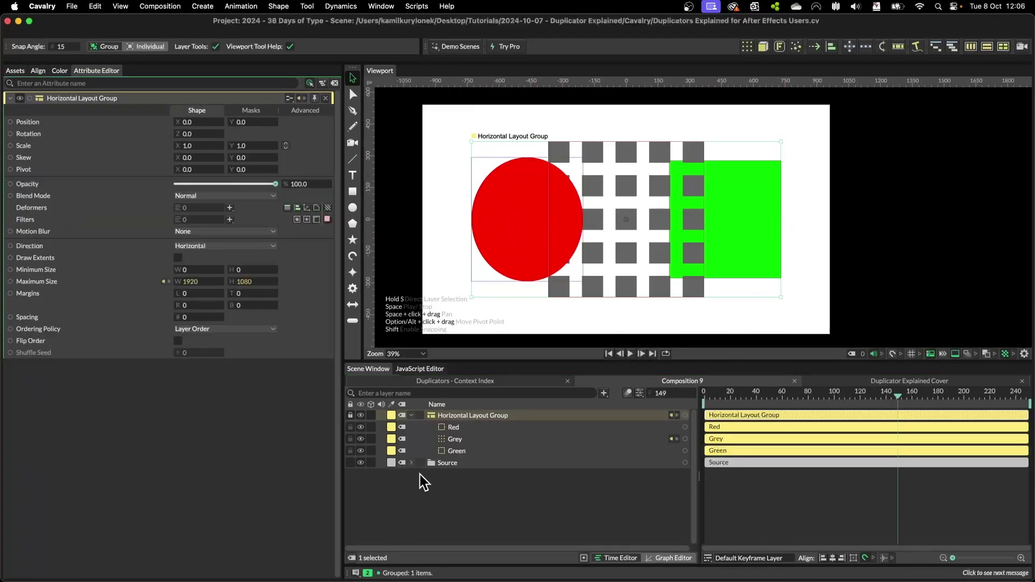
Step: Reset the red circle's X and Y scale to 1 and enlarge its radius
left_click(476, 427)
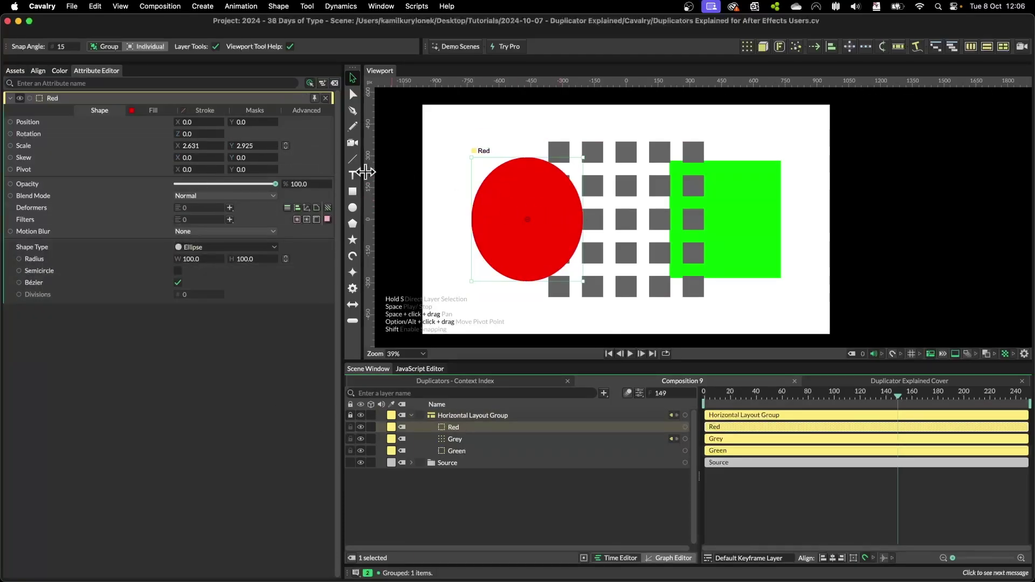
double_click(196, 146)
type("1")
key("Tab")
type("1")
key("Tab")
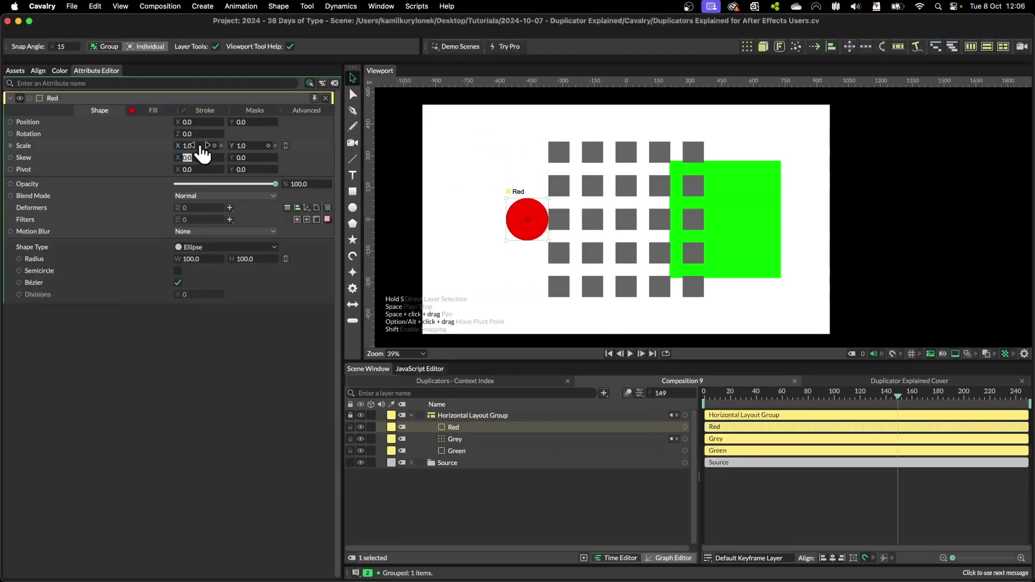
left_click_drag(258, 264, 330, 268)
Step: Reset the green square's scale to 1
left_click(467, 451)
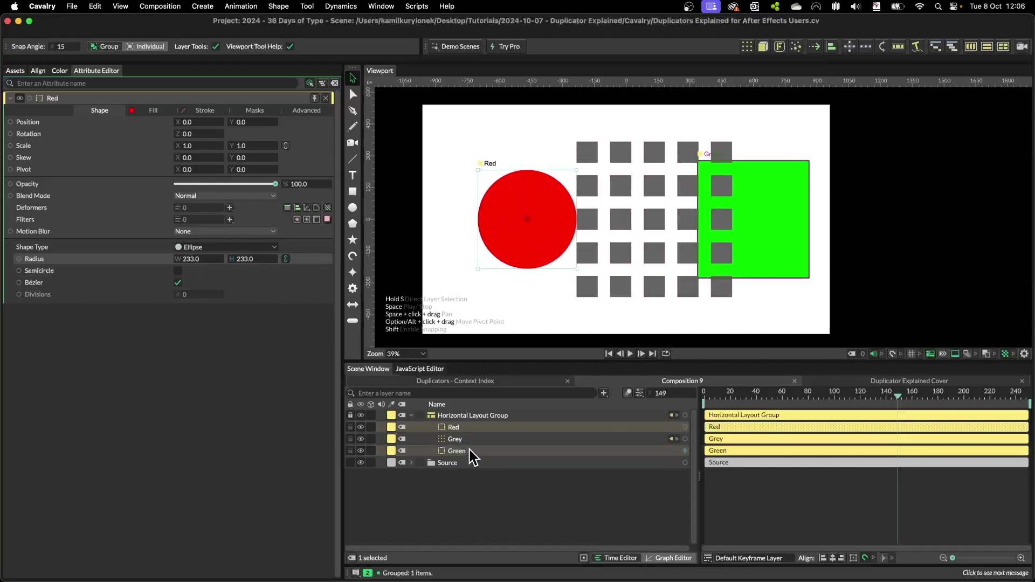
double_click(196, 146)
type("1")
key("Tab")
type("1")
key("Tab")
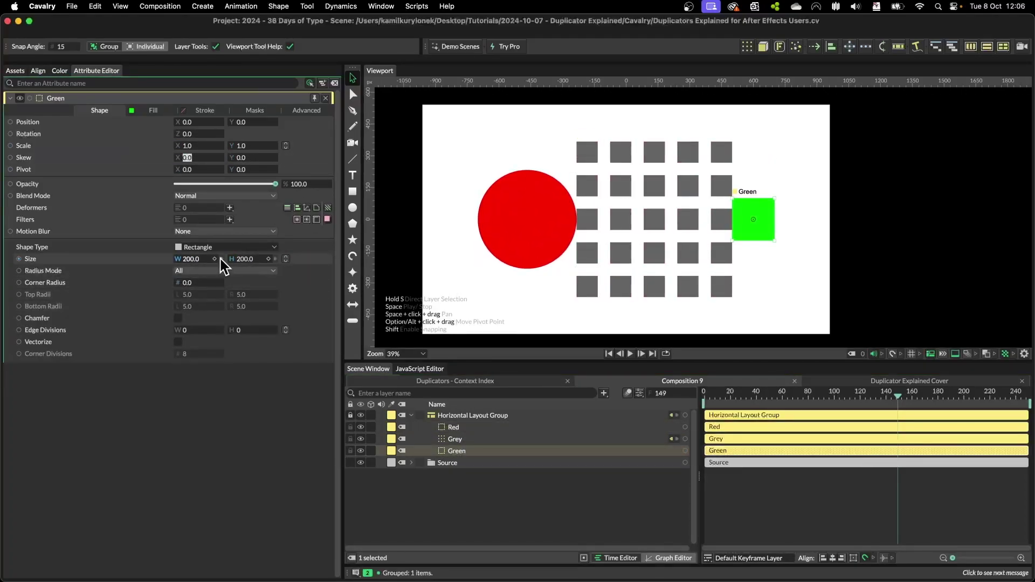
Step: Create a new pentagon Polygon with a purple fill
left_click(447, 415)
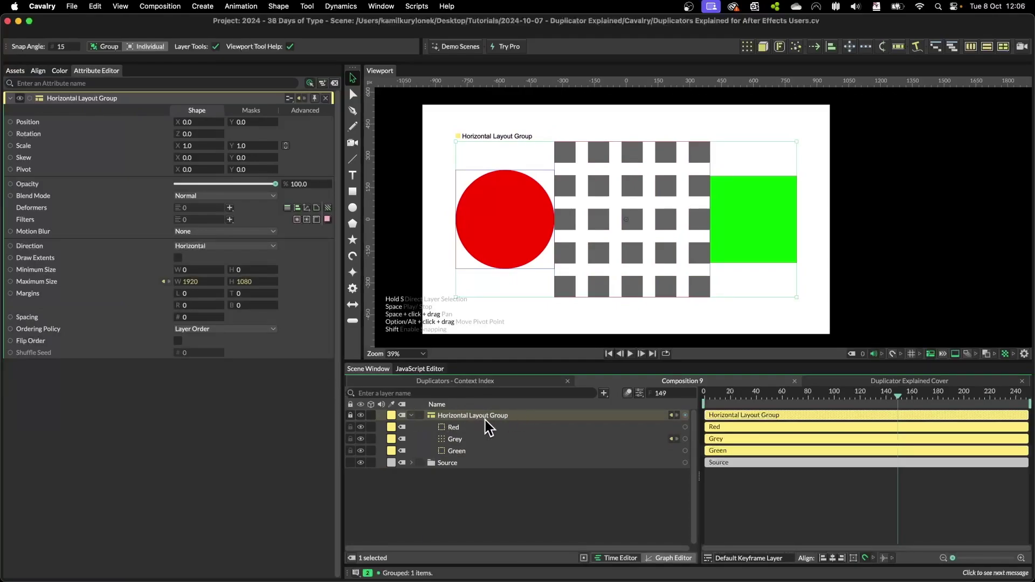
left_click(488, 513)
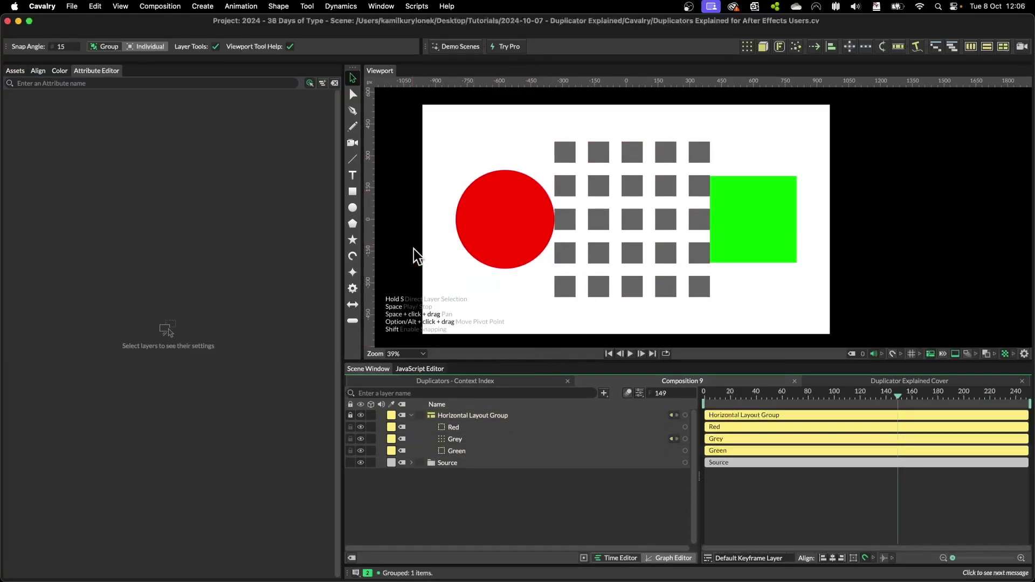
left_click(353, 224)
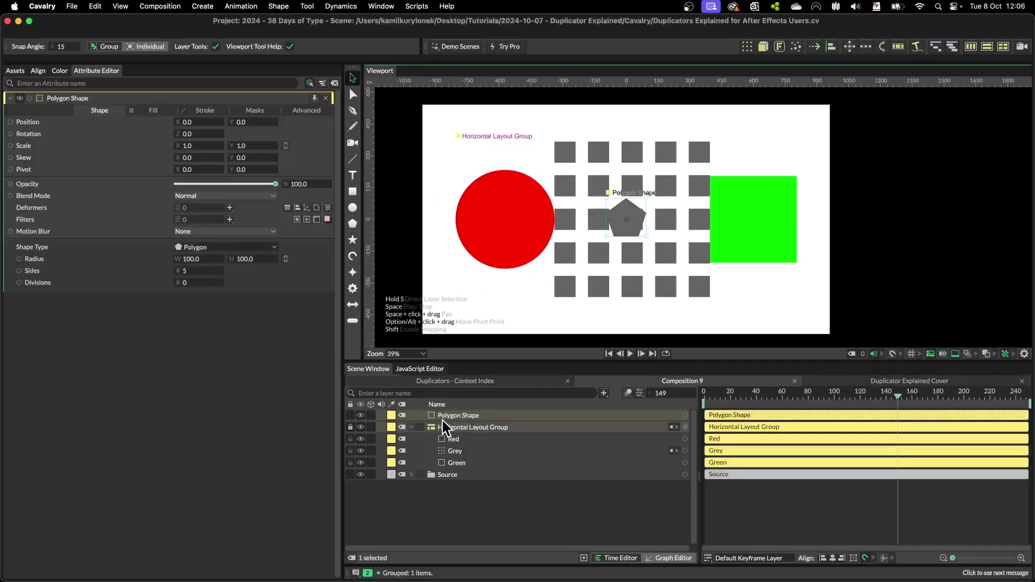
left_click(171, 110)
left_click(197, 134)
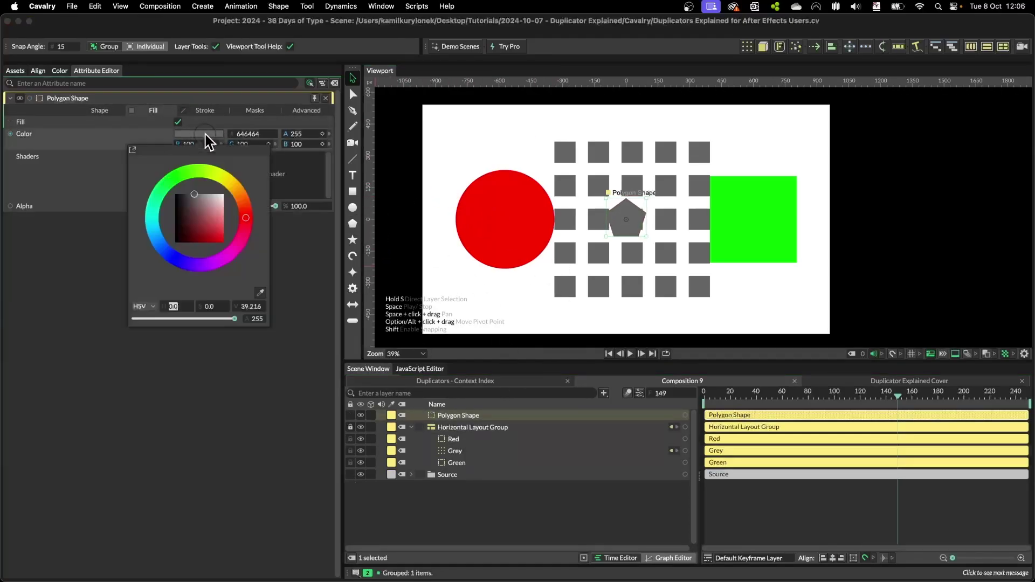
left_click(205, 228)
left_click(231, 261)
Step: Move the Polygon Shape into the Horizontal Layout Group and increase the group's spacing
mouse_move(459, 415)
left_mouse_down()
mouse_move(469, 423)
mouse_move(457, 427)
left_mouse_up()
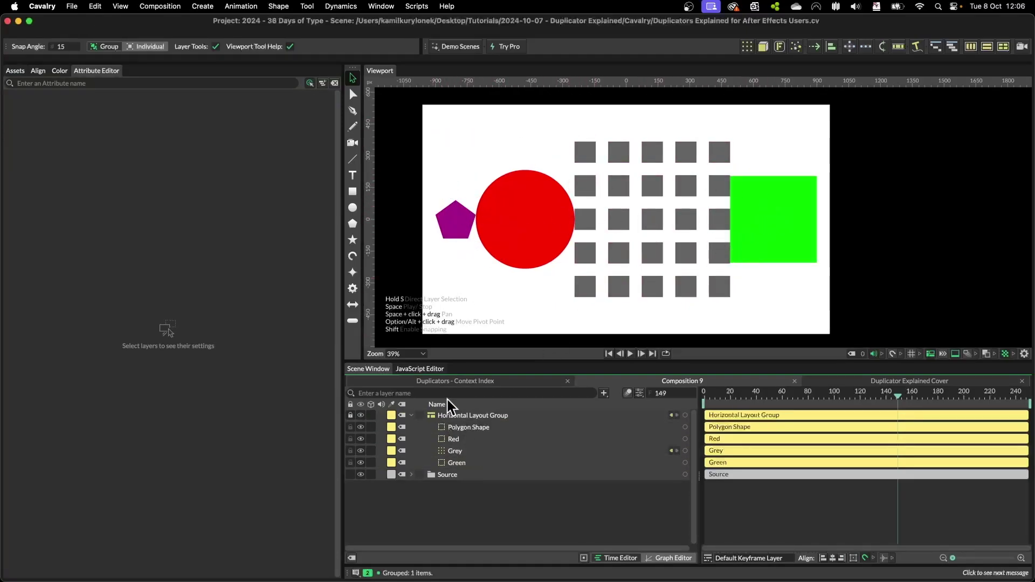
left_click(464, 426)
left_click(467, 416)
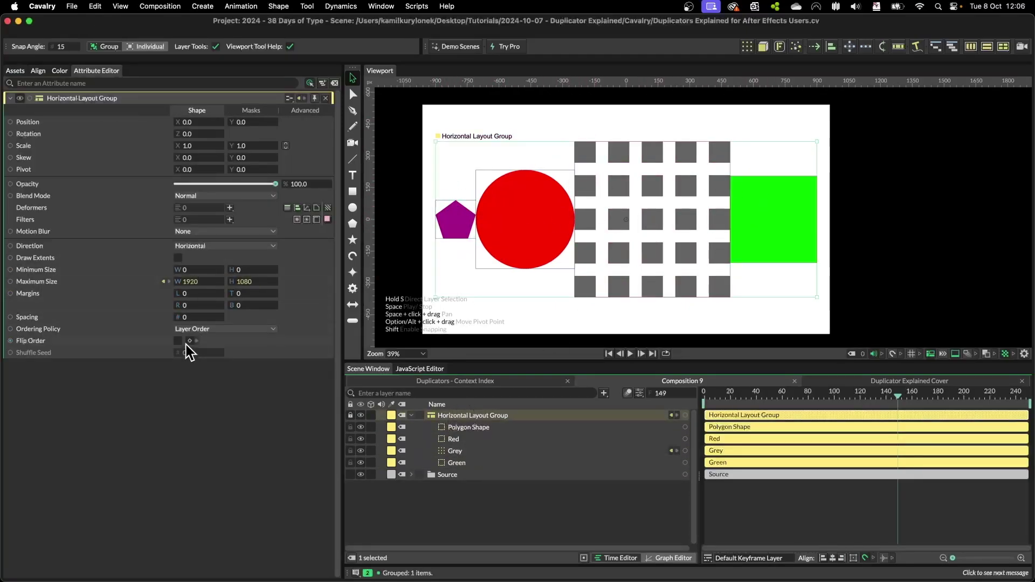
left_click_drag(188, 323, 203, 323)
Step: In Grey's Advanced settings, set Vertical Layout Alignment to Top
left_click(455, 450)
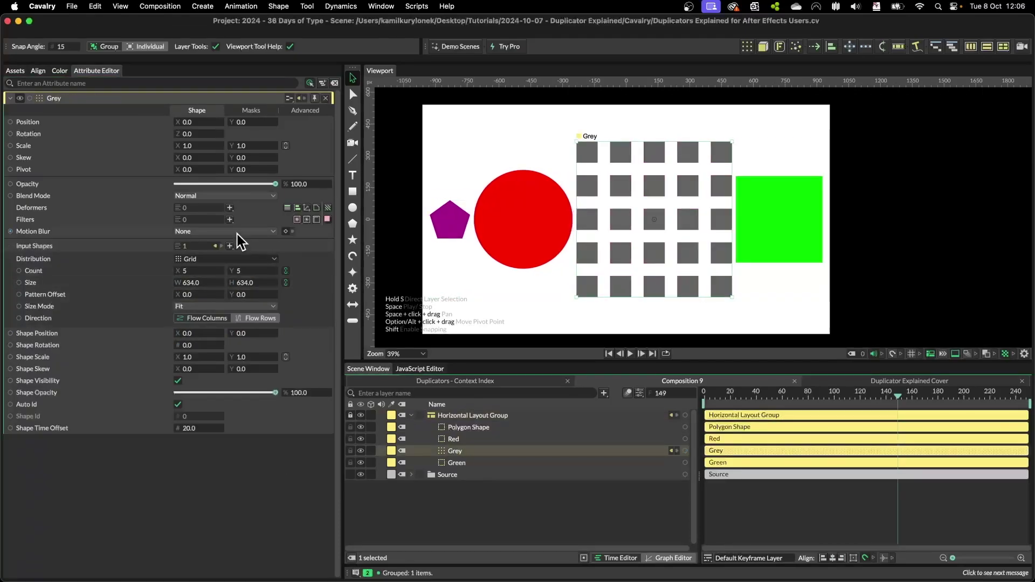
left_click(305, 111)
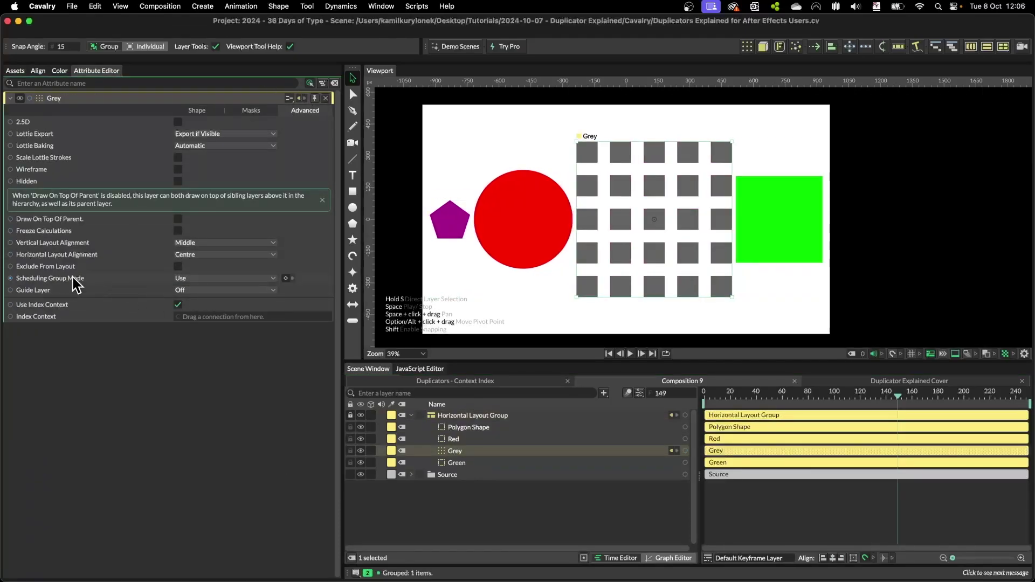
left_click(178, 266)
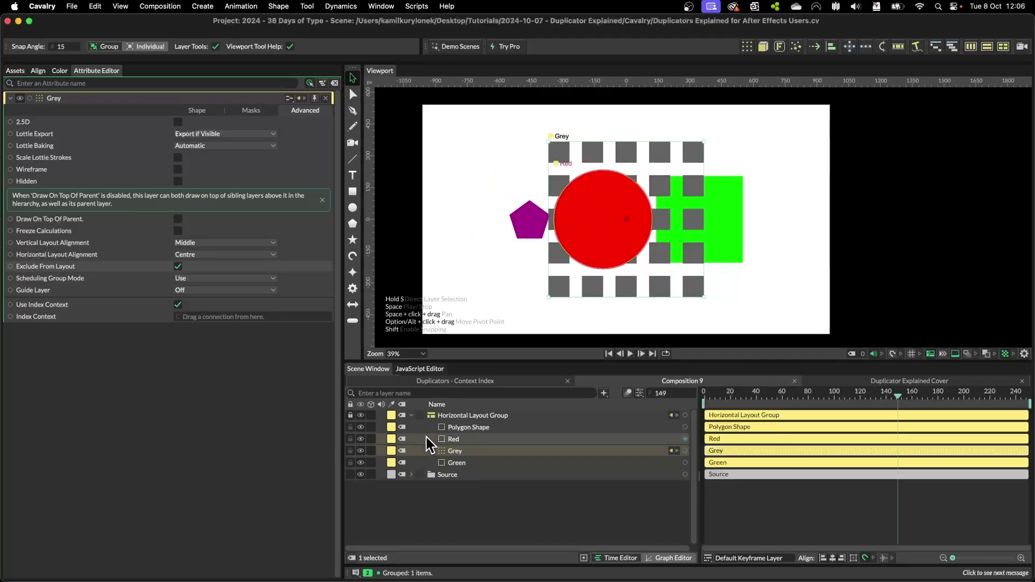
left_click(474, 416)
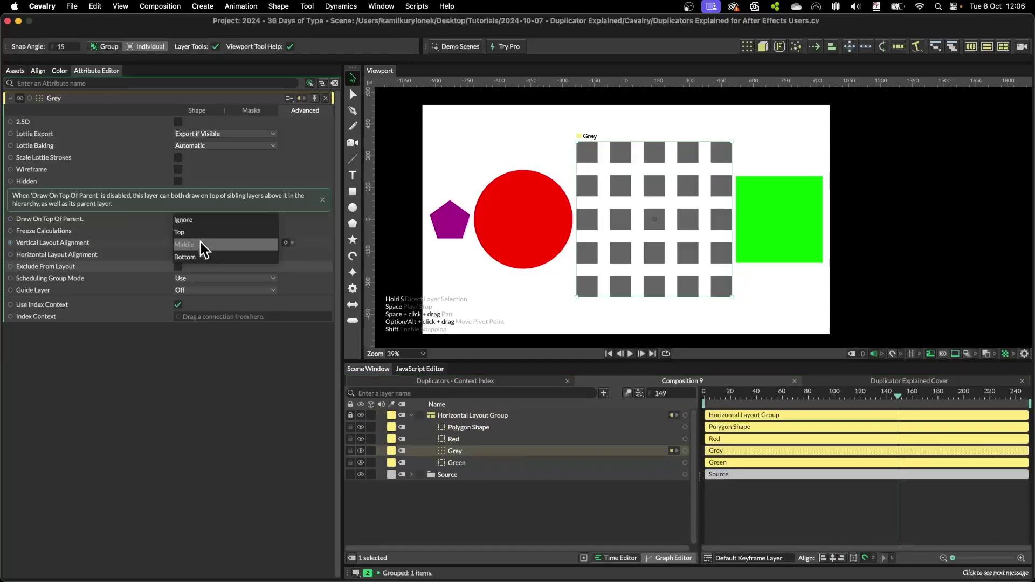
left_click(203, 249)
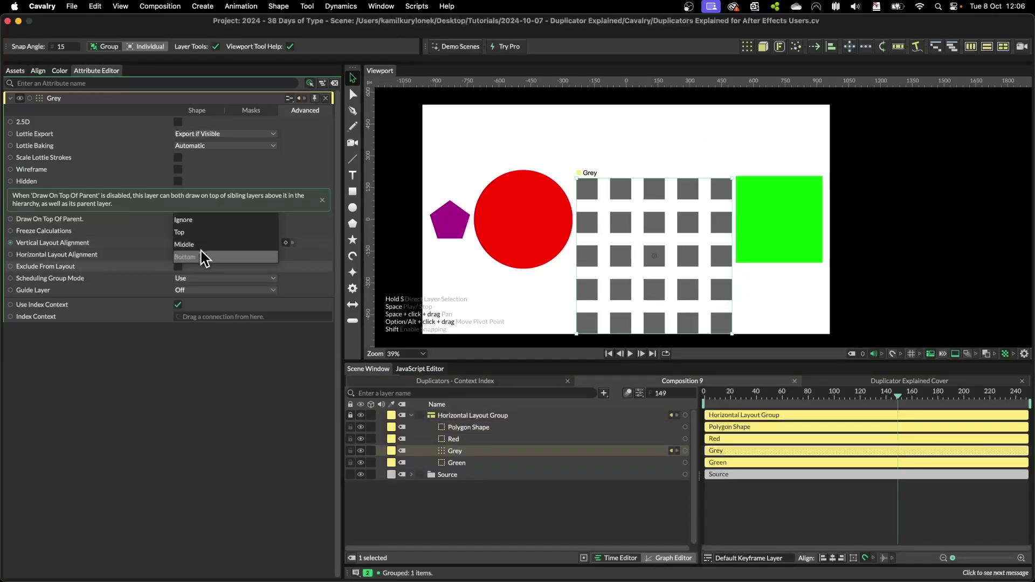
left_click(199, 242)
left_click(198, 221)
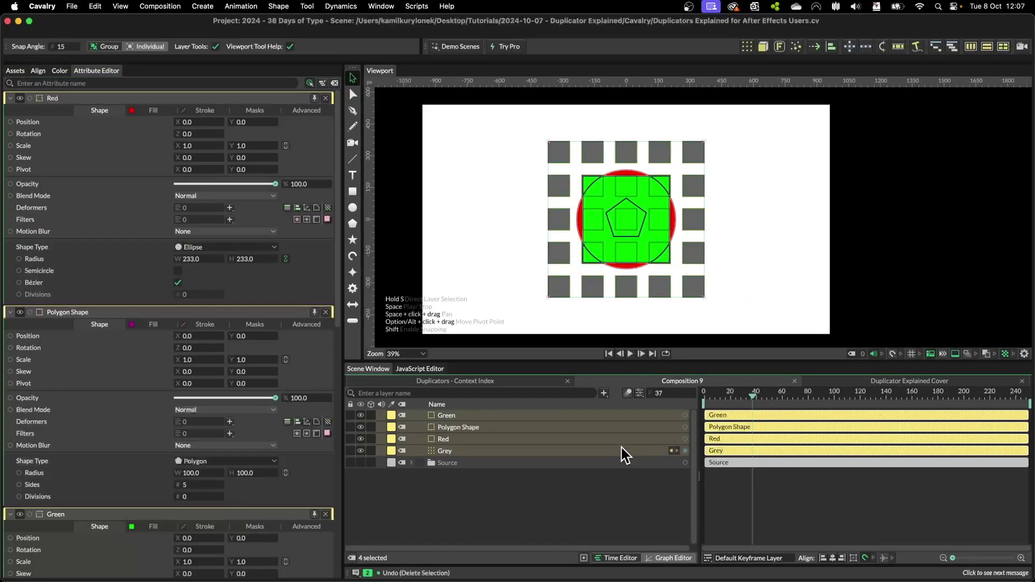
Step: Undo to the four ungrouped layers, wrap them in a Scheduling Group, and preview the pentagon at frame 38
key("super+z")
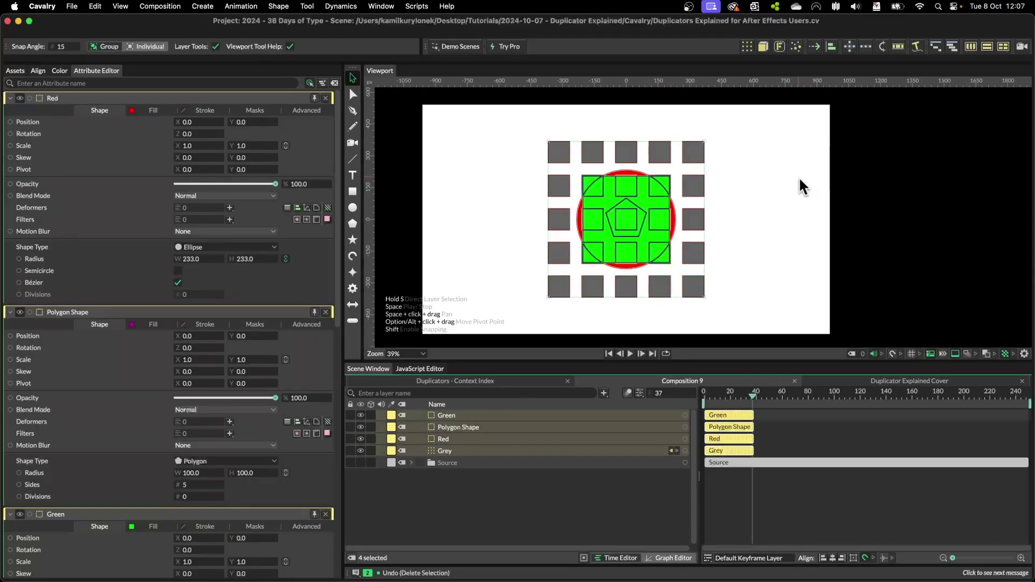
left_click(936, 48)
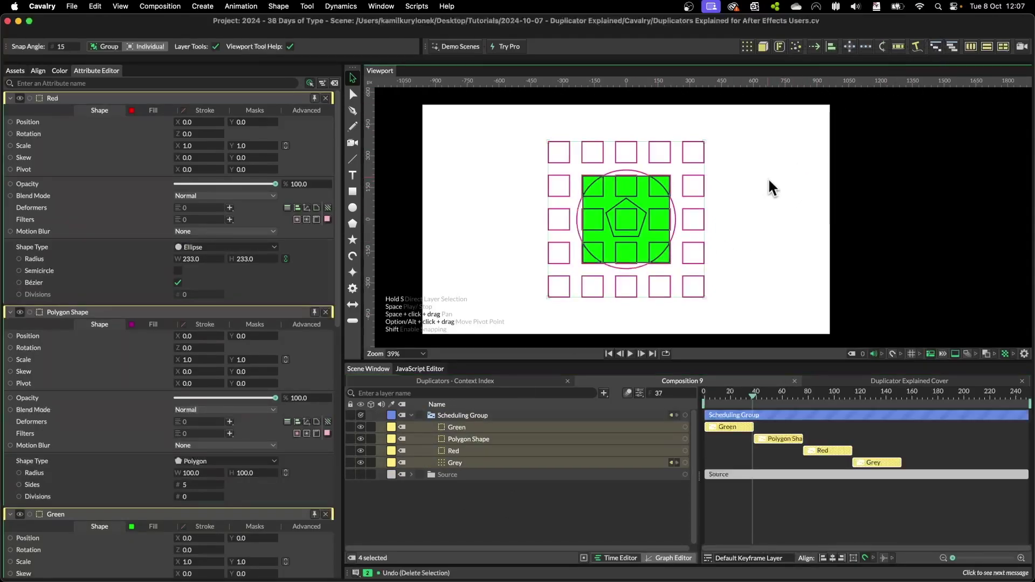
left_click(719, 397)
left_click_drag(720, 396, 862, 419)
Step: Scrub the timeline through to the grey grid at frame 127, then return to frame 34
left_click(445, 500)
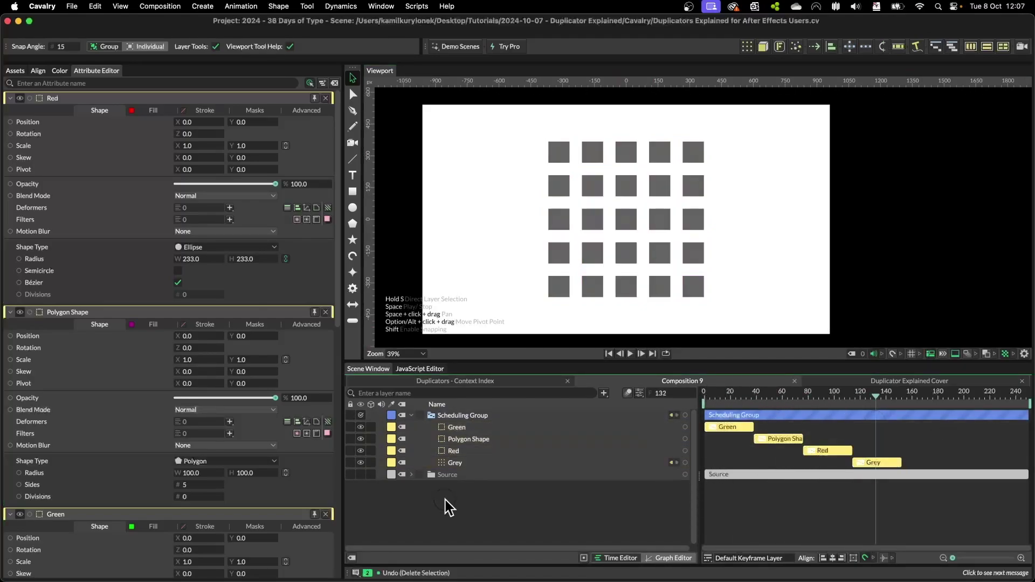
left_click(722, 395)
left_click_drag(722, 395, 869, 415)
left_click_drag(765, 396, 749, 393)
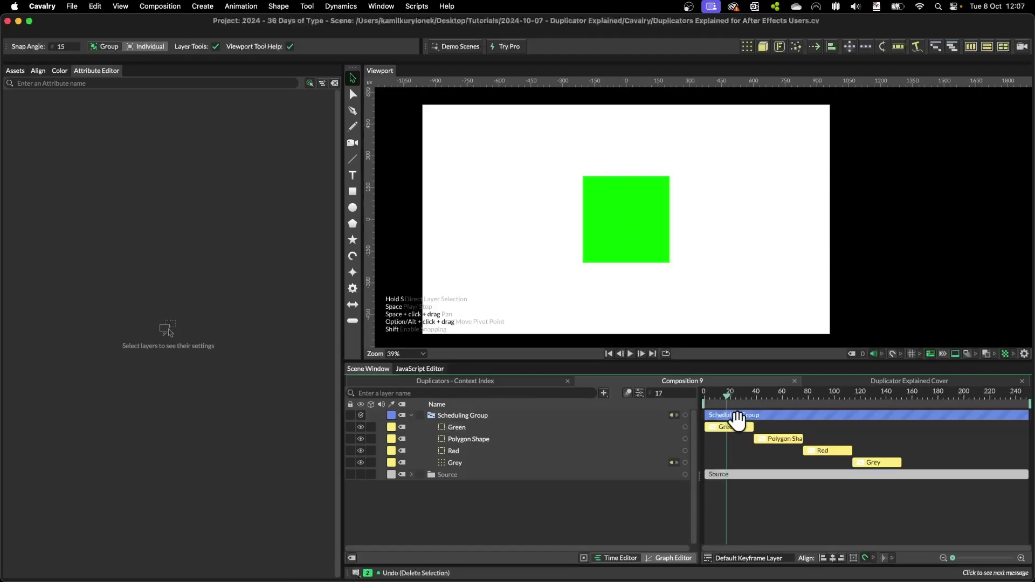
Step: Toggle the Grey layer's Scheduling Group Mode between Ignore and Use, ending on Use
left_click(406, 461)
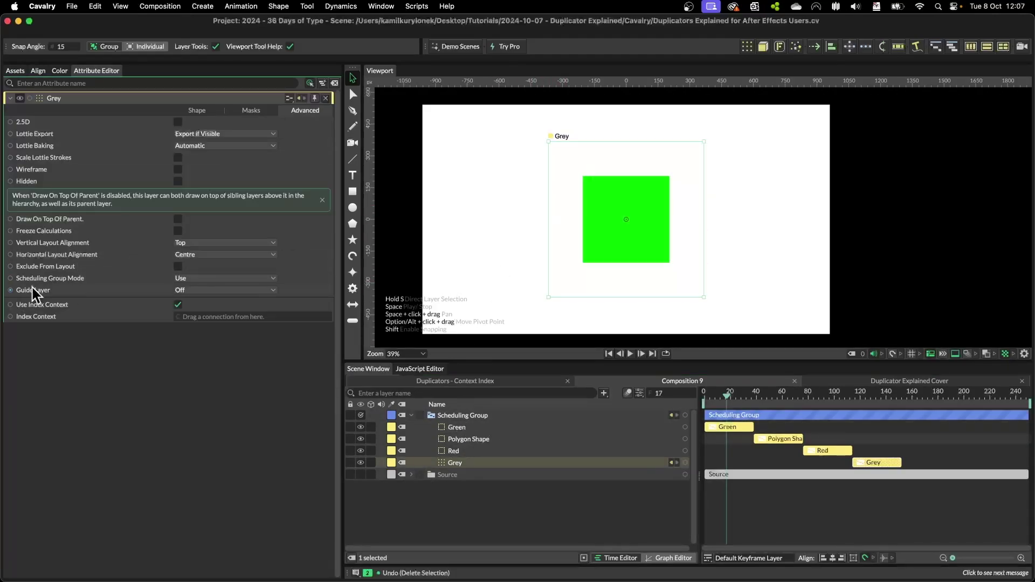
left_click(173, 277)
left_click(201, 291)
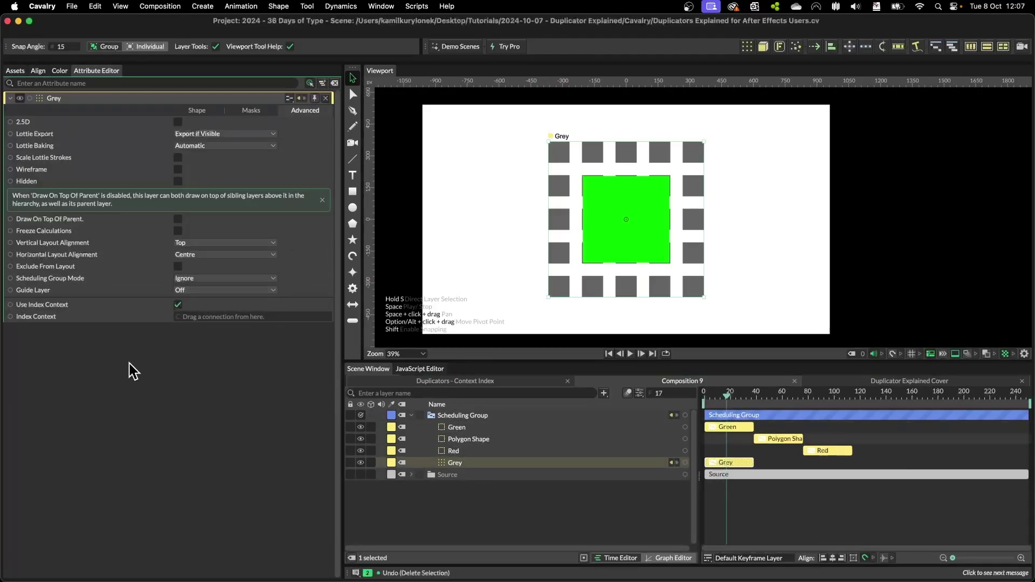
left_click(204, 280)
left_click(202, 267)
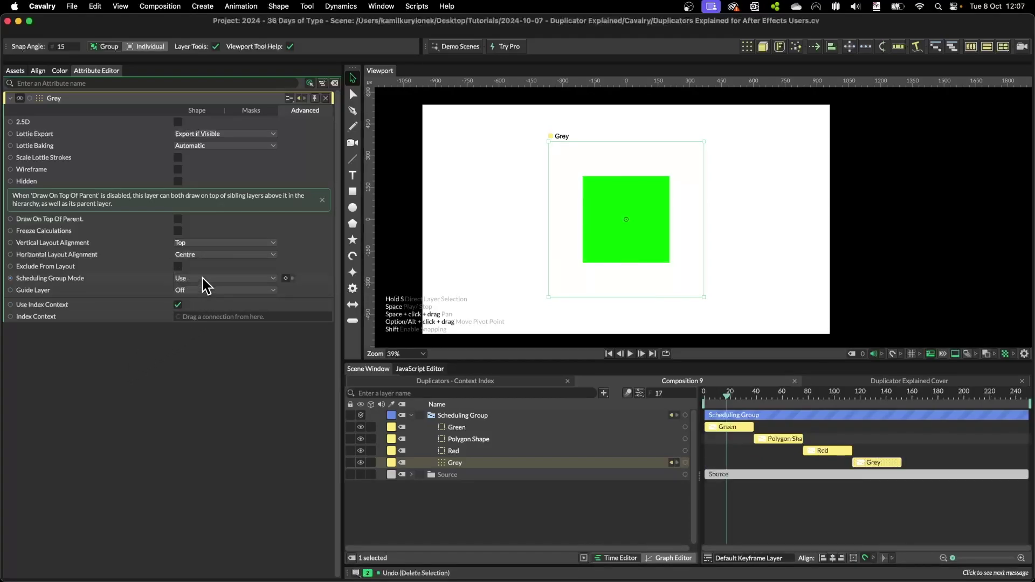
left_click(203, 277)
left_click(201, 287)
left_click(206, 278)
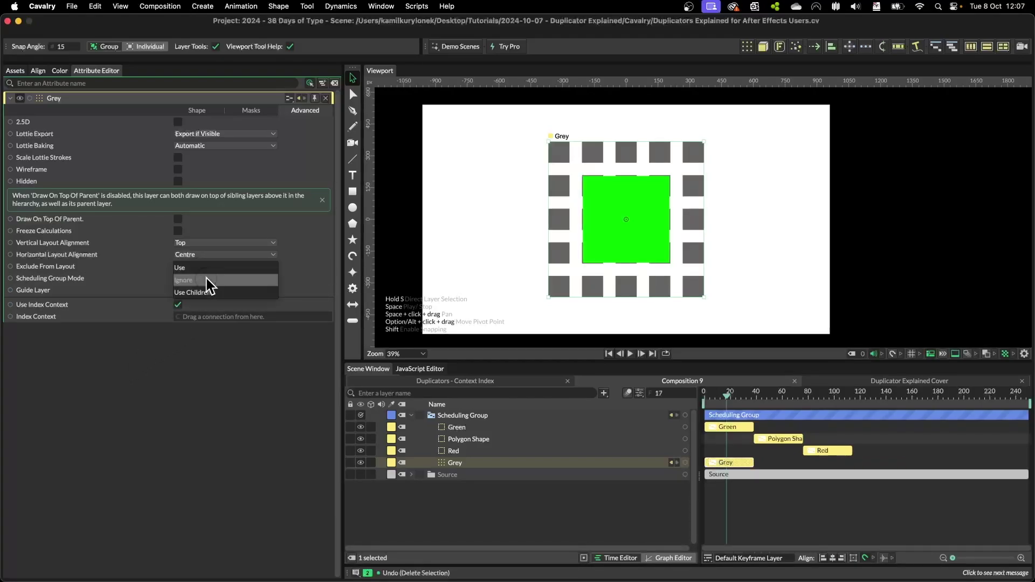
left_click(208, 269)
left_click(206, 277)
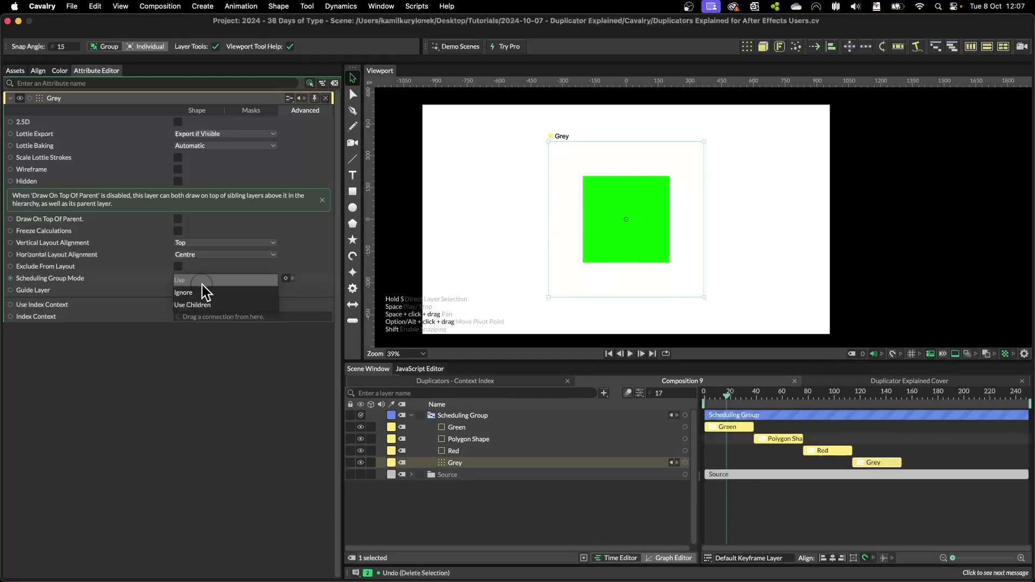
left_click(197, 279)
Step: Try Grey's Guide Layer option for pre-compositions, then set Guide Layer back to Off
left_click(198, 291)
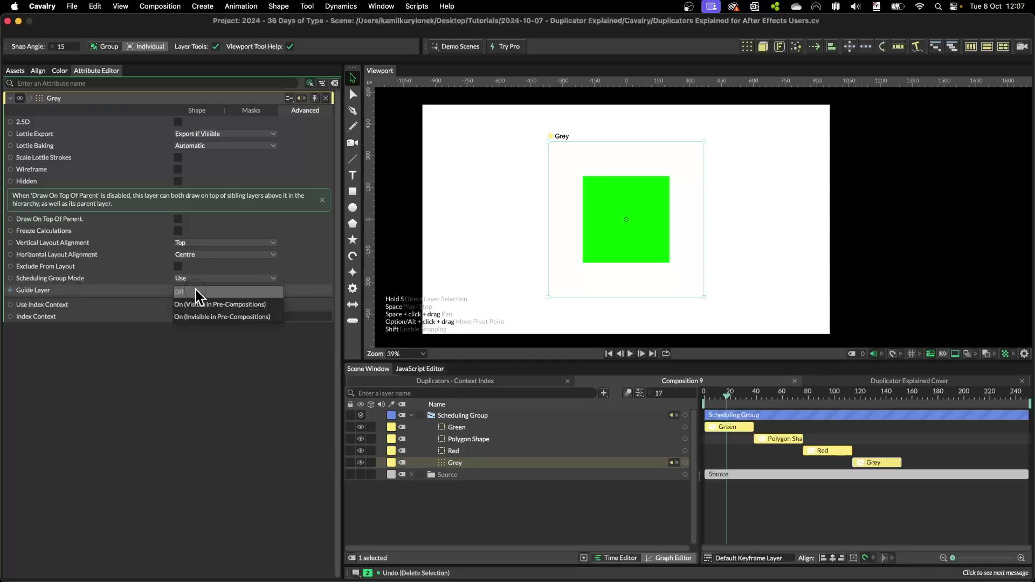
left_click(204, 296)
left_click(220, 296)
left_click(213, 291)
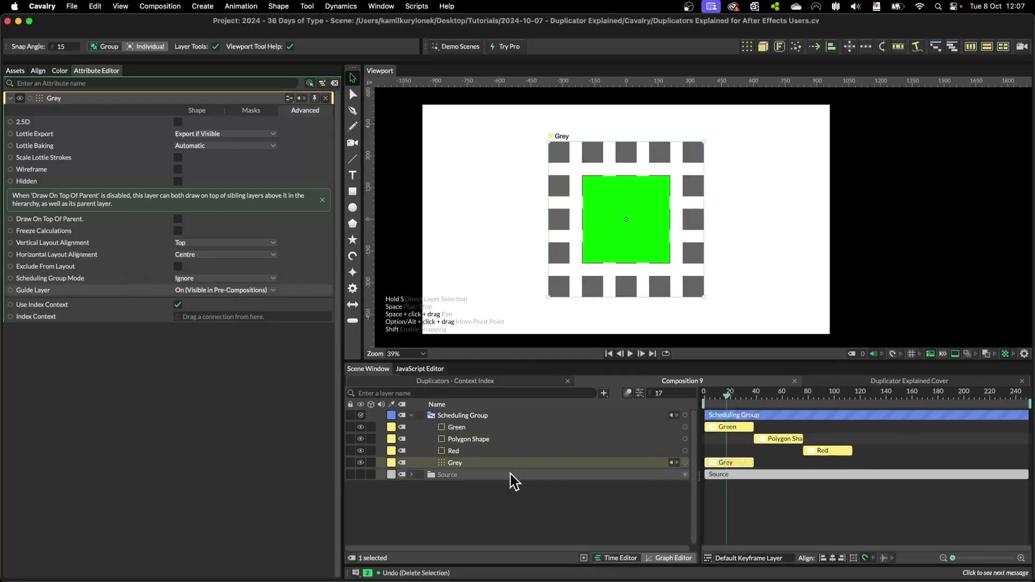
left_click(453, 452)
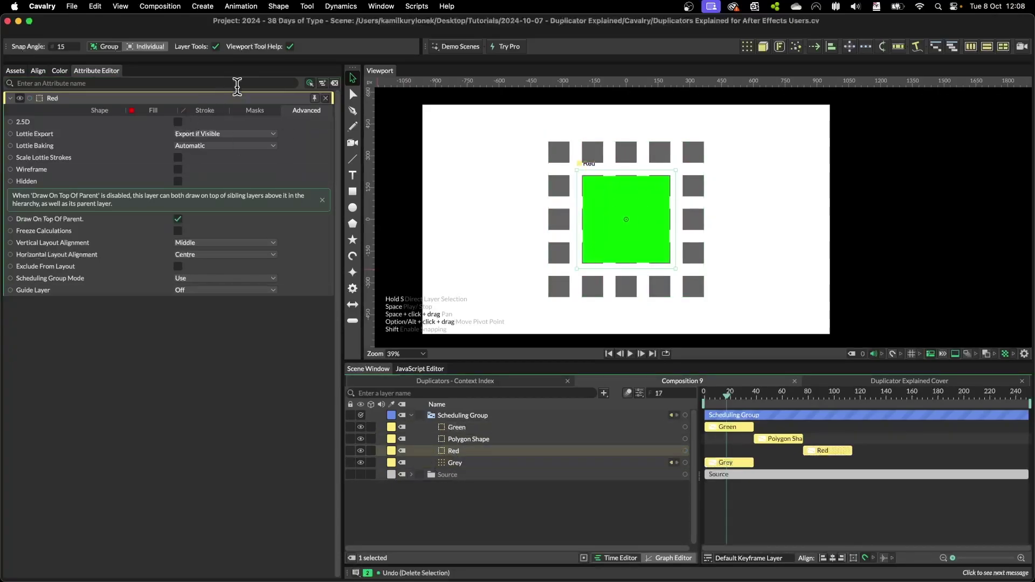
left_click(452, 463)
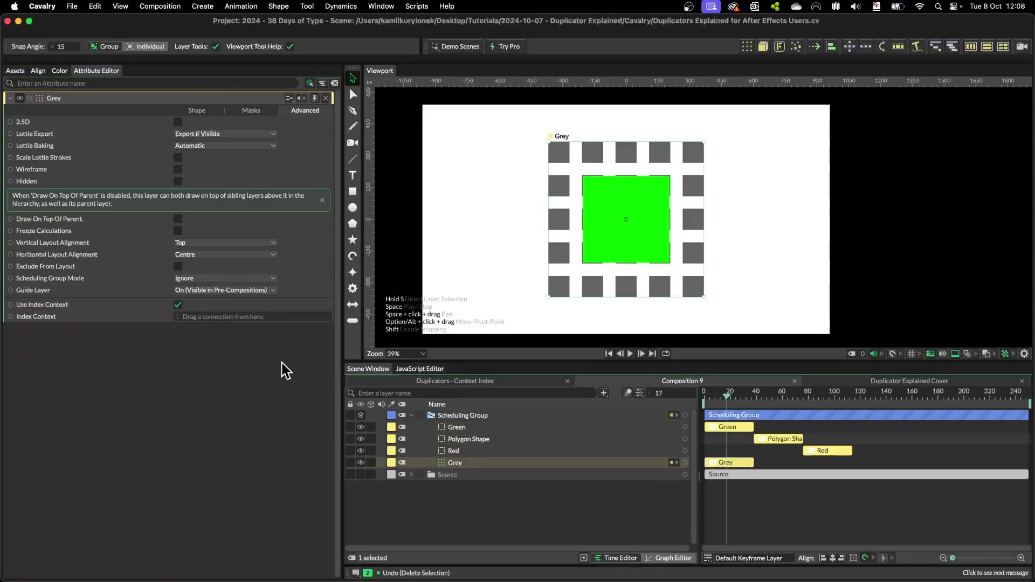
left_click(177, 289)
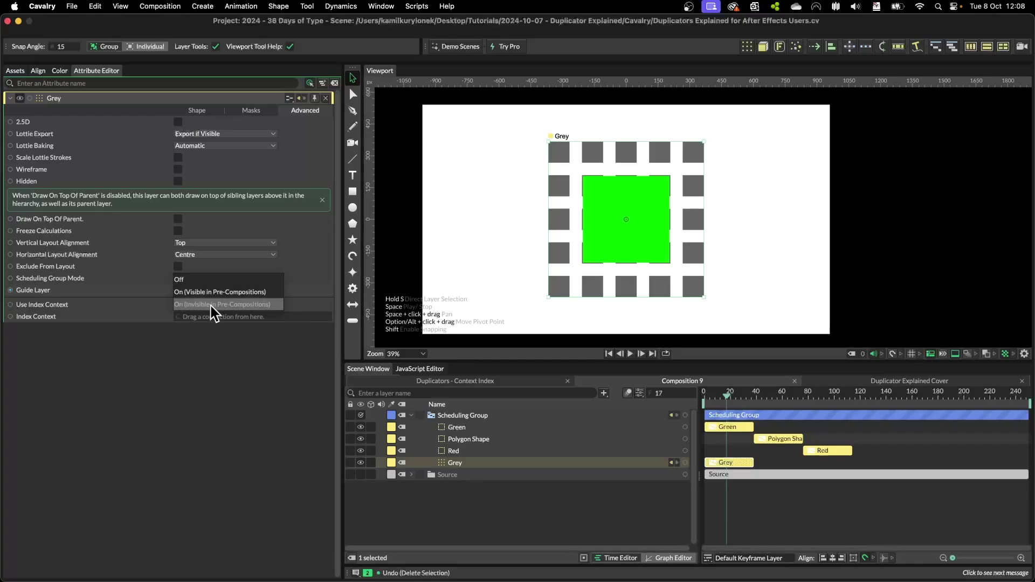
left_click(214, 283)
Step: Select only the Grey grid, check its input shape, and enable Draw Debug Information to label squares 0–24
left_click(186, 278)
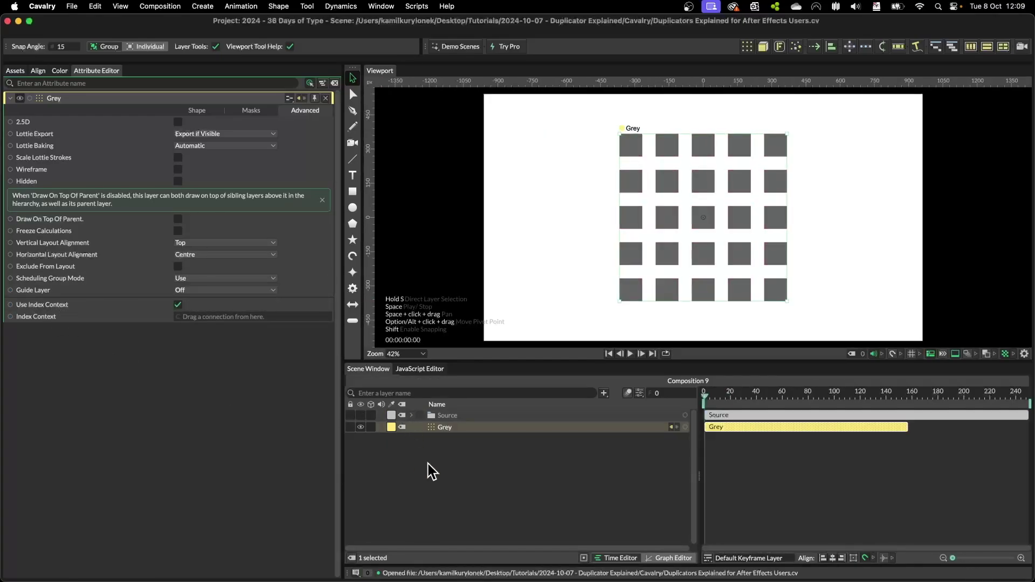
left_click(444, 415, "shift")
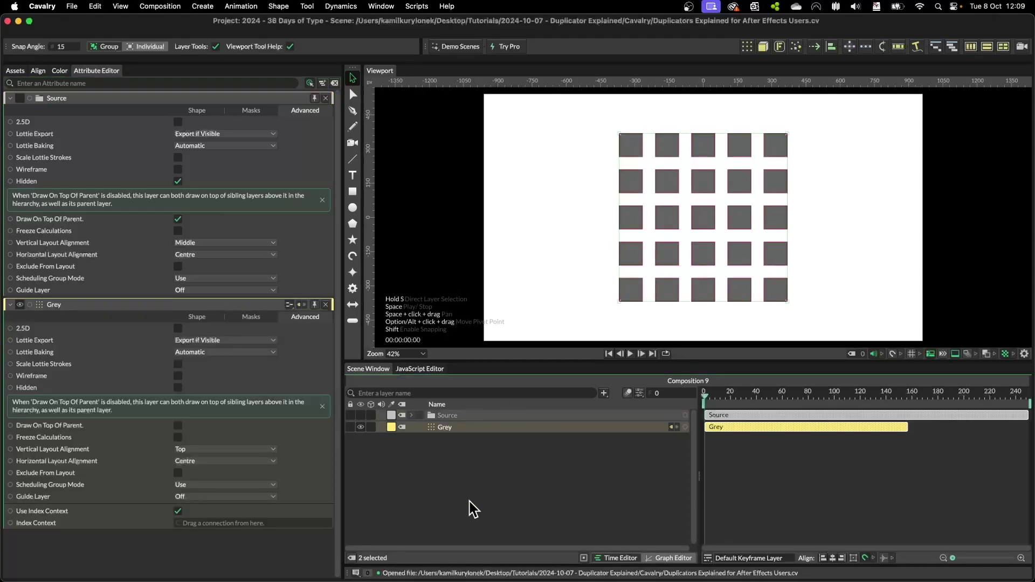
left_click(458, 432)
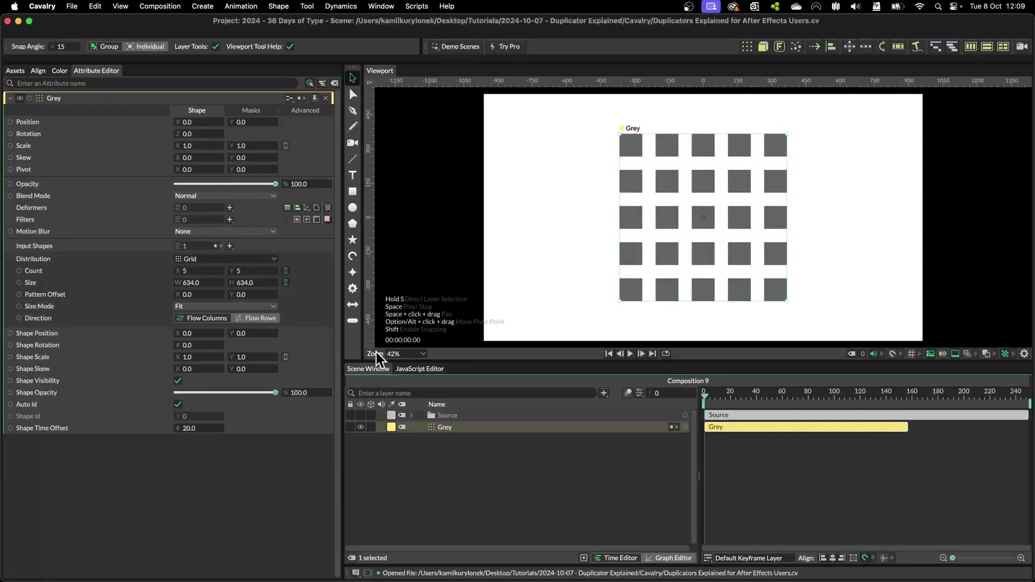
left_click(216, 246)
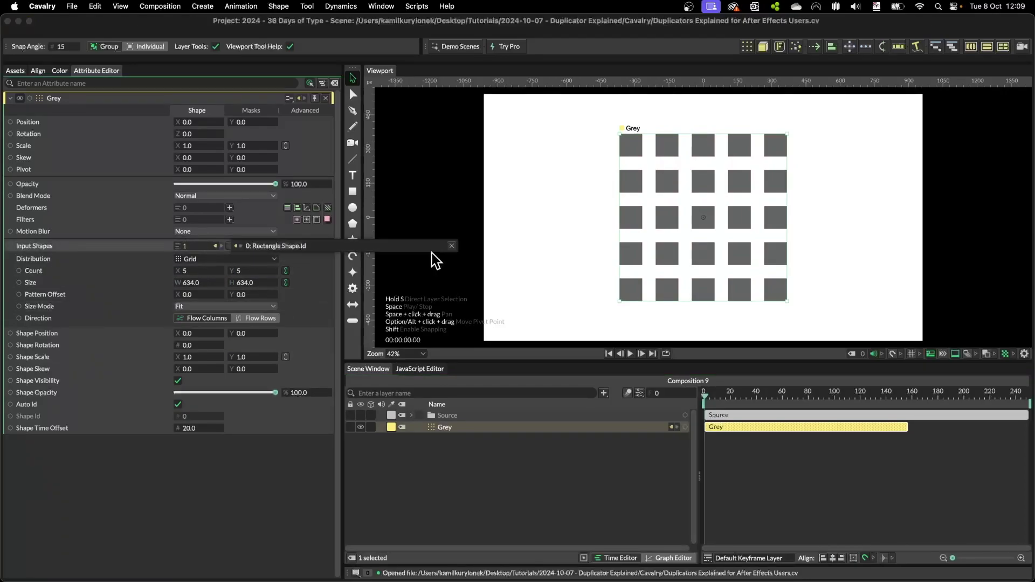
left_click(868, 330)
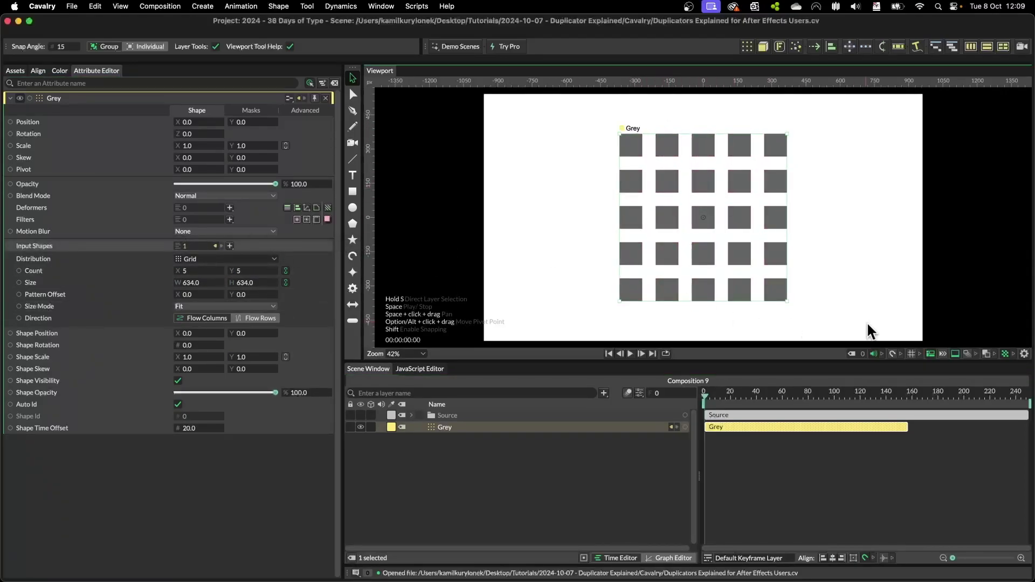
left_click(1024, 354)
left_click(1028, 227)
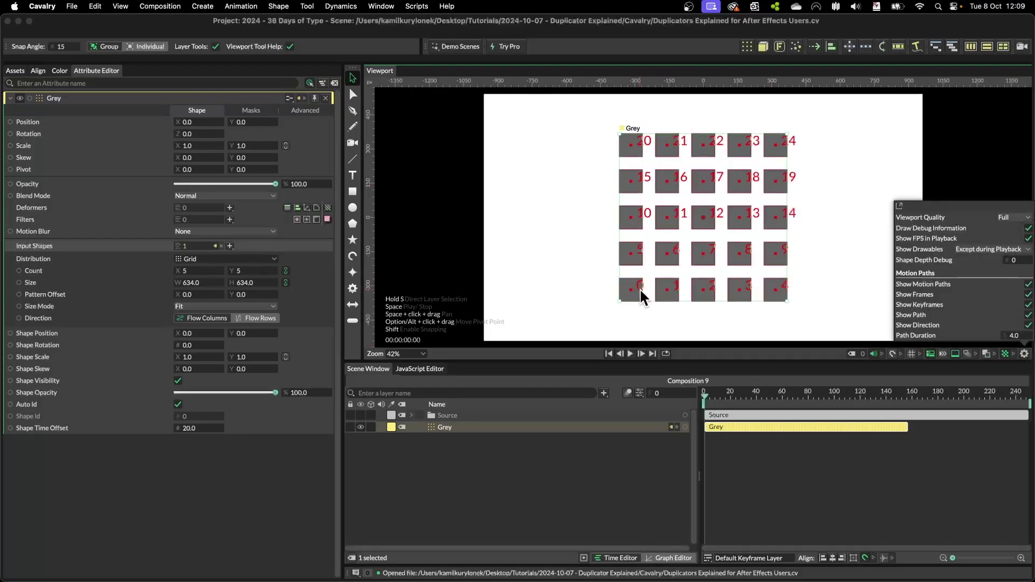
Step: Delete the Source and Grey layers and create a new Text Shape
left_click(843, 285)
key("ctrl+a")
key("Delete")
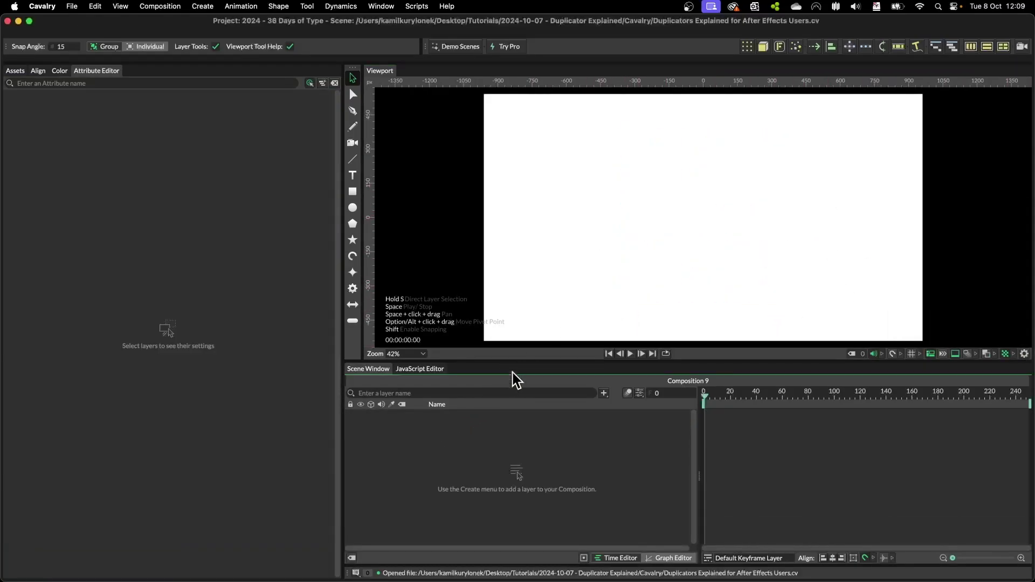
left_click(352, 175)
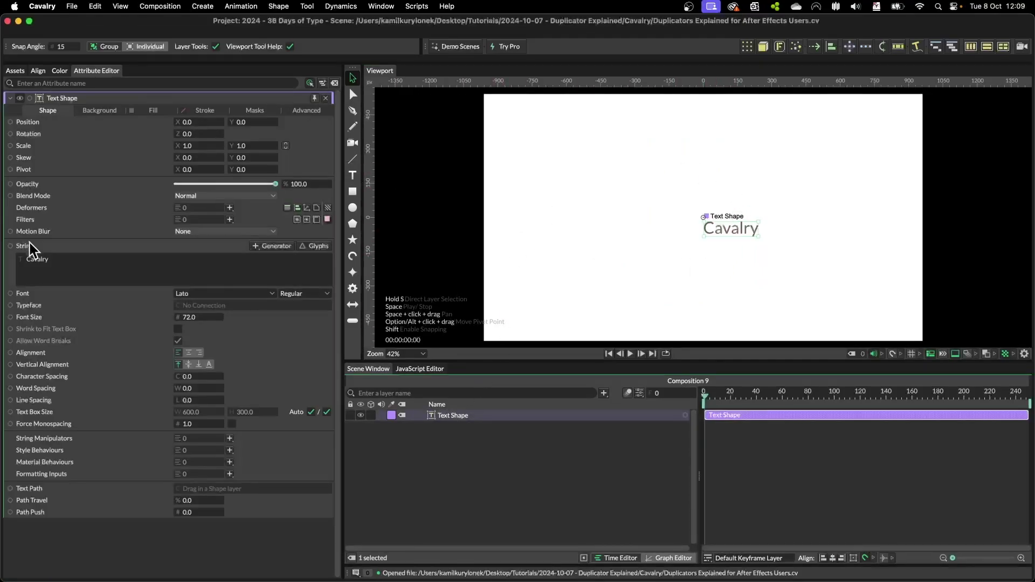
Step: Drive the Text Shape's String with a String Generator set to Precision 0 and Padding 1
right_click(27, 244)
mouse_move(54, 326)
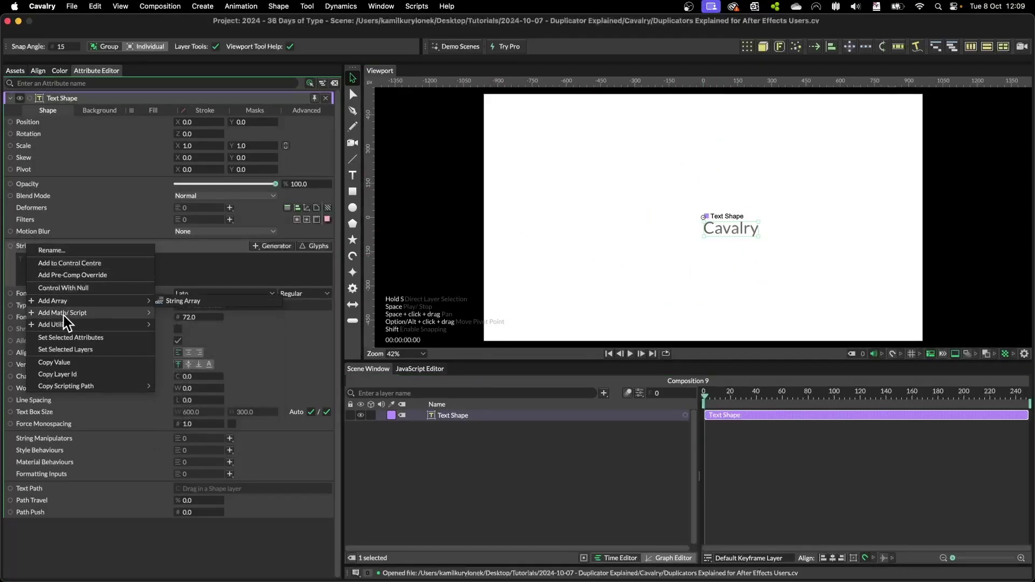
left_click(184, 432)
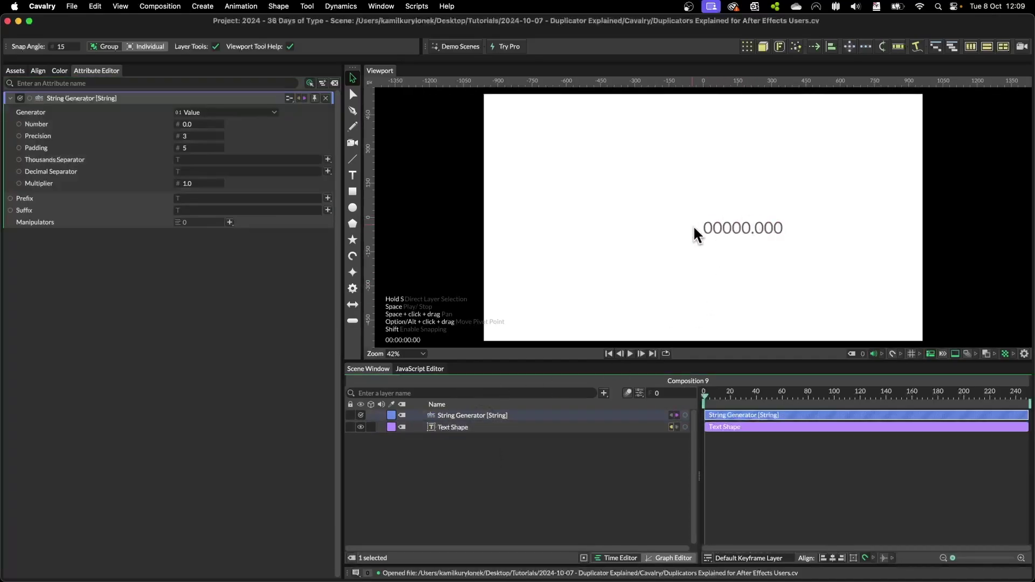
left_click(198, 136)
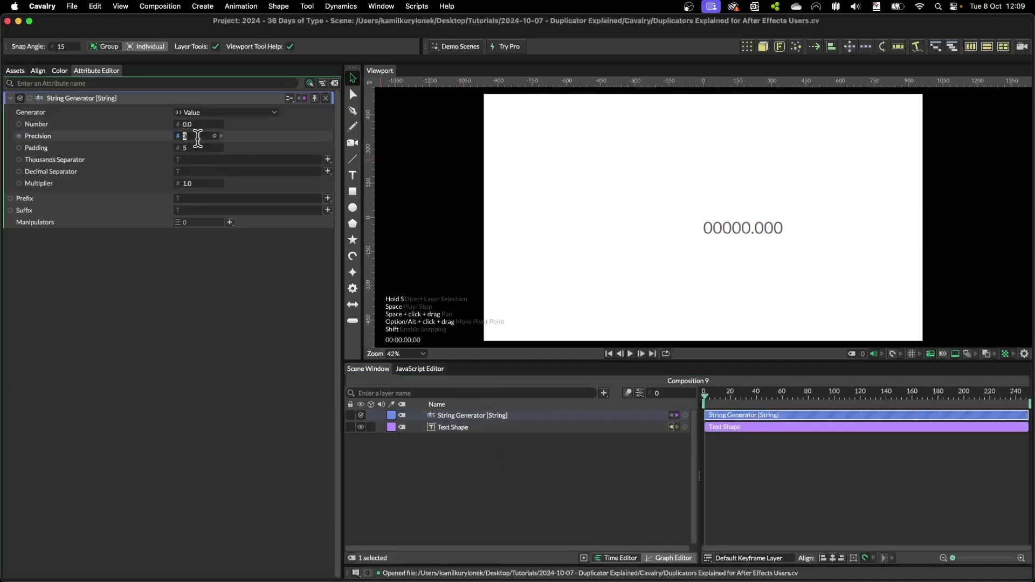
type("1")
key("Tab")
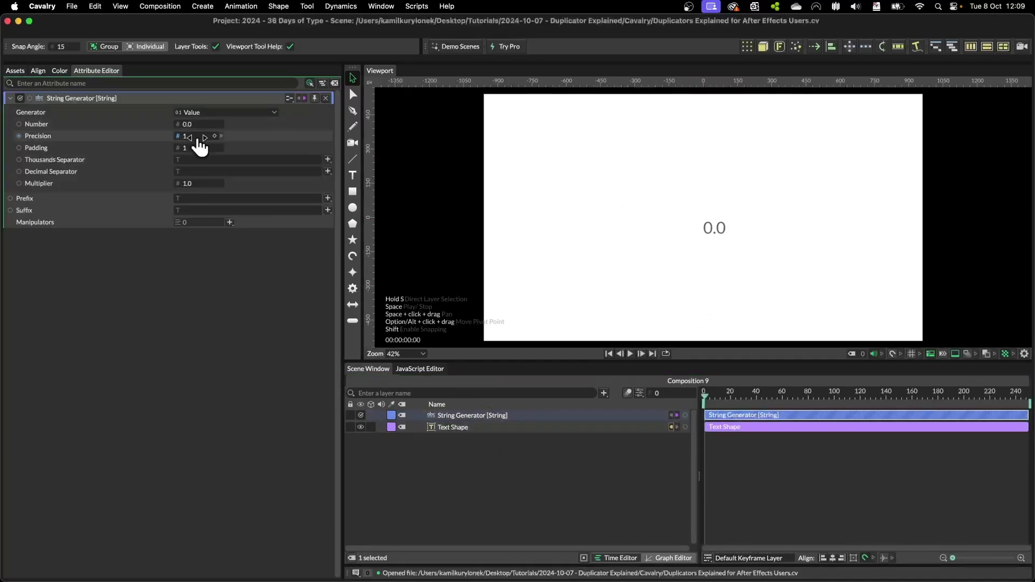
left_click(196, 135)
key("Return")
Step: Add a Context Index layer and connect it to the String Generator's Value.Number
double_click(481, 454)
type("conte")
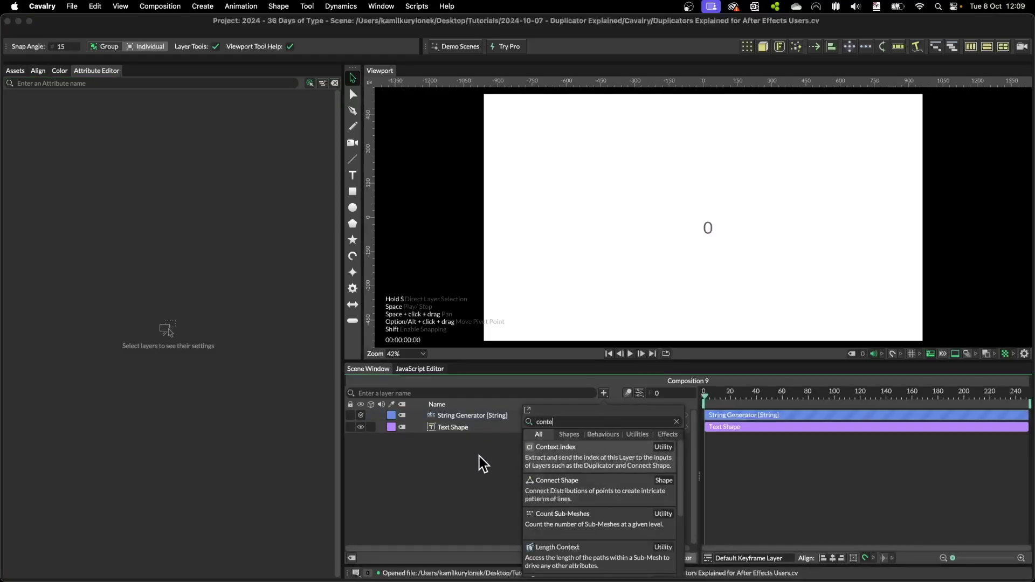
key("Return")
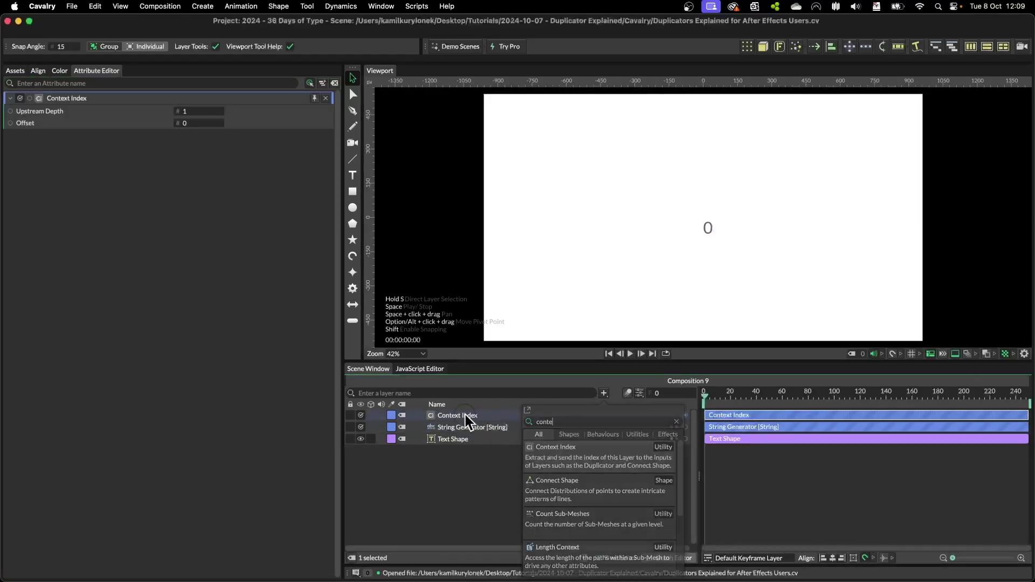
mouse_move(464, 415)
left_mouse_down()
mouse_move(501, 428)
mouse_move(577, 245)
mouse_move(457, 431)
left_mouse_up()
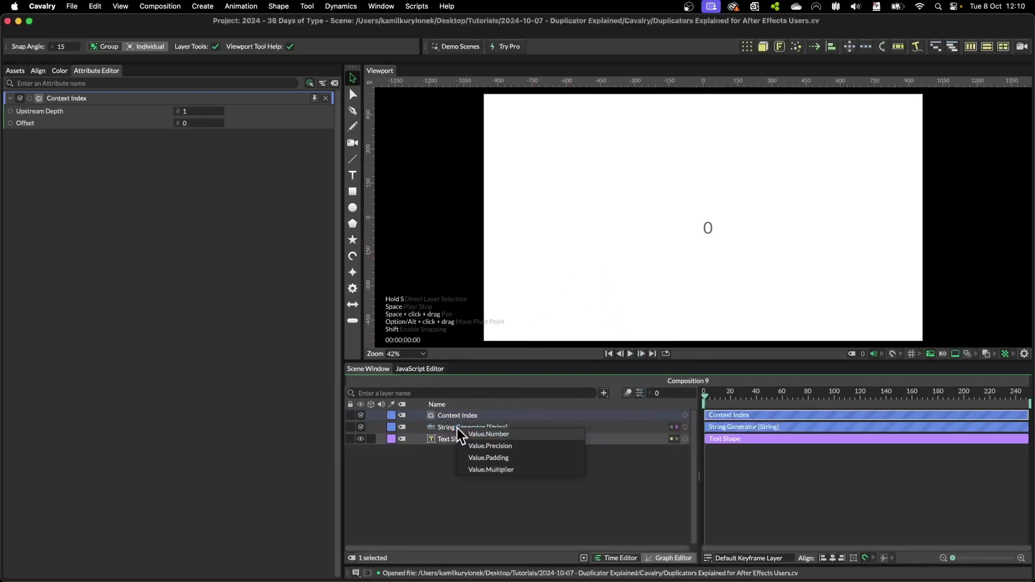
left_click(501, 435)
Step: Parent the String Generator under the Text Shape
left_click(479, 429)
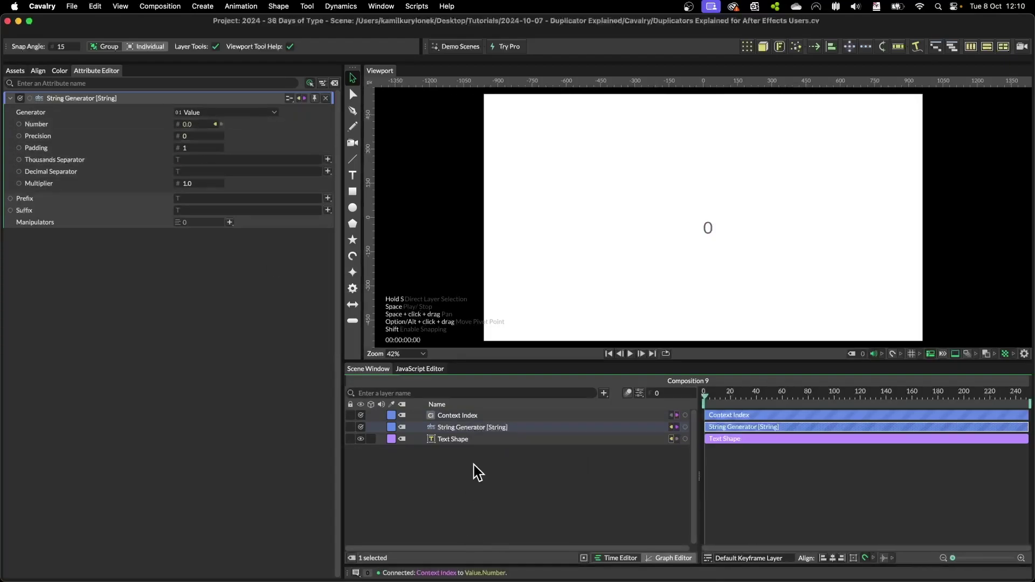
left_click(463, 520)
left_click_drag(470, 427, 458, 440)
left_click(468, 415)
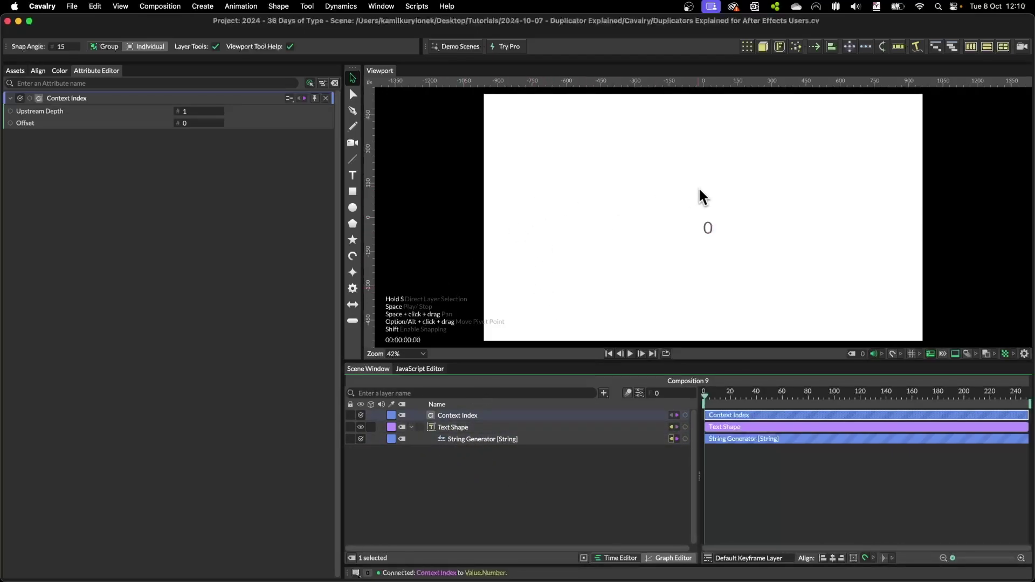
Step: Duplicate the Text Shape into a 3×3 grid and show the debug index numbers 0–8
left_click(458, 427)
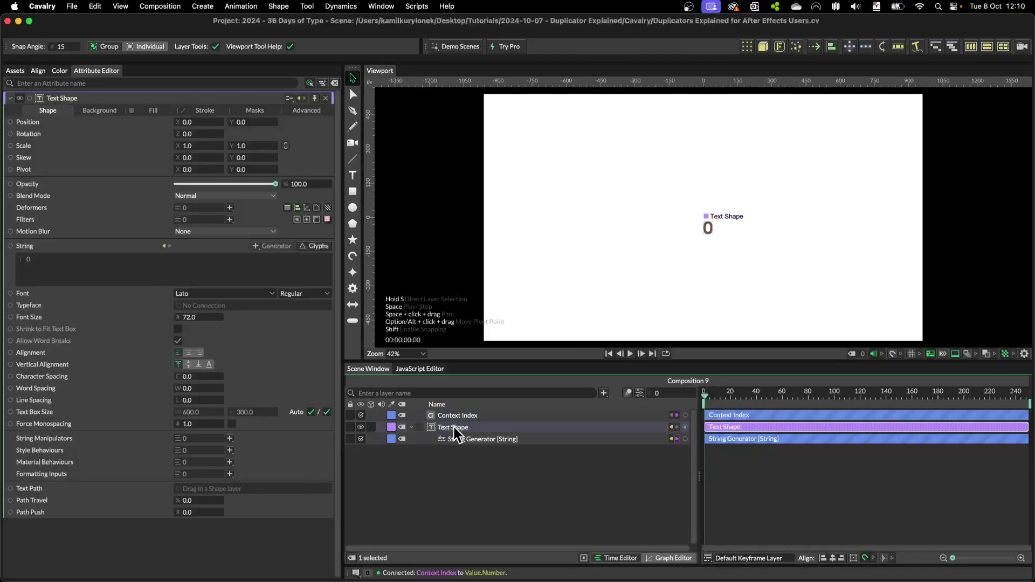
left_click(747, 45)
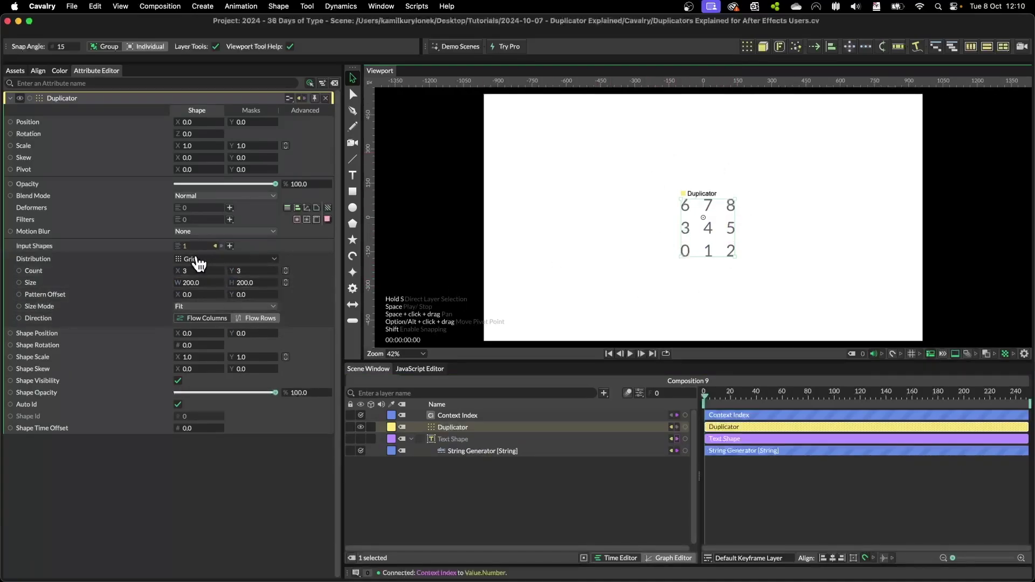
left_click_drag(695, 281, 651, 264)
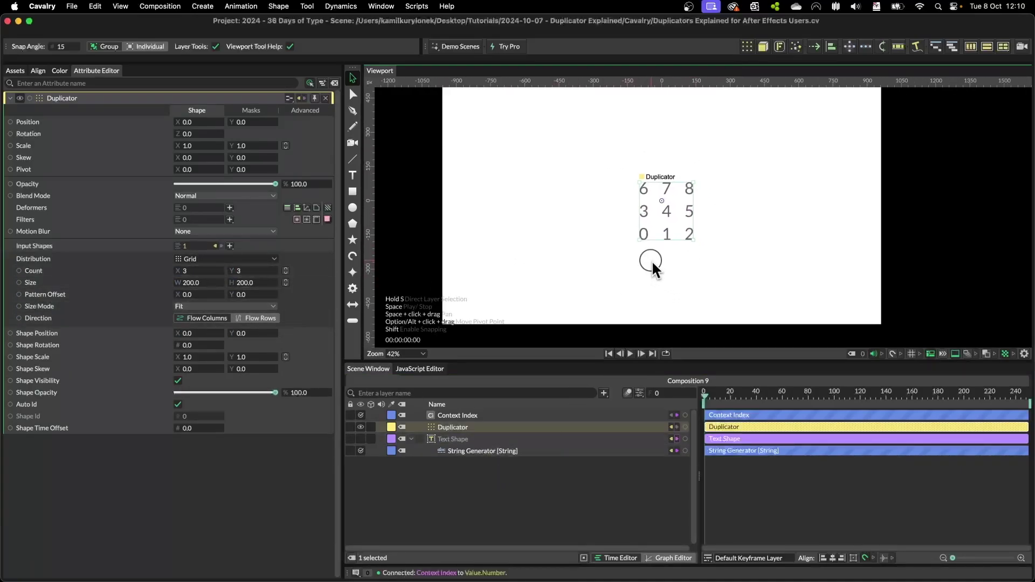
scroll(624, 263, "up", 10)
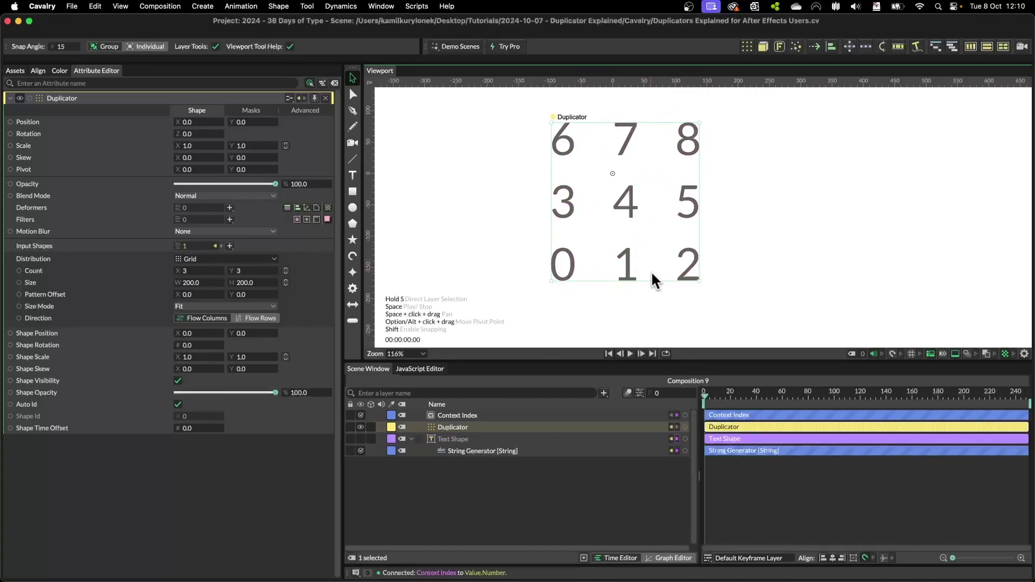
left_click(1024, 354)
left_click(1027, 229)
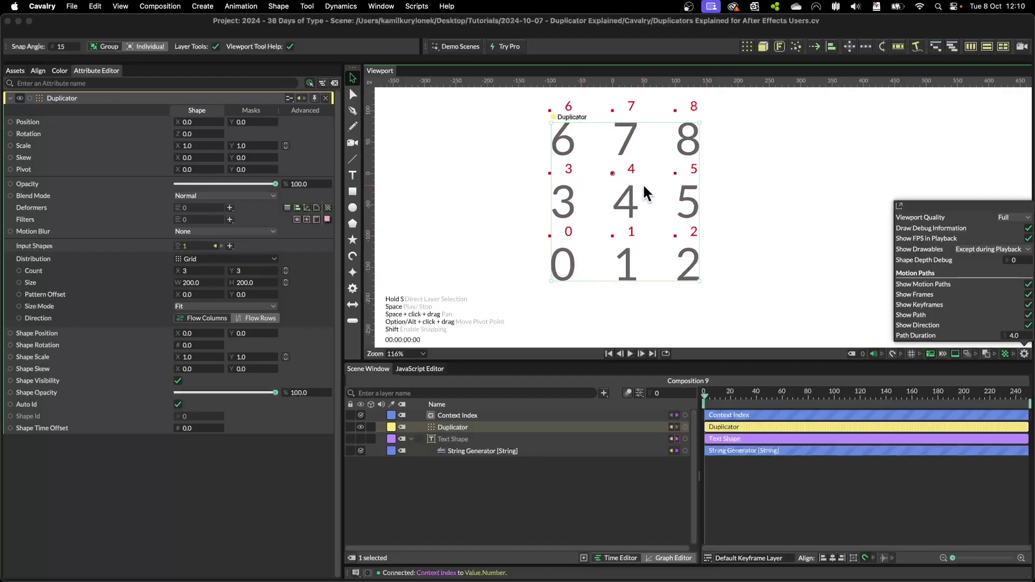
Step: Change the Duplicator to a Linear, Vertical distribution with Count 5
left_click(757, 237)
key("f")
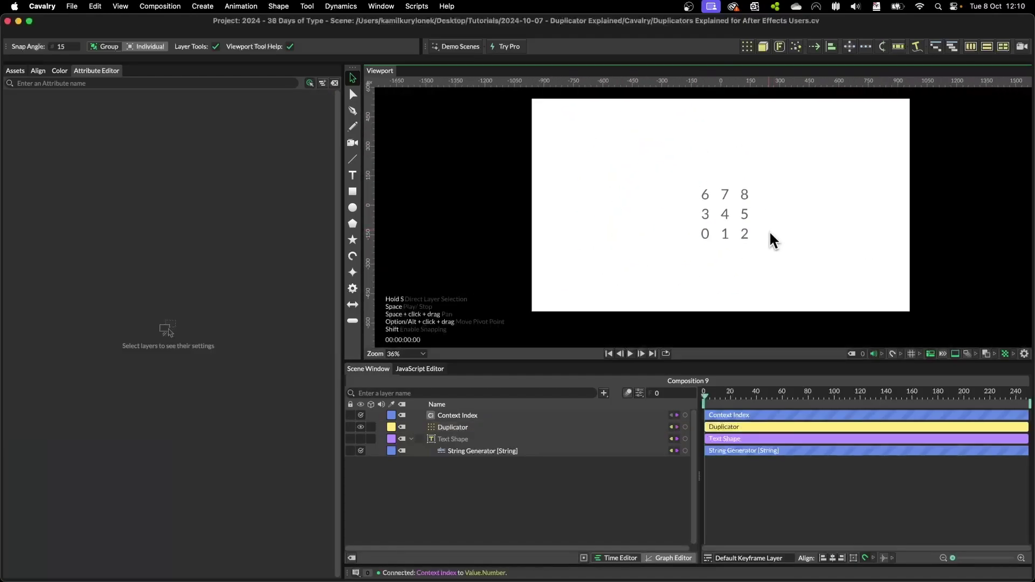
left_click(454, 426)
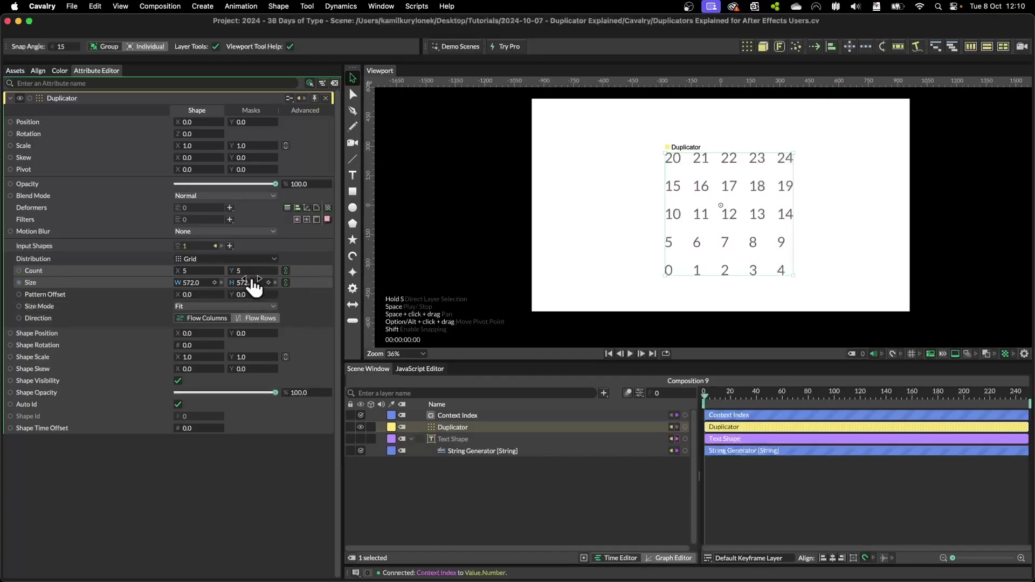
left_click_drag(248, 286, 231, 291)
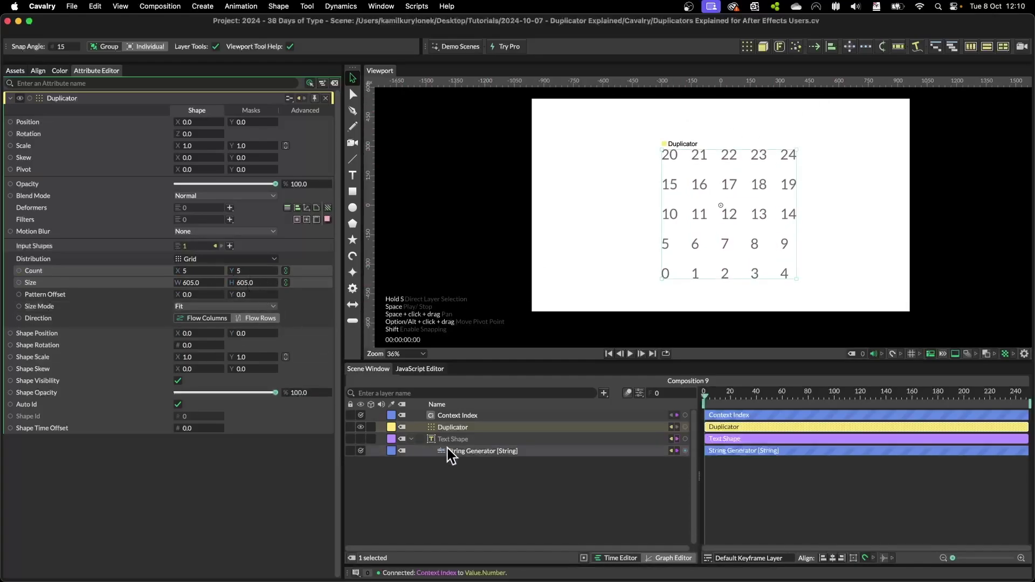
left_click(216, 259)
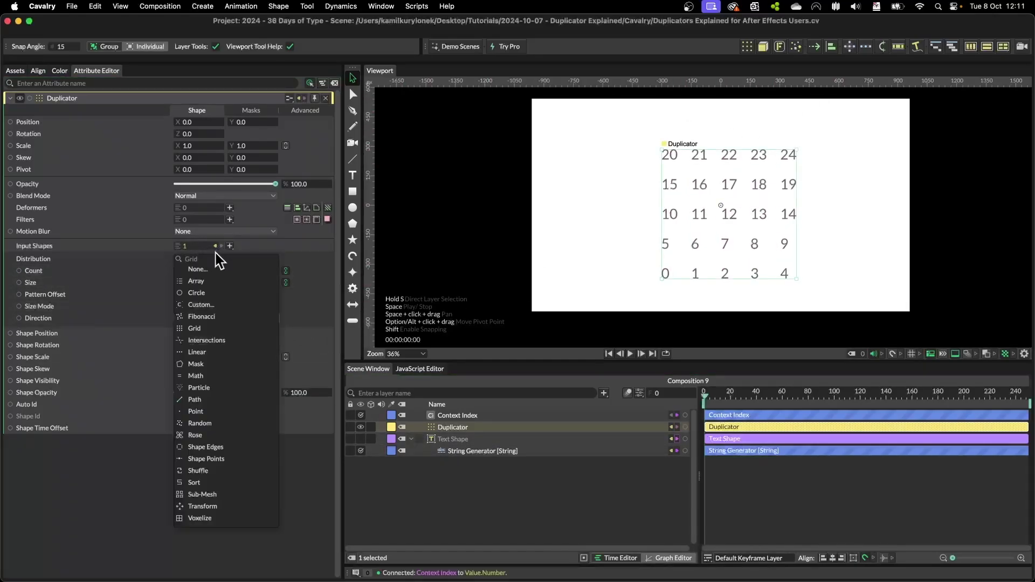
left_click(201, 354)
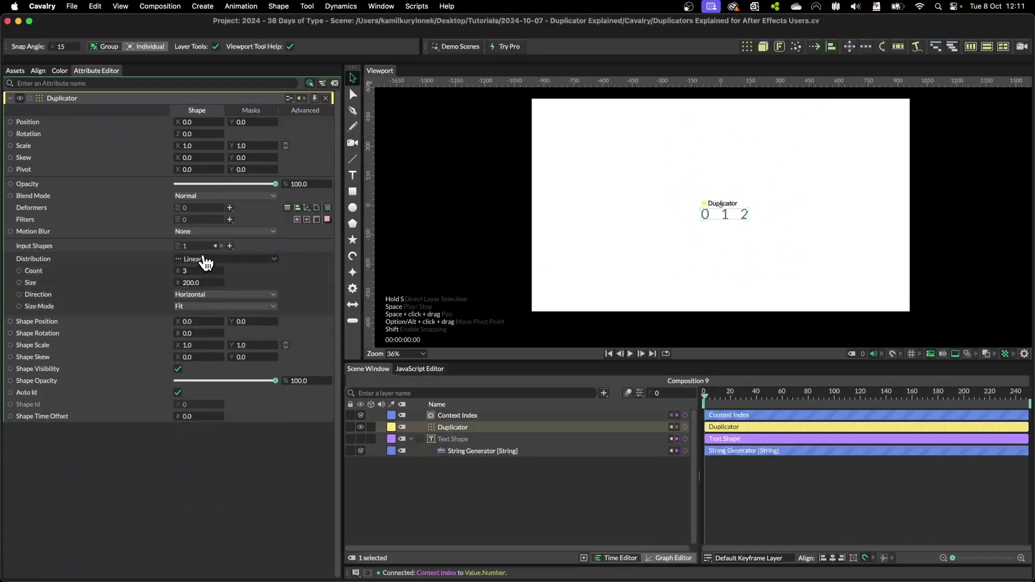
left_click(213, 296)
left_click(203, 307)
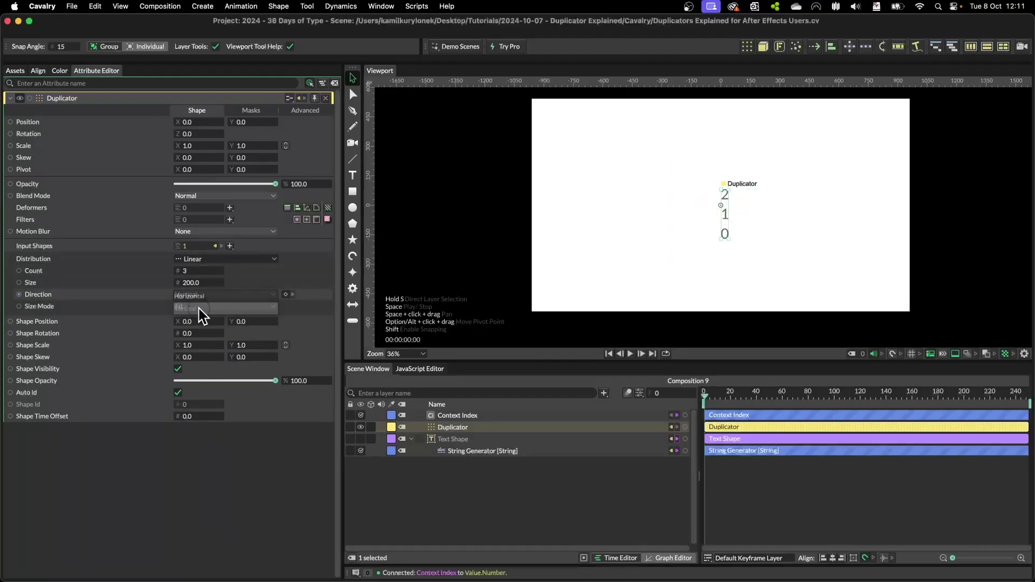
double_click(194, 271)
type("5")
key("Return")
Step: Set the Text Shape's font size to 40
left_click(215, 246)
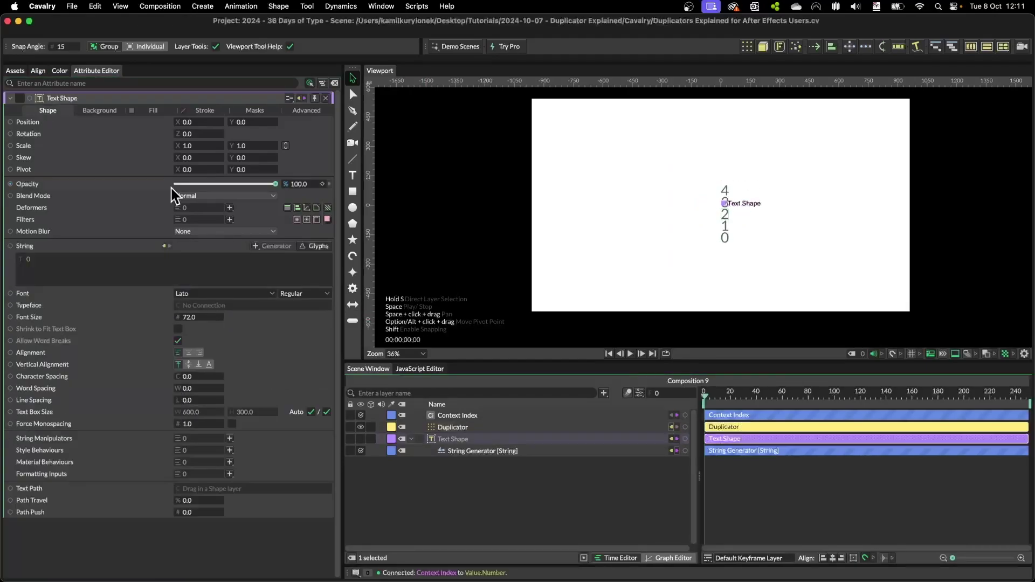
double_click(193, 317)
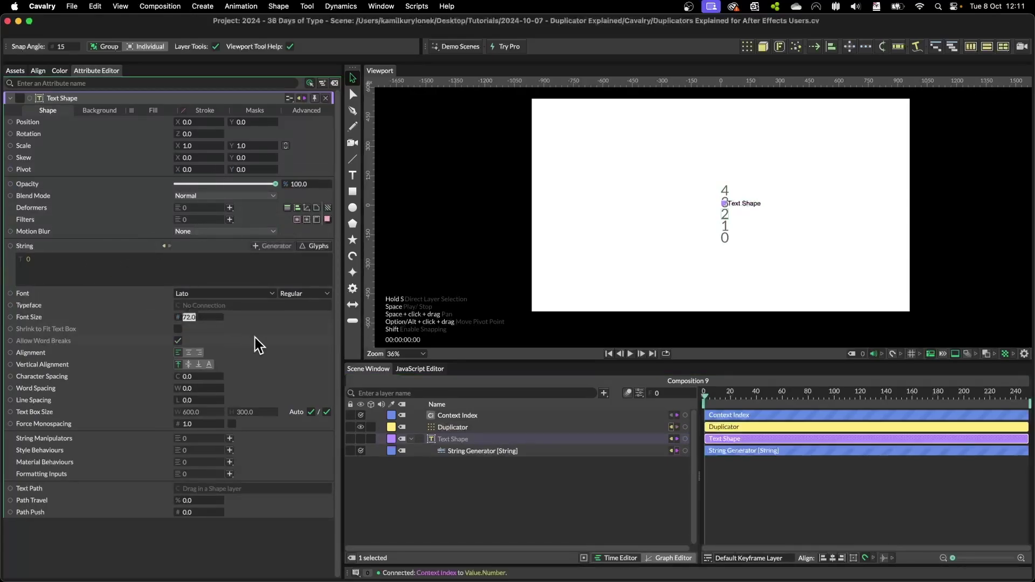
type("40")
key("Return")
Step: Rename the duplicator layer to 'Column'
left_click(492, 492)
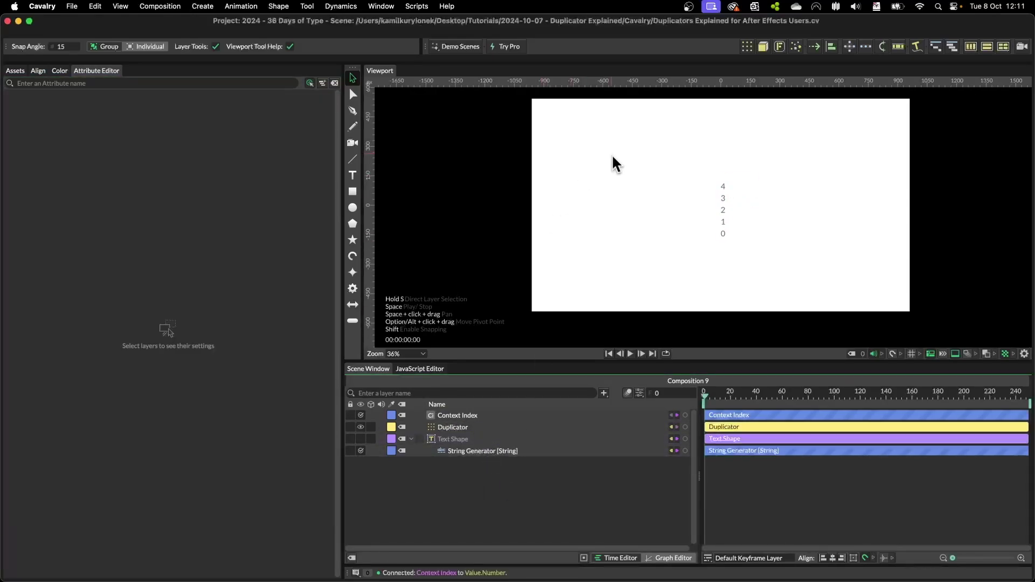
scroll(751, 215, "up", 3)
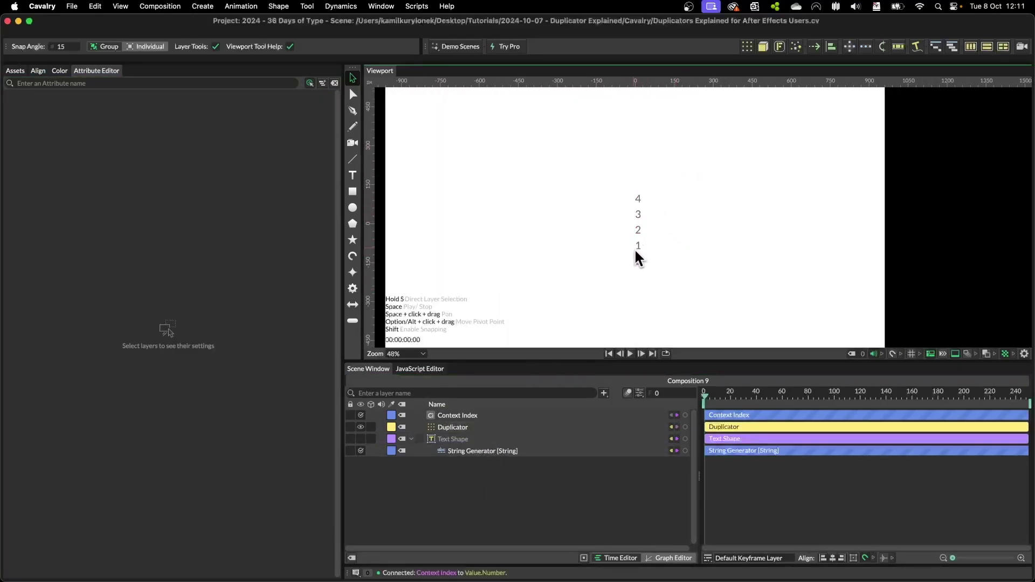
double_click(455, 427)
type("Column")
key("Return")
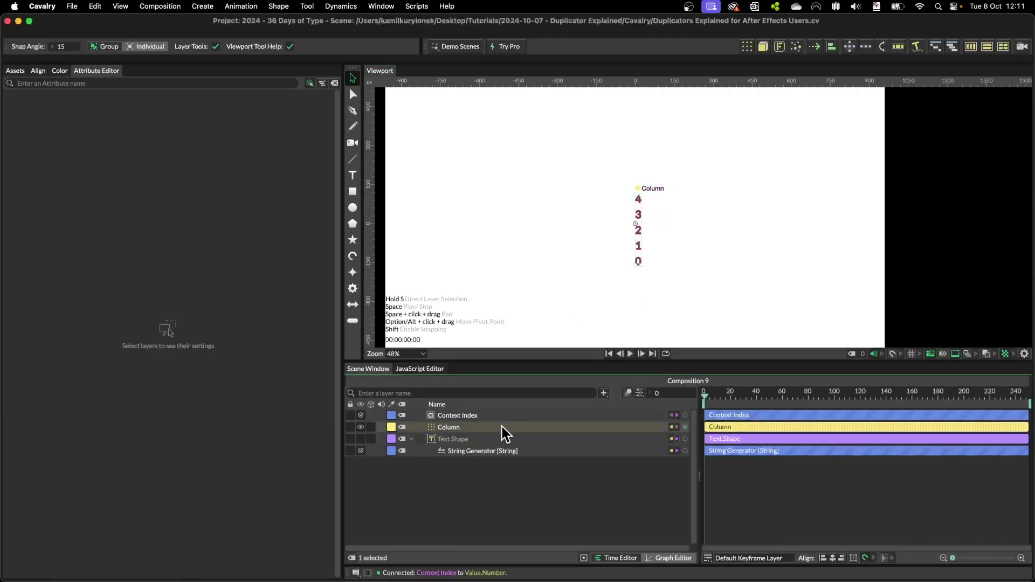
left_click(457, 428)
scroll(493, 274, "down", 2)
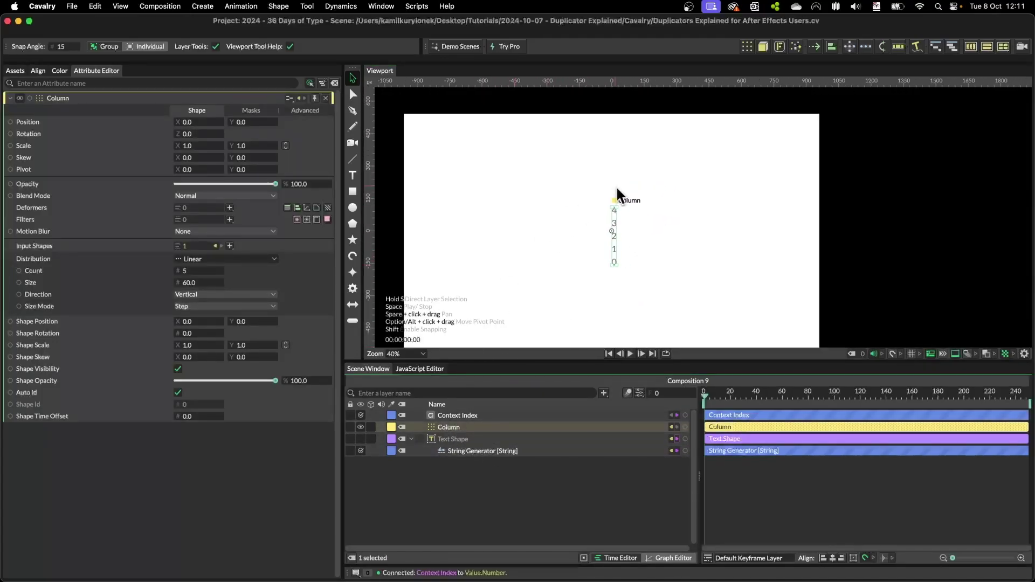
Step: Add a second Duplicator around Column, set to Linear with two side-by-side copies
left_click(762, 48)
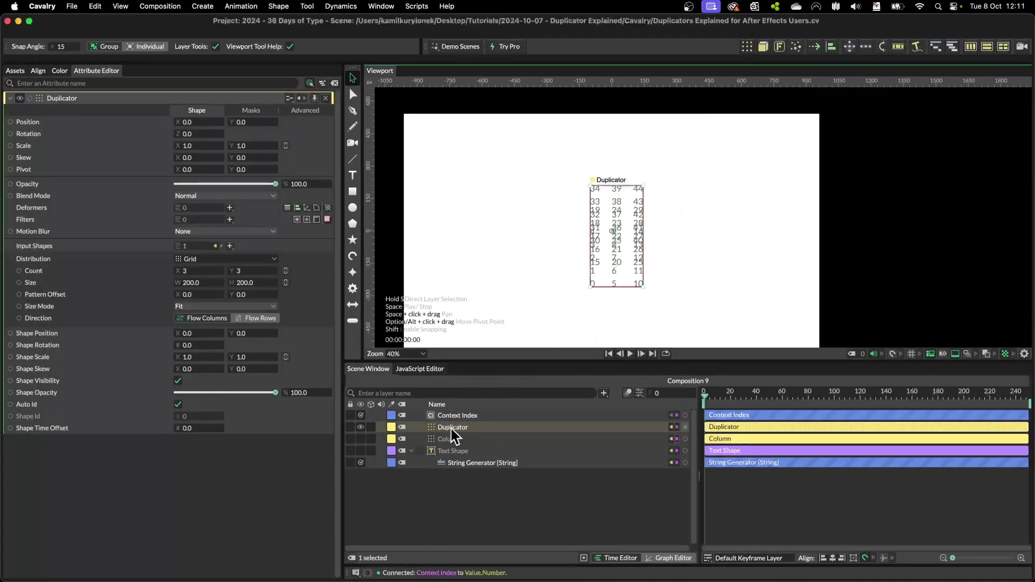
left_click(269, 258)
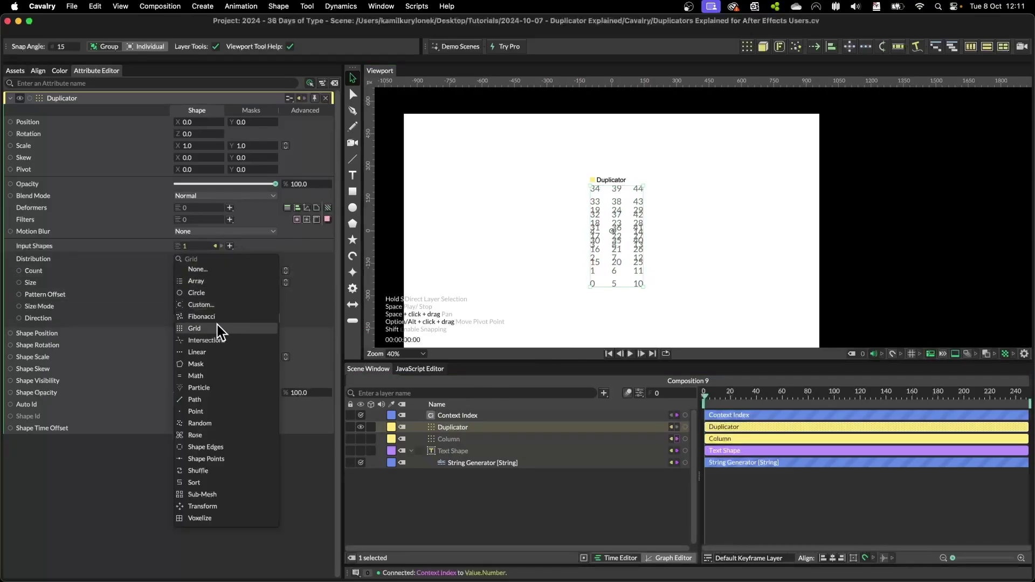
left_click(204, 353)
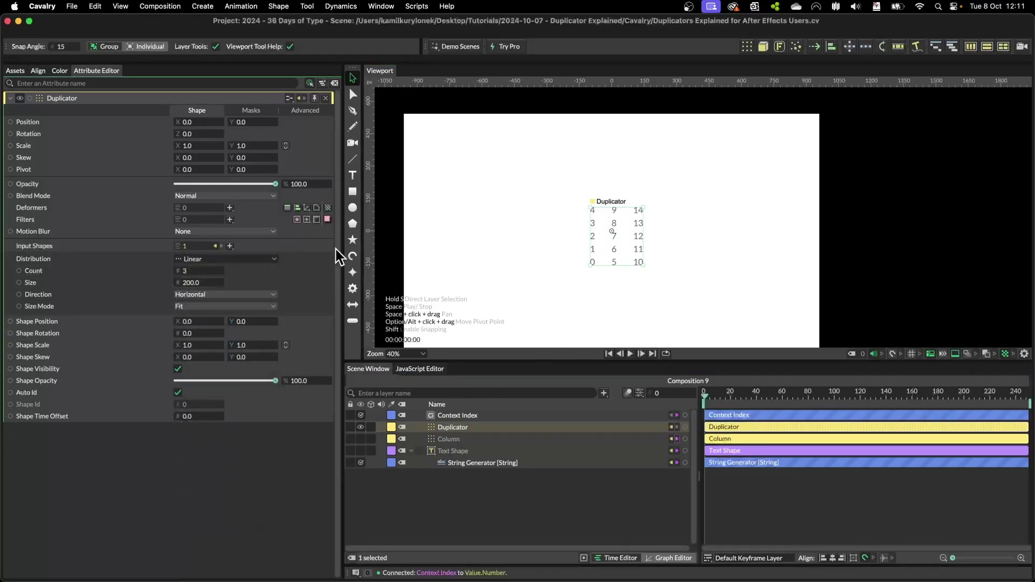
left_click_drag(204, 271, 264, 265)
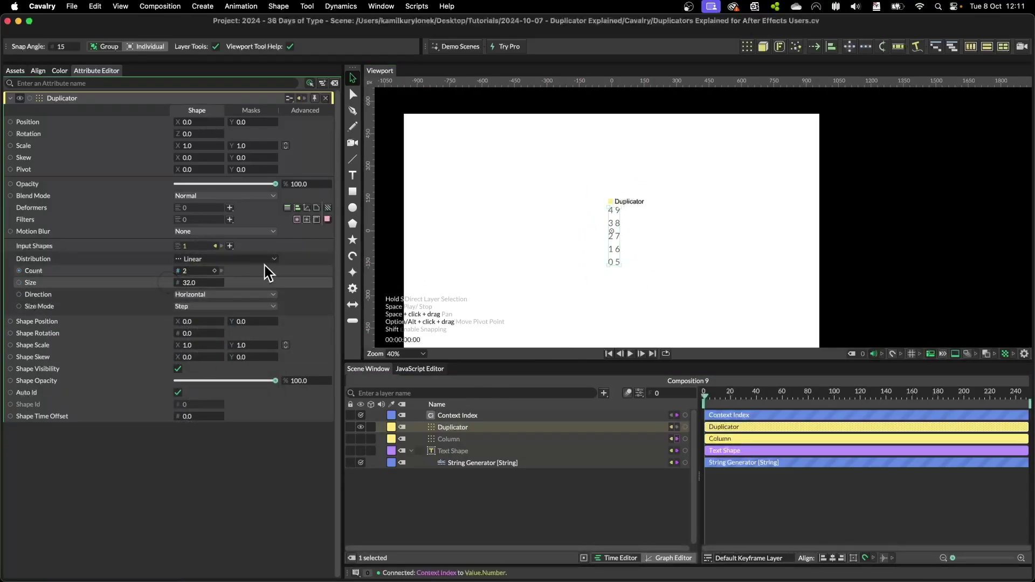
left_click(624, 299)
scroll(651, 231, "up", 2)
scroll(651, 238, "right", 2)
scroll(592, 279, "up", 3)
scroll(533, 264, "right", 3)
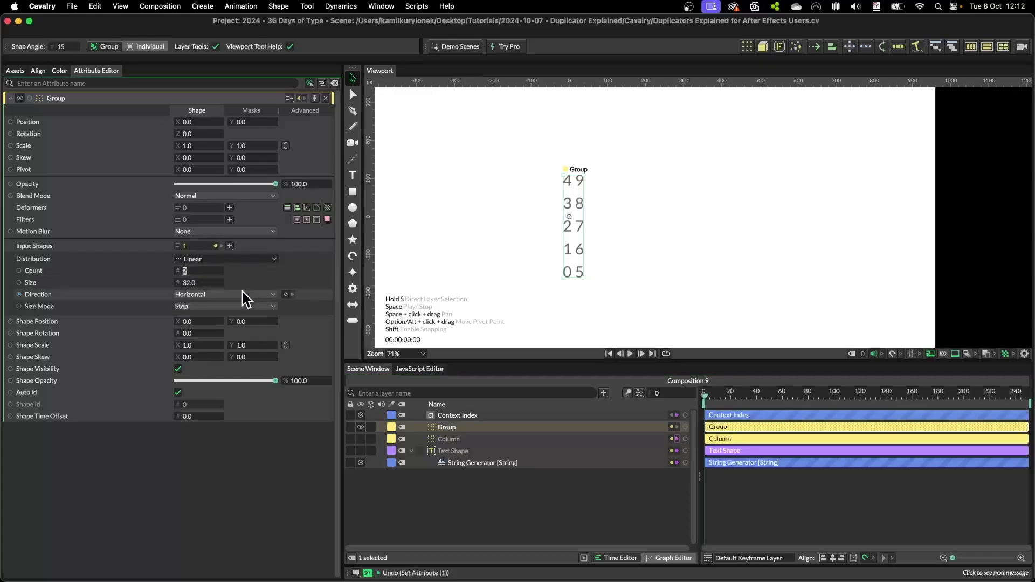
Step: Raise the Group count, widen the column spacing, and enable Draw Debug Information in the viewport
type("4")
key("Up")
key("Up")
key("Up")
key("Up")
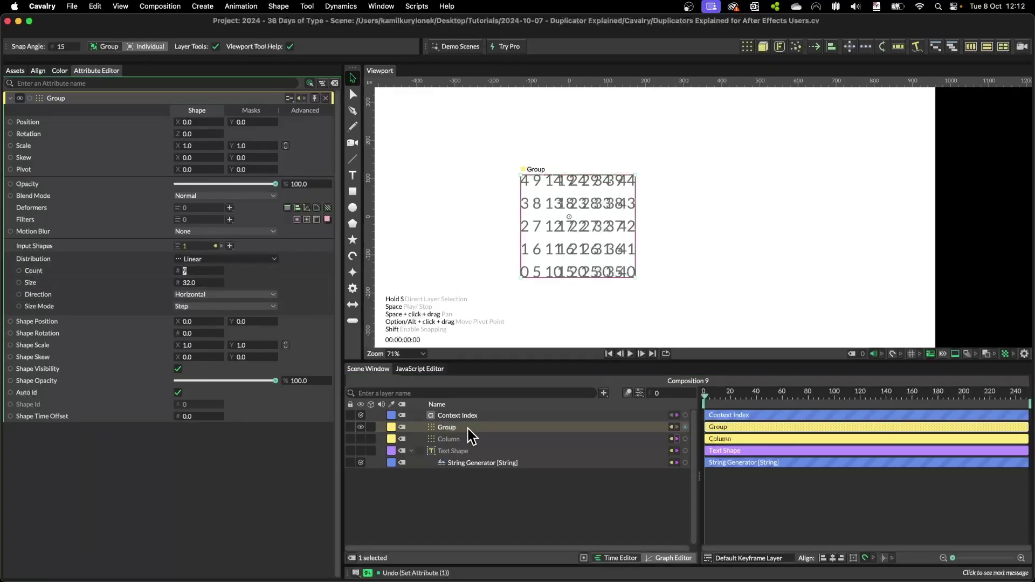
left_click_drag(199, 284, 216, 285)
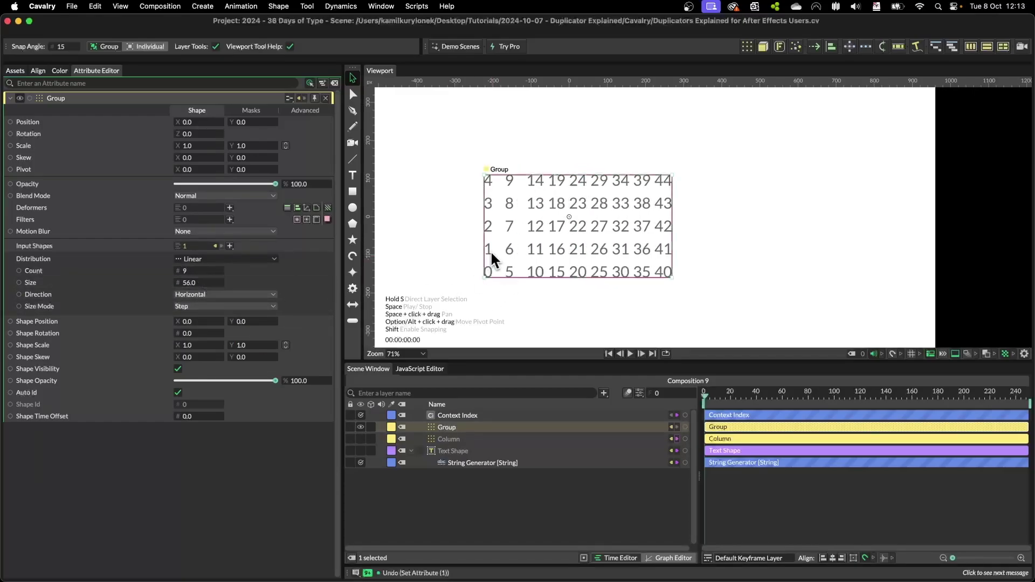
left_click(1023, 354)
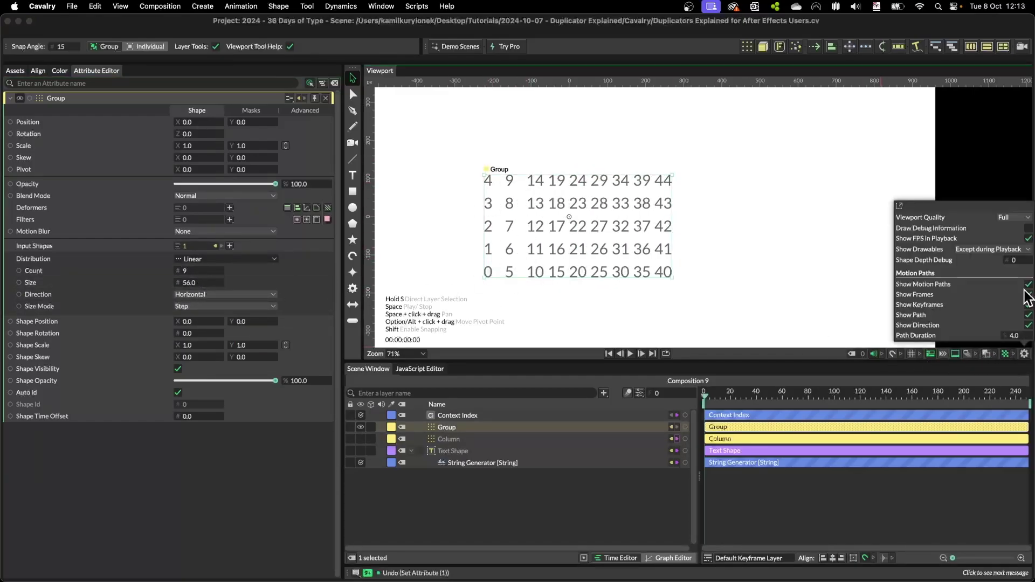
left_click(1028, 227)
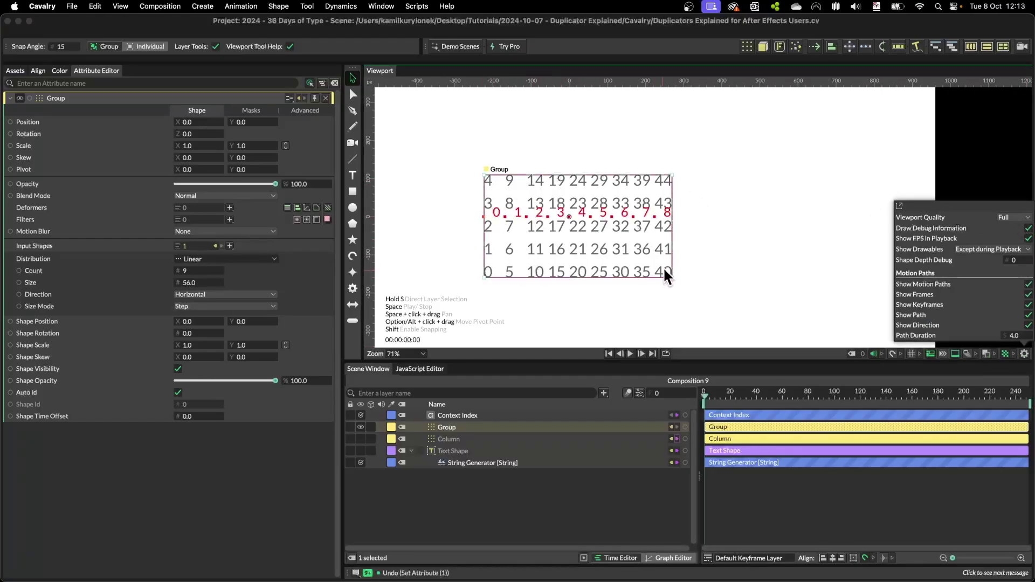
Step: Test the Context Index with an Upstream Depth of 2
left_click(462, 439)
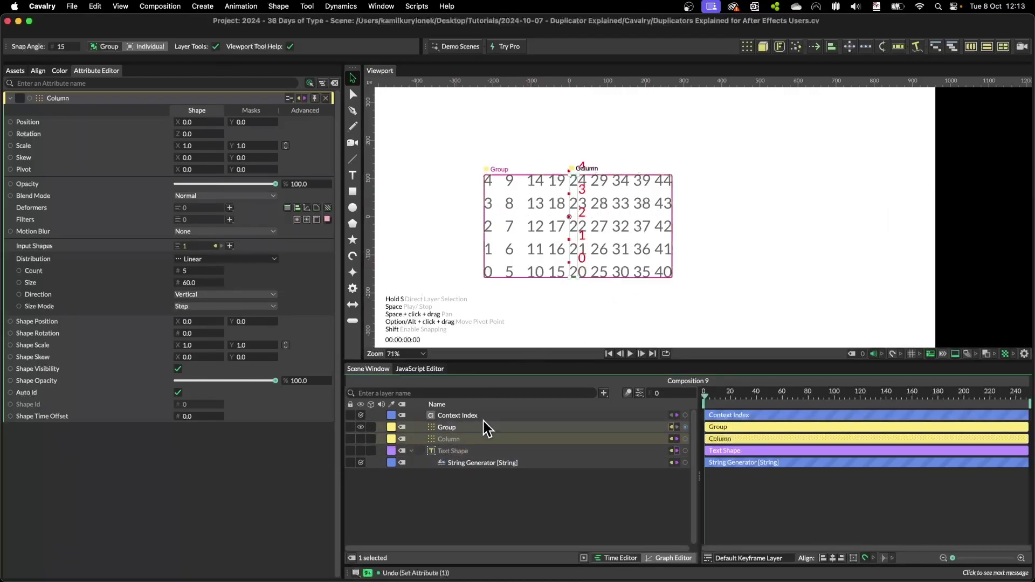
left_click(487, 429)
left_click_drag(447, 415, 212, 251)
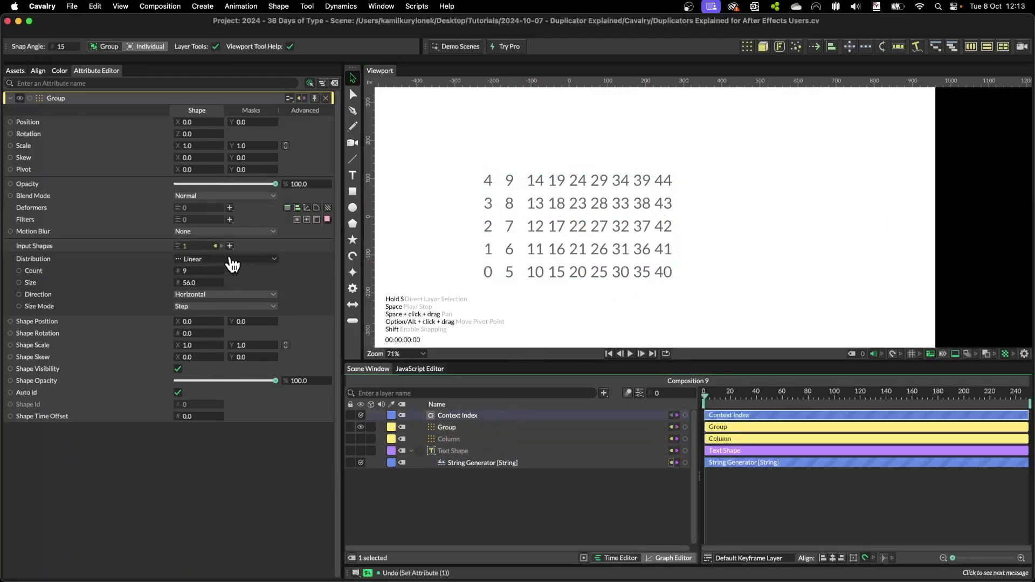
left_click(470, 413)
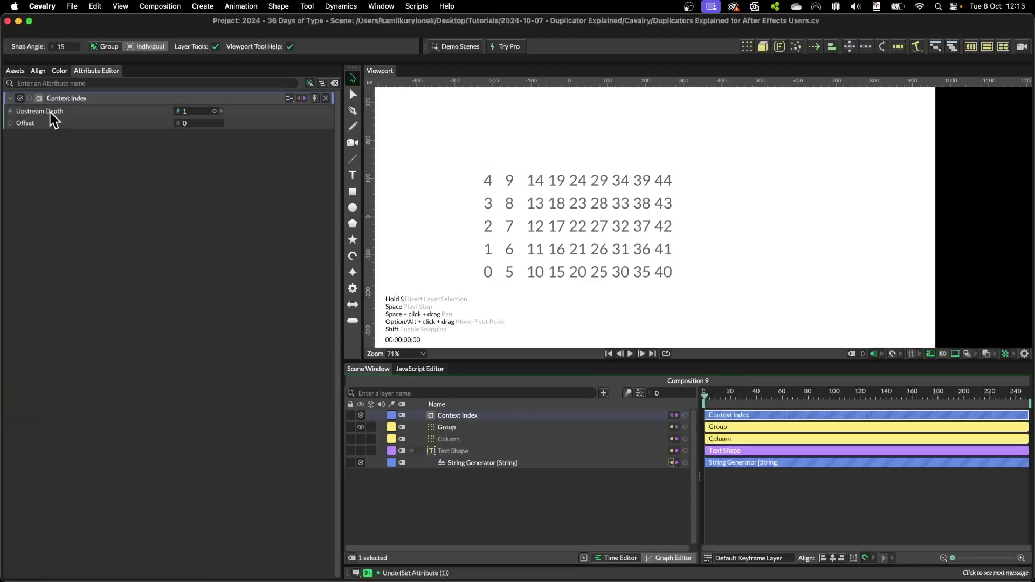
left_click(203, 111)
type("2")
key("Return")
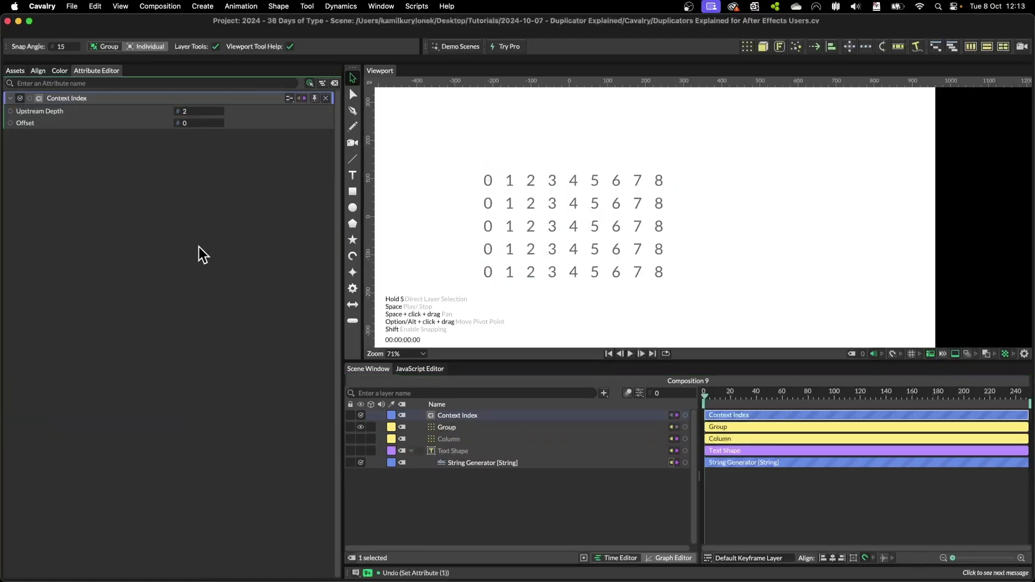
Step: Set the Group duplicator count to 5 columns, numbering the copies 0–24
left_click(468, 427)
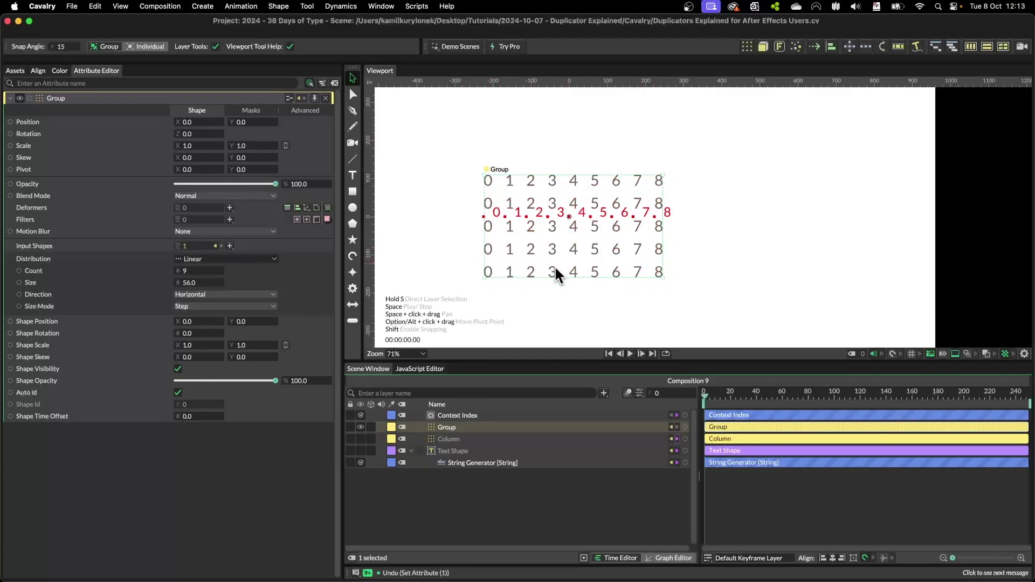
left_click(448, 415)
left_click(447, 427)
left_click(189, 271)
type("5")
key("Return")
left_click(669, 245)
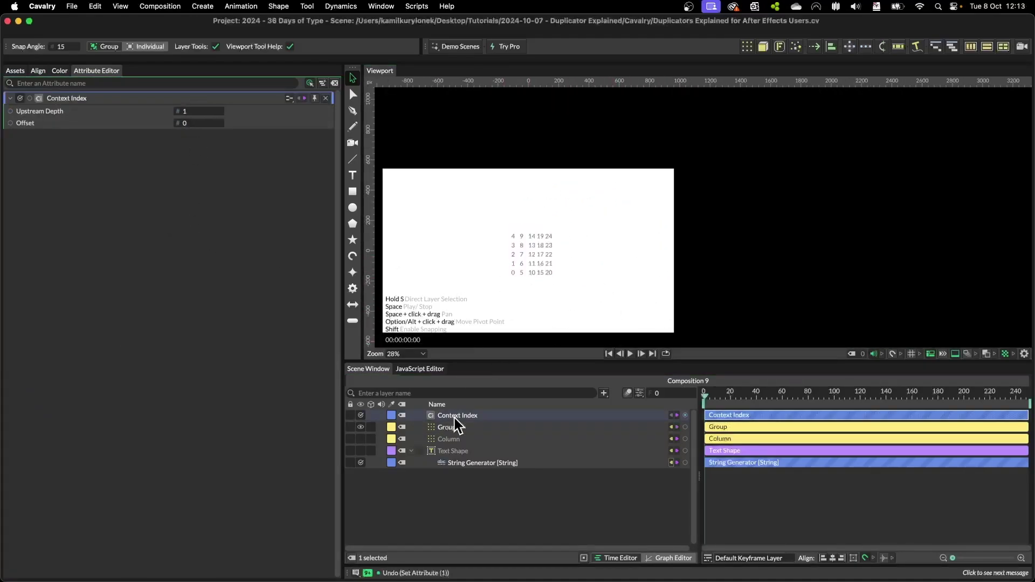
Step: Wrap the Group in a new Grid-distribution duplicator named Grid
left_click(447, 426)
left_click(744, 46)
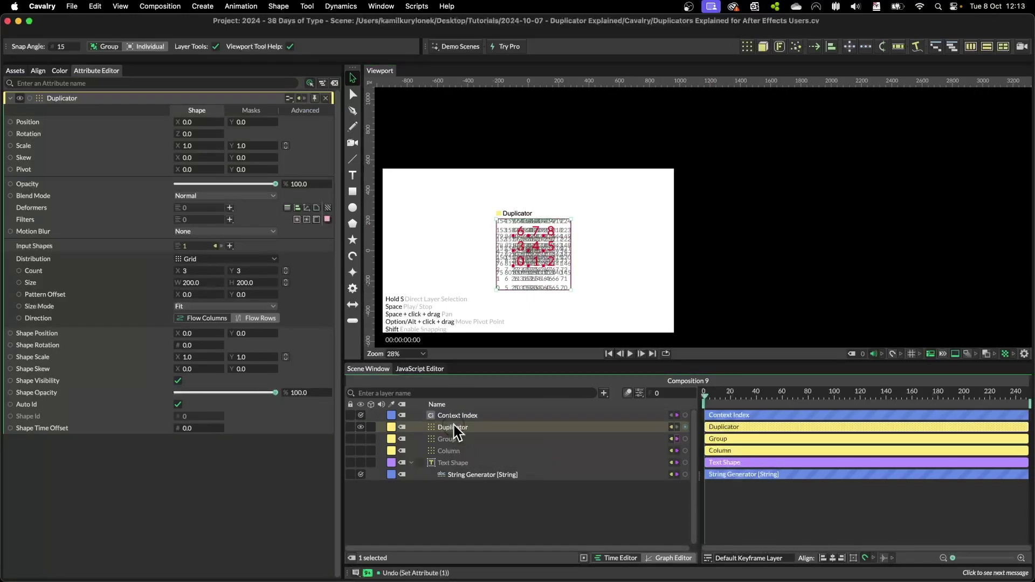
type("Grid")
key("Return")
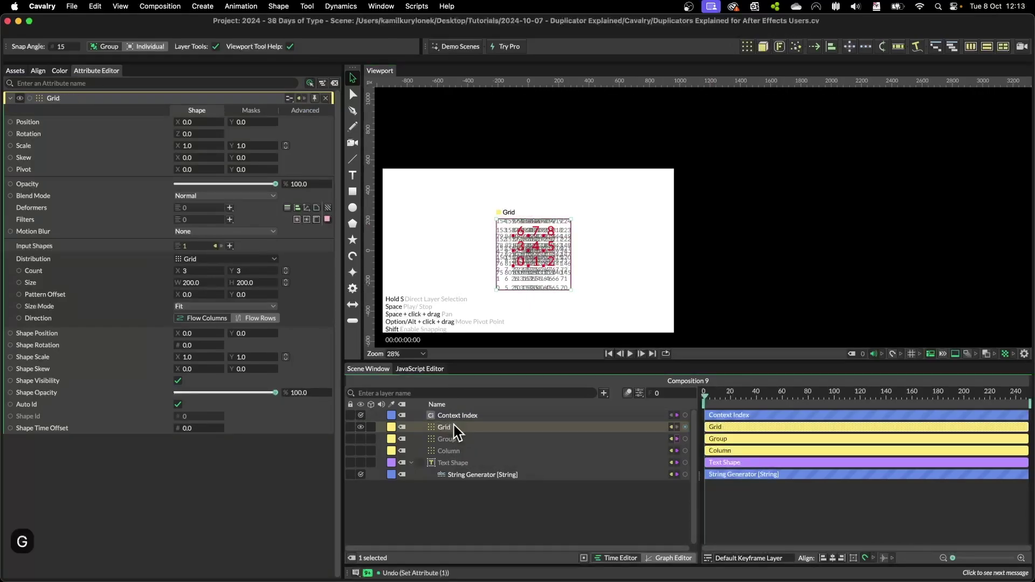
Step: Enlarge the Grid's Size to about 200 × 200 to spread the 3 × 3 copies
left_click_drag(284, 286, 561, 319)
left_click(489, 255)
scroll(489, 256, "up", 3)
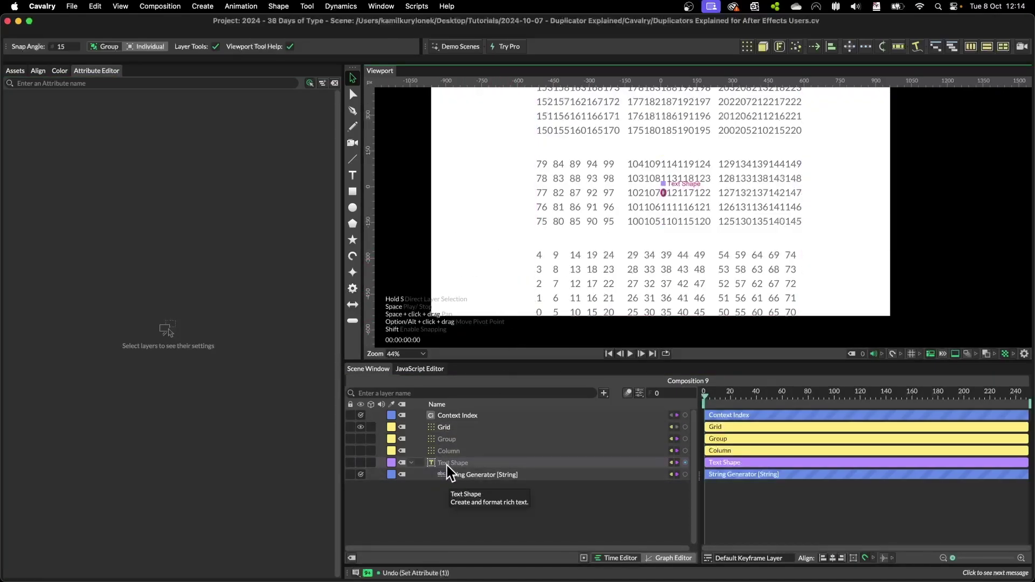
left_click(484, 245)
scroll(485, 248, "down", 3)
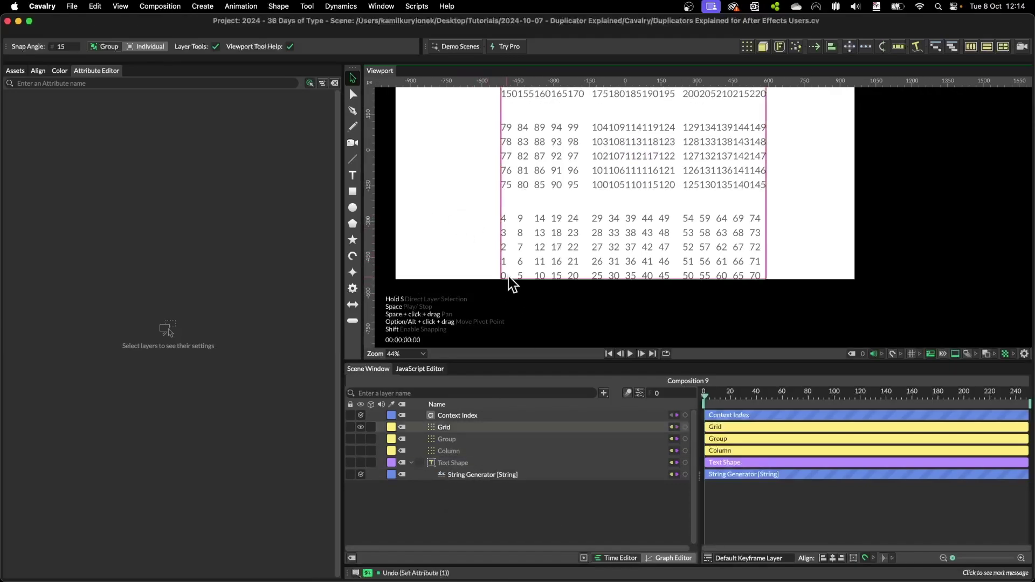
scroll(596, 229, "up", 3)
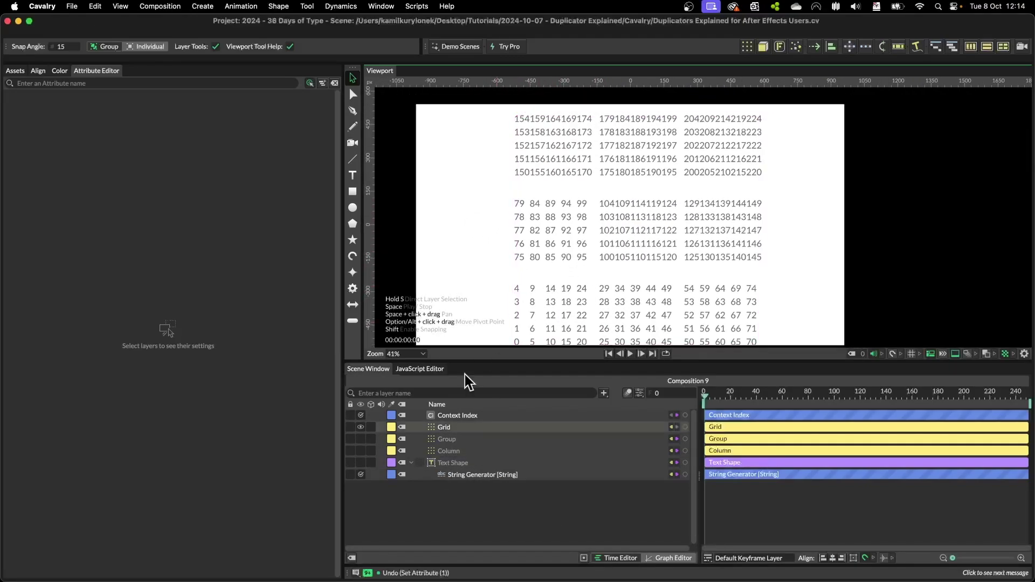
scroll(416, 211, "down", 1)
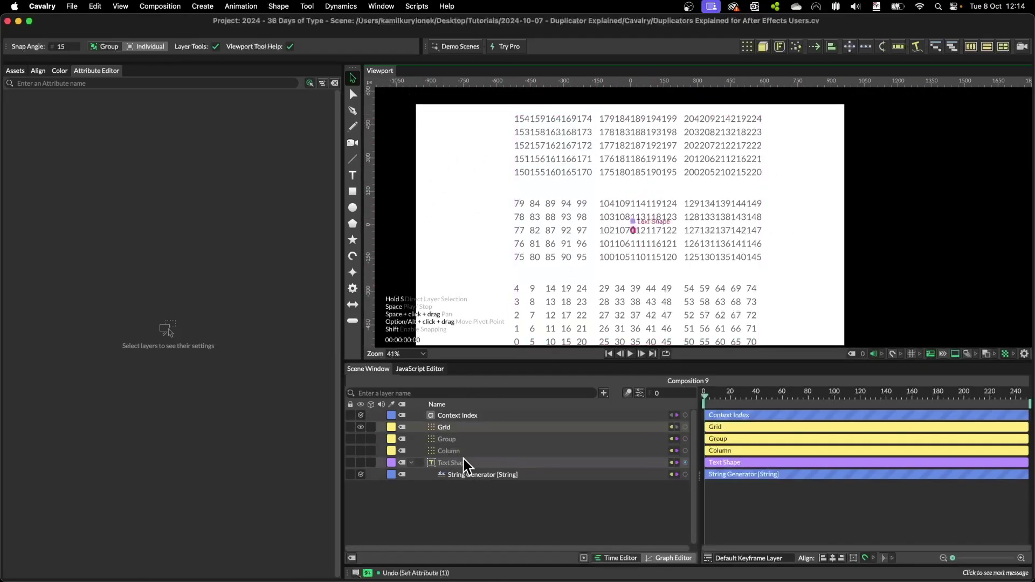
Step: Try a Context Index Upstream Depth of 2 and check the Group's numbering
left_click(449, 414)
left_click(196, 111)
type("2")
key("Tab")
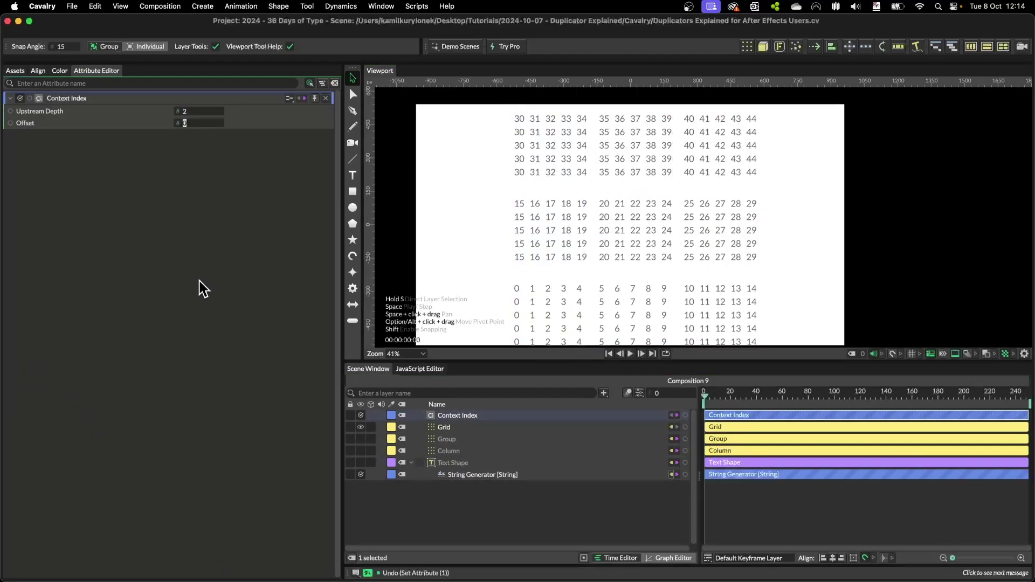
scroll(484, 189, "down", 2)
left_click(466, 439)
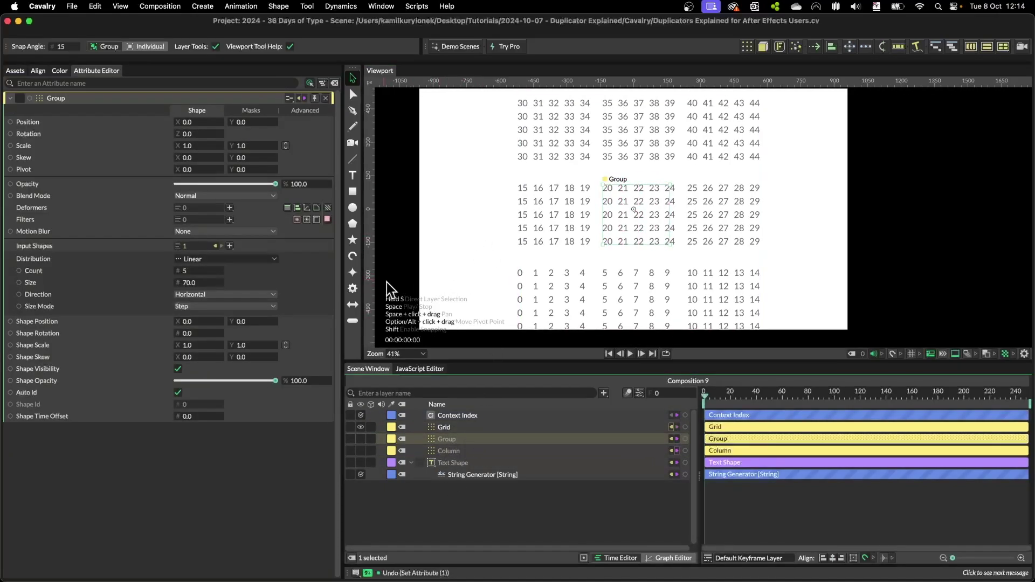
scroll(593, 243, "up", 2)
Step: Set the Context Index Upstream Depth to 3 so each Grid block shares one index
left_click(458, 415)
left_click(200, 111)
type("3")
left_click(177, 290)
scroll(463, 221, "down", 1)
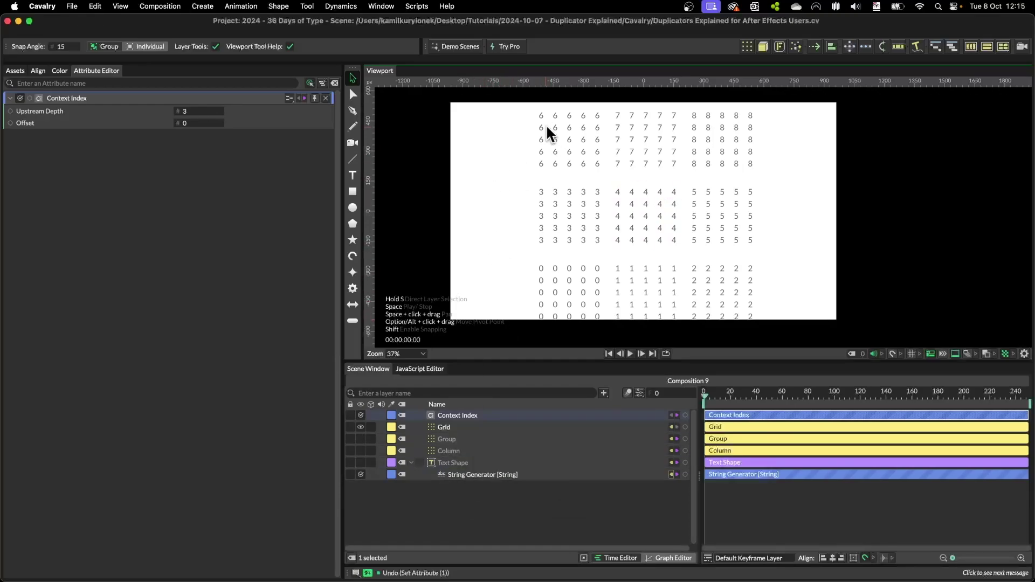
left_click(451, 427)
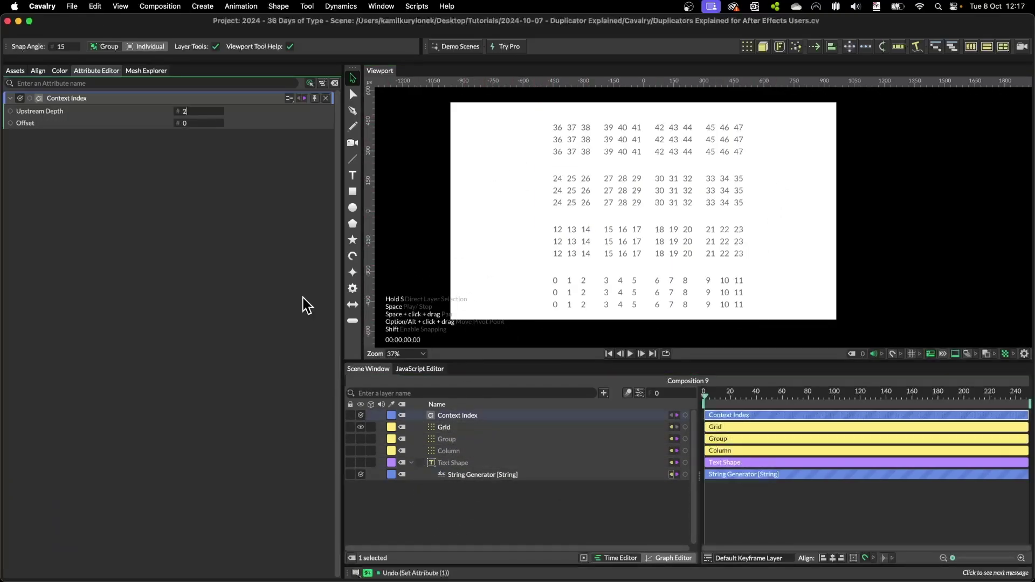
double_click(196, 111)
type("3")
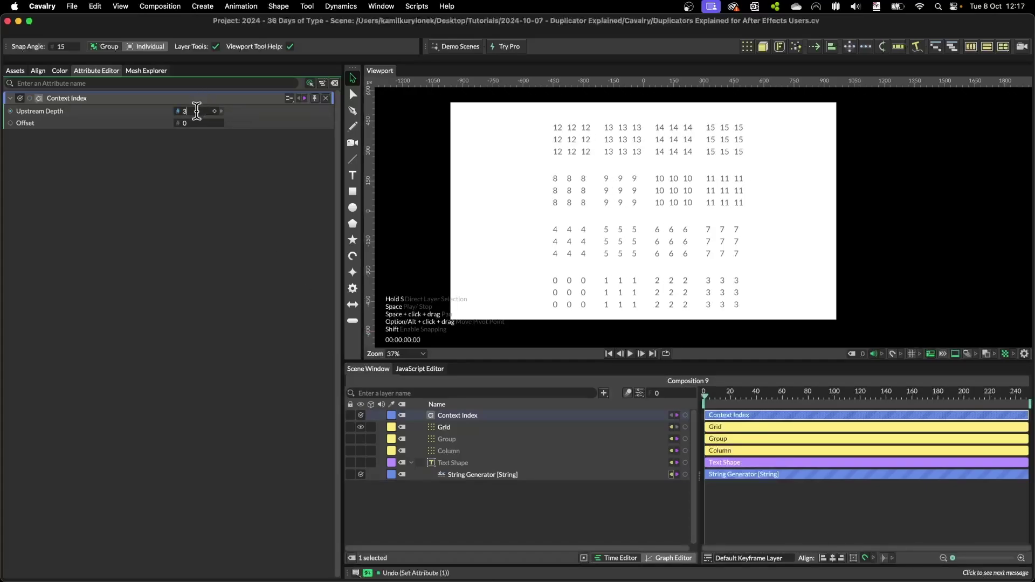
Step: Open the Mesh Explorer from the Window menu and list the Grid duplicator's nested sub-meshes
left_click(382, 8)
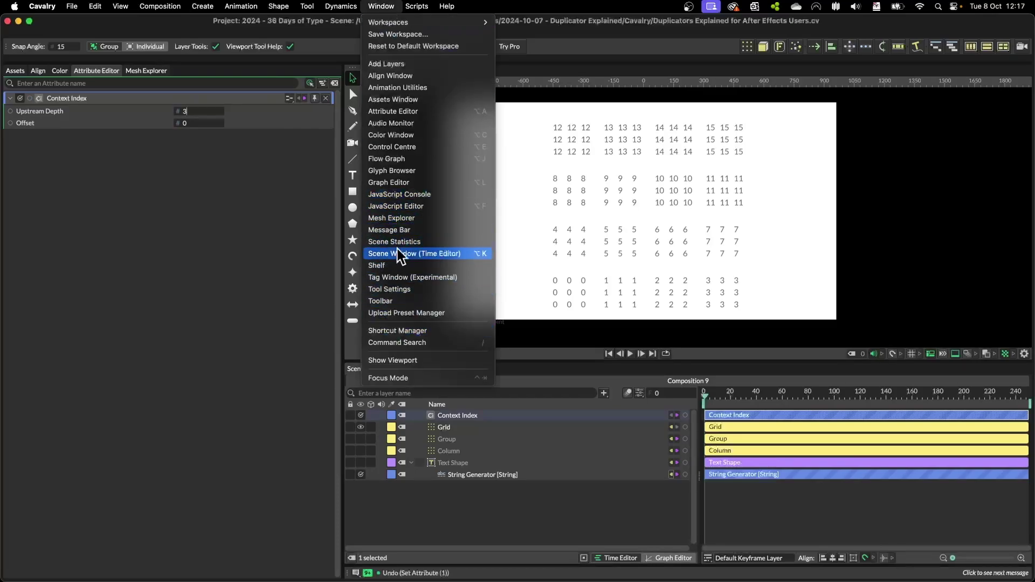
left_click(391, 217)
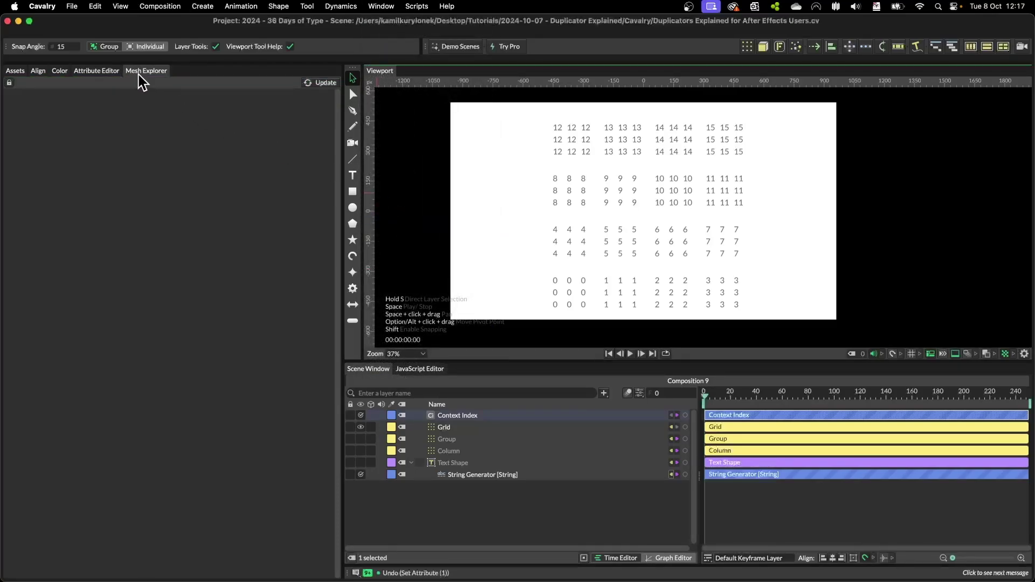
left_click(447, 428)
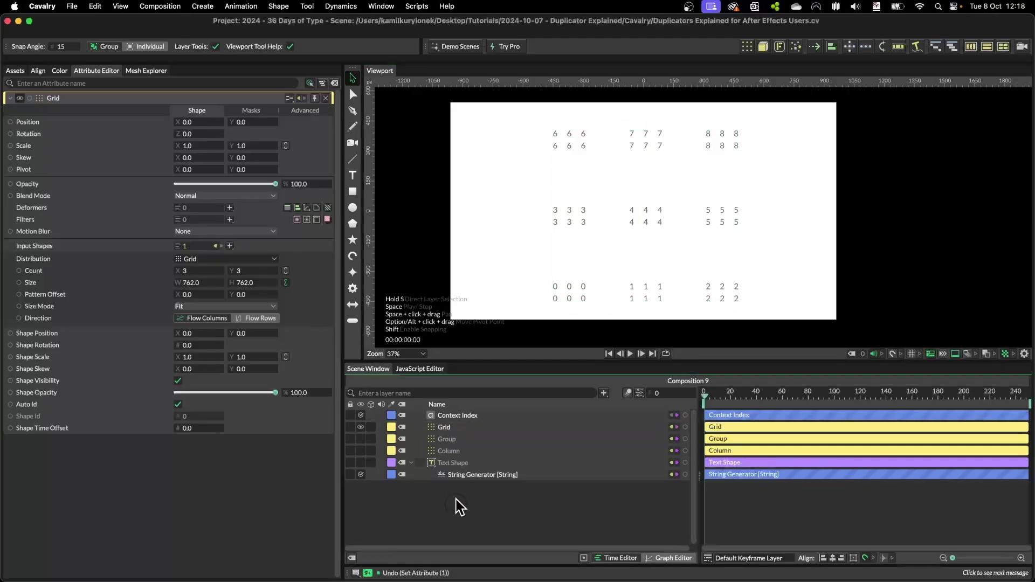
left_click(454, 503)
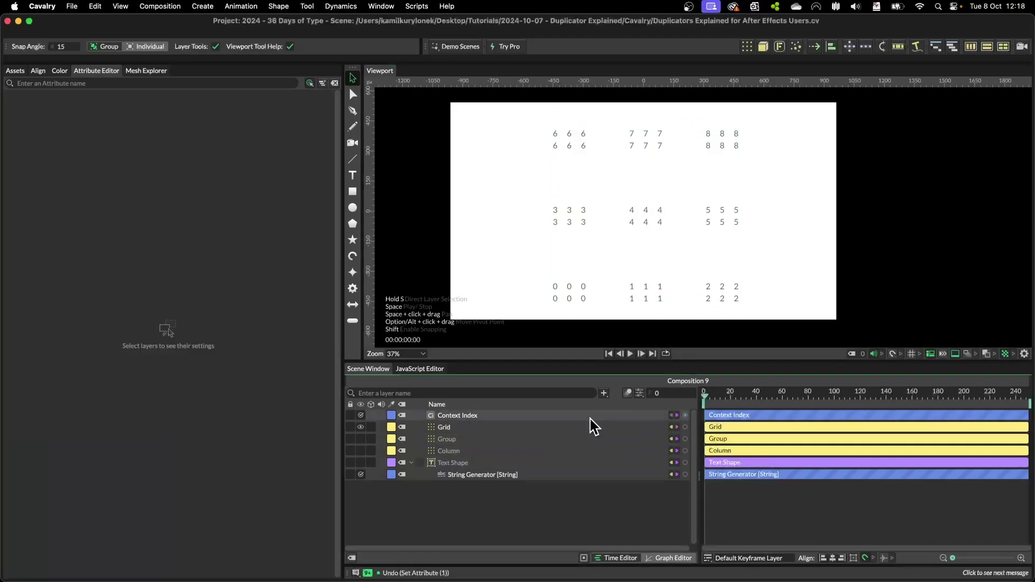
left_click(449, 449)
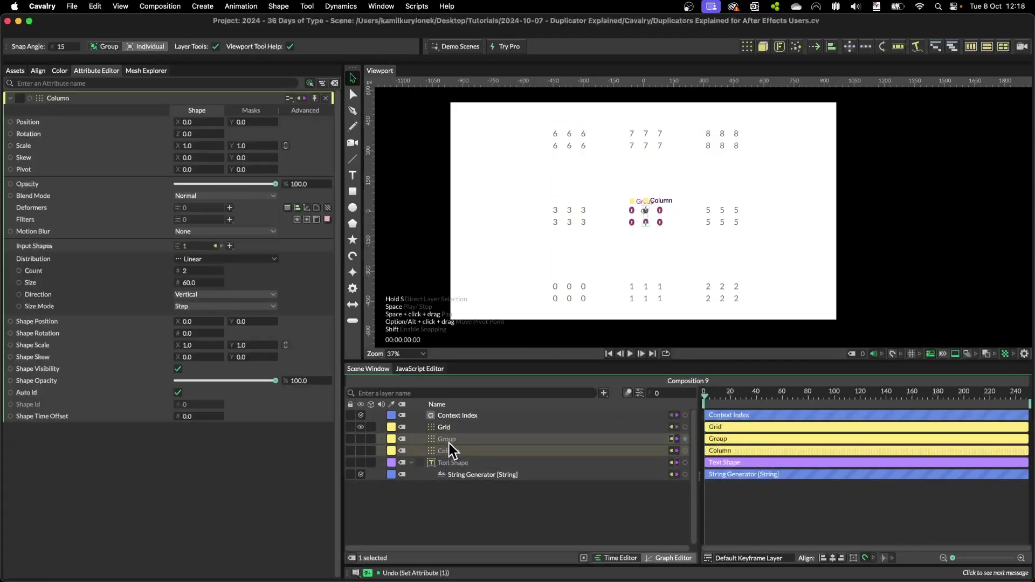
left_click(455, 440)
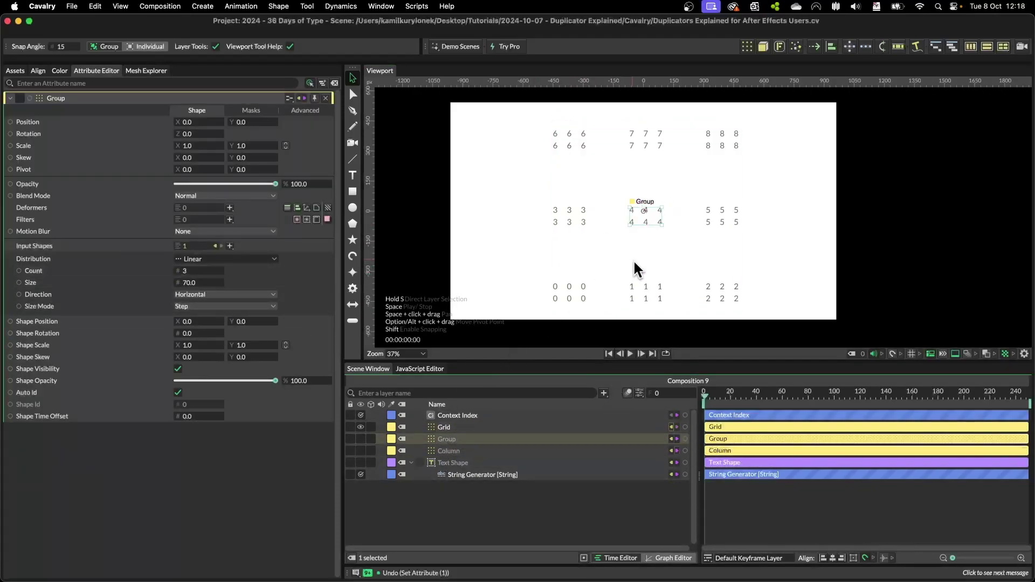
left_click(447, 427)
left_click(146, 71)
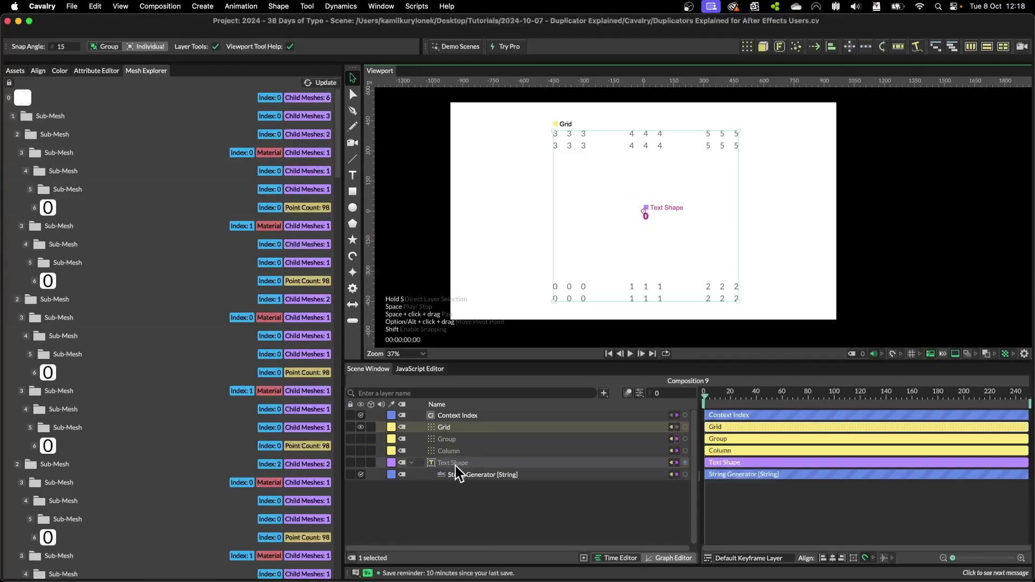
Step: Review the Context Index settings and Grid sub-meshes, then open the layer chain's node graph
left_click(460, 416)
left_click(93, 71)
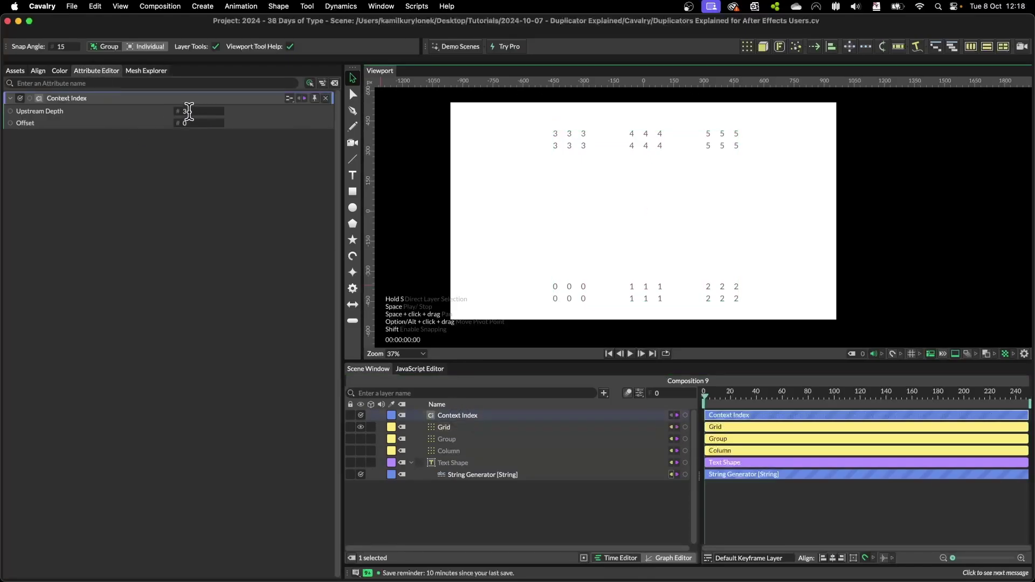
left_click(145, 70)
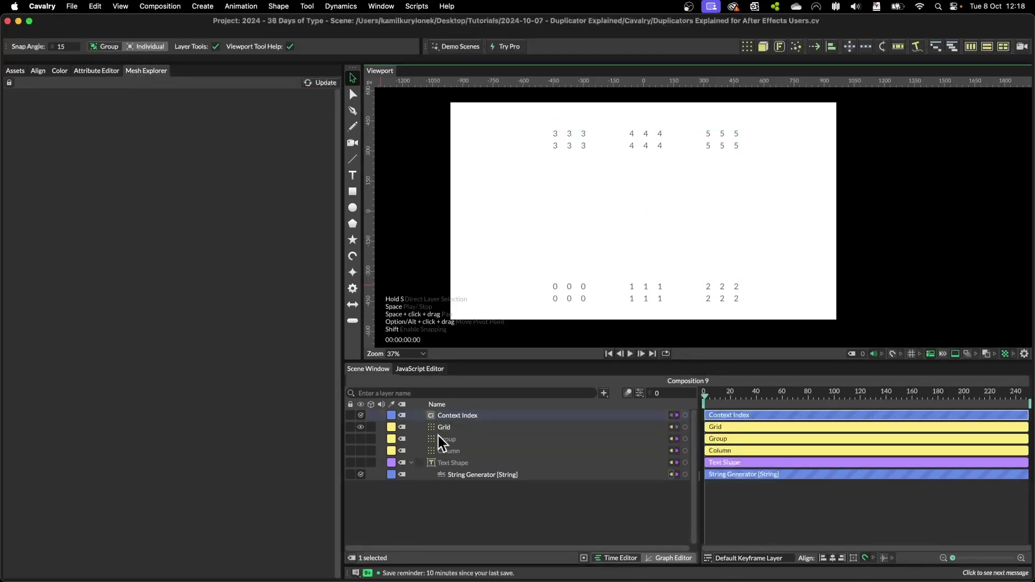
left_click(458, 428)
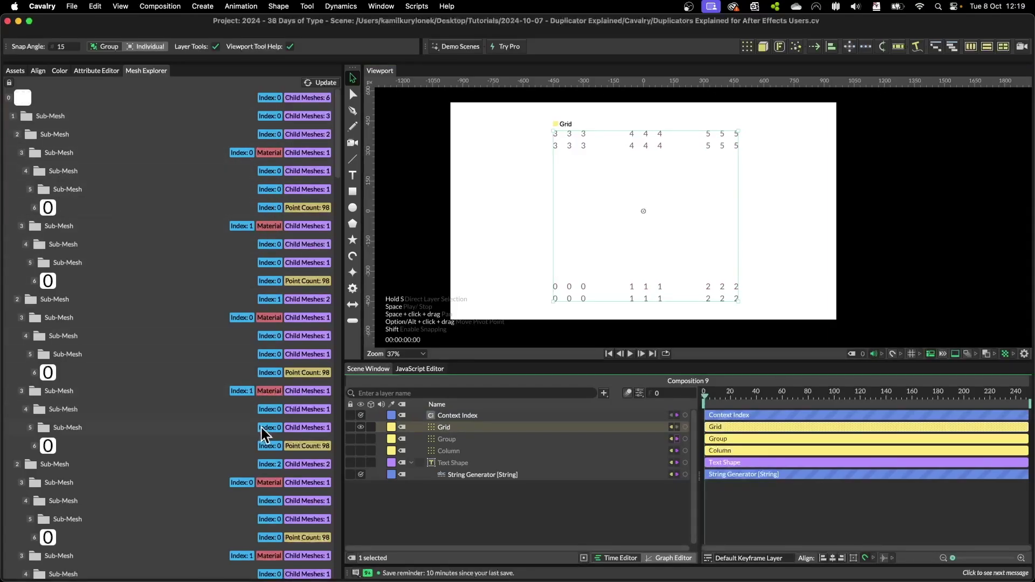
scroll(242, 399, "down", 15)
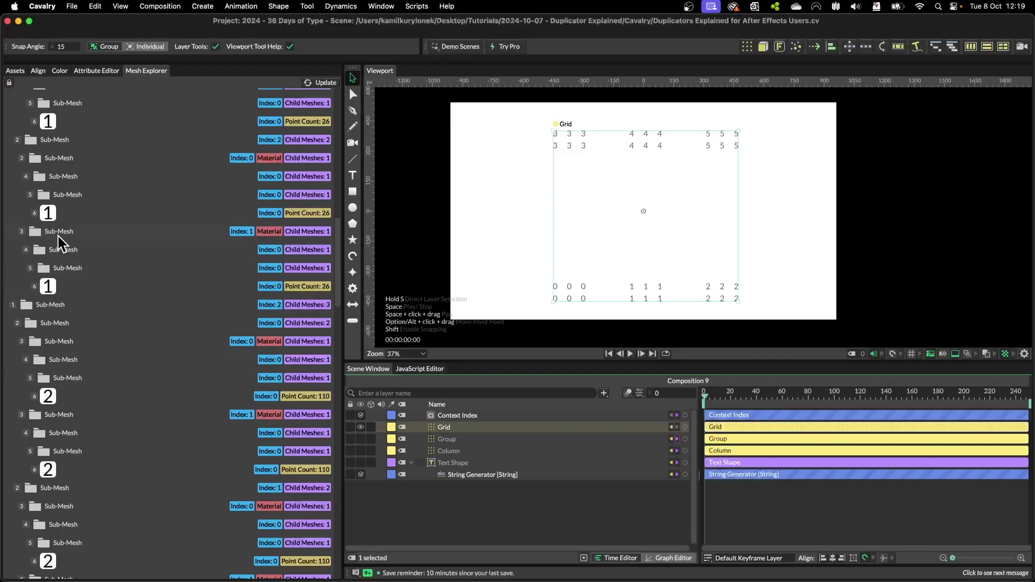
scroll(75, 286, "up", 10)
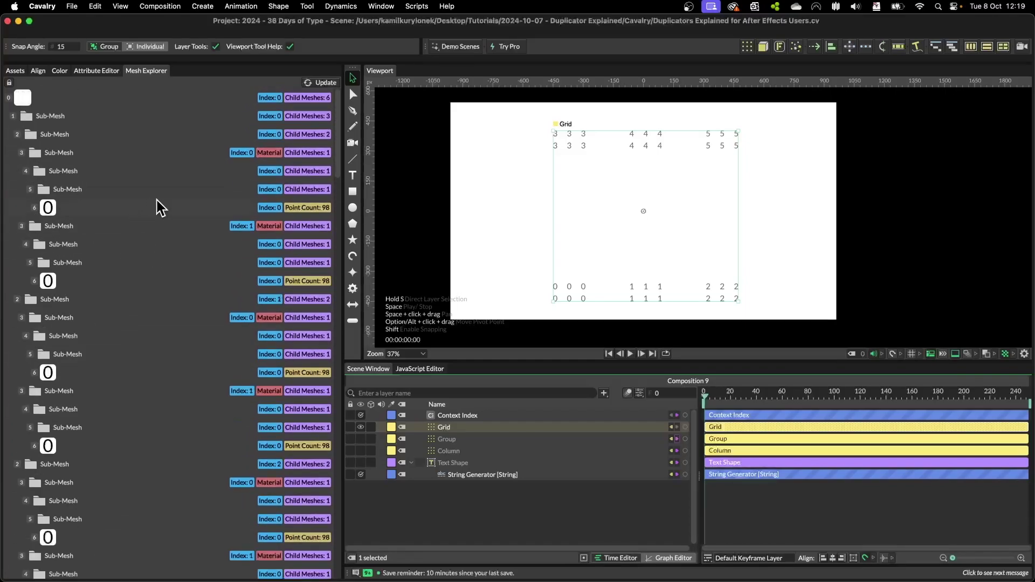
left_click(74, 71)
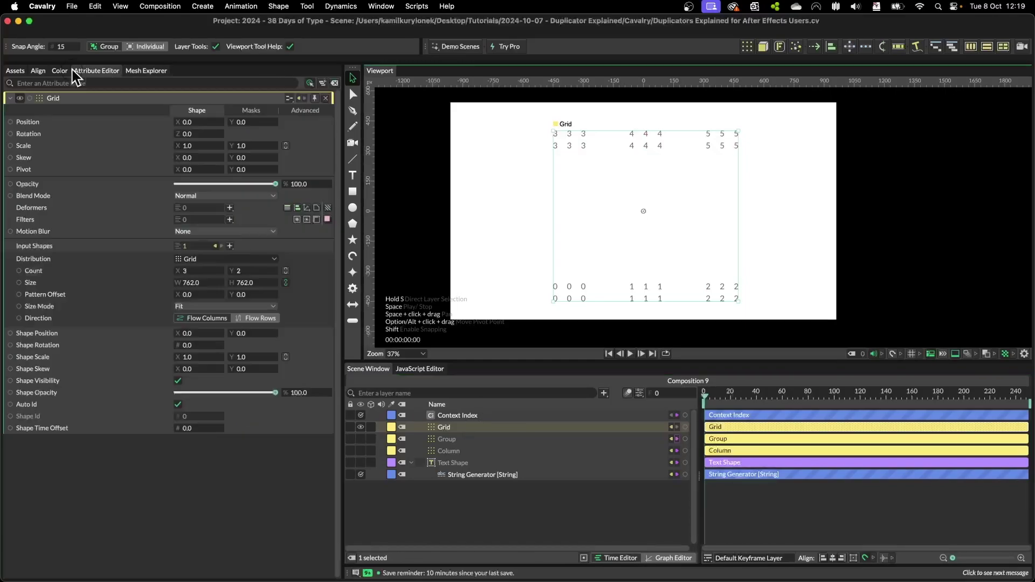
left_click(296, 98)
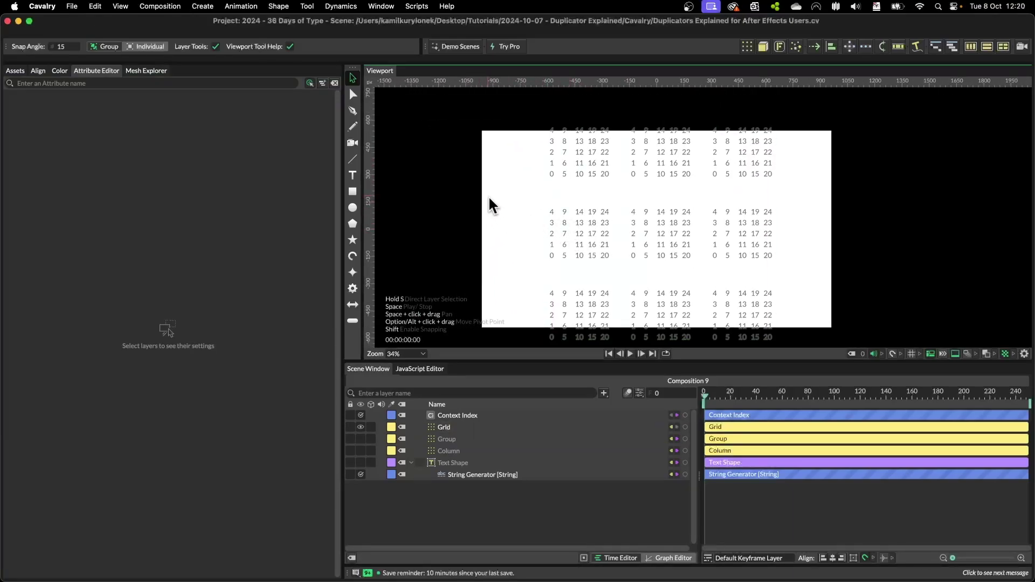
Step: Scroll the view to look over the nine 0–24 digit blocks
scroll(673, 238, "down", 3)
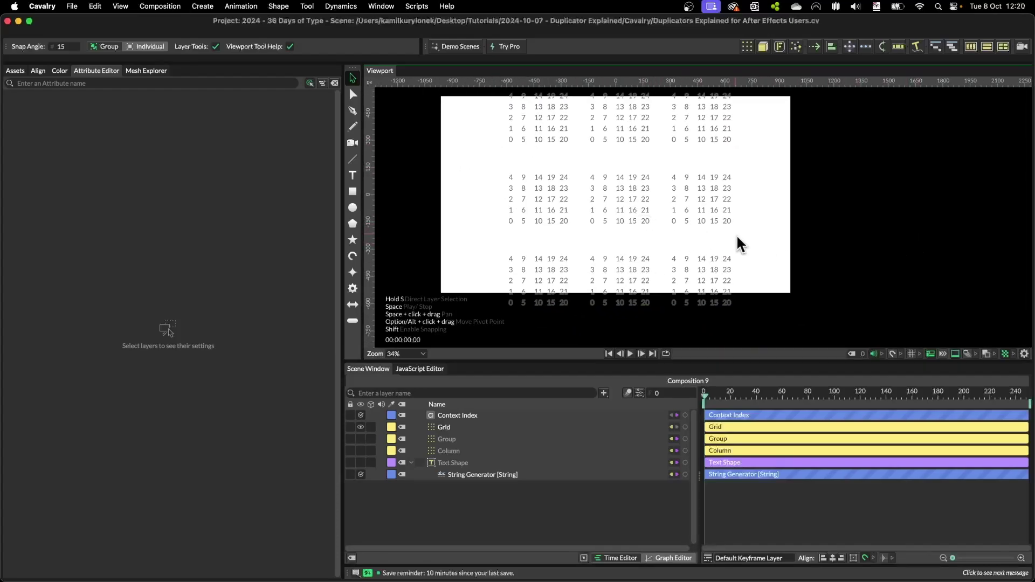
scroll(741, 204, "up", 1)
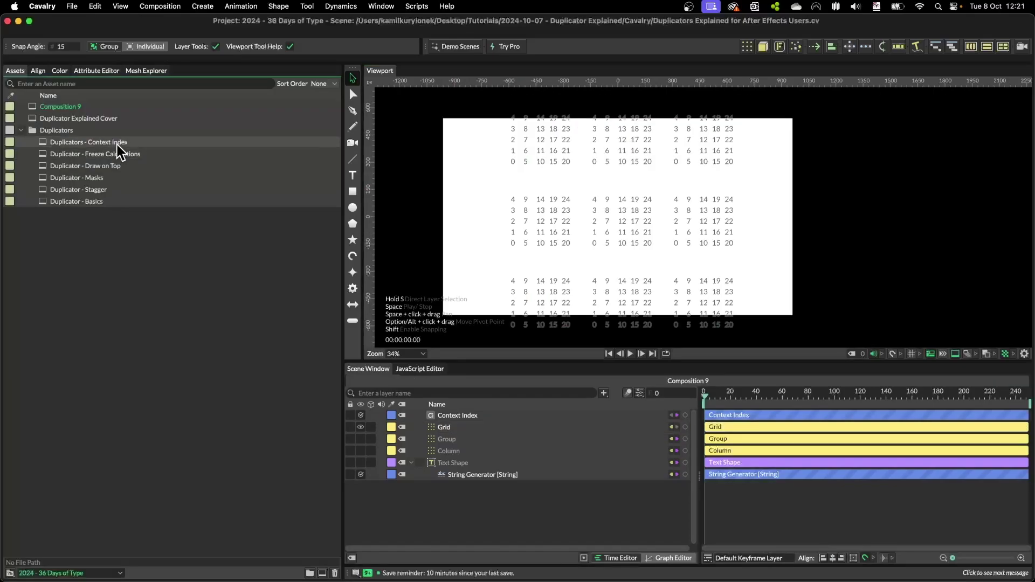
Step: Preview the Duplicators - Context Index and Duplicator - Freeze Calculations demo compositions
double_click(117, 143)
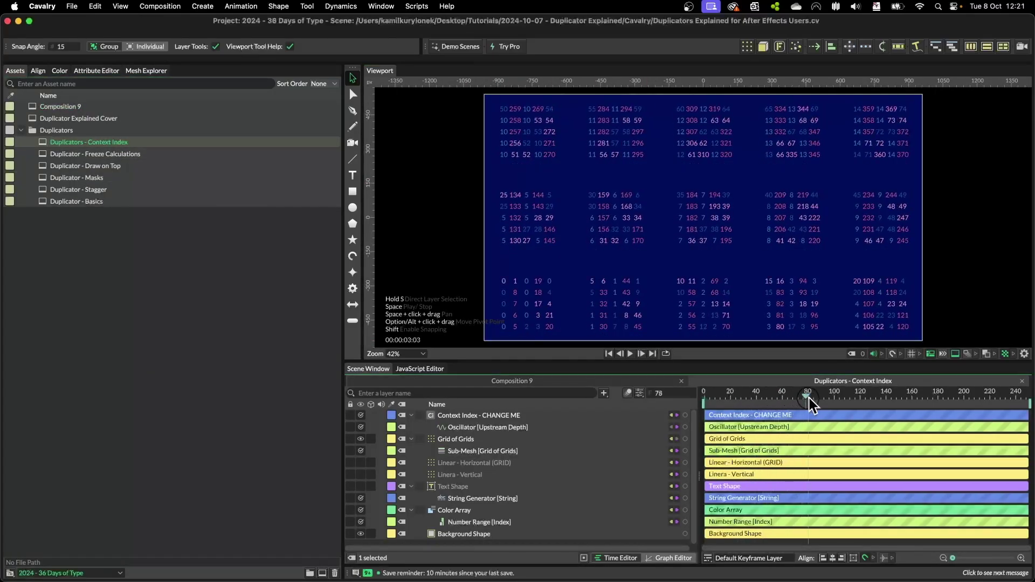
left_click(877, 397)
double_click(104, 157)
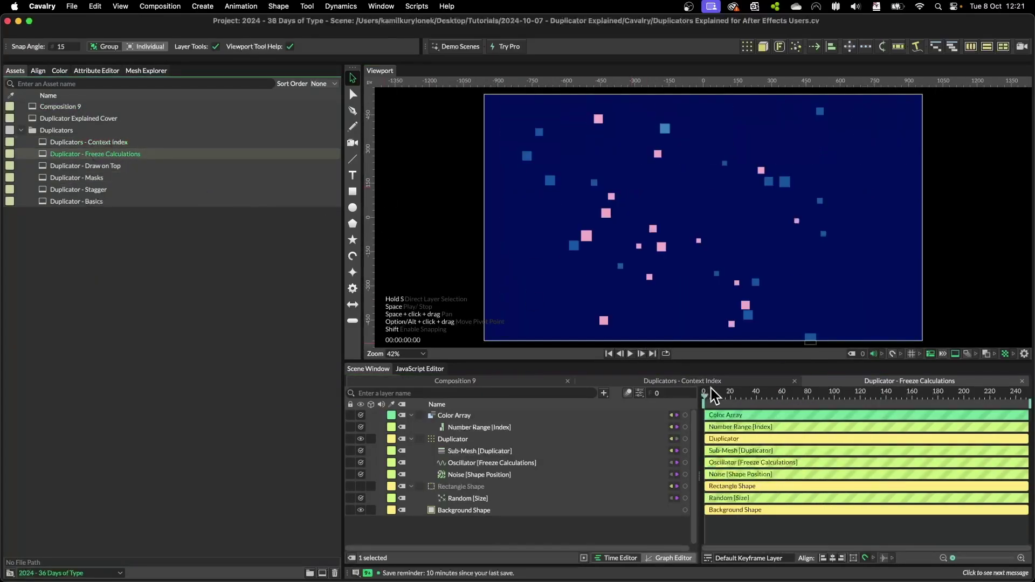
left_click(788, 397)
left_click_drag(788, 402, 883, 399)
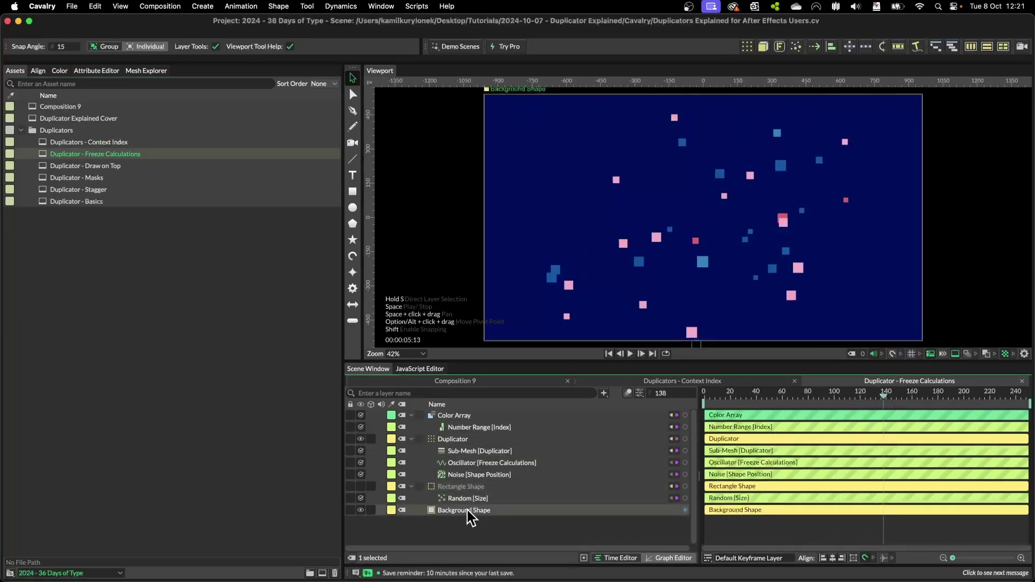
Step: Preview Duplicator - Masks, then open Duplicator - Basics and scrub to frame 54
double_click(86, 178)
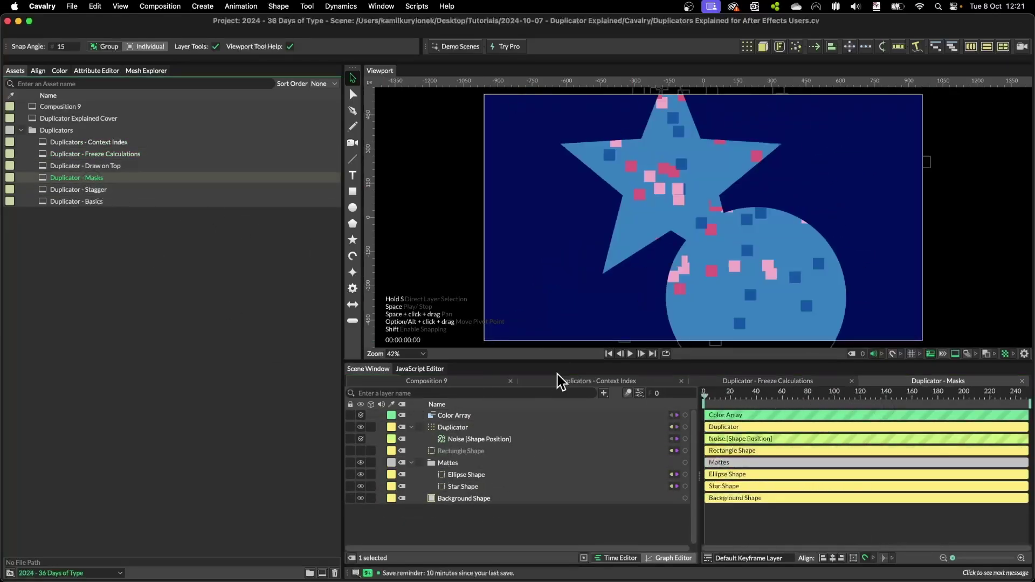
left_click_drag(723, 399, 798, 398)
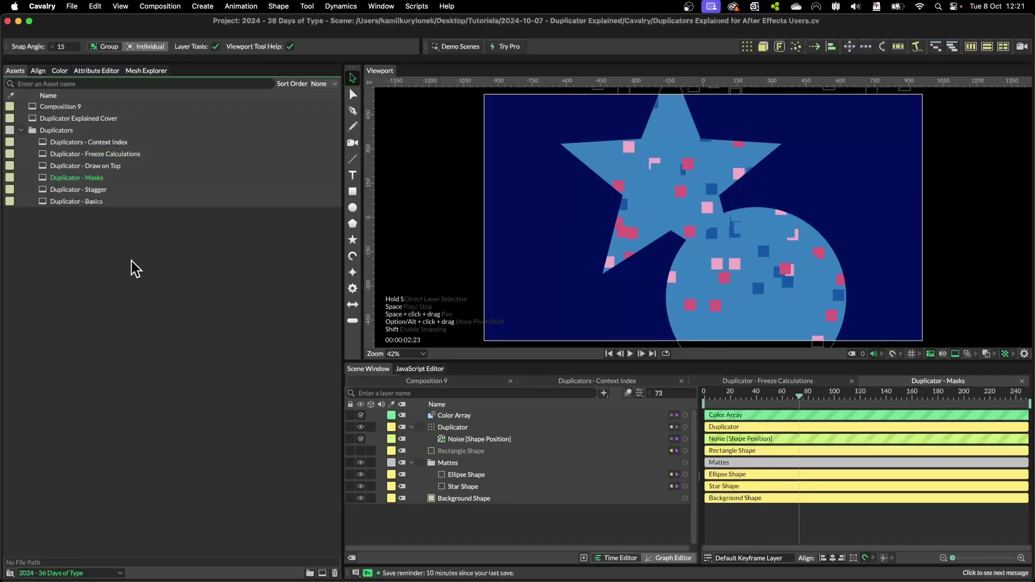
double_click(102, 202)
left_click_drag(721, 399, 877, 397)
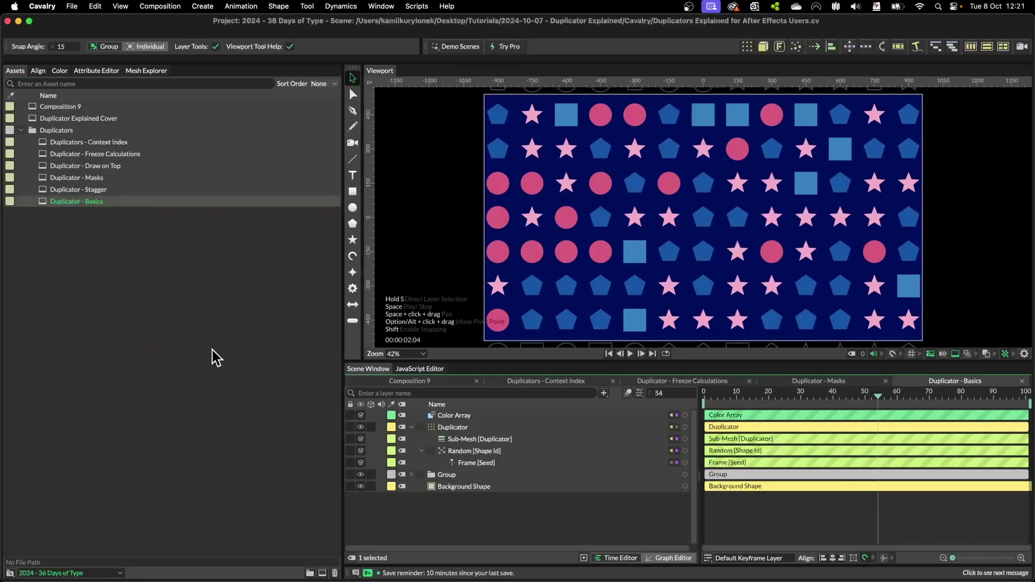